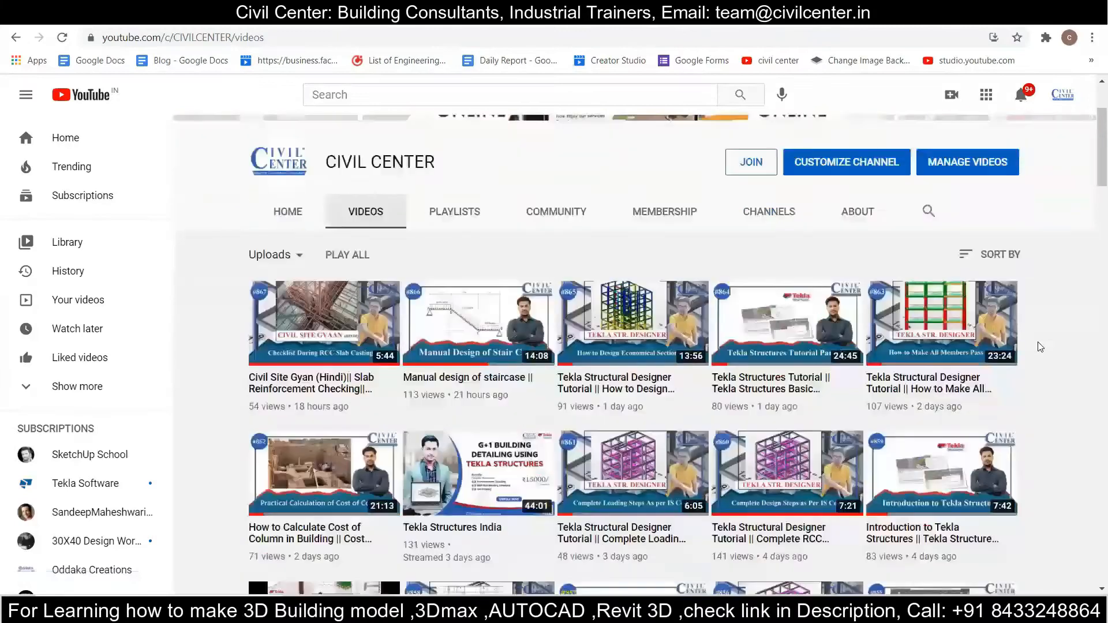
Step: Browse the uploaded videos on the Civil Center YouTube channel
{"action": "scroll", "coordinate": [1041, 347], "scroll_direction": "down", "scroll_amount": 1}
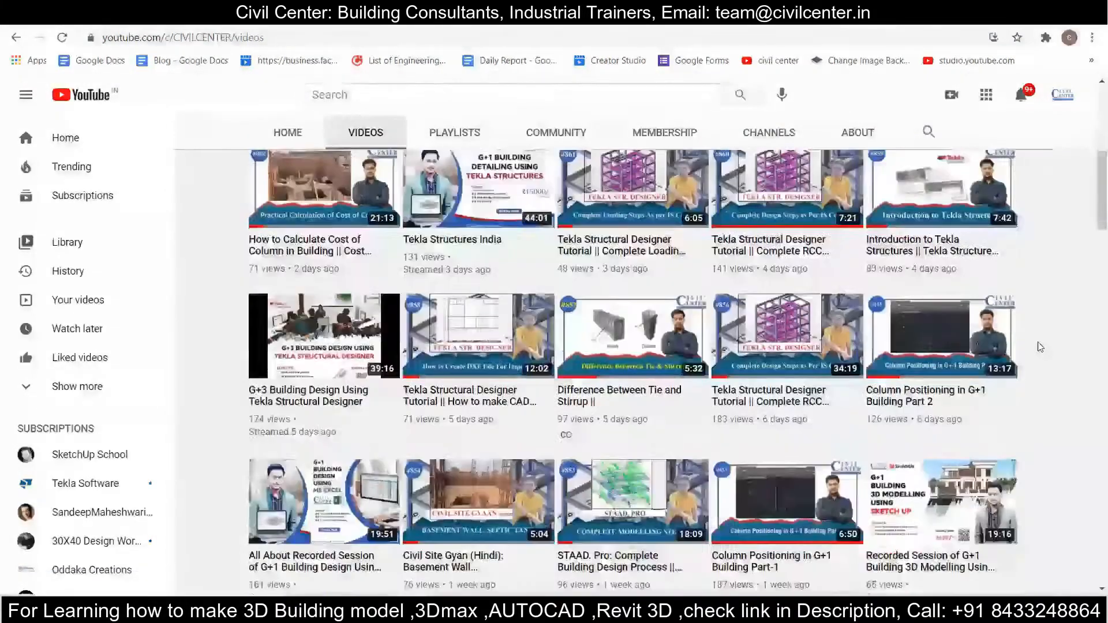
{"action": "scroll", "coordinate": [1040, 347], "scroll_direction": "down", "scroll_amount": 3}
{"action": "scroll", "coordinate": [1040, 347], "scroll_direction": "down", "scroll_amount": 3}
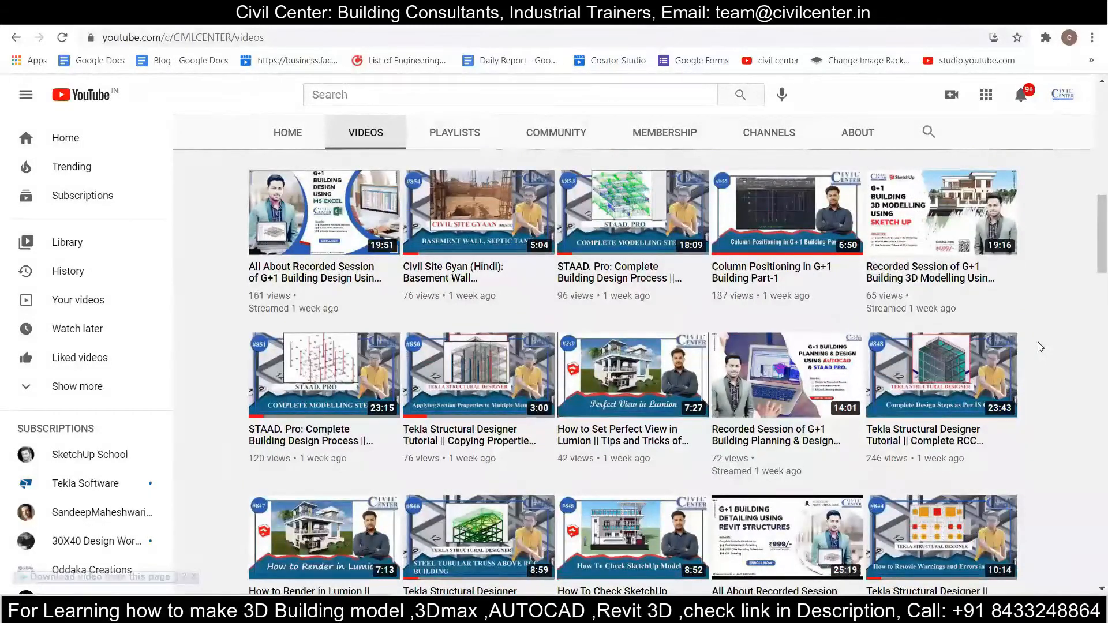
{"action": "scroll", "coordinate": [1041, 347], "scroll_direction": "down", "scroll_amount": 3}
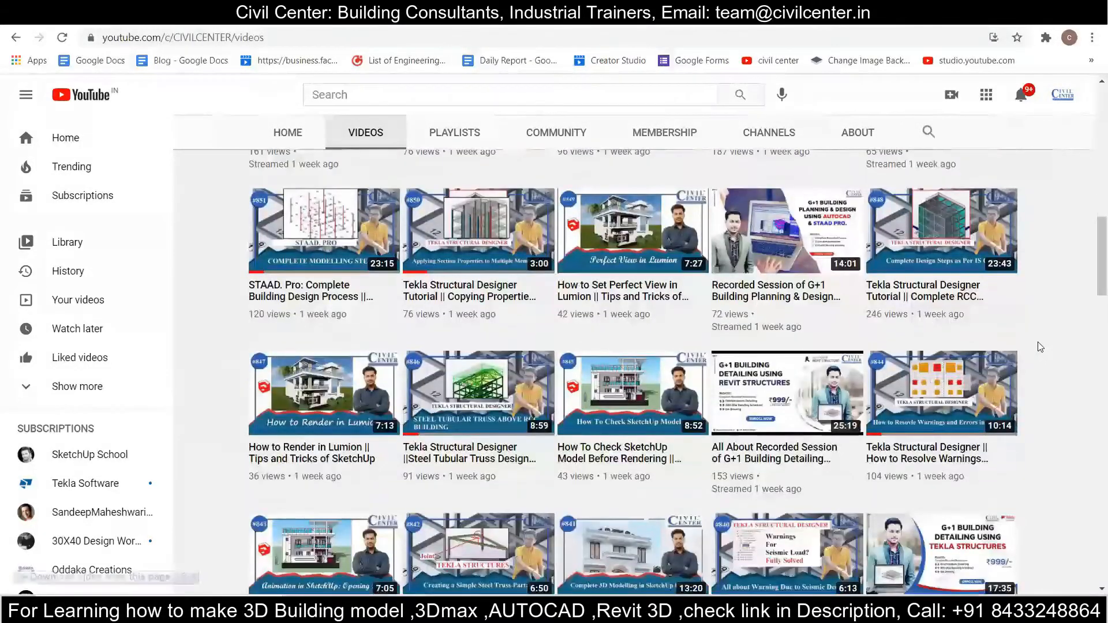
{"action": "scroll", "coordinate": [1041, 347], "scroll_direction": "down", "scroll_amount": 1}
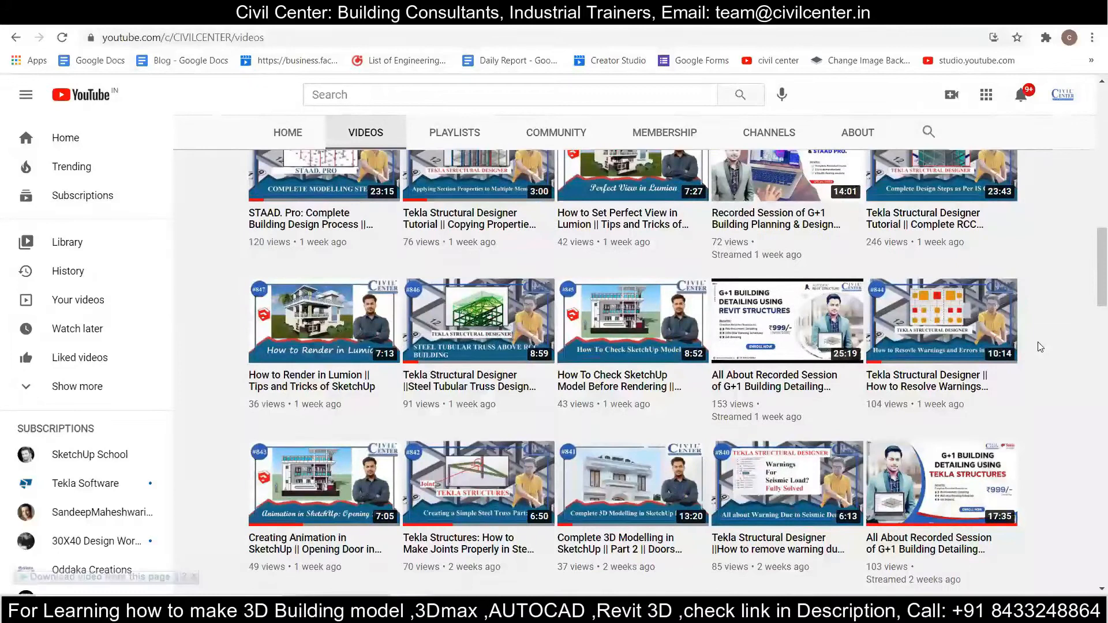
{"action": "scroll", "coordinate": [1041, 346], "scroll_direction": "up", "scroll_amount": 4}
{"action": "scroll", "coordinate": [1041, 347], "scroll_direction": "up", "scroll_amount": 5}
{"action": "scroll", "coordinate": [1040, 347], "scroll_direction": "up", "scroll_amount": 5}
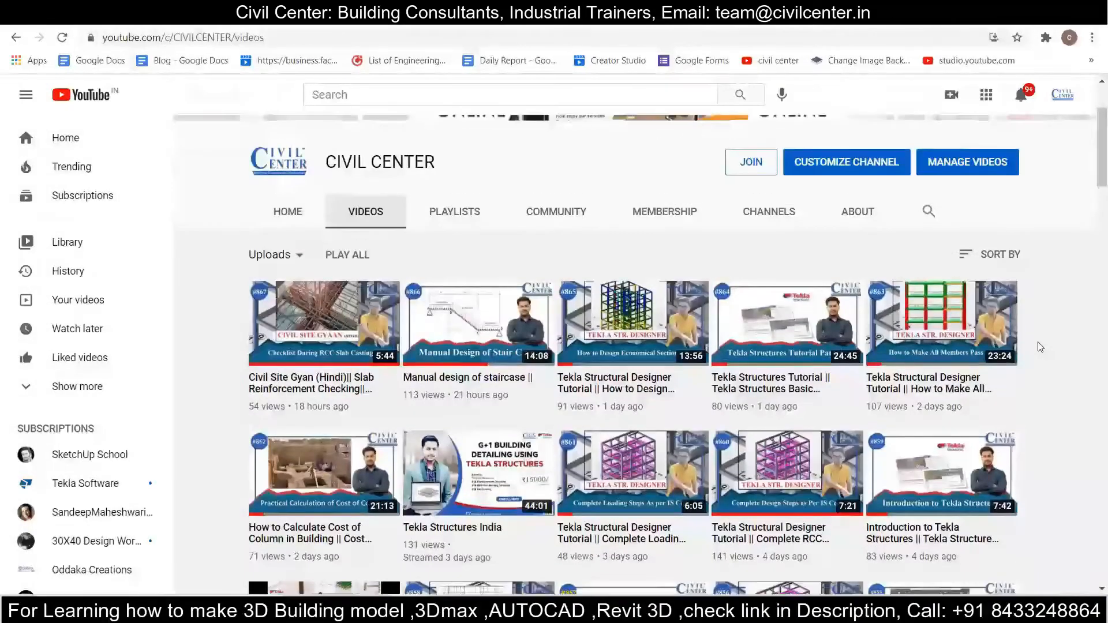
{"action": "scroll", "coordinate": [1041, 346], "scroll_direction": "up", "scroll_amount": 3}
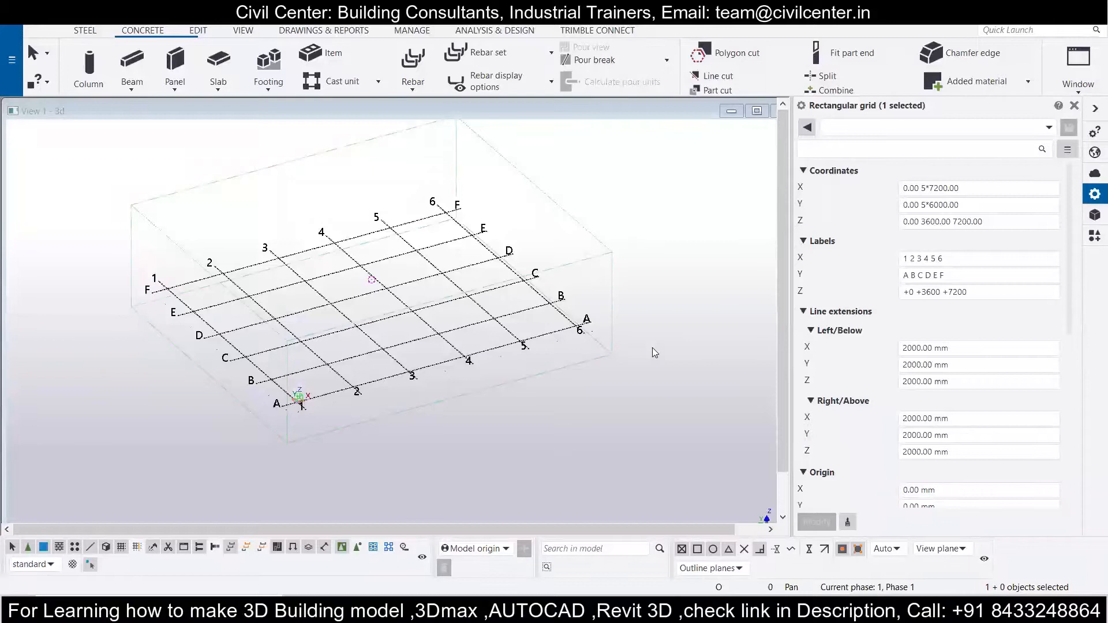
{"action": "scroll", "coordinate": [219, 290], "scroll_direction": "up", "scroll_amount": 3}
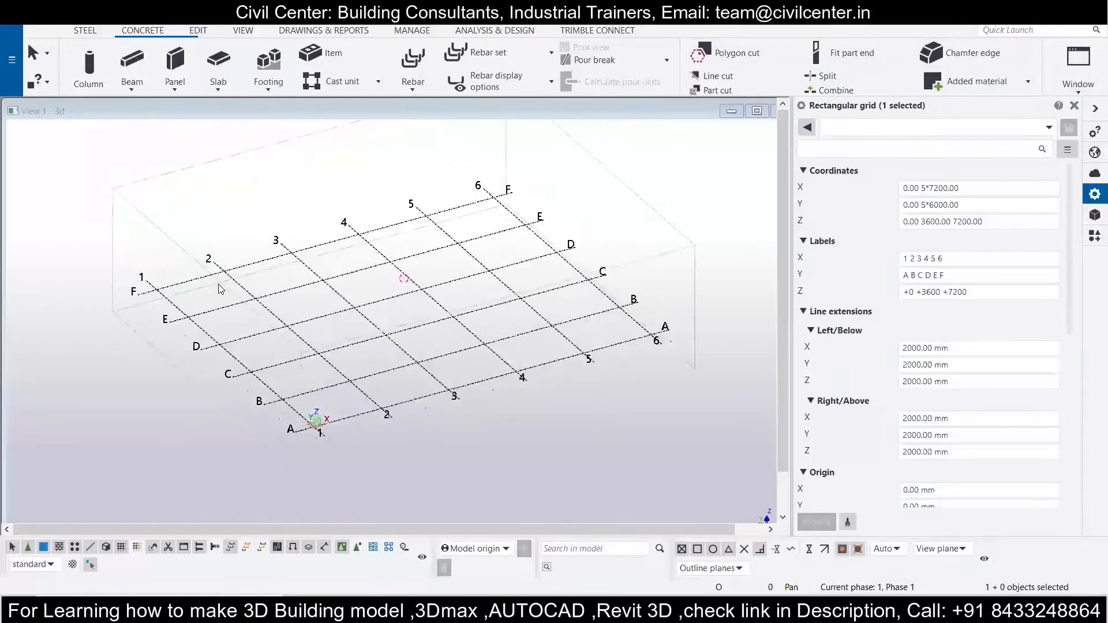
{"action": "scroll", "coordinate": [219, 286], "scroll_direction": "down", "scroll_amount": 2}
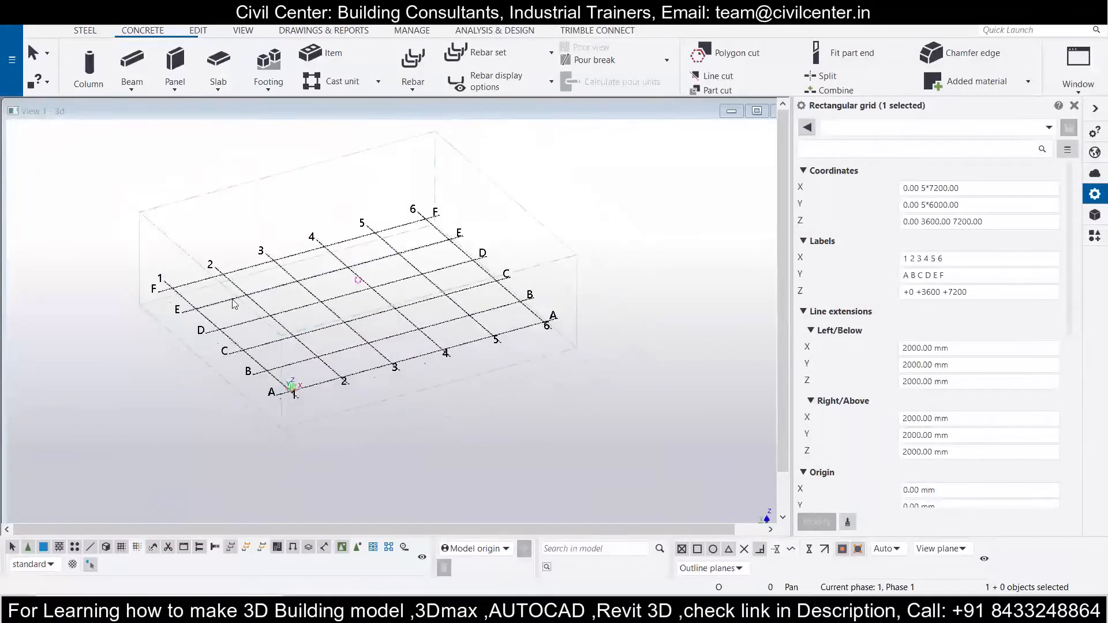
{"action": "scroll", "coordinate": [240, 305], "scroll_direction": "down", "scroll_amount": 2}
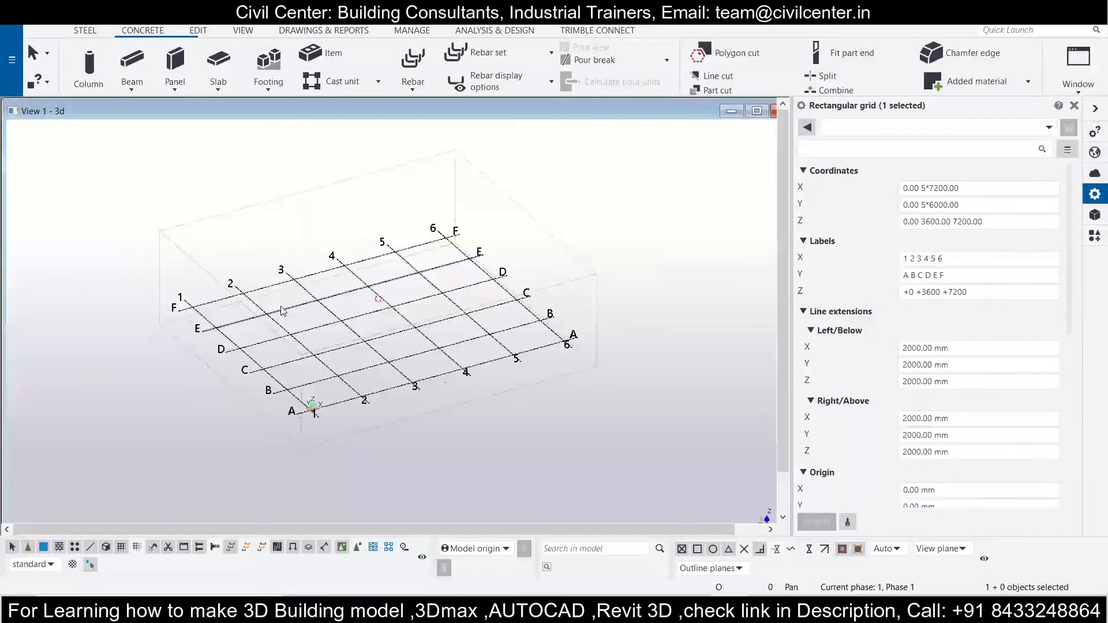
{"action": "scroll", "coordinate": [282, 310], "scroll_direction": "up", "scroll_amount": 1}
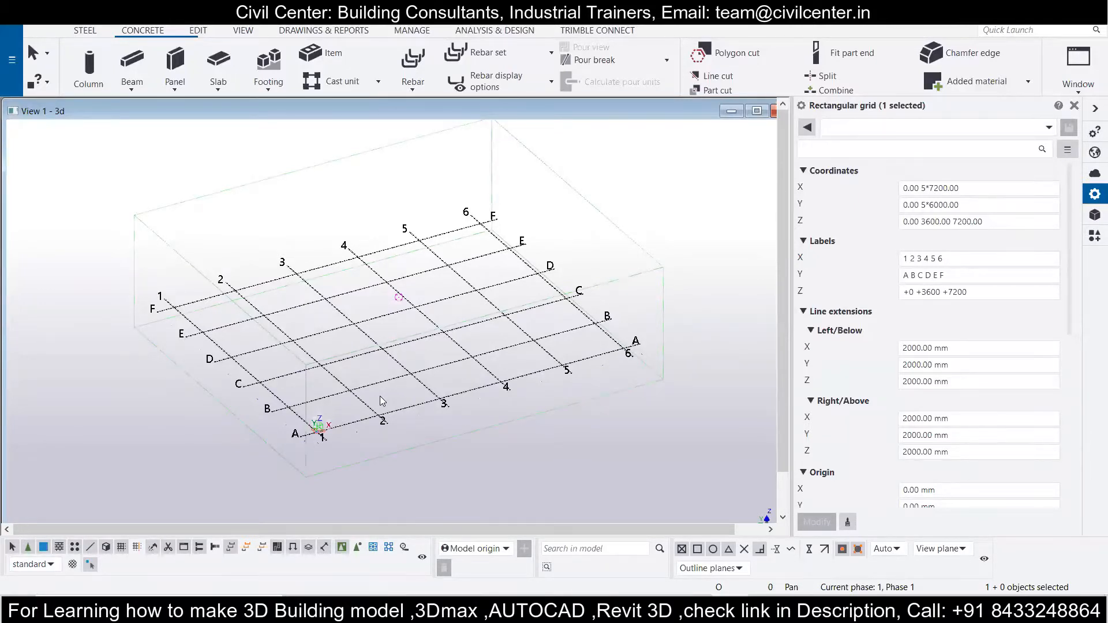
Step: Switch to the architectural floor plan drawing in AutoCAD and examine the ground floor's rooms, lobby, lift duct and parking area
{"action": "left_click", "coordinate": [550, 612]}
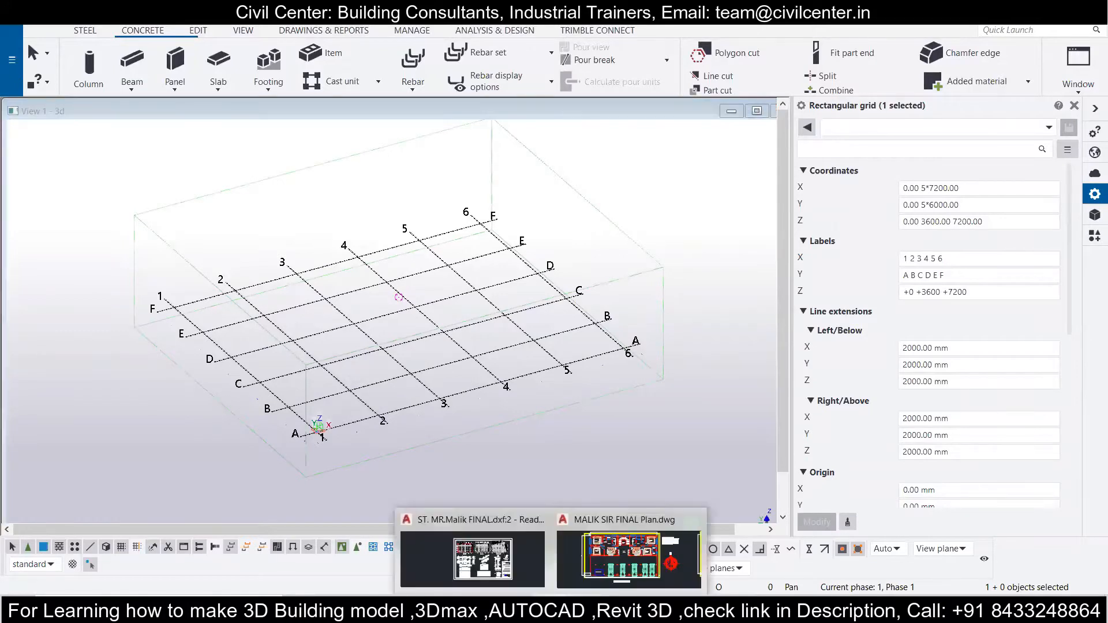
{"action": "left_click", "coordinate": [633, 554]}
{"action": "scroll", "coordinate": [370, 356], "scroll_direction": "down", "scroll_amount": 5}
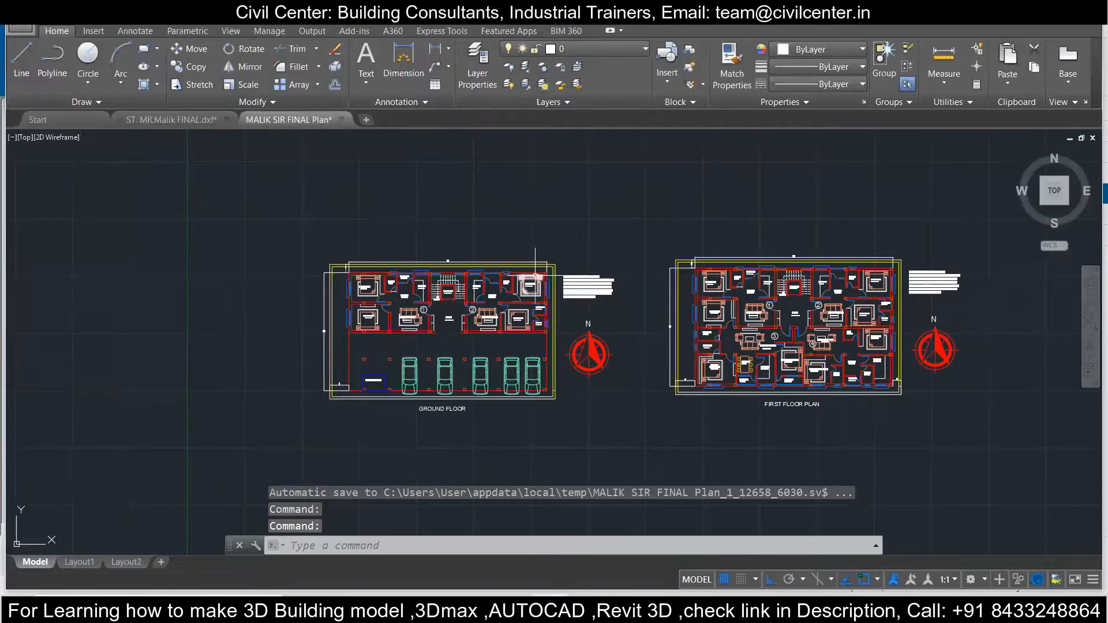
{"action": "middle_click_drag", "start_coordinate": [540, 366], "coordinate": [421, 333]}
{"action": "middle_click_drag", "start_coordinate": [239, 326], "coordinate": [352, 402]}
{"action": "scroll", "coordinate": [351, 340], "scroll_direction": "up", "scroll_amount": 3}
{"action": "scroll", "coordinate": [353, 347], "scroll_direction": "up", "scroll_amount": 1}
{"action": "middle_click_drag", "start_coordinate": [445, 385], "coordinate": [287, 282]}
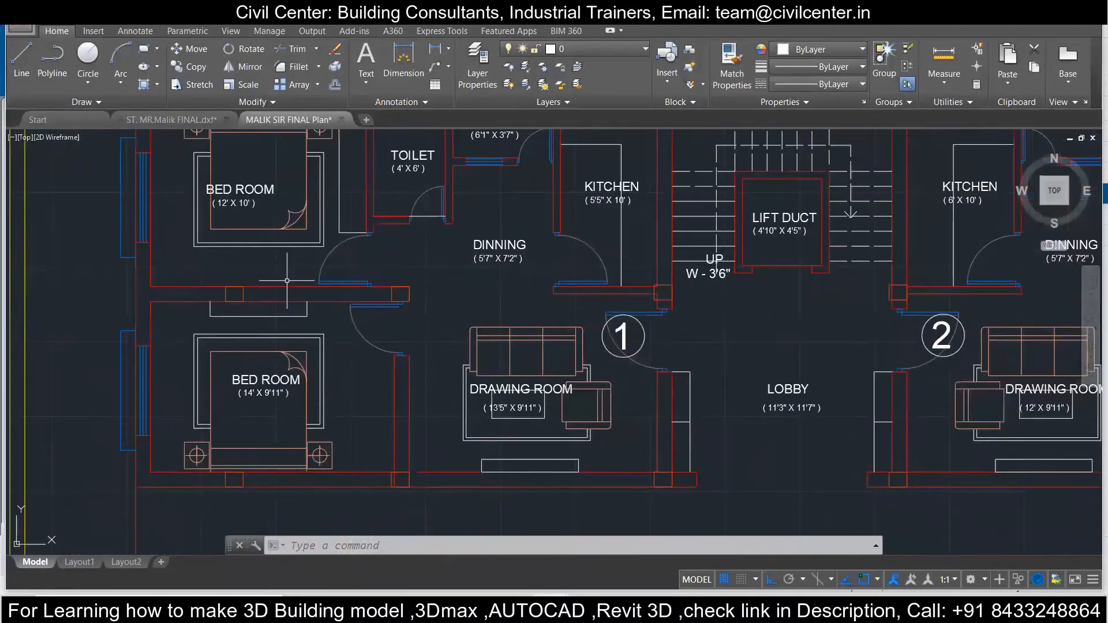
{"action": "scroll", "coordinate": [286, 283], "scroll_direction": "down", "scroll_amount": 2}
{"action": "scroll", "coordinate": [429, 271], "scroll_direction": "down", "scroll_amount": 2}
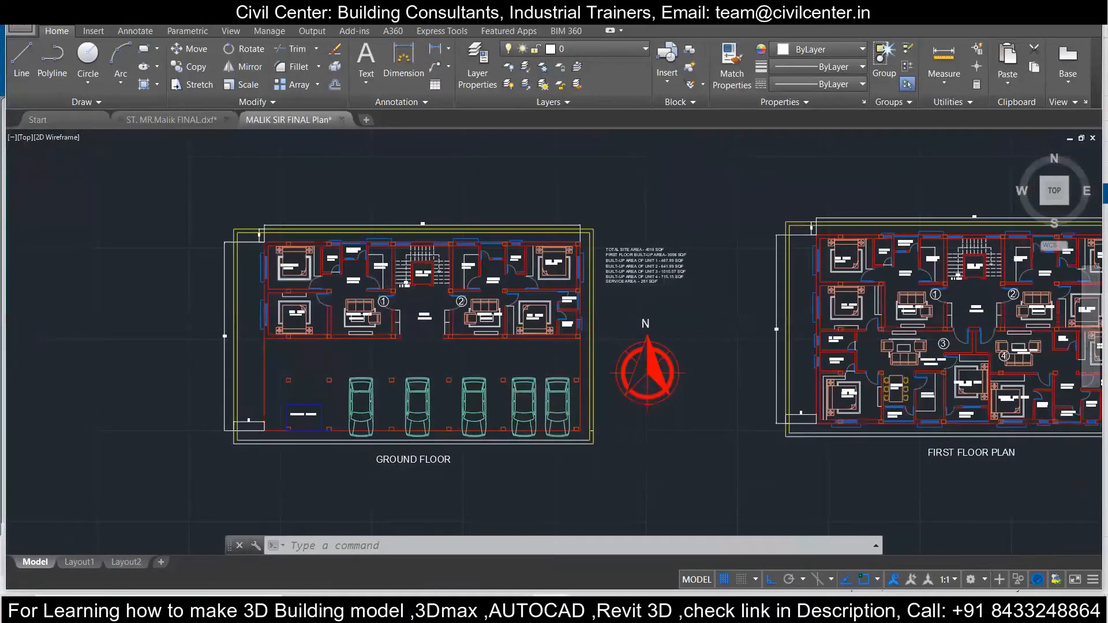
{"action": "scroll", "coordinate": [295, 285], "scroll_direction": "up", "scroll_amount": 4}
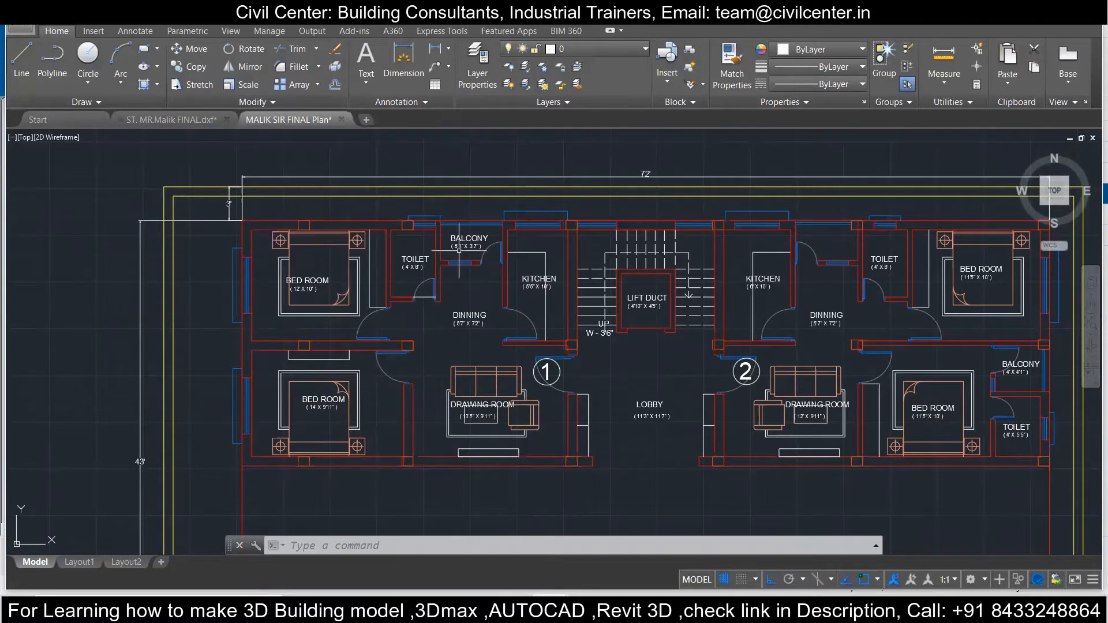
{"action": "middle_click_drag", "start_coordinate": [846, 344], "coordinate": [604, 343]}
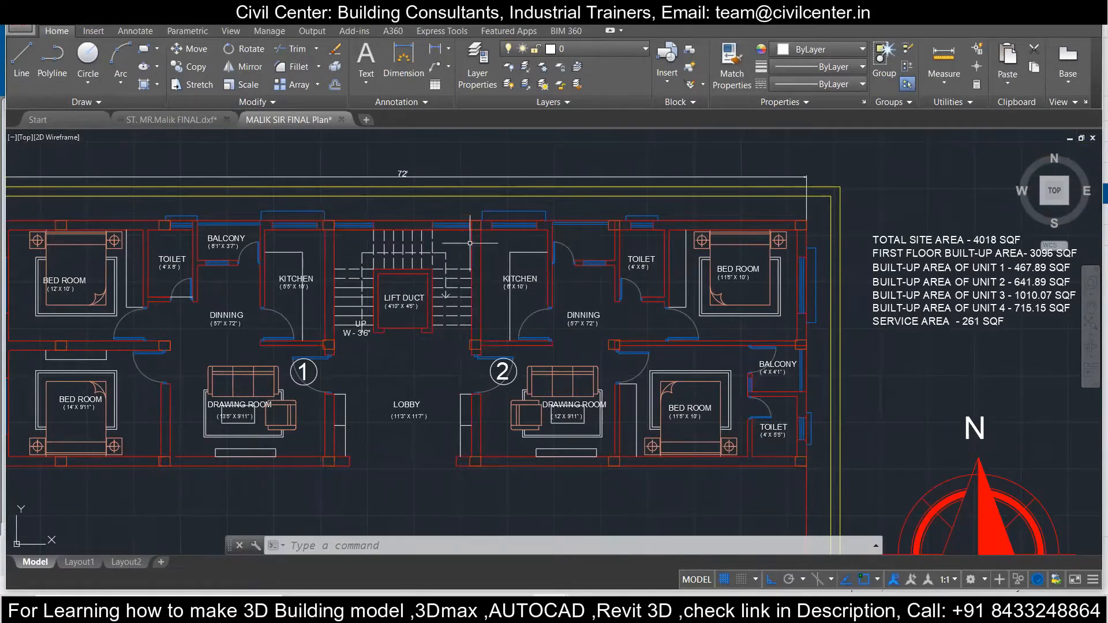
{"action": "scroll", "coordinate": [488, 350], "scroll_direction": "down", "scroll_amount": 2}
{"action": "scroll", "coordinate": [612, 404], "scroll_direction": "down", "scroll_amount": 3}
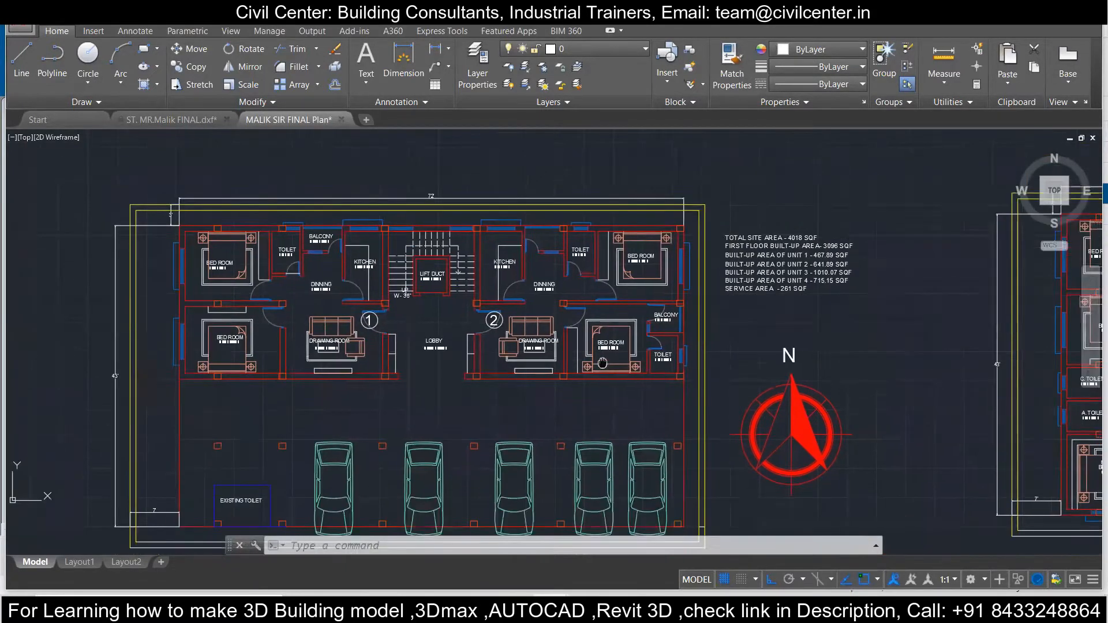
{"action": "scroll", "coordinate": [614, 368], "scroll_direction": "down", "scroll_amount": 2}
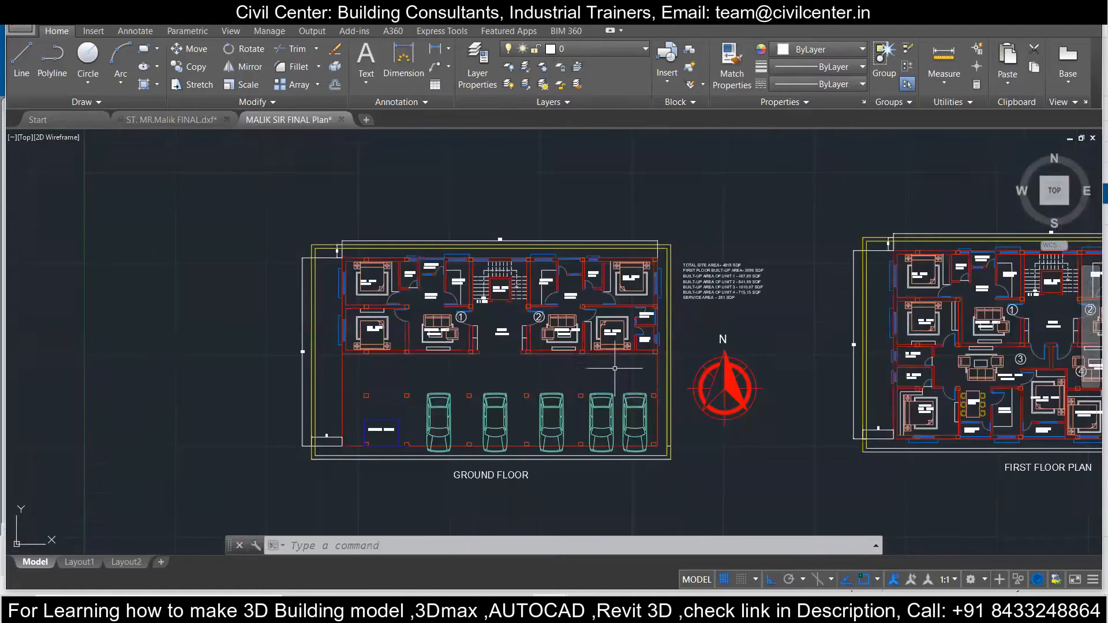
Step: Examine the first floor plan's four units and the columns along its lower outer wall, comparing it with the ground floor
{"action": "mouse_move", "coordinate": [825, 401]}
{"action": "middle_mouse_down"}
{"action": "mouse_move", "coordinate": [453, 388]}
{"action": "mouse_move", "coordinate": [416, 375]}
{"action": "middle_mouse_up"}
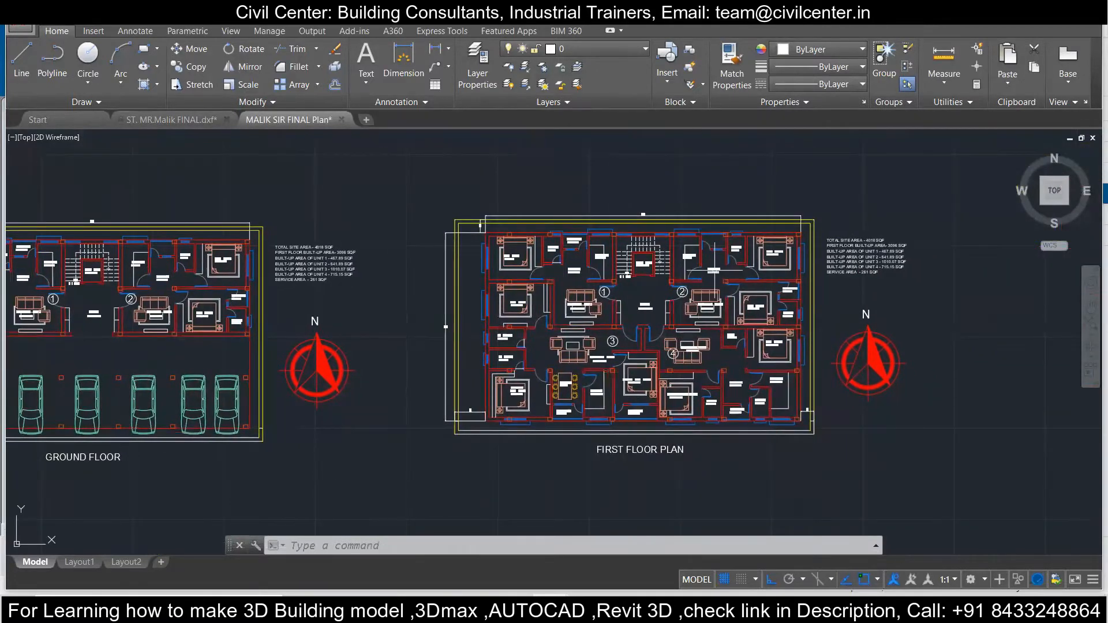
{"action": "scroll", "coordinate": [839, 270], "scroll_direction": "up", "scroll_amount": 2}
{"action": "mouse_move", "coordinate": [730, 334]}
{"action": "middle_mouse_down"}
{"action": "mouse_move", "coordinate": [731, 250]}
{"action": "mouse_move", "coordinate": [737, 300]}
{"action": "middle_mouse_up"}
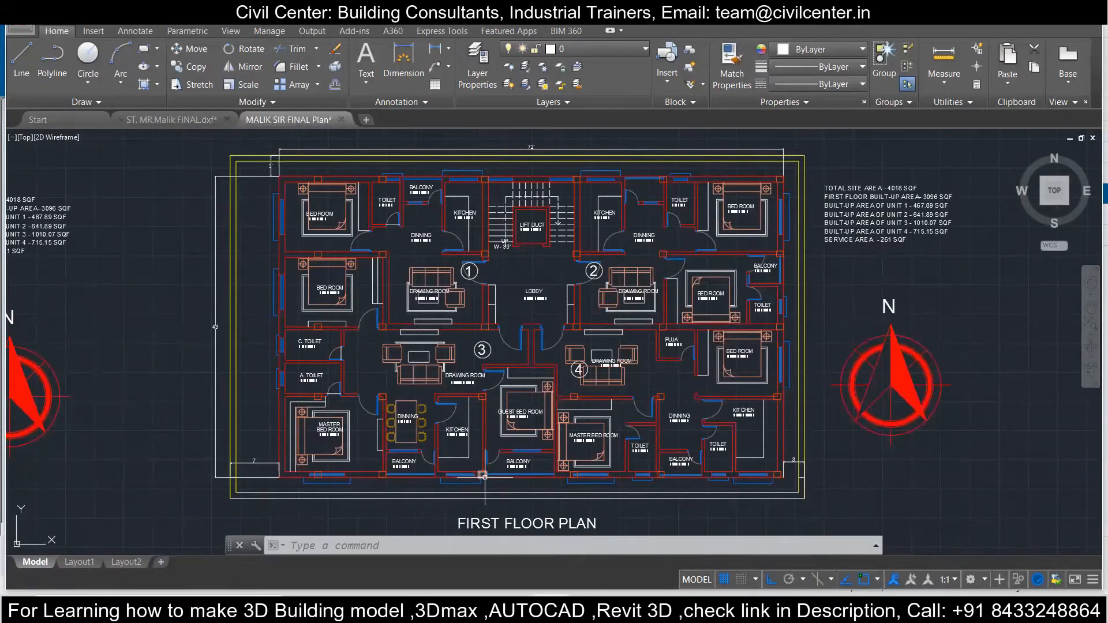
{"action": "scroll", "coordinate": [475, 463], "scroll_direction": "up", "scroll_amount": 10}
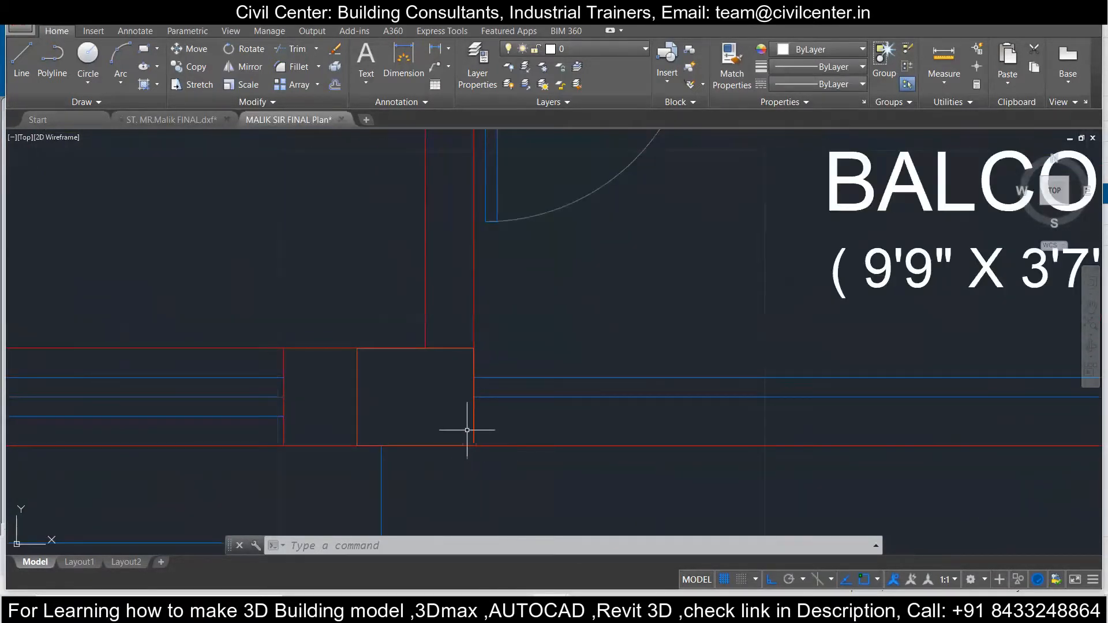
{"action": "scroll", "coordinate": [474, 428], "scroll_direction": "down", "scroll_amount": 10}
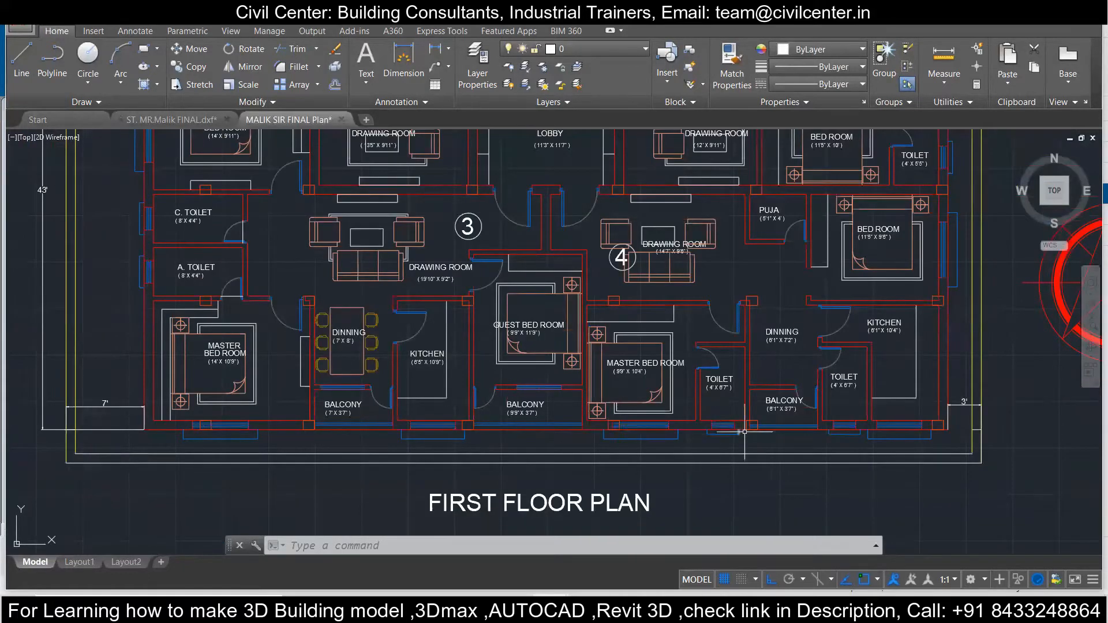
{"action": "scroll", "coordinate": [761, 429], "scroll_direction": "up", "scroll_amount": 5}
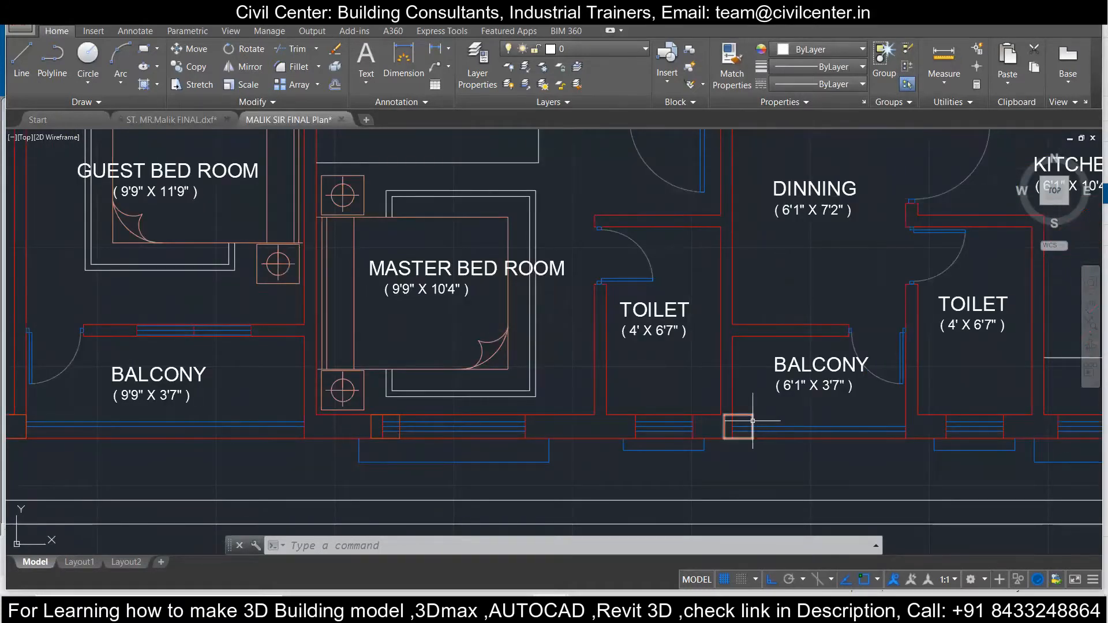
{"action": "scroll", "coordinate": [734, 426], "scroll_direction": "down", "scroll_amount": 10}
{"action": "middle_click_drag", "start_coordinate": [625, 393], "coordinate": [679, 349]}
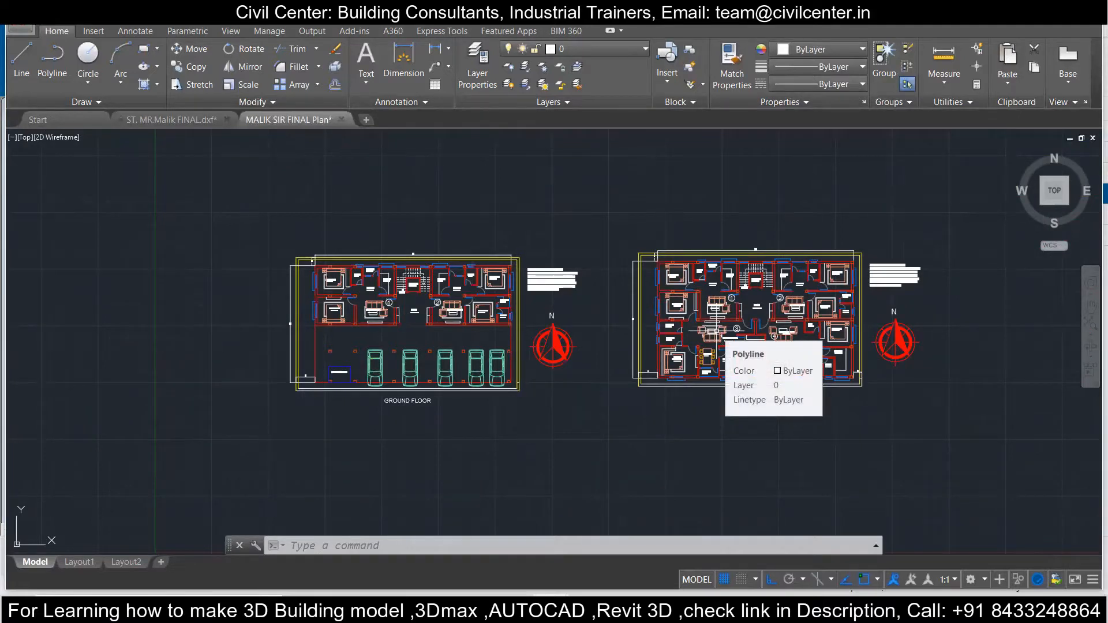
{"action": "scroll", "coordinate": [883, 240], "scroll_direction": "up", "scroll_amount": 4}
{"action": "scroll", "coordinate": [927, 210], "scroll_direction": "down", "scroll_amount": 2}
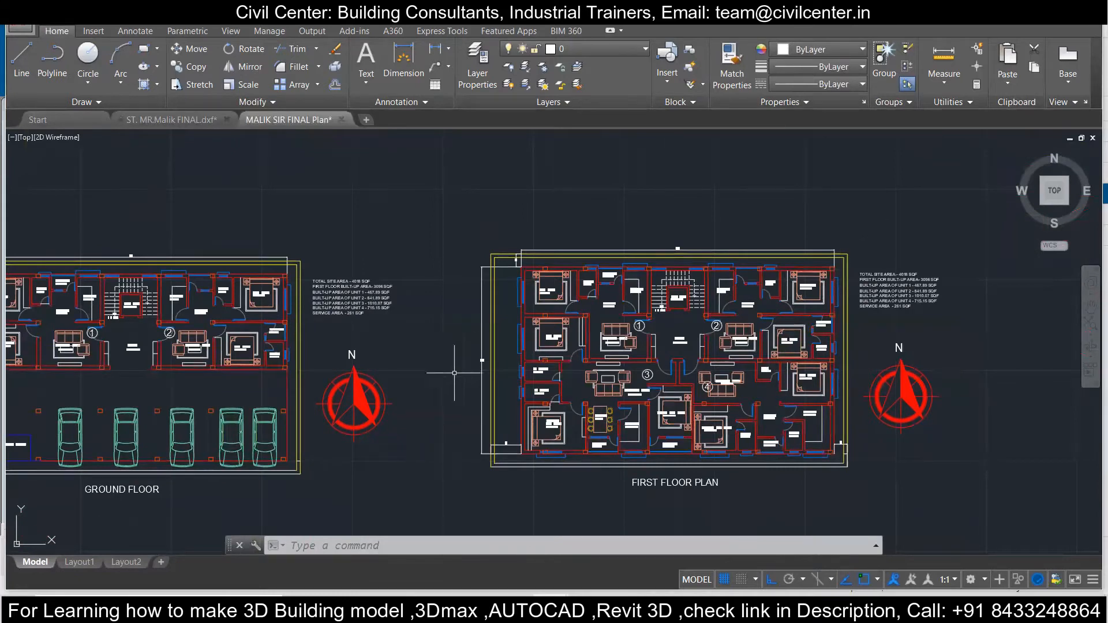
{"action": "middle_click_drag", "start_coordinate": [468, 374], "coordinate": [572, 353]}
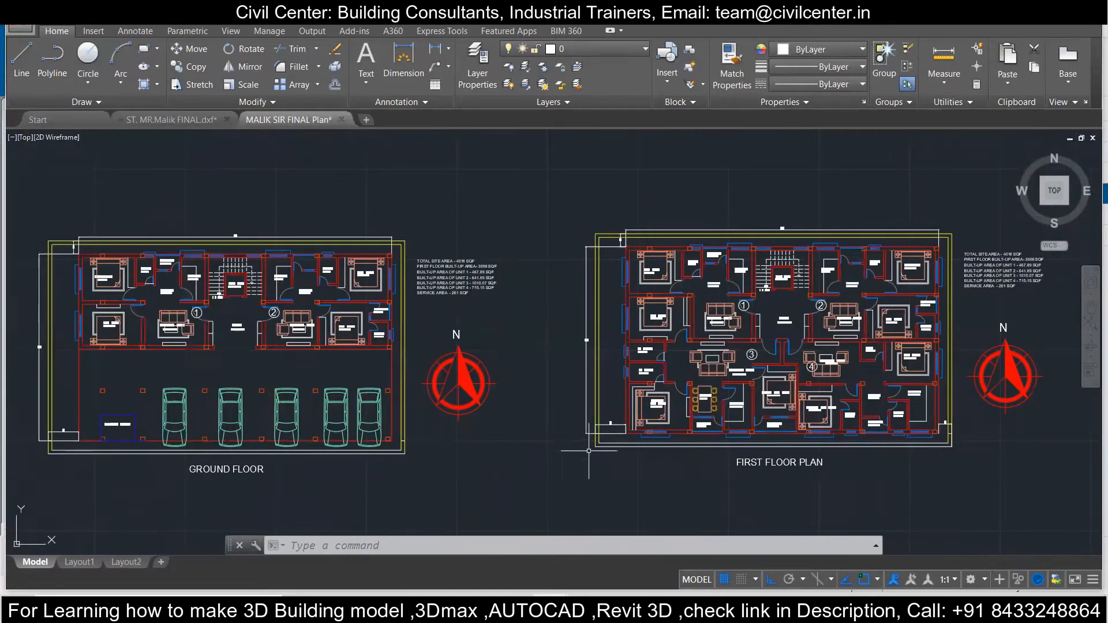
Step: Switch to the structural DXF drawing and review its foundation, plinth beam and typical floor beam layouts
{"action": "left_click", "coordinate": [176, 120]}
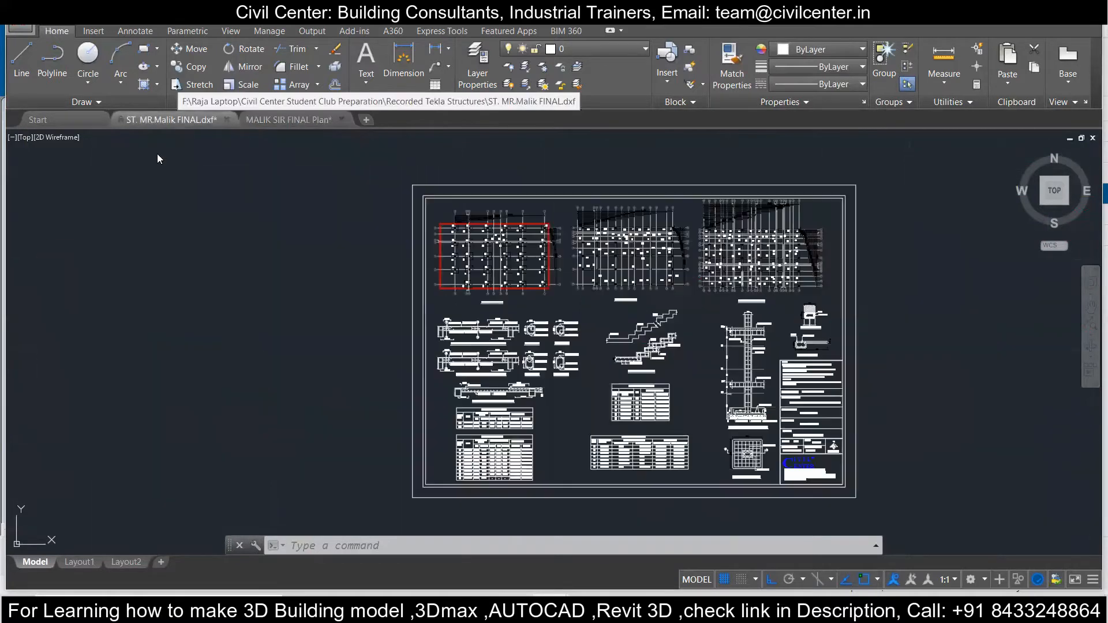
{"action": "scroll", "coordinate": [526, 248], "scroll_direction": "up", "scroll_amount": 4}
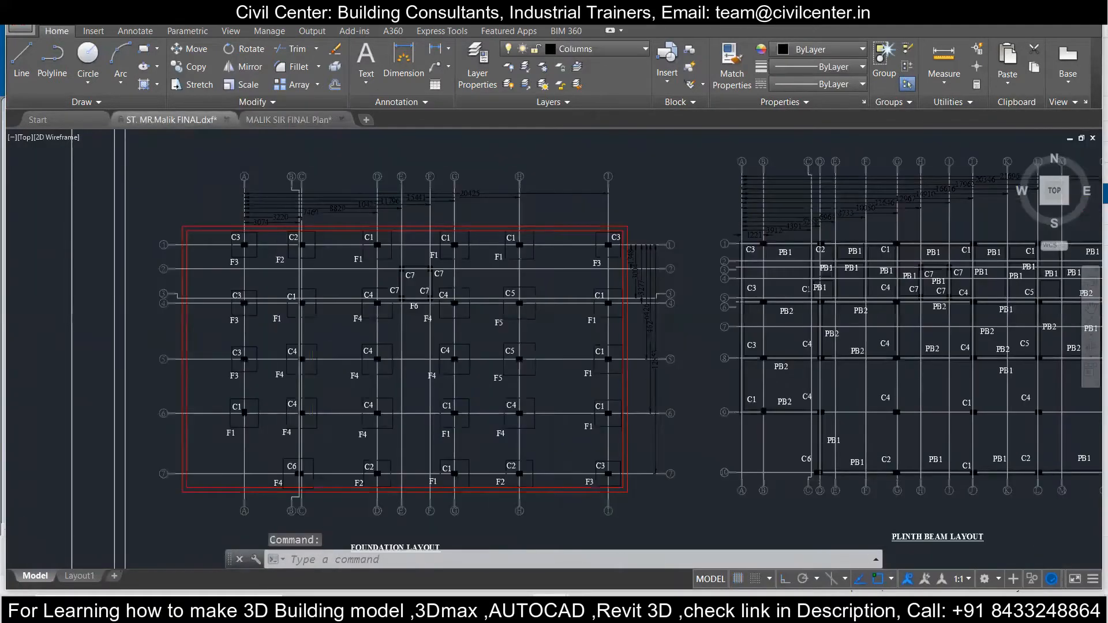
{"action": "middle_click_drag", "start_coordinate": [545, 314], "coordinate": [482, 280]}
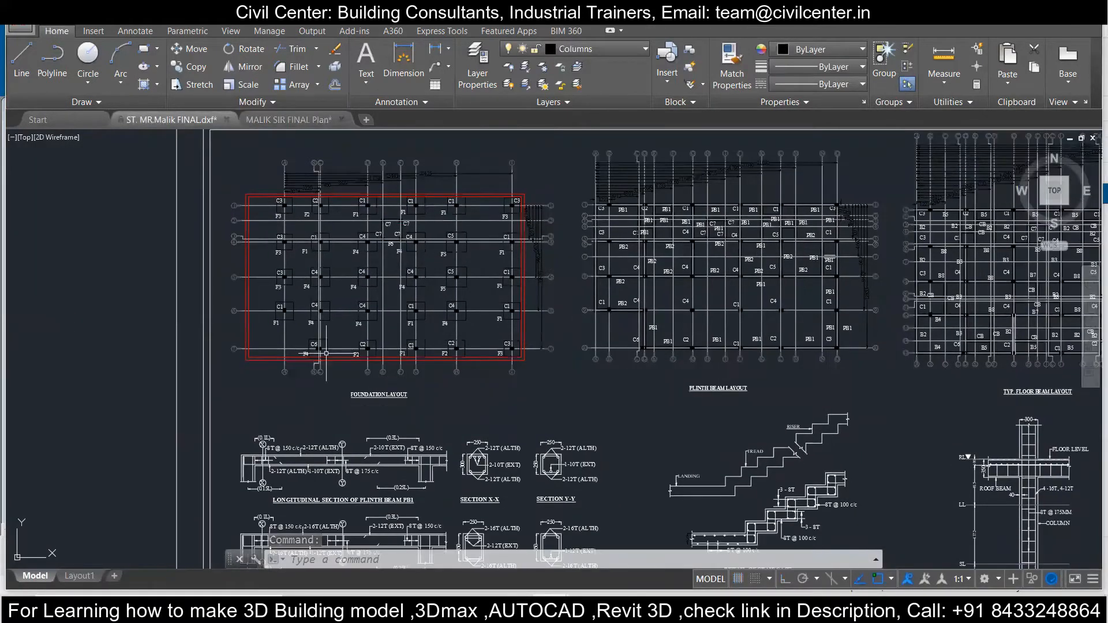
{"action": "middle_click_drag", "start_coordinate": [707, 382], "coordinate": [361, 382]}
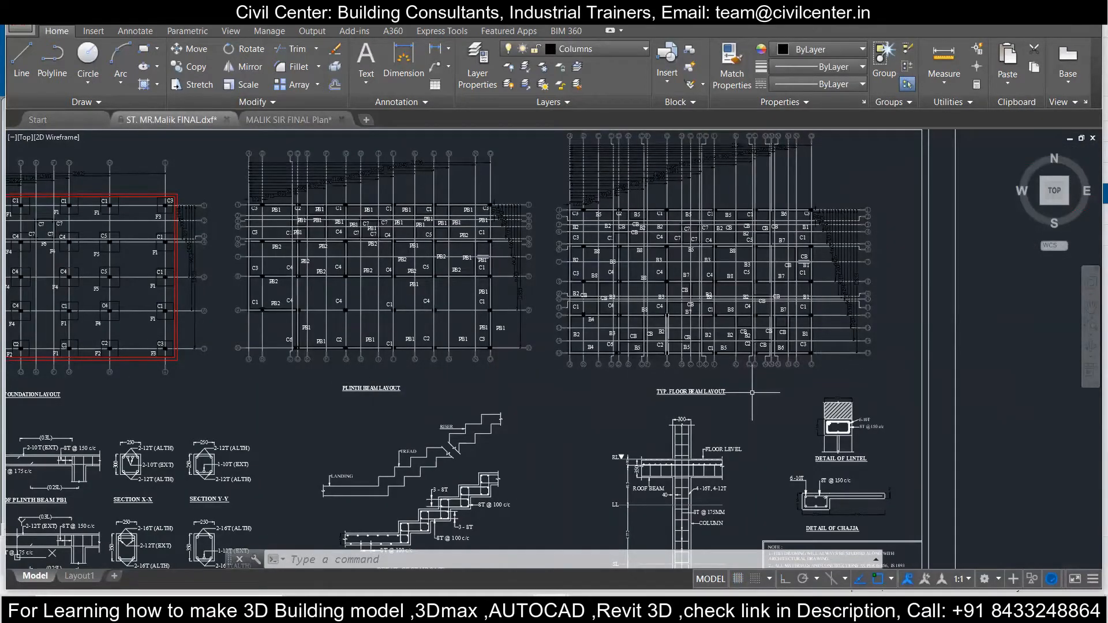
{"action": "scroll", "coordinate": [752, 393], "scroll_direction": "down", "scroll_amount": 5}
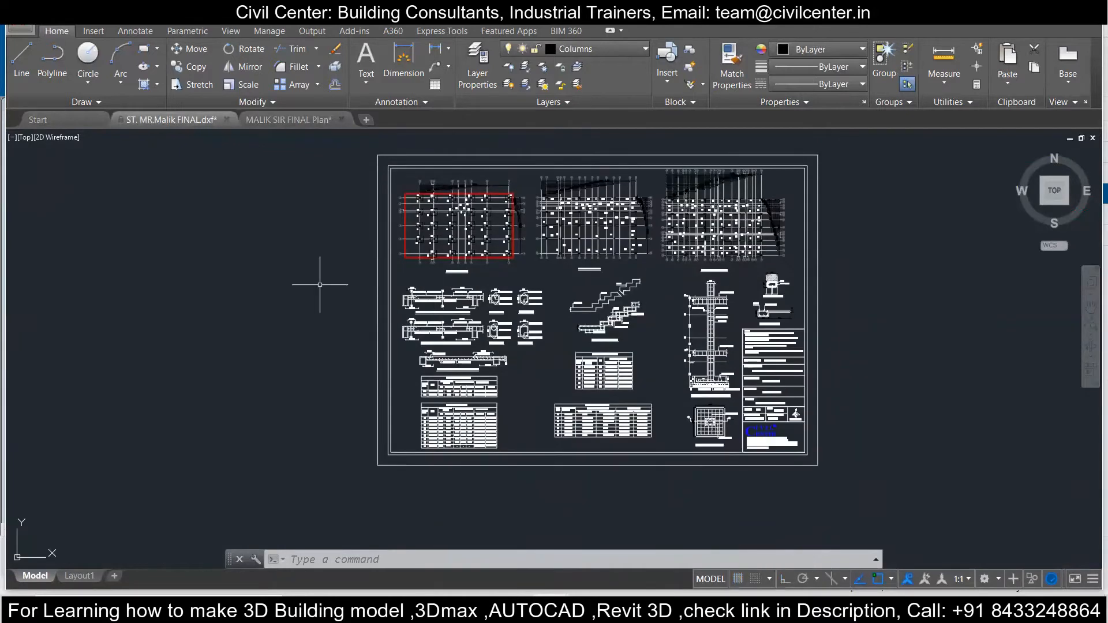
Step: Examine the beam and slab sections, the beam, footing and column schedules, the staircase detail, and the plinth beam layout up close
{"action": "scroll", "coordinate": [320, 284], "scroll_direction": "up", "scroll_amount": 5}
{"action": "middle_click_drag", "start_coordinate": [668, 381], "coordinate": [376, 233]}
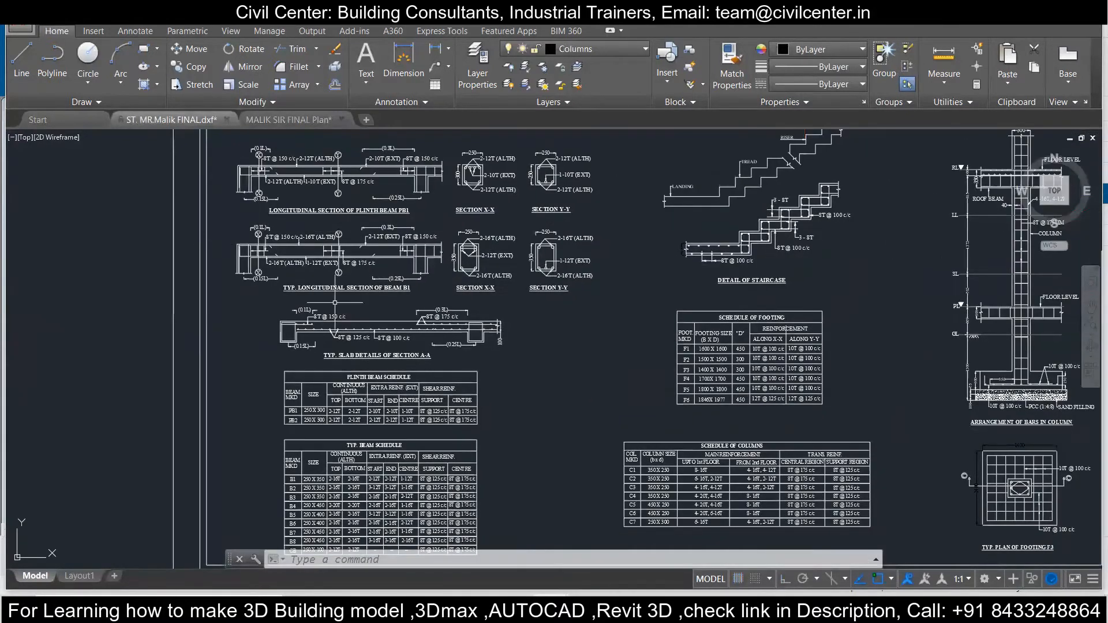
{"action": "middle_click_drag", "start_coordinate": [534, 359], "coordinate": [297, 403]}
{"action": "scroll", "coordinate": [412, 384], "scroll_direction": "down", "scroll_amount": 2}
{"action": "middle_click_drag", "start_coordinate": [478, 365], "coordinate": [445, 444]}
{"action": "scroll", "coordinate": [306, 254], "scroll_direction": "up", "scroll_amount": 2}
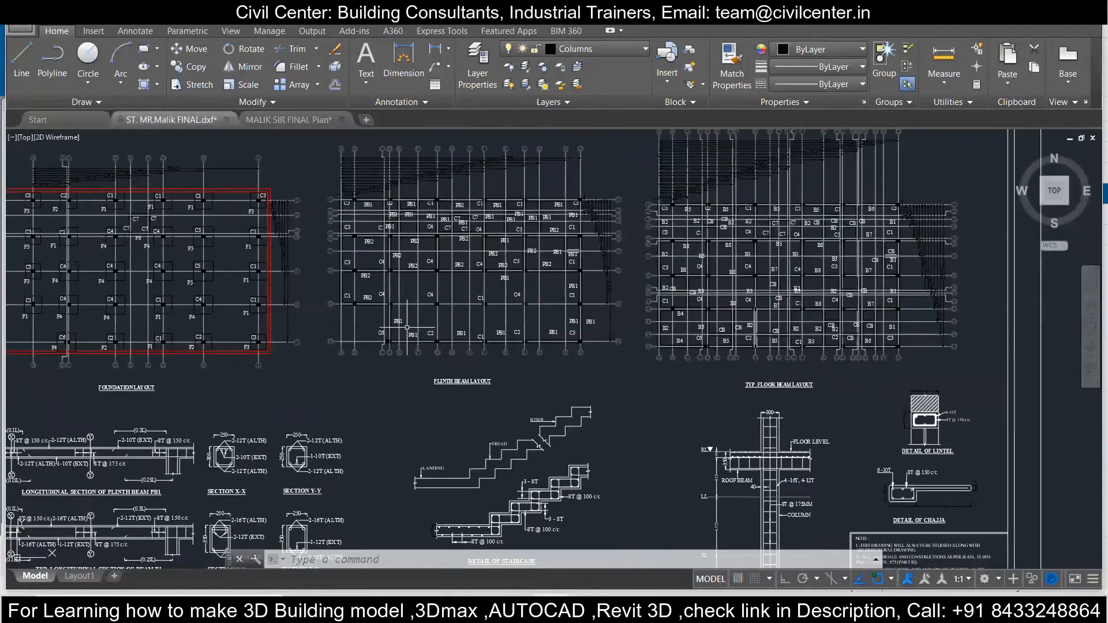
{"action": "scroll", "coordinate": [439, 348], "scroll_direction": "up", "scroll_amount": 3}
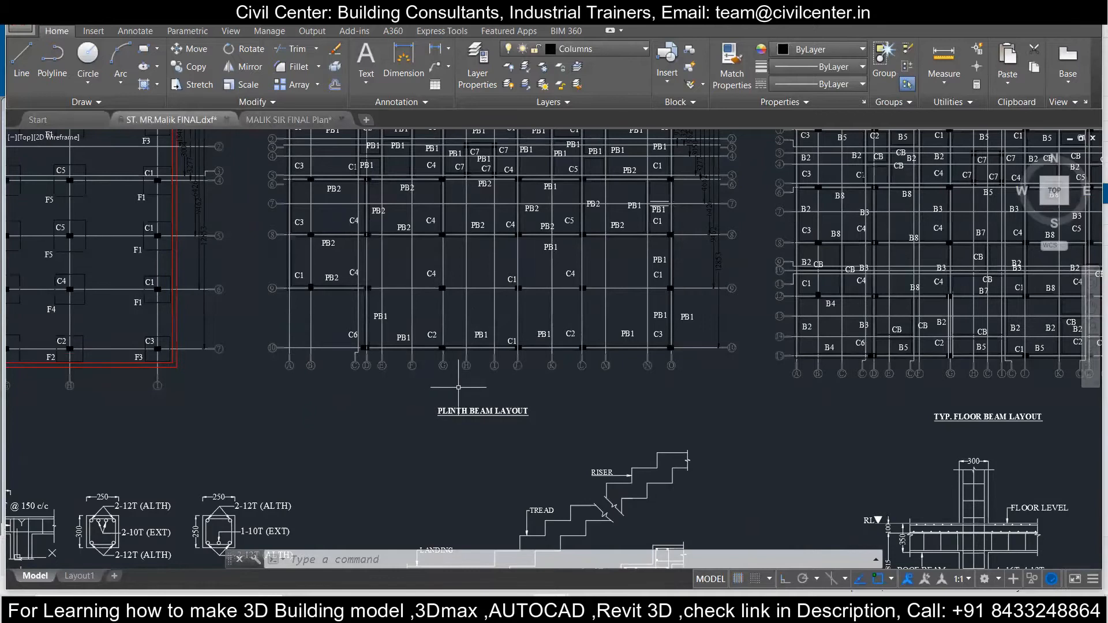
{"action": "scroll", "coordinate": [458, 387], "scroll_direction": "down", "scroll_amount": 2}
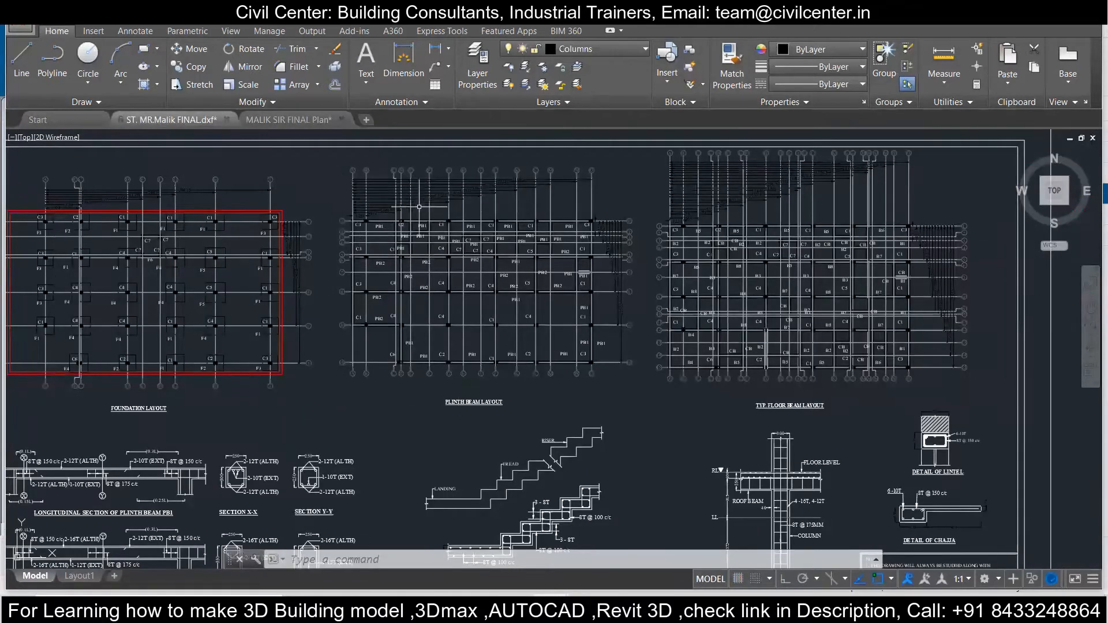
Step: Compare the grid lines and dimensions of the foundation, plinth beam and typical floor beam layouts
{"action": "middle_click_drag", "start_coordinate": [374, 296], "coordinate": [606, 296]}
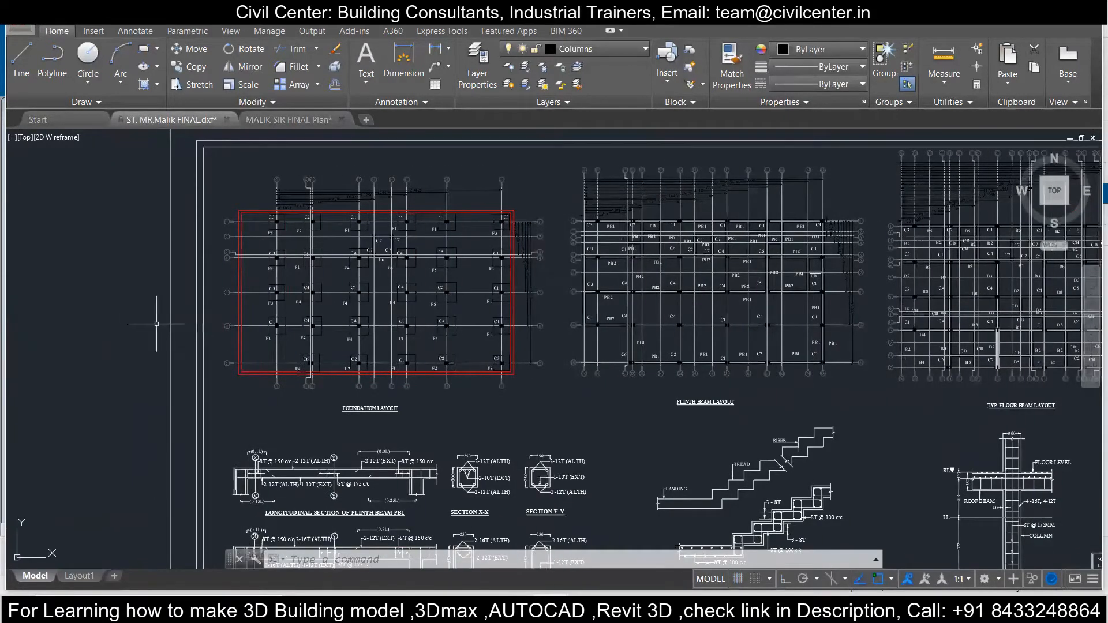
{"action": "scroll", "coordinate": [296, 189], "scroll_direction": "up", "scroll_amount": 4}
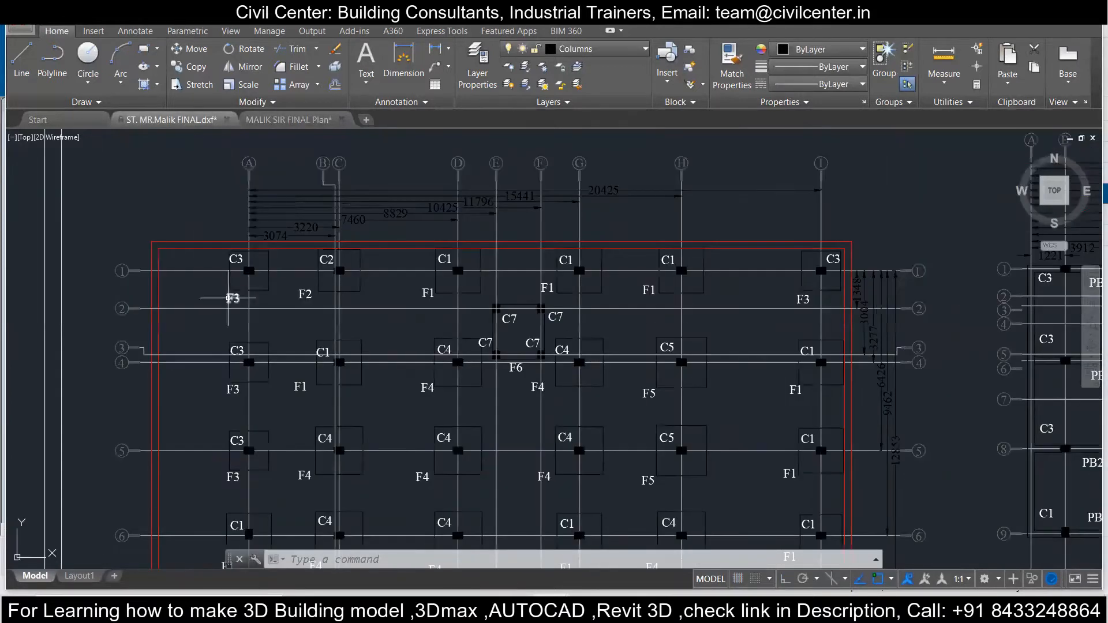
{"action": "scroll", "coordinate": [315, 277], "scroll_direction": "down", "scroll_amount": 6}
{"action": "middle_click_drag", "start_coordinate": [802, 317], "coordinate": [580, 298]}
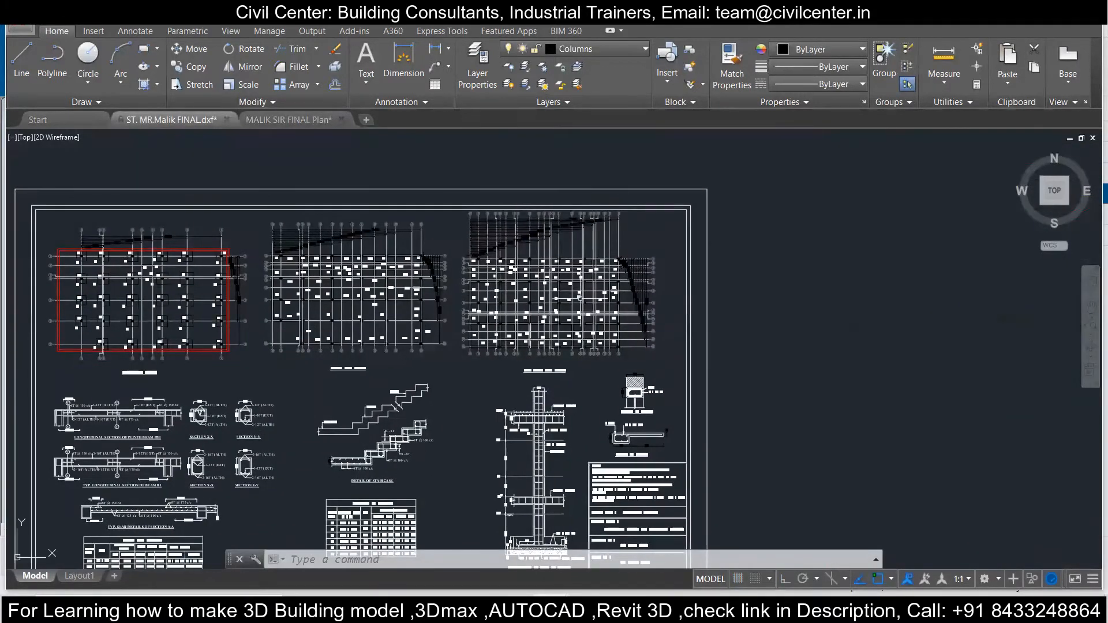
{"action": "scroll", "coordinate": [580, 298], "scroll_direction": "up", "scroll_amount": 4}
{"action": "middle_click_drag", "start_coordinate": [411, 242], "coordinate": [424, 297]}
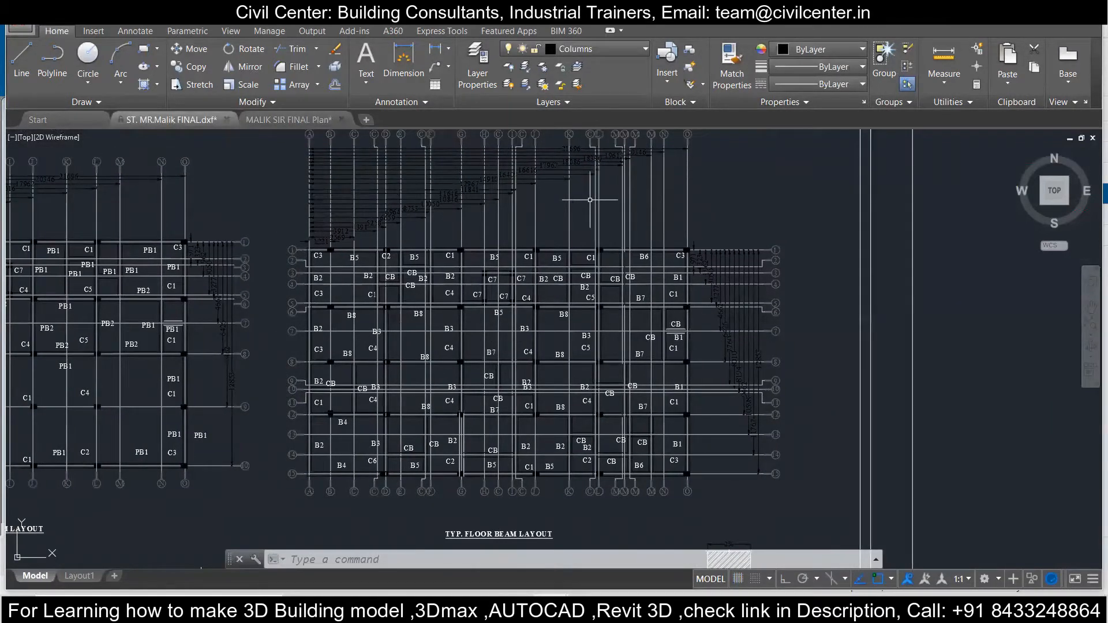
{"action": "scroll", "coordinate": [589, 200], "scroll_direction": "down", "scroll_amount": 2}
{"action": "scroll", "coordinate": [460, 198], "scroll_direction": "up", "scroll_amount": 2}
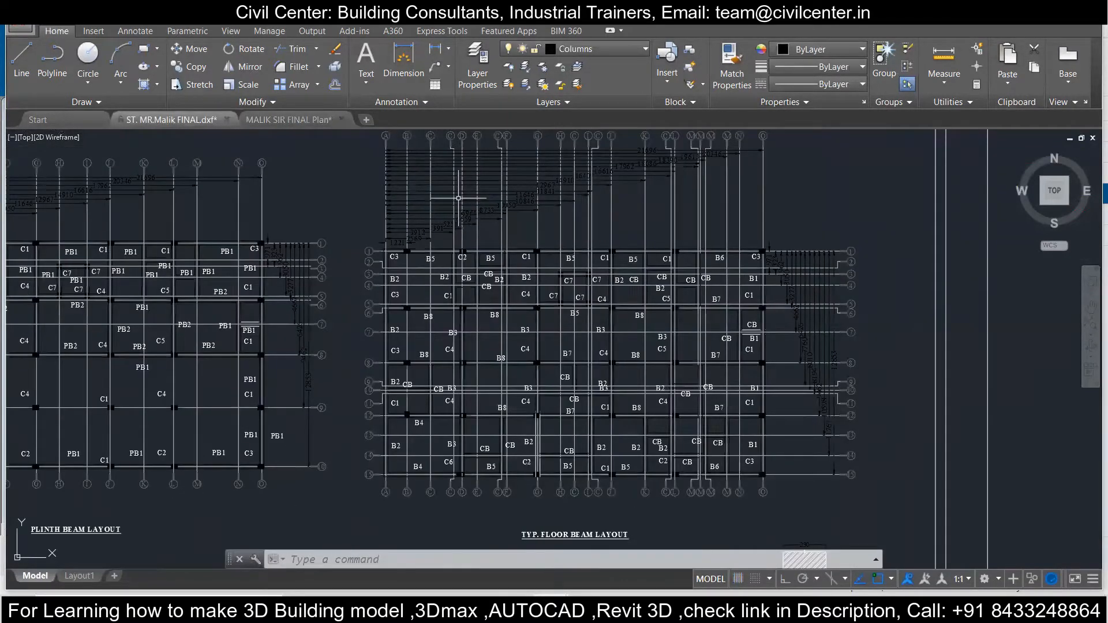
{"action": "scroll", "coordinate": [459, 198], "scroll_direction": "down", "scroll_amount": 2}
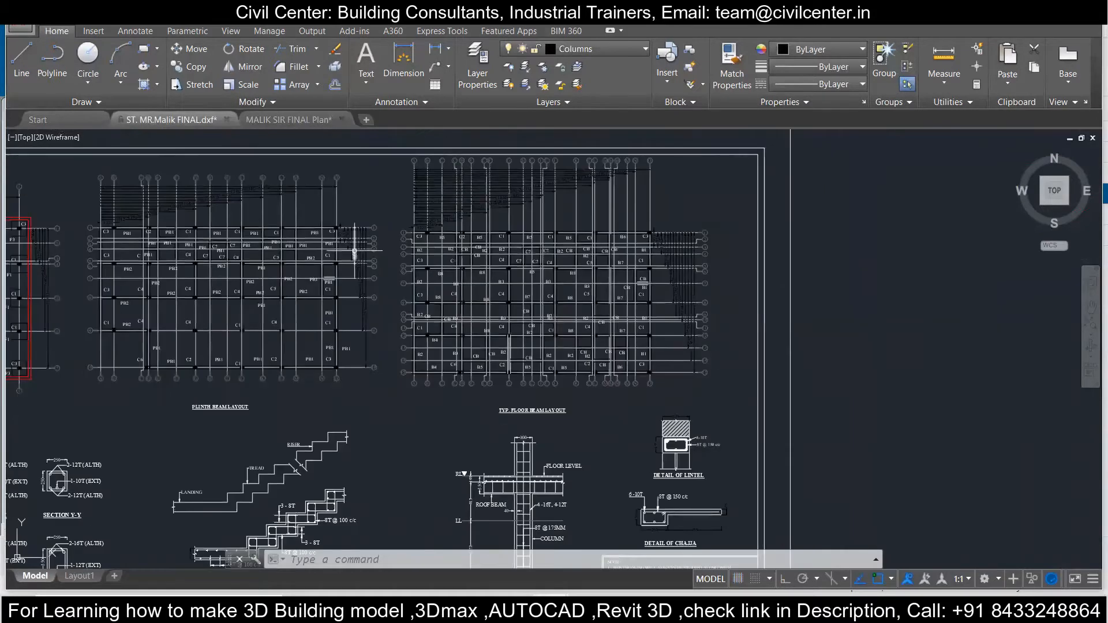
Step: Examine the typical floor beam layout up close, checking its lettered and numbered grid lines, beam and column labels, and spacing dimensions
{"action": "scroll", "coordinate": [531, 249], "scroll_direction": "up", "scroll_amount": 1}
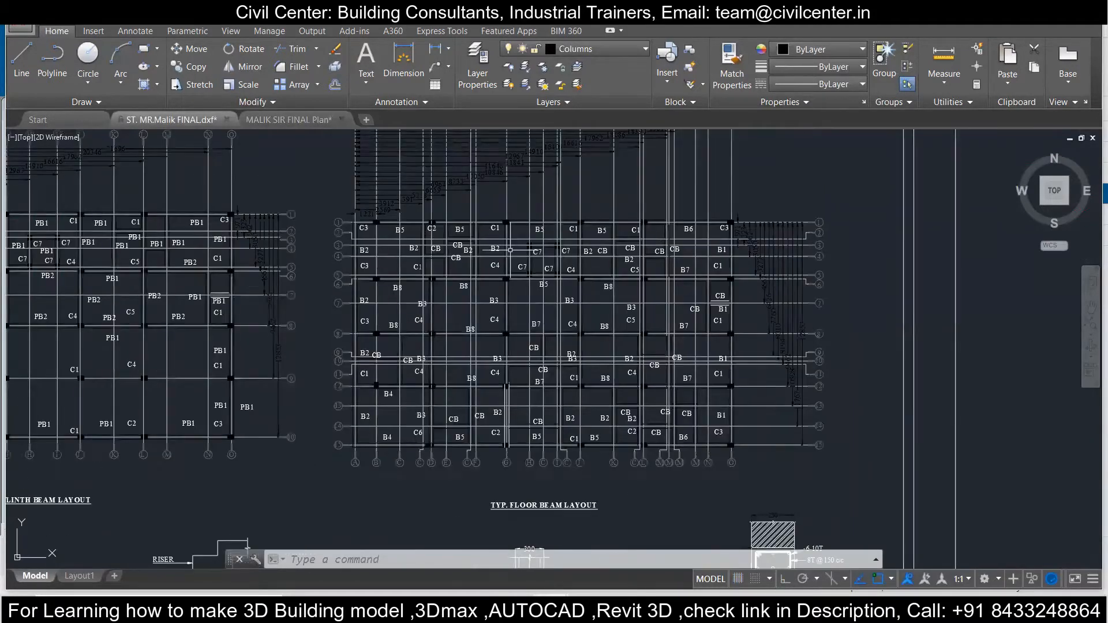
{"action": "scroll", "coordinate": [518, 217], "scroll_direction": "up", "scroll_amount": 1}
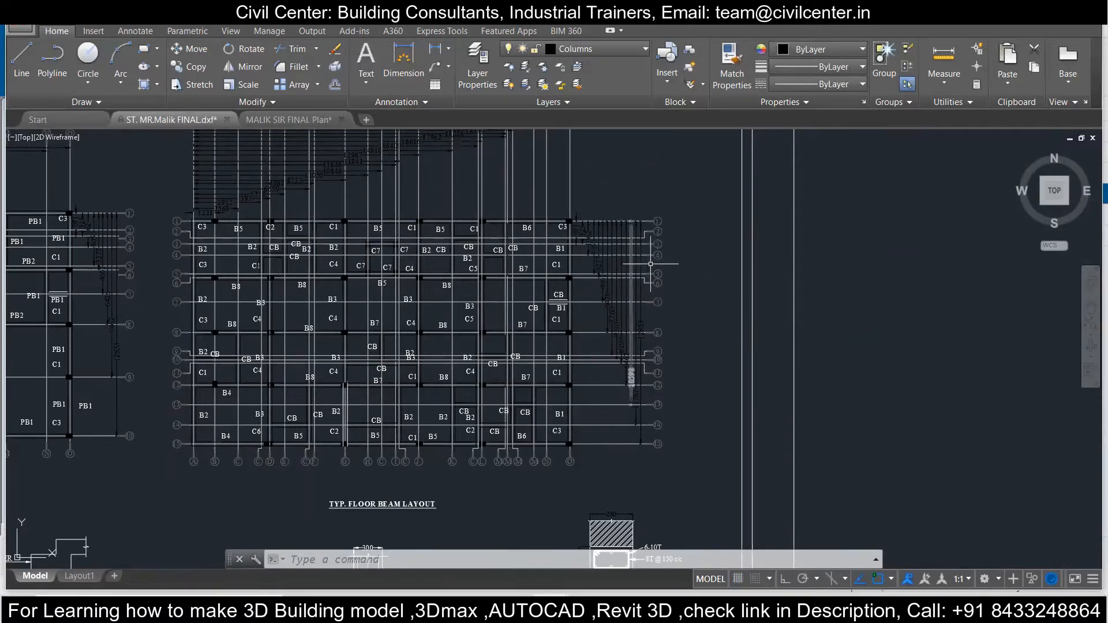
{"action": "mouse_move", "coordinate": [336, 271]}
{"action": "middle_mouse_down"}
{"action": "mouse_move", "coordinate": [481, 165]}
{"action": "mouse_move", "coordinate": [510, 227]}
{"action": "middle_mouse_up"}
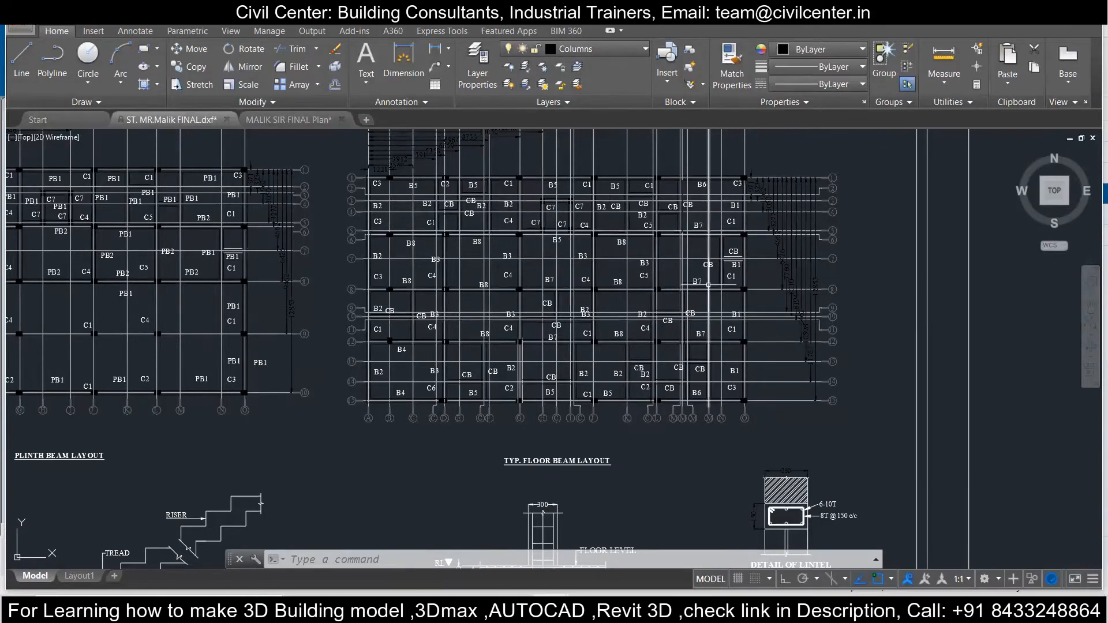
{"action": "middle_click_drag", "start_coordinate": [368, 205], "coordinate": [261, 257]}
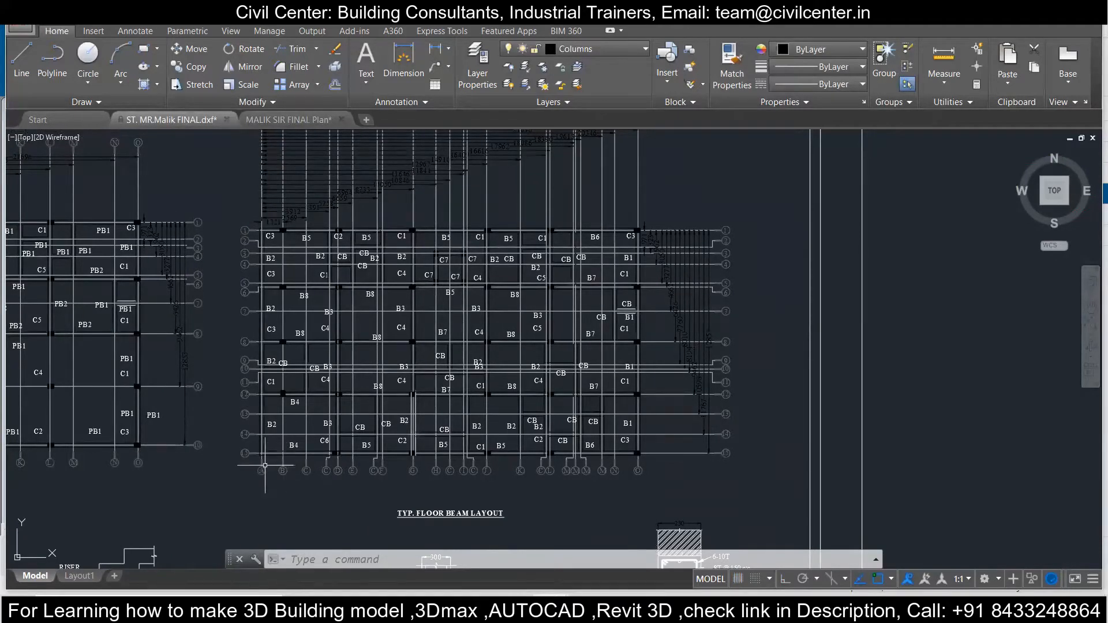
{"action": "scroll", "coordinate": [266, 475], "scroll_direction": "up", "scroll_amount": 2}
{"action": "scroll", "coordinate": [266, 475], "scroll_direction": "up", "scroll_amount": 4}
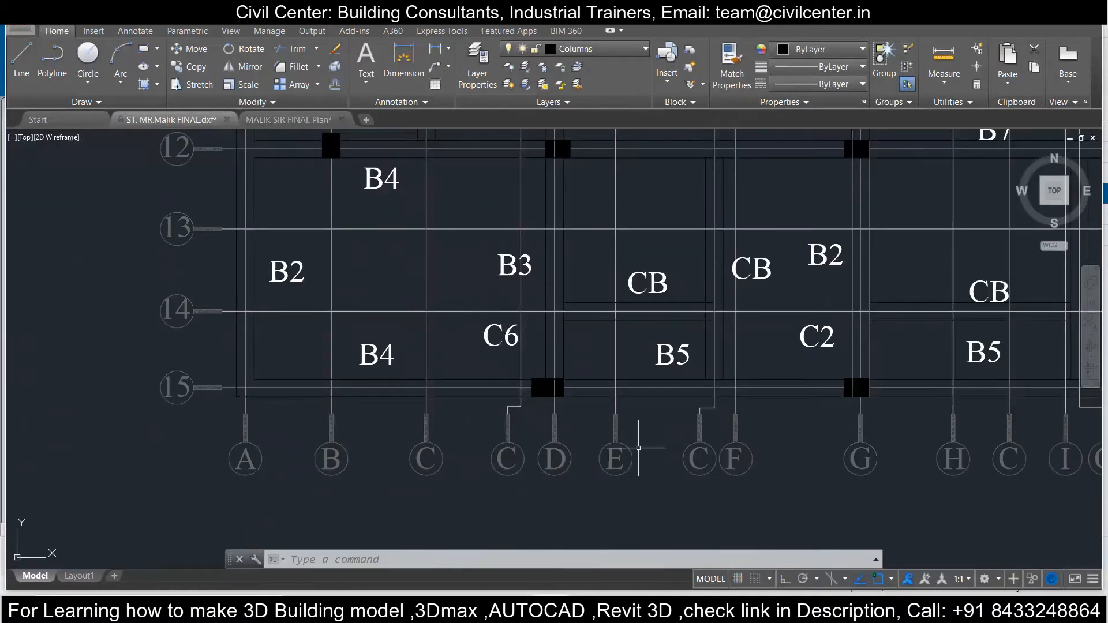
{"action": "scroll", "coordinate": [571, 431], "scroll_direction": "down", "scroll_amount": 6}
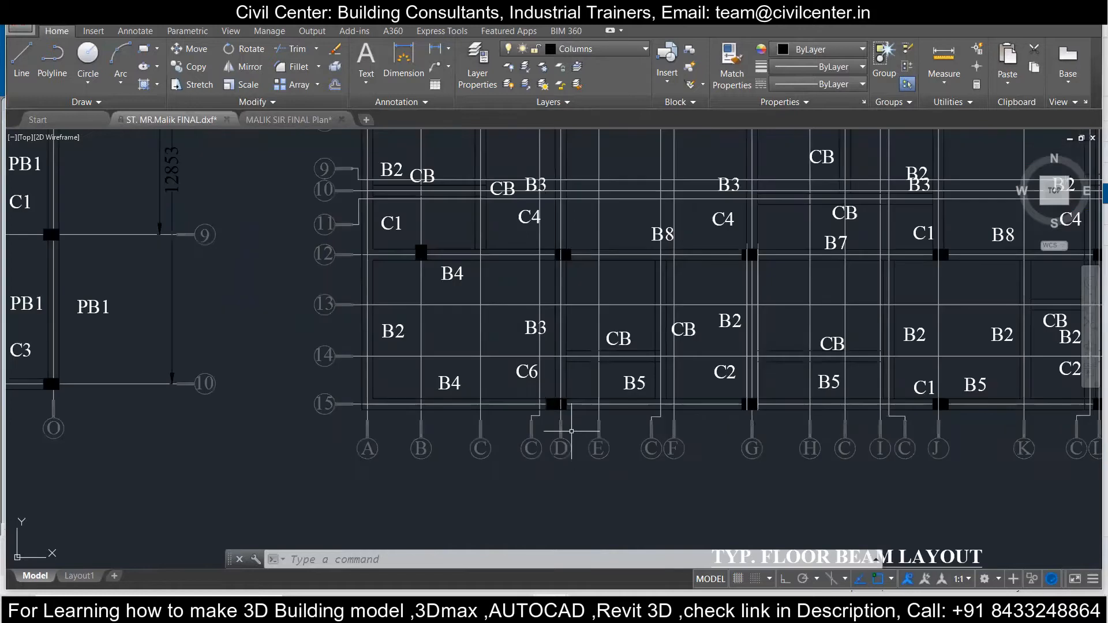
{"action": "mouse_move", "coordinate": [571, 428]}
{"action": "middle_mouse_down"}
{"action": "mouse_move", "coordinate": [433, 409]}
{"action": "mouse_move", "coordinate": [243, 403]}
{"action": "middle_mouse_up"}
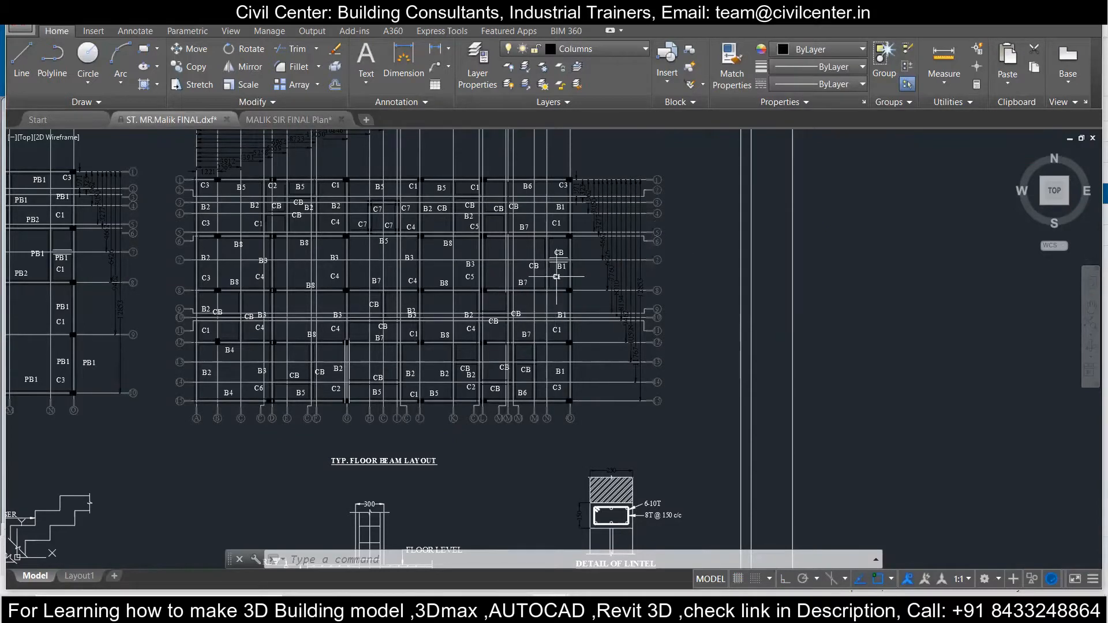
{"action": "scroll", "coordinate": [571, 170], "scroll_direction": "up", "scroll_amount": 4}
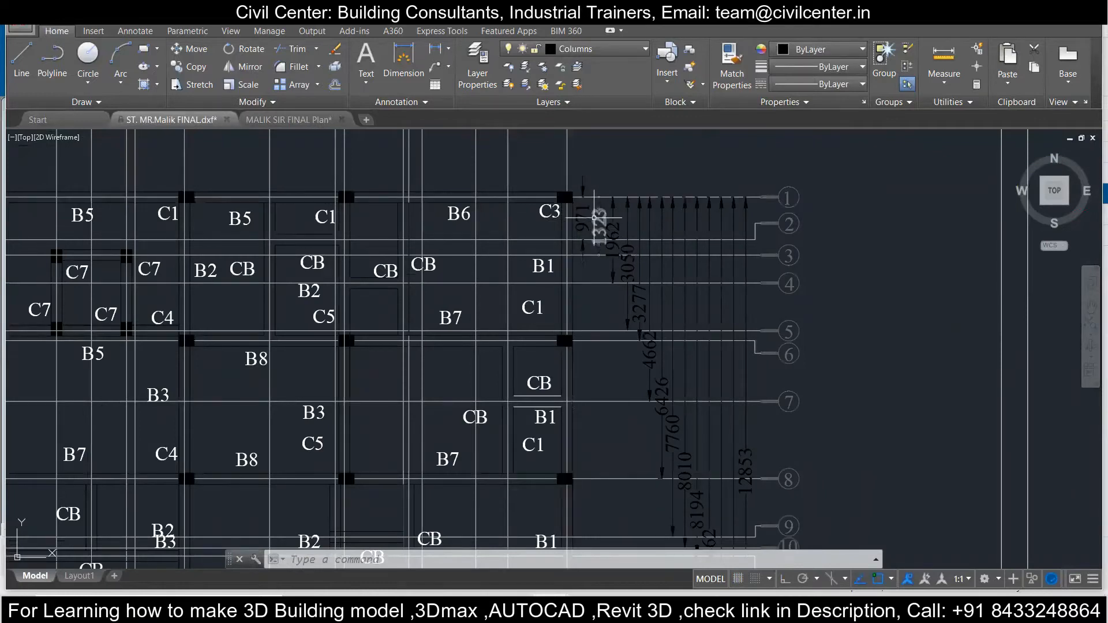
{"action": "scroll", "coordinate": [588, 213], "scroll_direction": "down", "scroll_amount": 8}
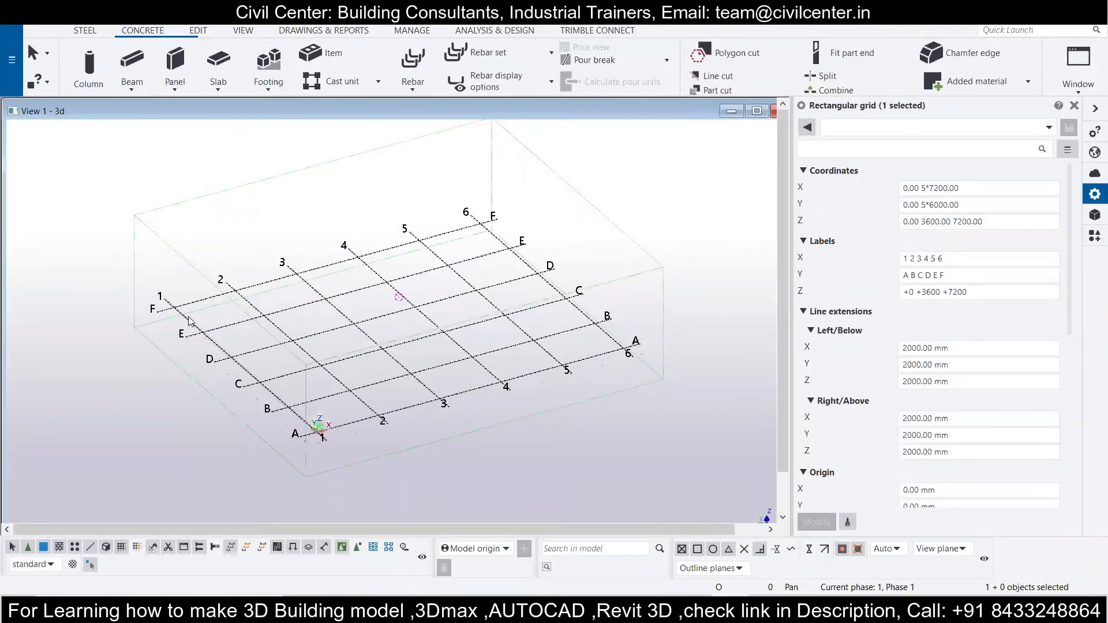
{"action": "left_click", "coordinate": [970, 184]}
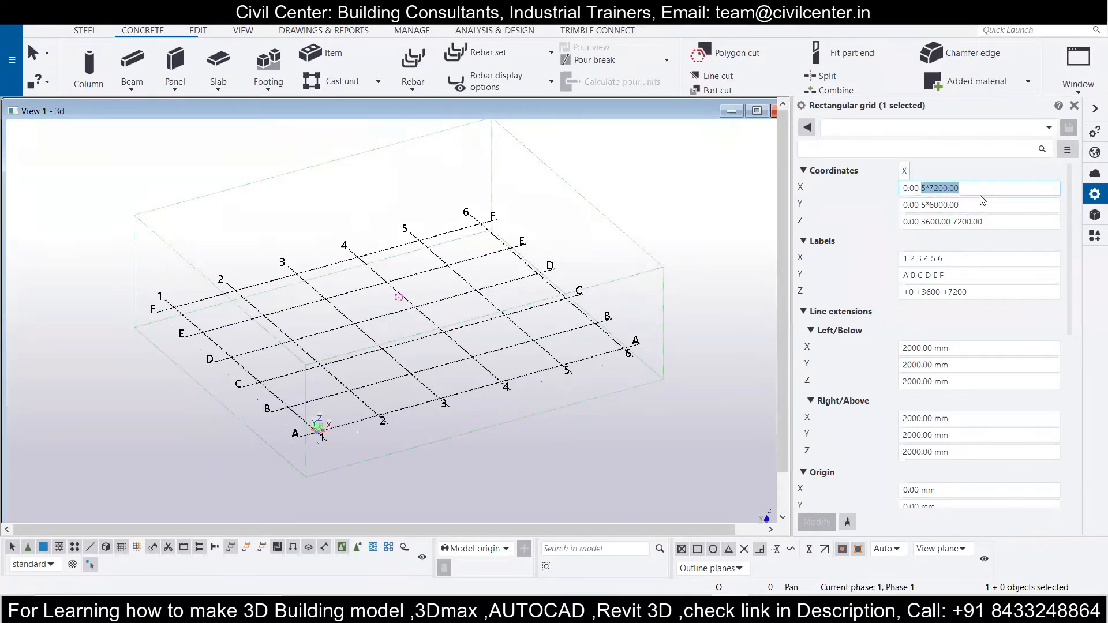
{"action": "type", "text": "1000"}
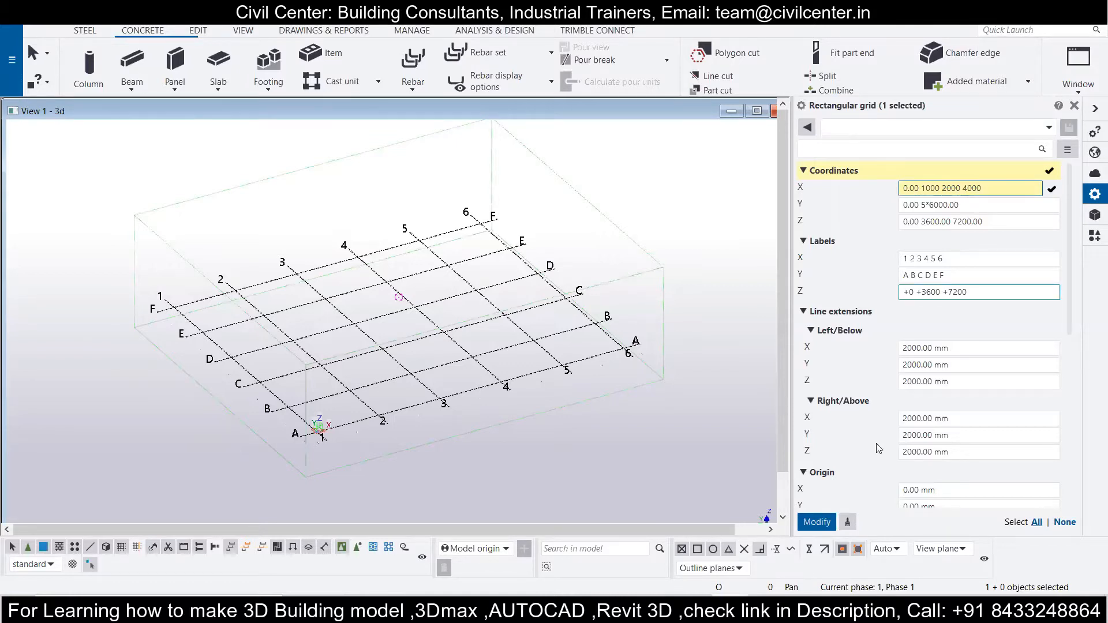
{"action": "left_click", "coordinate": [817, 522]}
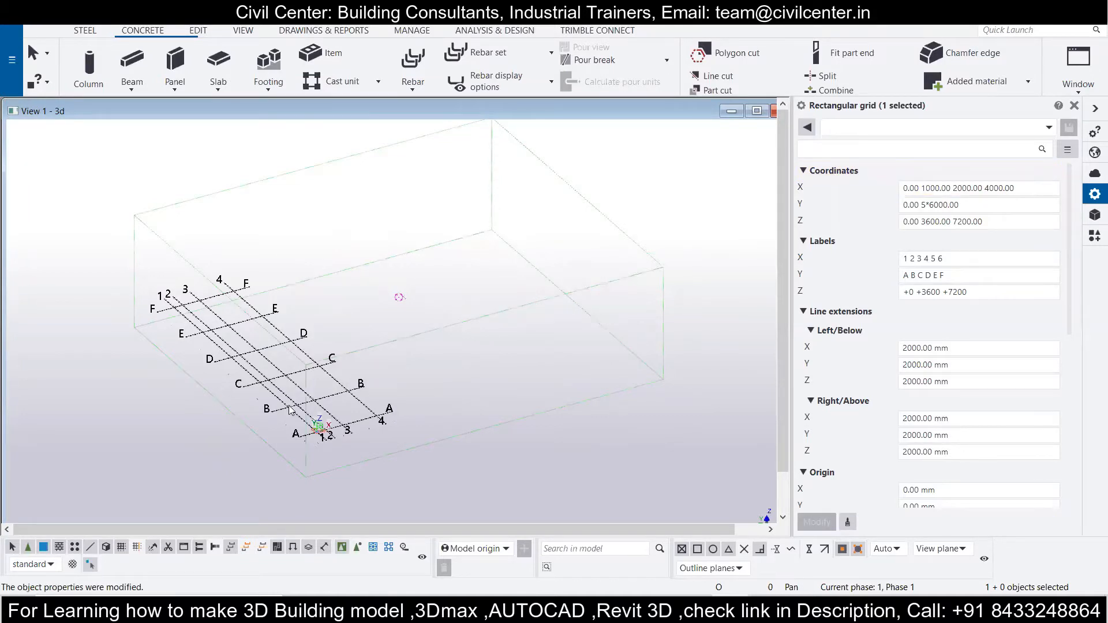
Step: Examine the spacing of grid lines 1 to 4 and their crossings with lines A to F in the 3D view
{"action": "scroll", "coordinate": [290, 411], "scroll_direction": "up", "scroll_amount": 5}
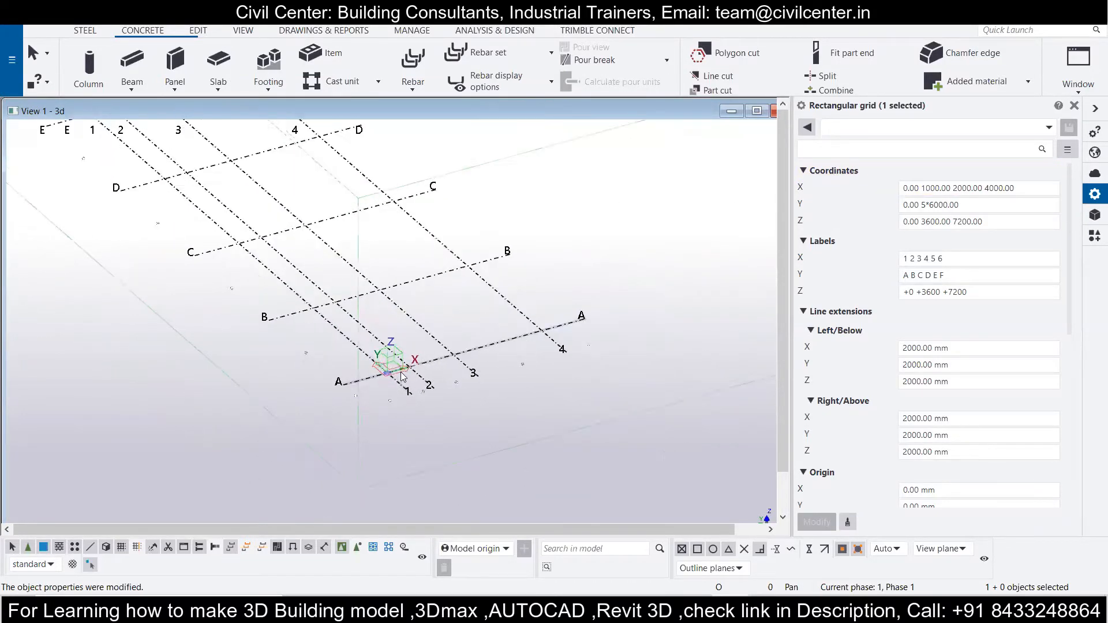
{"action": "scroll", "coordinate": [403, 375], "scroll_direction": "up", "scroll_amount": 1}
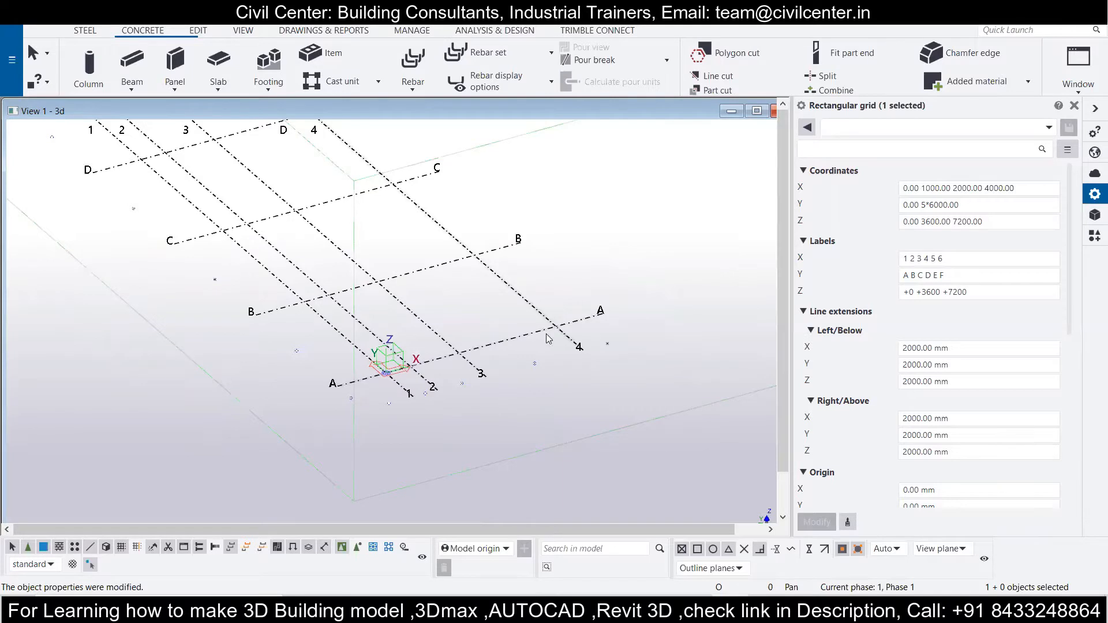
{"action": "scroll", "coordinate": [538, 359], "scroll_direction": "down", "scroll_amount": 1}
{"action": "scroll", "coordinate": [546, 372], "scroll_direction": "down", "scroll_amount": 2}
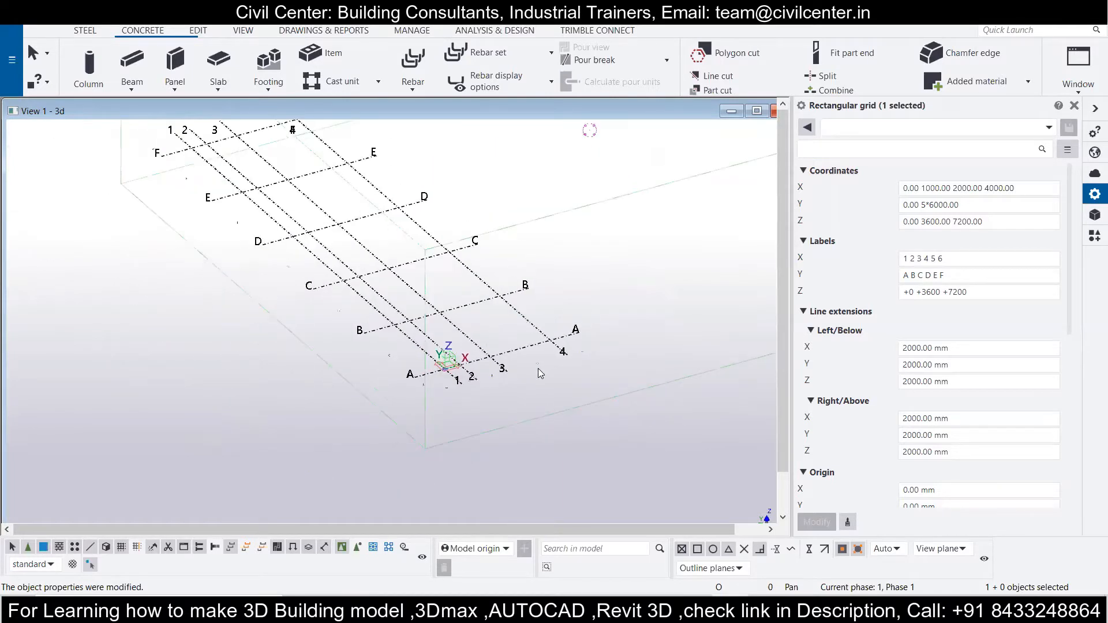
{"action": "middle_click_drag", "start_coordinate": [392, 385], "coordinate": [408, 442]}
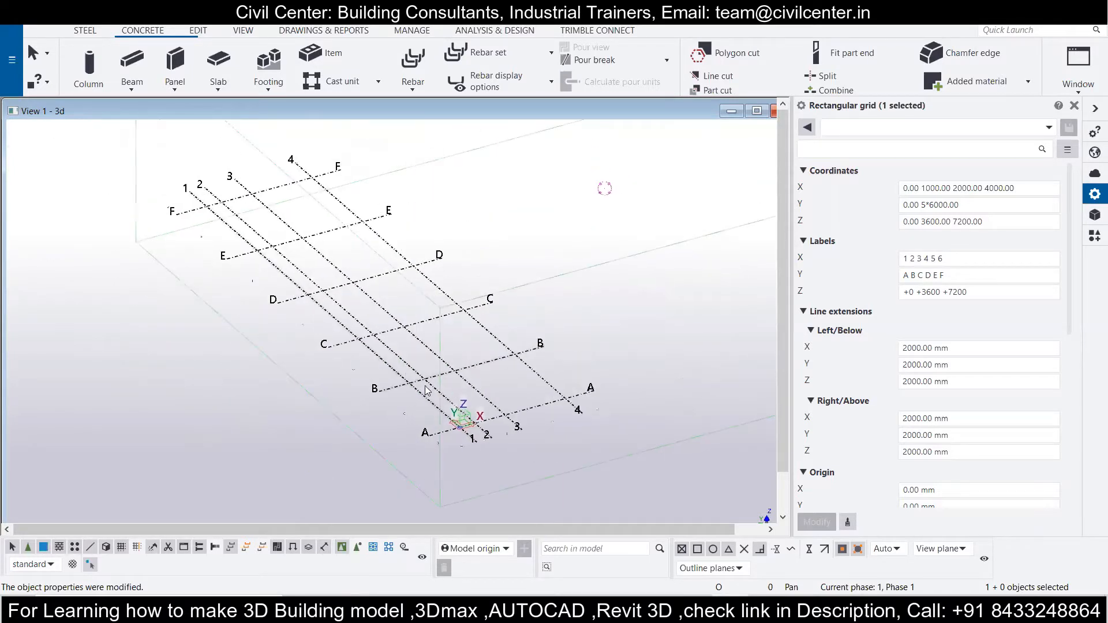
{"action": "scroll", "coordinate": [437, 402], "scroll_direction": "up", "scroll_amount": 3}
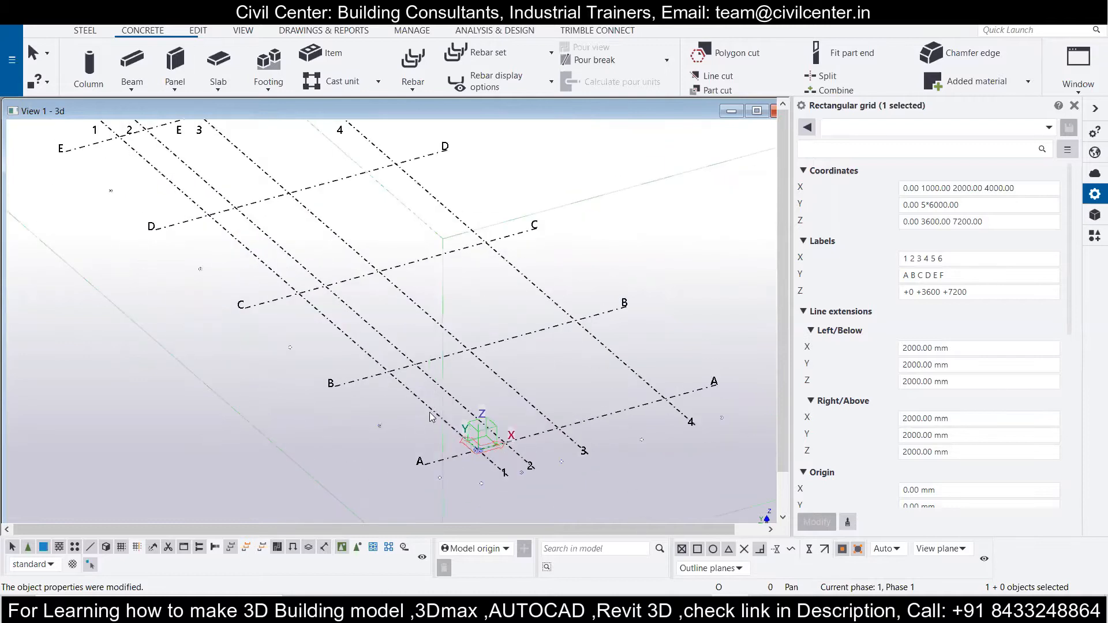
{"action": "scroll", "coordinate": [504, 405], "scroll_direction": "down", "scroll_amount": 3}
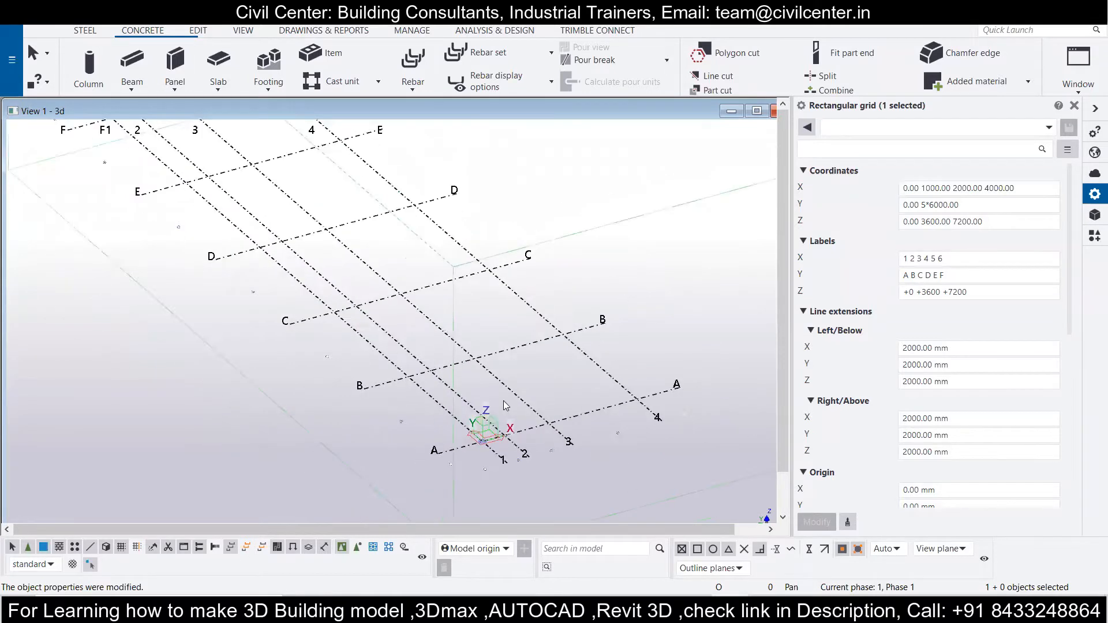
{"action": "scroll", "coordinate": [510, 402], "scroll_direction": "down", "scroll_amount": 1}
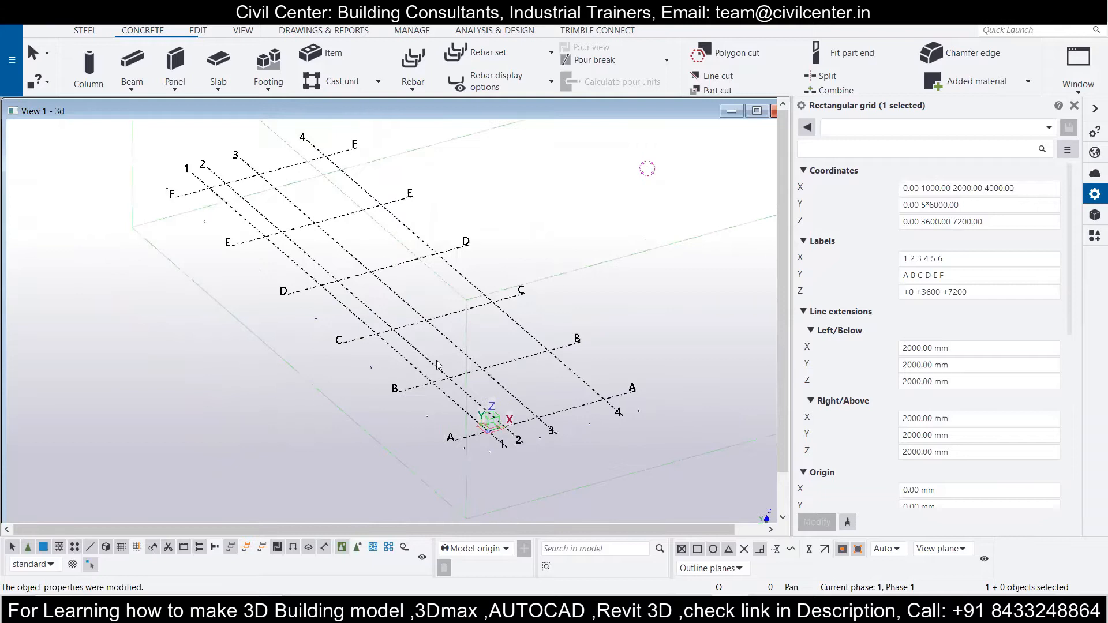
{"action": "middle_click_drag", "start_coordinate": [383, 324], "coordinate": [456, 346]}
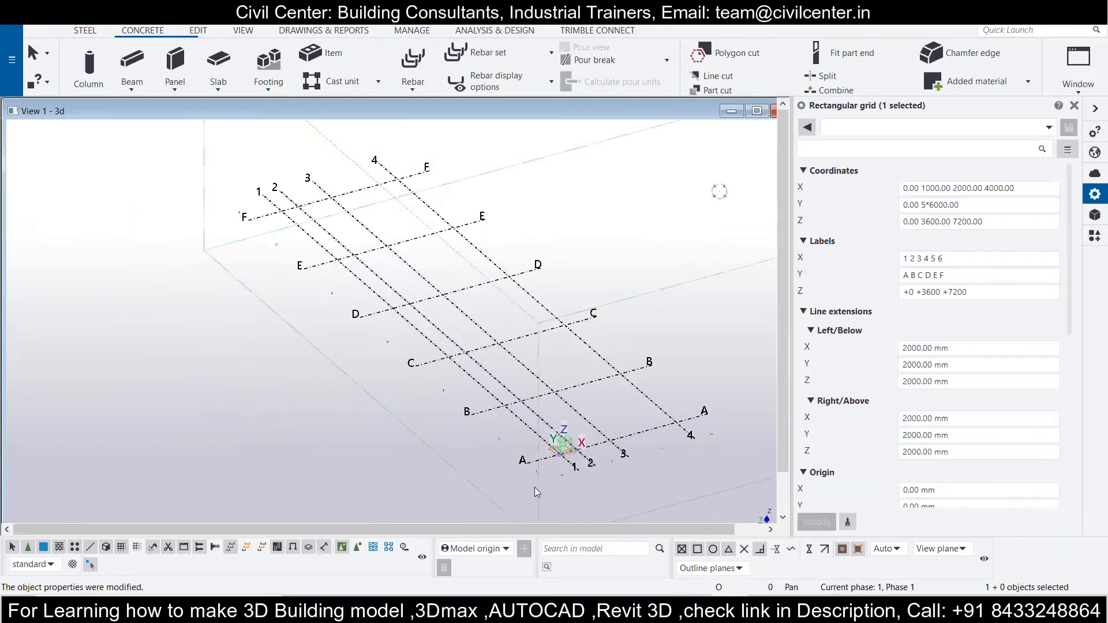
Step: Switch to the structural DXF drawing in AutoCAD and bring its whole sheet into view
{"action": "mouse_move", "coordinate": [551, 612]}
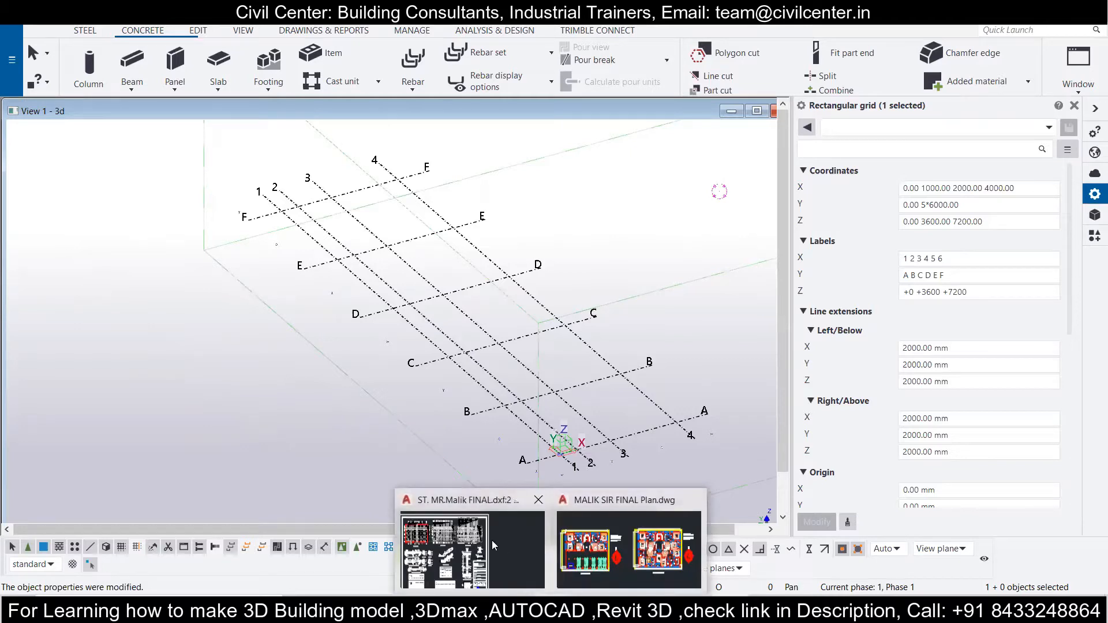
{"action": "left_click", "coordinate": [494, 545]}
{"action": "middle_click_drag", "start_coordinate": [456, 287], "coordinate": [490, 352]}
{"action": "scroll", "coordinate": [525, 246], "scroll_direction": "up", "scroll_amount": 4}
{"action": "scroll", "coordinate": [525, 245], "scroll_direction": "down", "scroll_amount": 4}
{"action": "mouse_move", "coordinate": [527, 274]}
{"action": "middle_mouse_down"}
{"action": "mouse_move", "coordinate": [499, 185]}
{"action": "mouse_move", "coordinate": [410, 211]}
{"action": "mouse_move", "coordinate": [579, 220]}
{"action": "middle_mouse_up"}
{"action": "scroll", "coordinate": [578, 221], "scroll_direction": "down", "scroll_amount": 4}
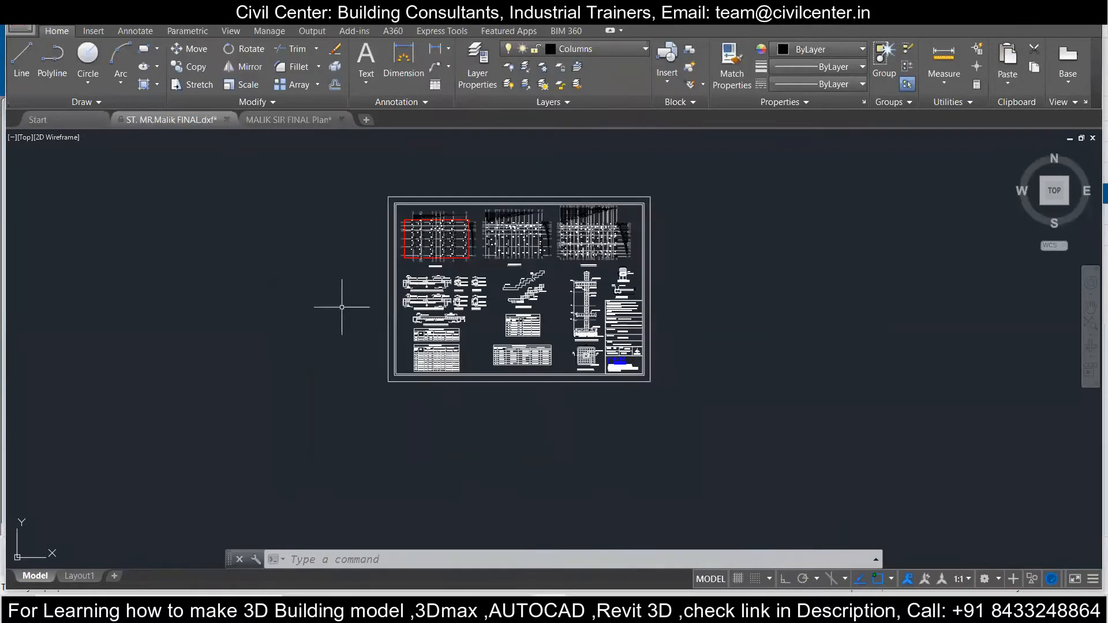
Step: Select the entire structural sheet, including all layouts, details and schedules, and copy it to the clipboard
{"action": "mouse_move", "coordinate": [361, 159]}
{"action": "left_mouse_down"}
{"action": "mouse_move", "coordinate": [365, 330]}
{"action": "mouse_move", "coordinate": [564, 424]}
{"action": "left_mouse_up"}
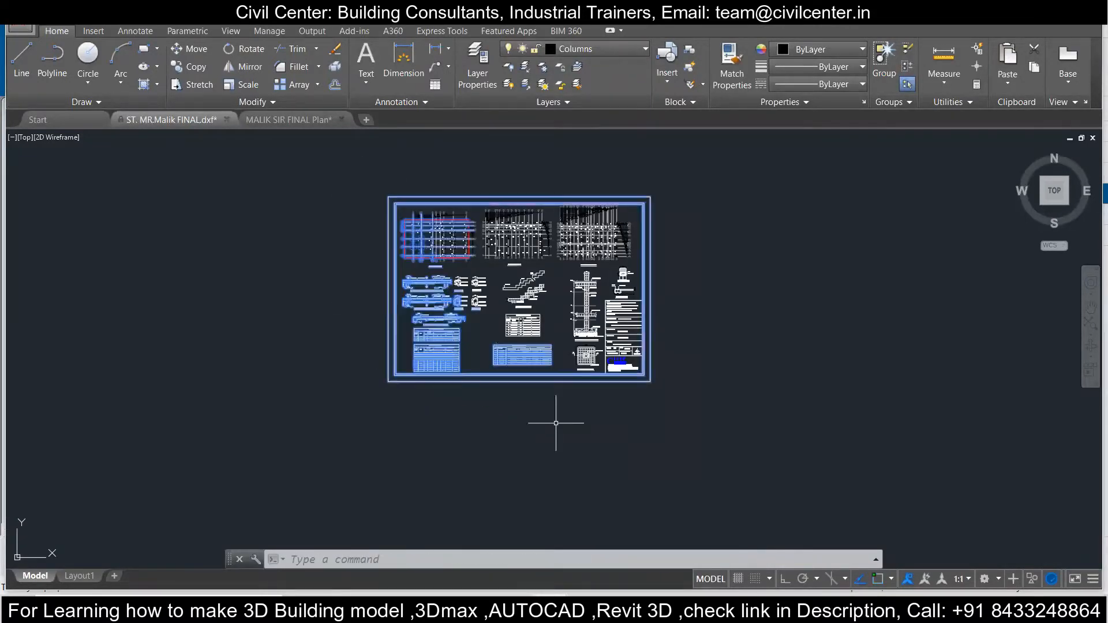
{"action": "key", "text": "Escape"}
{"action": "left_click", "coordinate": [364, 160]}
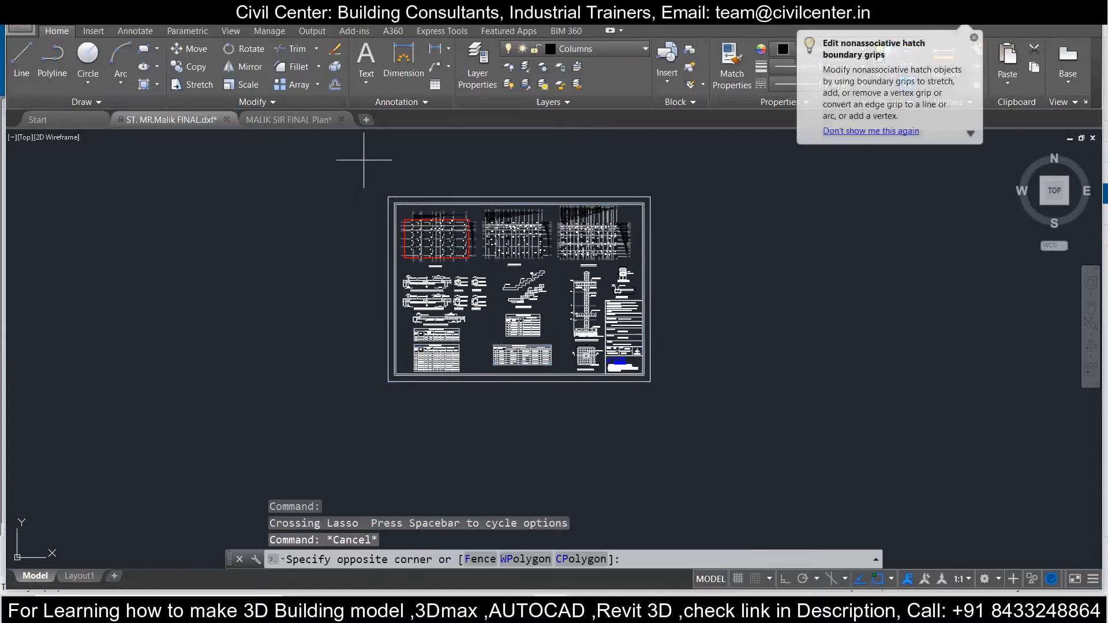
{"action": "left_click", "coordinate": [729, 419]}
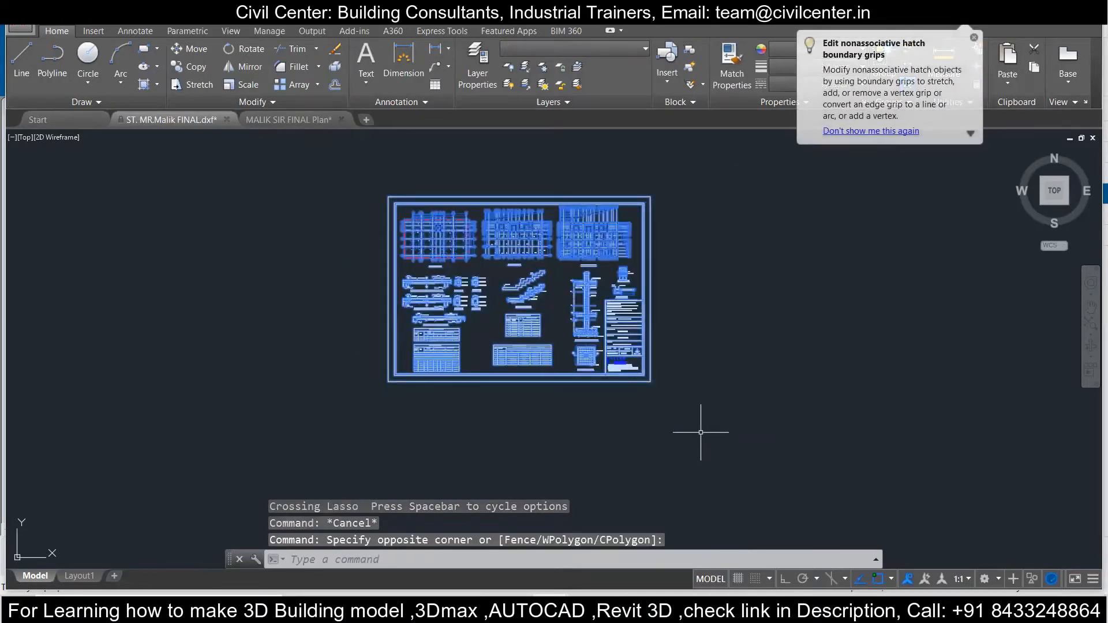
{"action": "key", "text": "ctrl+c"}
Step: Copy the selected structural sheet from its lower-left corner to empty space beside the original, keeping it horizontally aligned with Ortho on
{"action": "scroll", "coordinate": [525, 306], "scroll_direction": "down", "scroll_amount": 2}
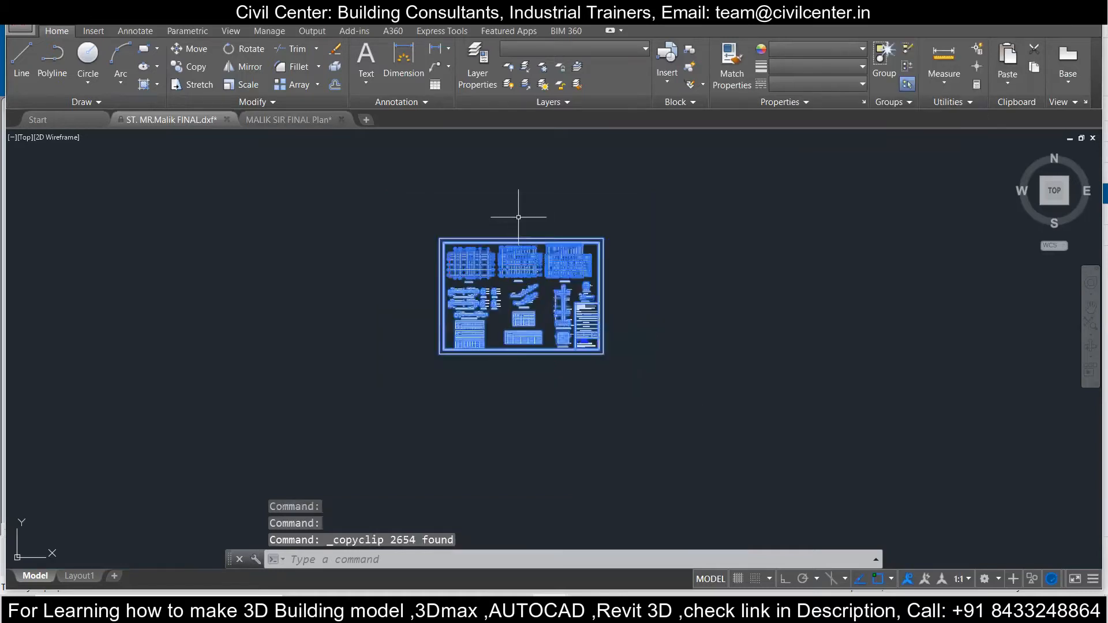
{"action": "middle_click_drag", "start_coordinate": [514, 256], "coordinate": [243, 240]}
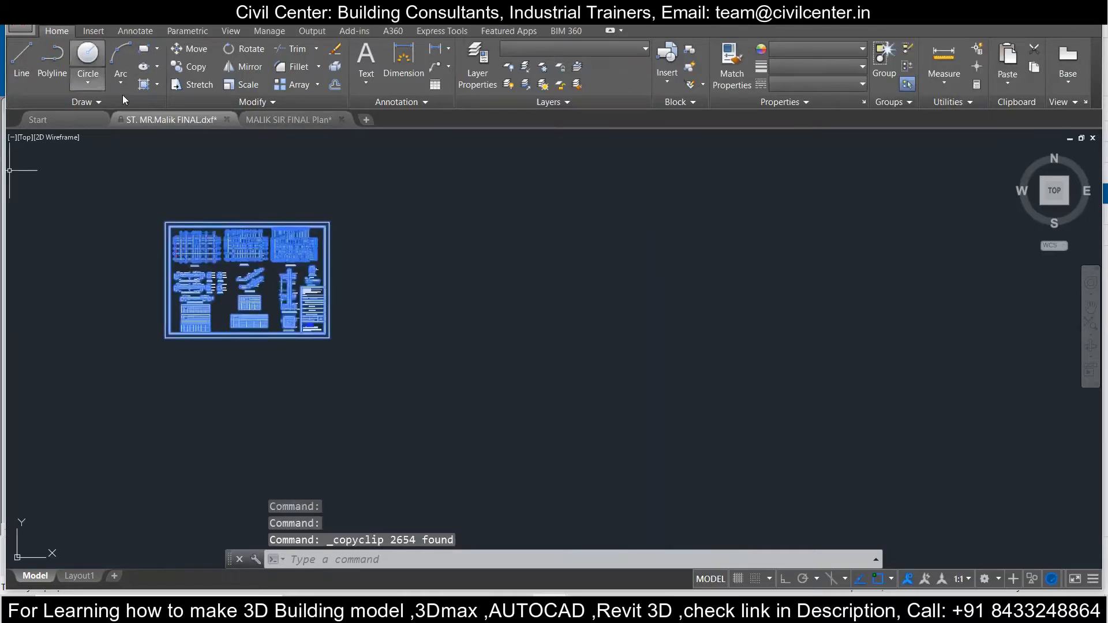
{"action": "left_click", "coordinate": [194, 67]}
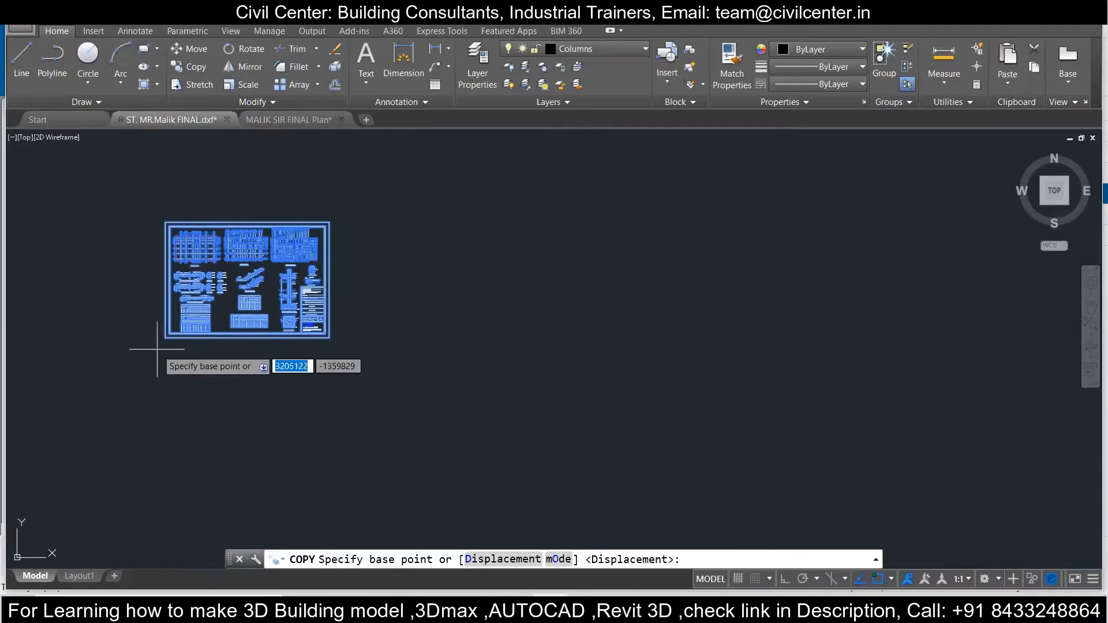
{"action": "left_click", "coordinate": [168, 339]}
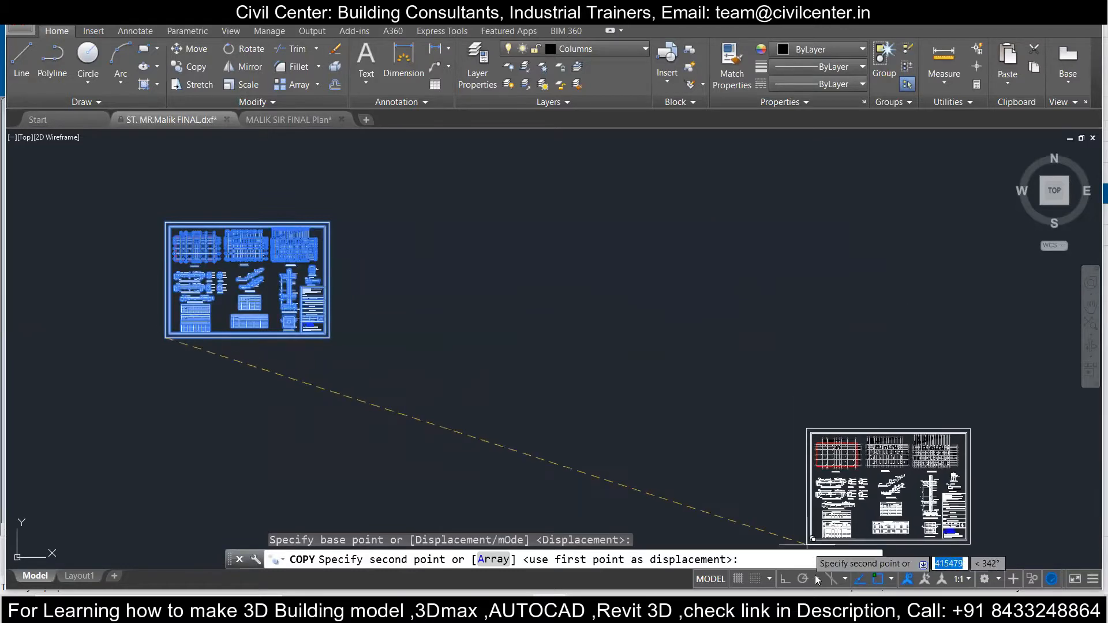
{"action": "left_click", "coordinate": [786, 580]}
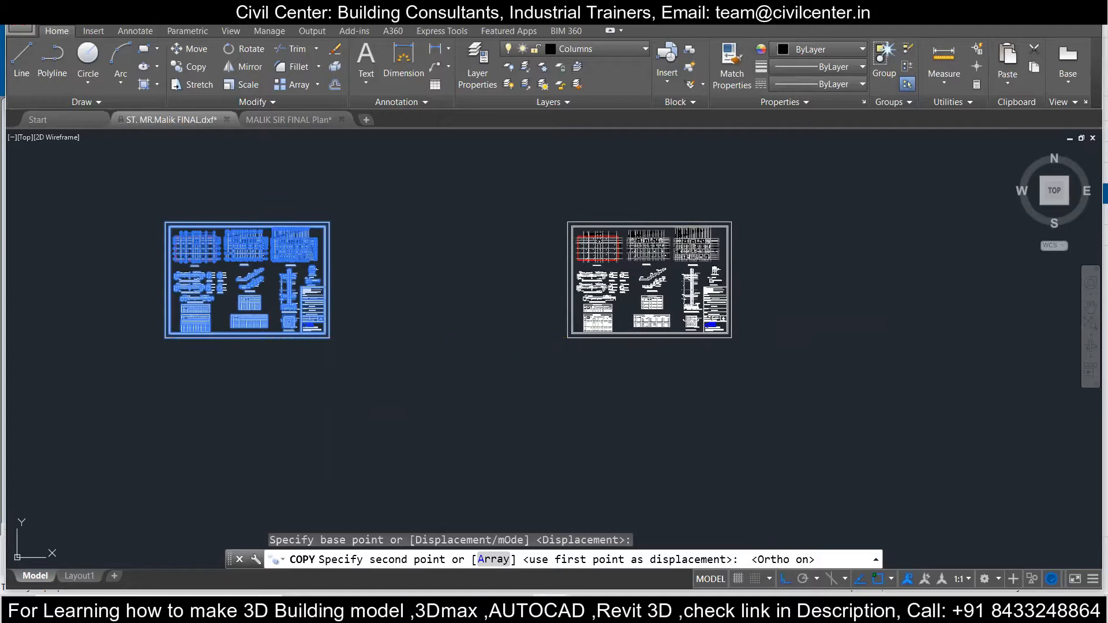
{"action": "left_click", "coordinate": [568, 338]}
{"action": "middle_click_drag", "start_coordinate": [567, 337], "coordinate": [305, 337]}
{"action": "scroll", "coordinate": [286, 238], "scroll_direction": "up", "scroll_amount": 1}
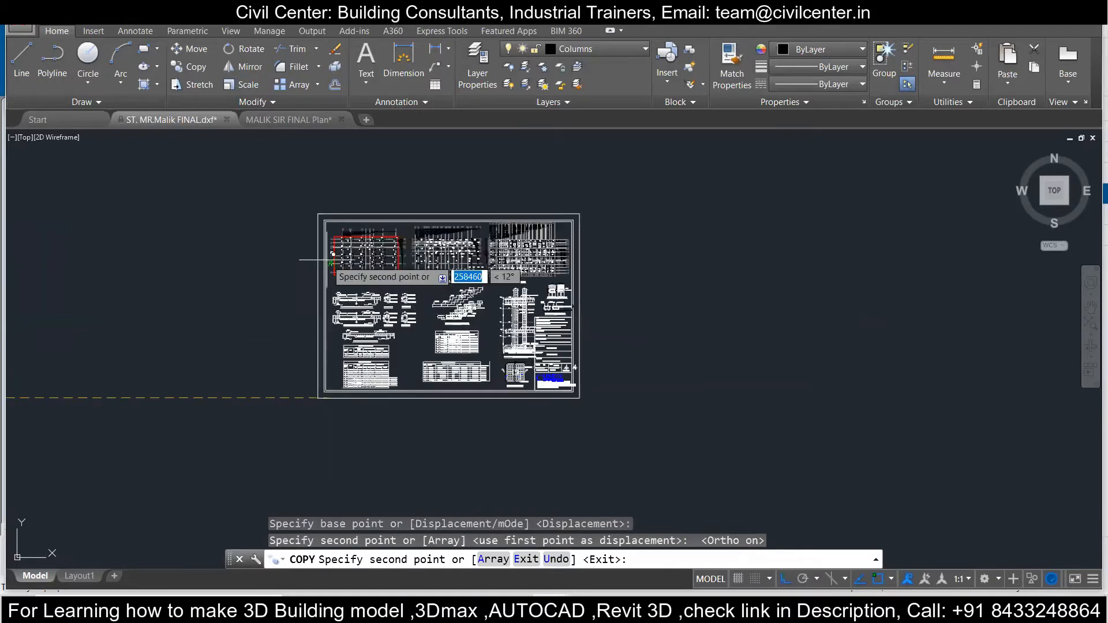
{"action": "key", "text": "Escape"}
Step: Erase all the running horizontal dimensions above the plinth beam layout in the copied sheet, including the one between grids A and B
{"action": "scroll", "coordinate": [517, 291], "scroll_direction": "up", "scroll_amount": 5}
{"action": "scroll", "coordinate": [516, 290], "scroll_direction": "down", "scroll_amount": 4}
{"action": "scroll", "coordinate": [424, 268], "scroll_direction": "up", "scroll_amount": 9}
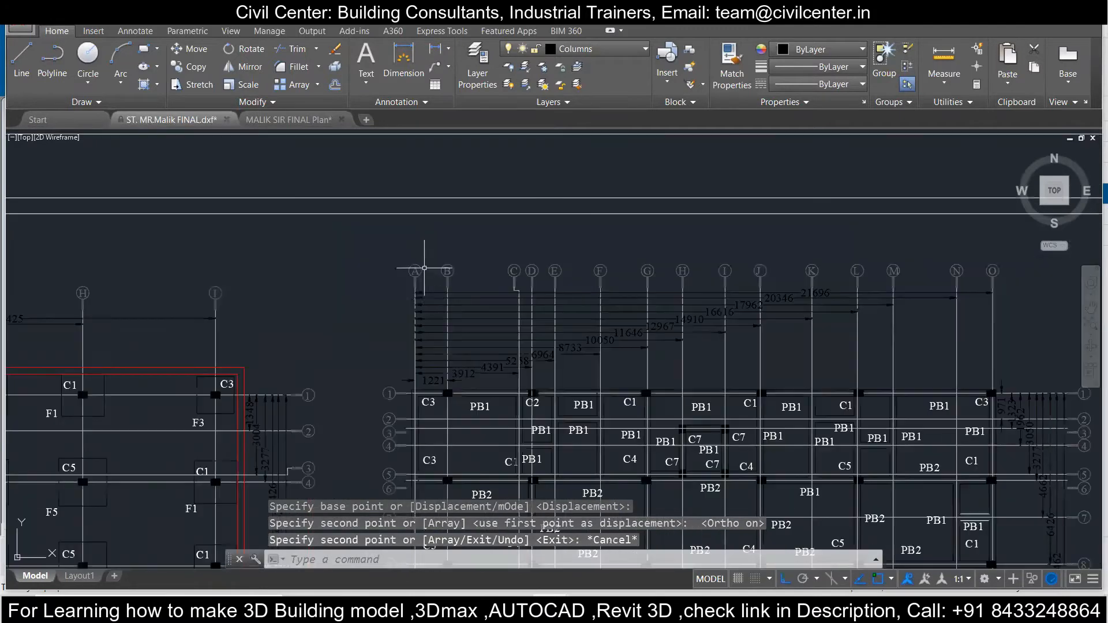
{"action": "mouse_move", "coordinate": [484, 382]}
{"action": "left_mouse_down"}
{"action": "mouse_move", "coordinate": [471, 355]}
{"action": "mouse_move", "coordinate": [479, 291]}
{"action": "left_mouse_up"}
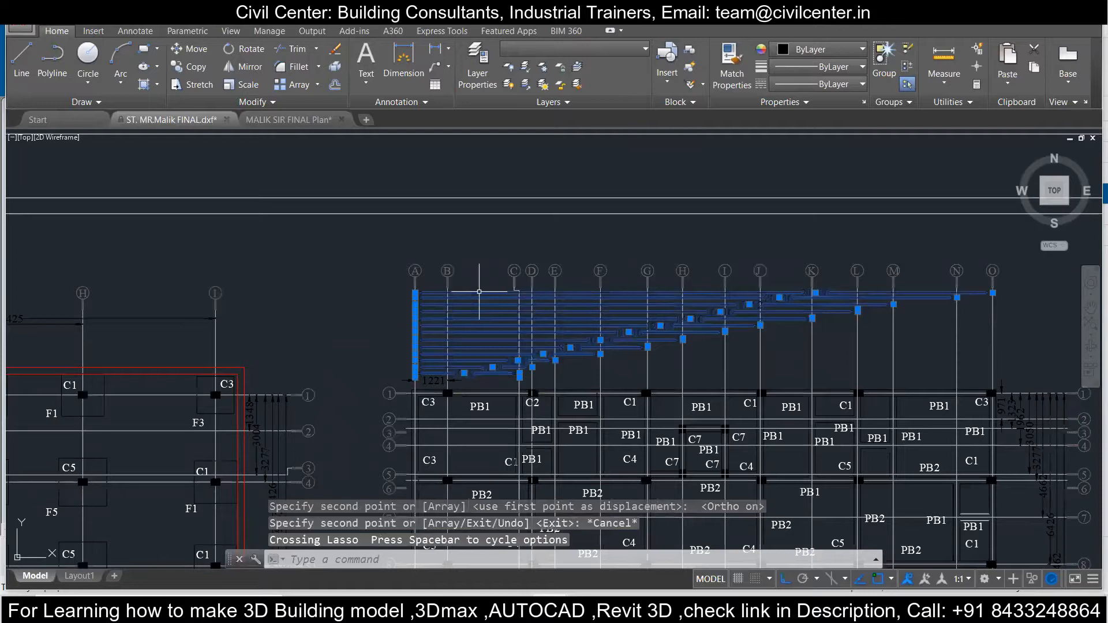
{"action": "key", "text": "Delete"}
{"action": "left_click", "coordinate": [433, 381]}
{"action": "key", "text": "Delete"}
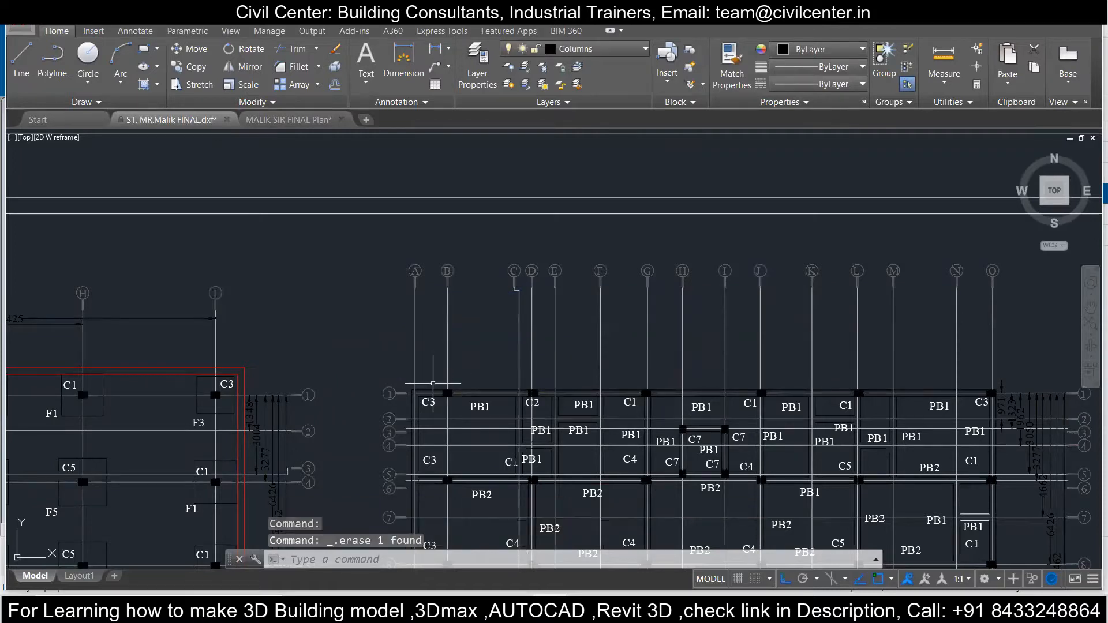
Step: Erase the running horizontal dimensions measured from grid A above the typical floor beam layout in the copied sheet
{"action": "scroll", "coordinate": [455, 316], "scroll_direction": "down", "scroll_amount": 2}
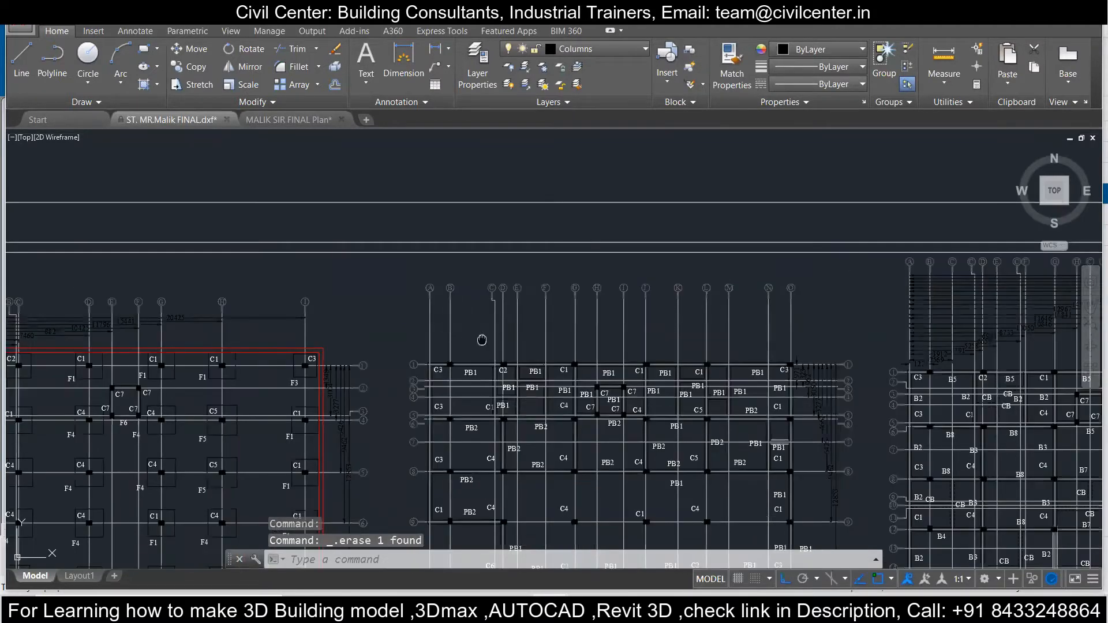
{"action": "scroll", "coordinate": [482, 340], "scroll_direction": "down", "scroll_amount": 5}
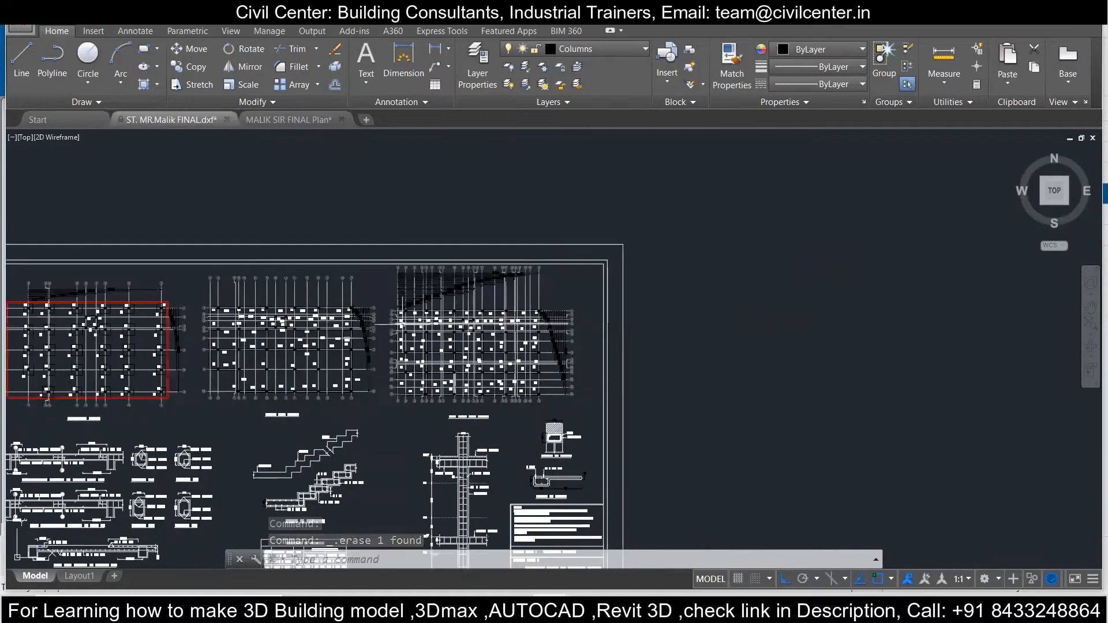
{"action": "scroll", "coordinate": [442, 296], "scroll_direction": "up", "scroll_amount": 6}
{"action": "scroll", "coordinate": [417, 311], "scroll_direction": "down", "scroll_amount": 3}
{"action": "scroll", "coordinate": [571, 388], "scroll_direction": "up", "scroll_amount": 3}
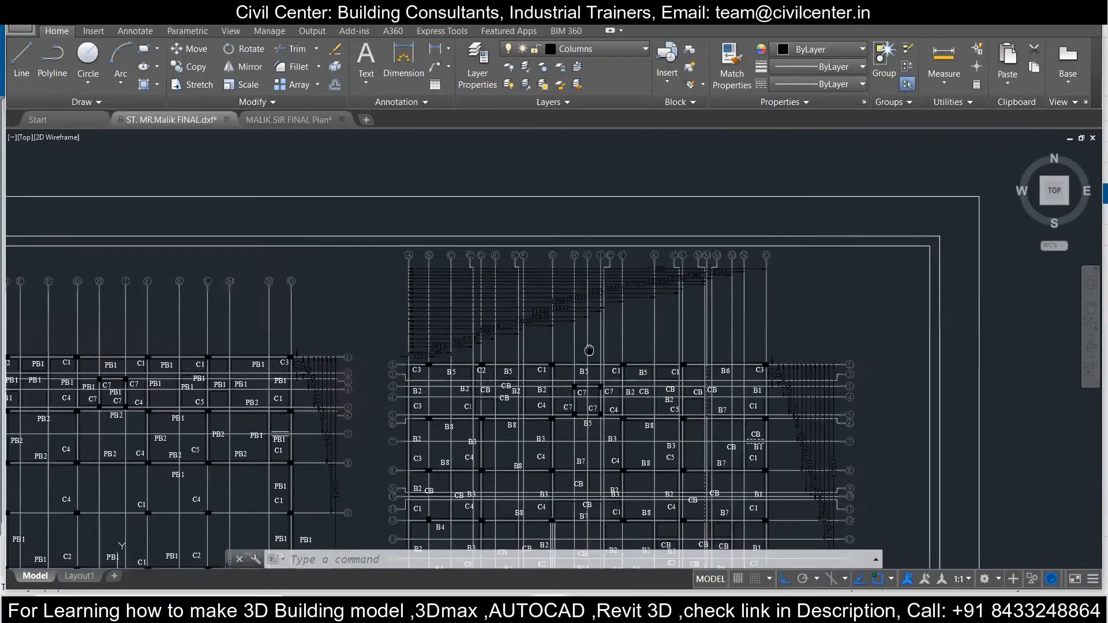
{"action": "scroll", "coordinate": [570, 388], "scroll_direction": "down", "scroll_amount": 2}
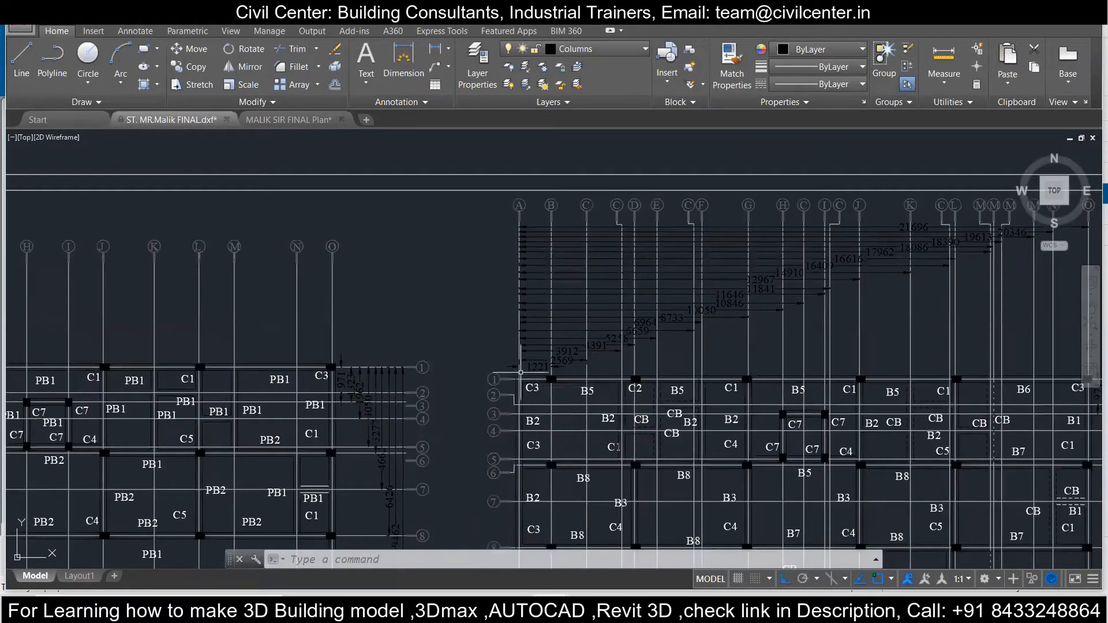
{"action": "left_click_drag", "start_coordinate": [536, 372], "coordinate": [532, 224]}
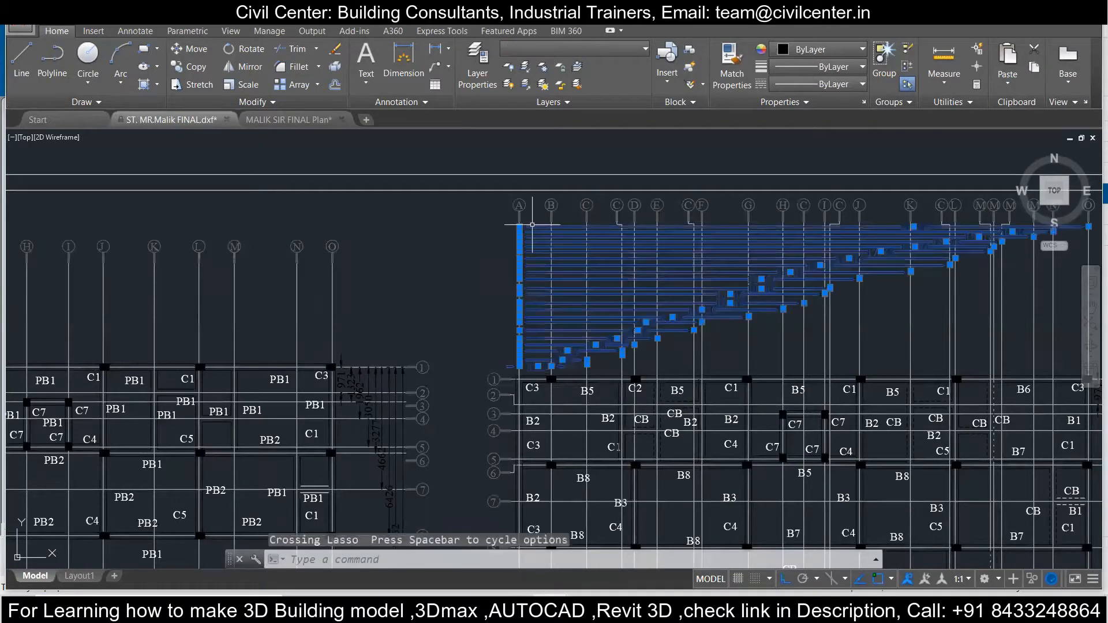
{"action": "key", "text": "Delete"}
Step: Erase the running vertical dimensions beside the numbered grid lines of the copied plinth beam layout
{"action": "scroll", "coordinate": [537, 316], "scroll_direction": "down", "scroll_amount": 5}
{"action": "scroll", "coordinate": [507, 305], "scroll_direction": "up", "scroll_amount": 7}
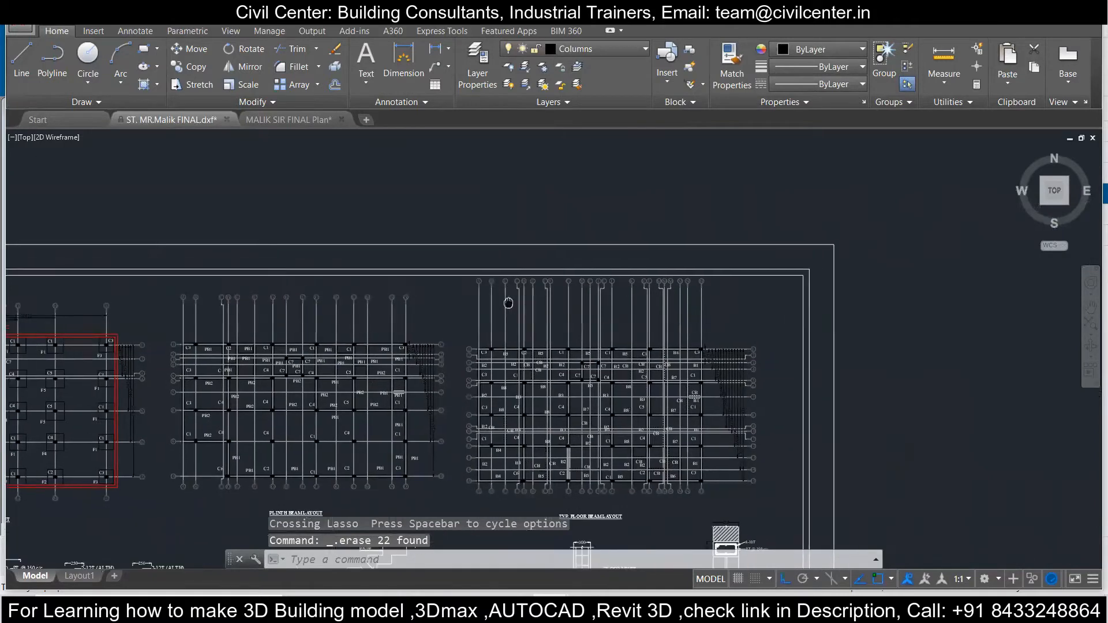
{"action": "scroll", "coordinate": [483, 275], "scroll_direction": "up", "scroll_amount": 4}
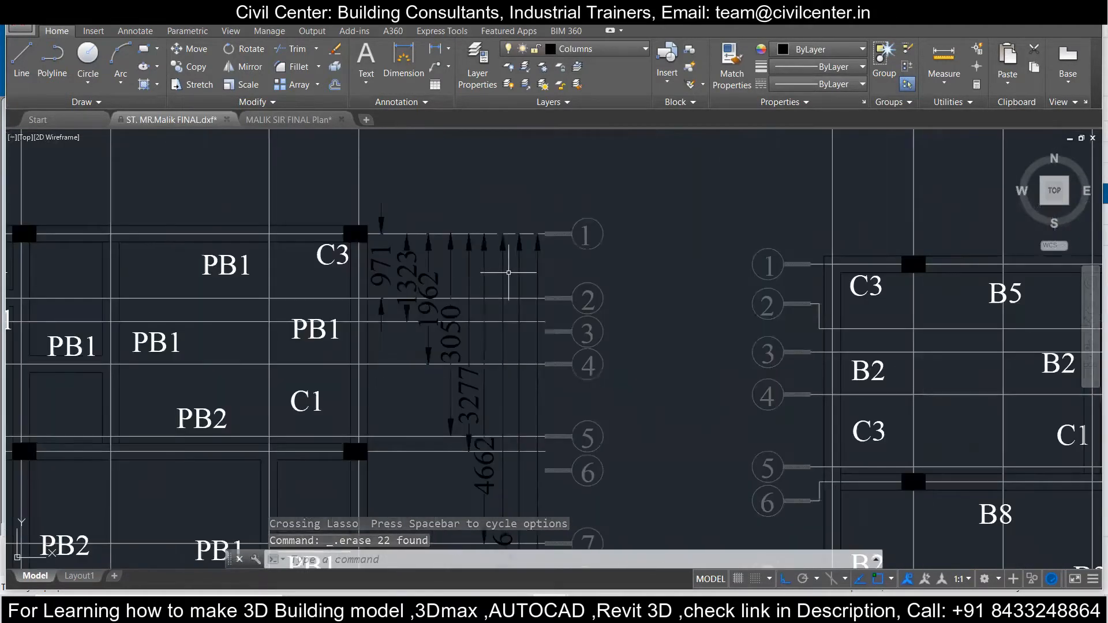
{"action": "left_click_drag", "start_coordinate": [552, 267], "coordinate": [375, 274]}
{"action": "key", "text": "Delete"}
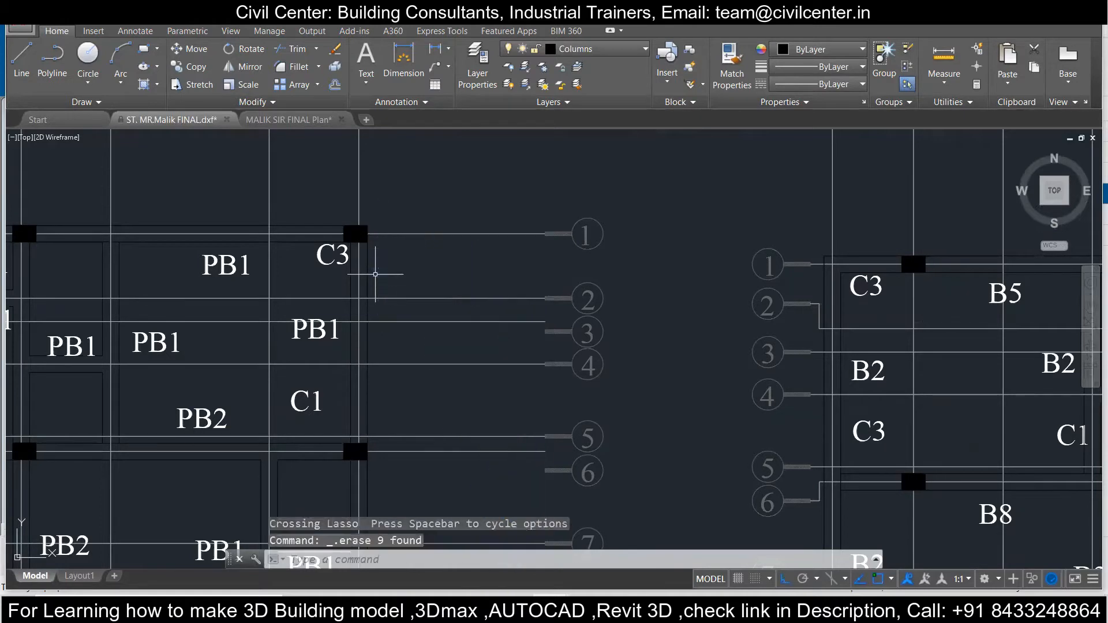
Step: Erase the running vertical dimensions beside the numbered grid lines of the copied typical floor beam layout
{"action": "scroll", "coordinate": [564, 260], "scroll_direction": "down", "scroll_amount": 8}
{"action": "scroll", "coordinate": [528, 294], "scroll_direction": "up", "scroll_amount": 9}
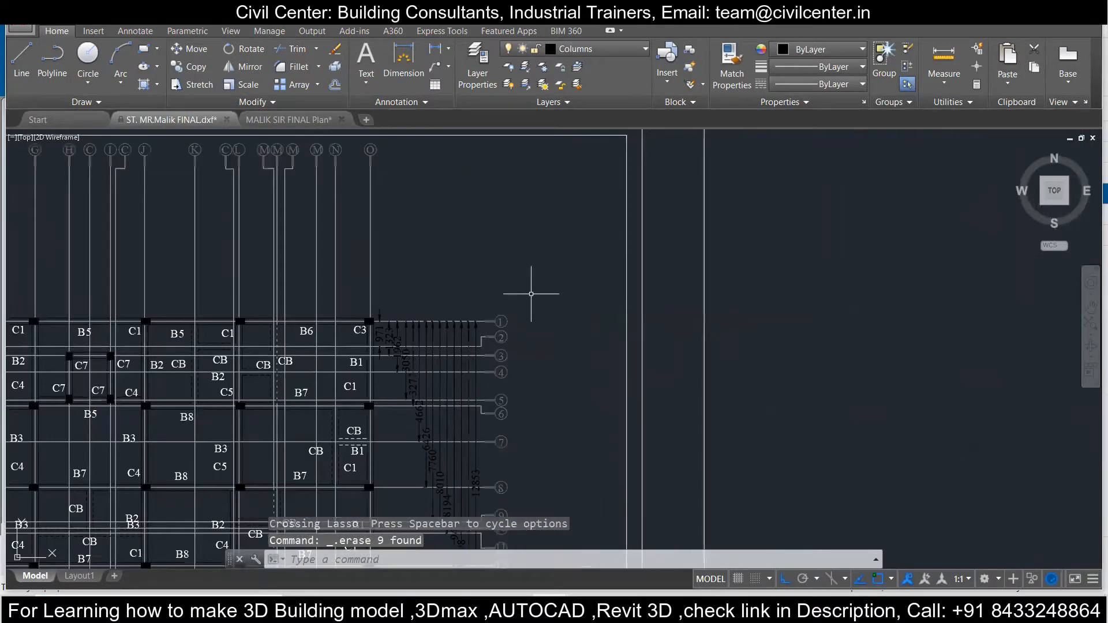
{"action": "left_click_drag", "start_coordinate": [543, 287], "coordinate": [273, 300]}
{"action": "key", "text": "Delete"}
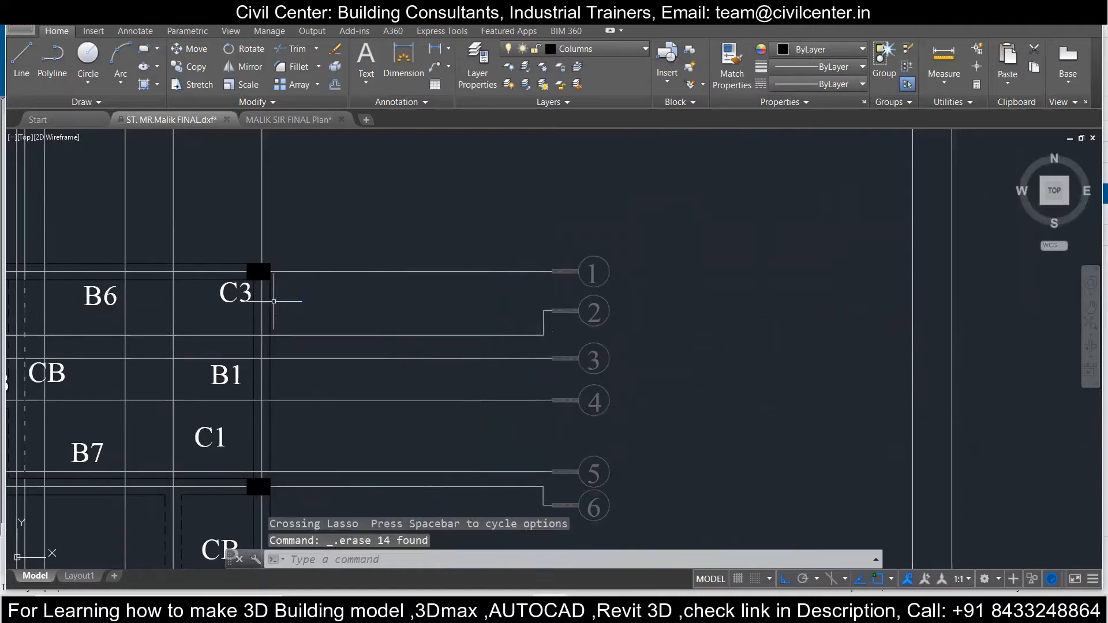
Step: Dimension the spacing between grid lines A and B, placing the dimension below the grid bubbles of the plinth beam layout
{"action": "scroll", "coordinate": [400, 356], "scroll_direction": "down", "scroll_amount": 9}
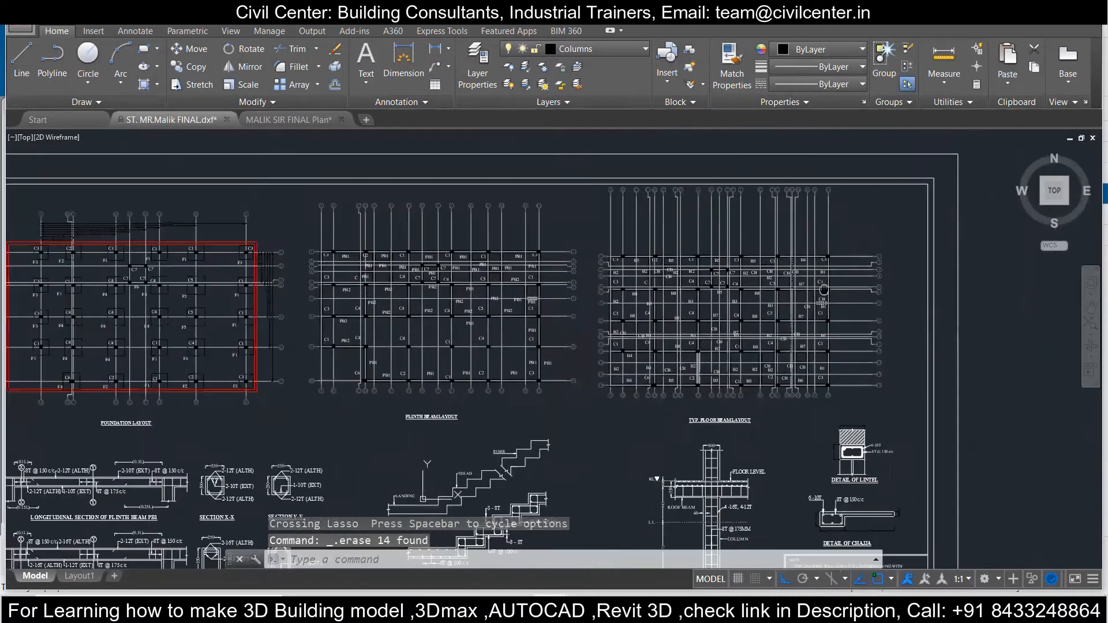
{"action": "scroll", "coordinate": [363, 413], "scroll_direction": "up", "scroll_amount": 6}
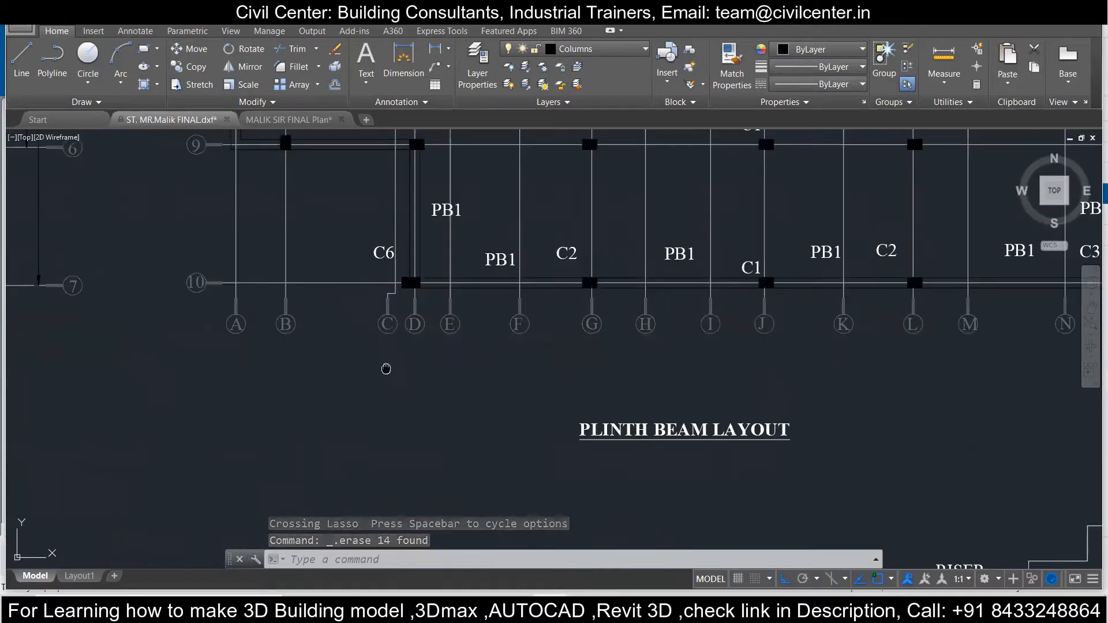
{"action": "middle_click_drag", "start_coordinate": [386, 369], "coordinate": [386, 410]}
{"action": "scroll", "coordinate": [477, 376], "scroll_direction": "down", "scroll_amount": 2}
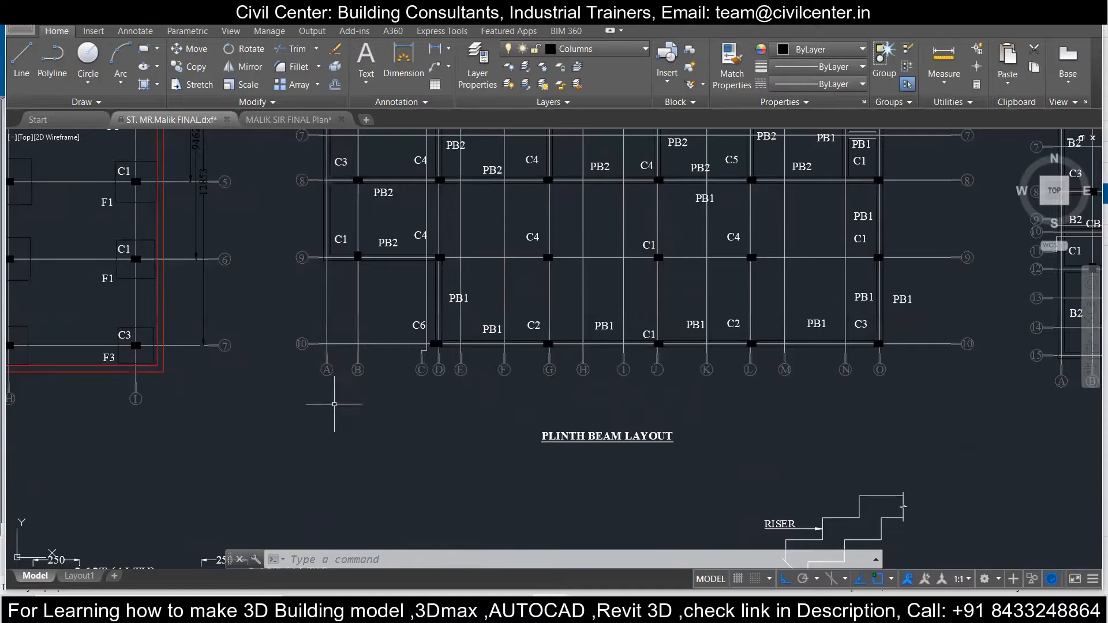
{"action": "scroll", "coordinate": [335, 396], "scroll_direction": "up", "scroll_amount": 2}
{"action": "scroll", "coordinate": [334, 397], "scroll_direction": "down", "scroll_amount": 4}
{"action": "middle_click_drag", "start_coordinate": [473, 385], "coordinate": [387, 378]}
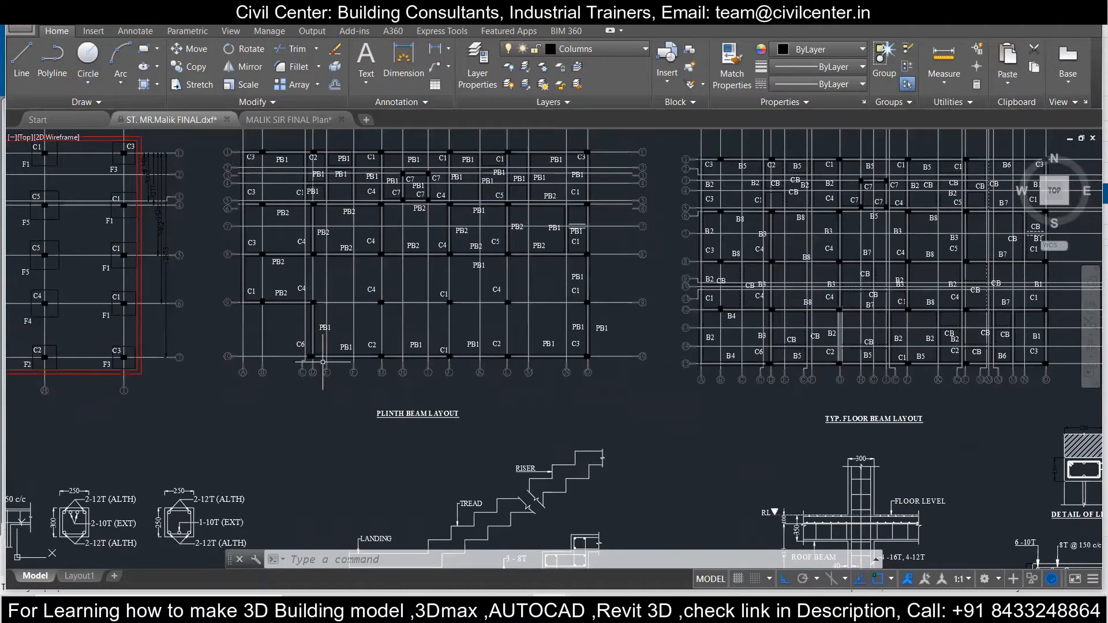
{"action": "scroll", "coordinate": [322, 368], "scroll_direction": "up", "scroll_amount": 4}
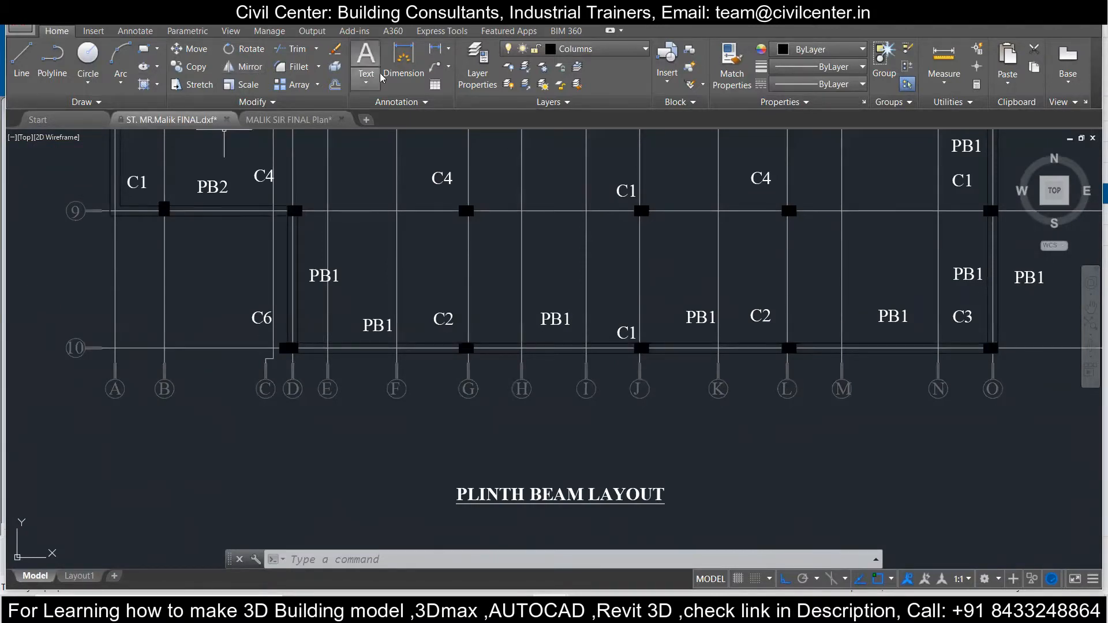
{"action": "left_click", "coordinate": [398, 72]}
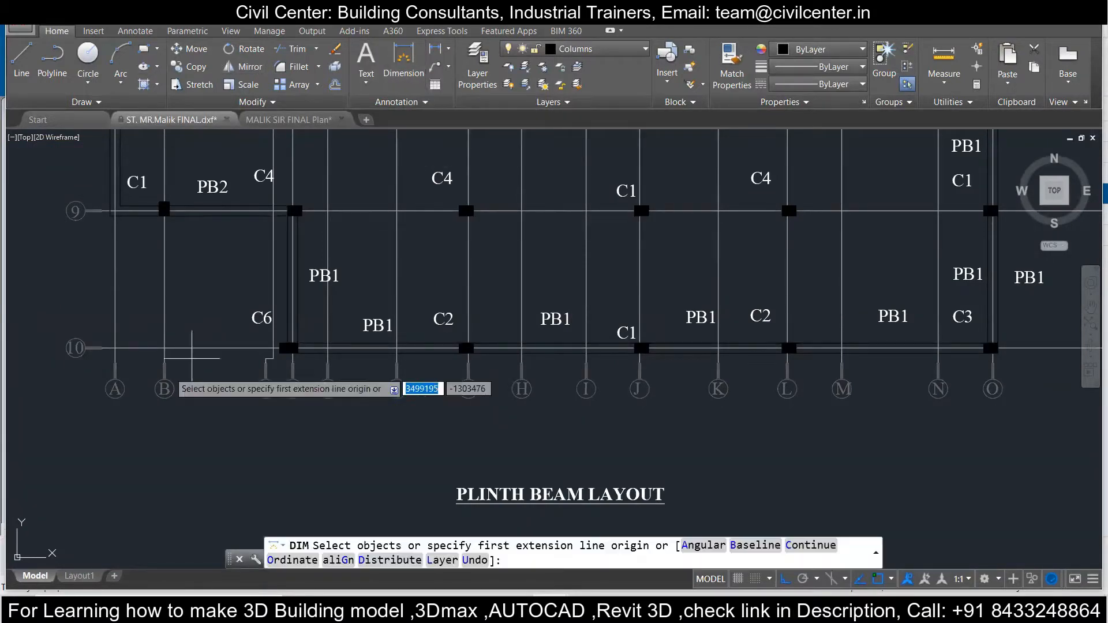
{"action": "left_click", "coordinate": [102, 348]}
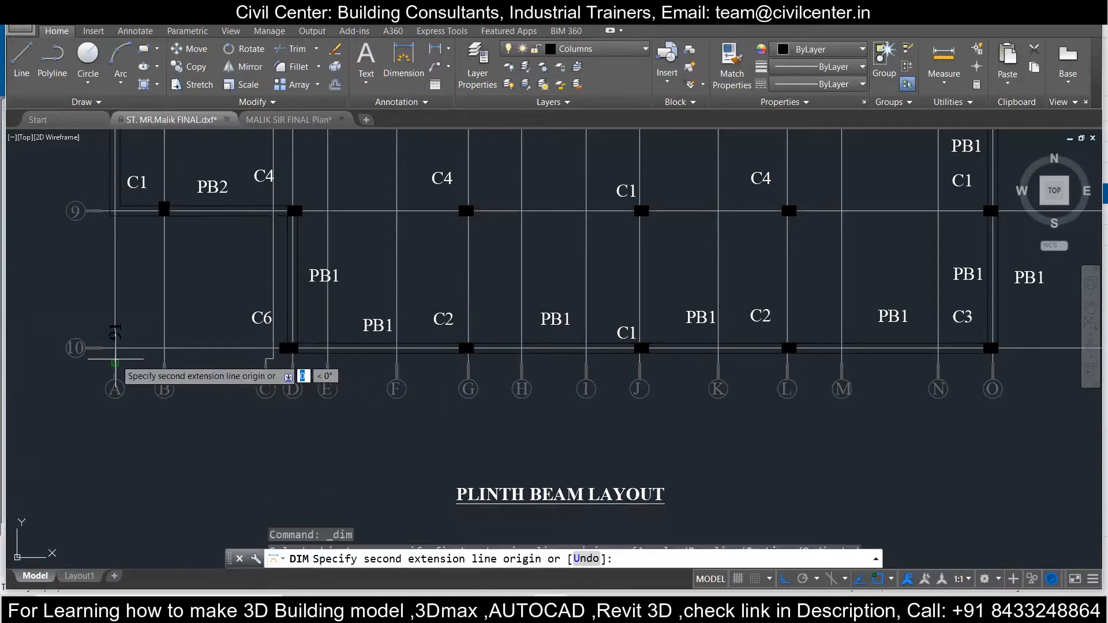
{"action": "left_click", "coordinate": [164, 362]}
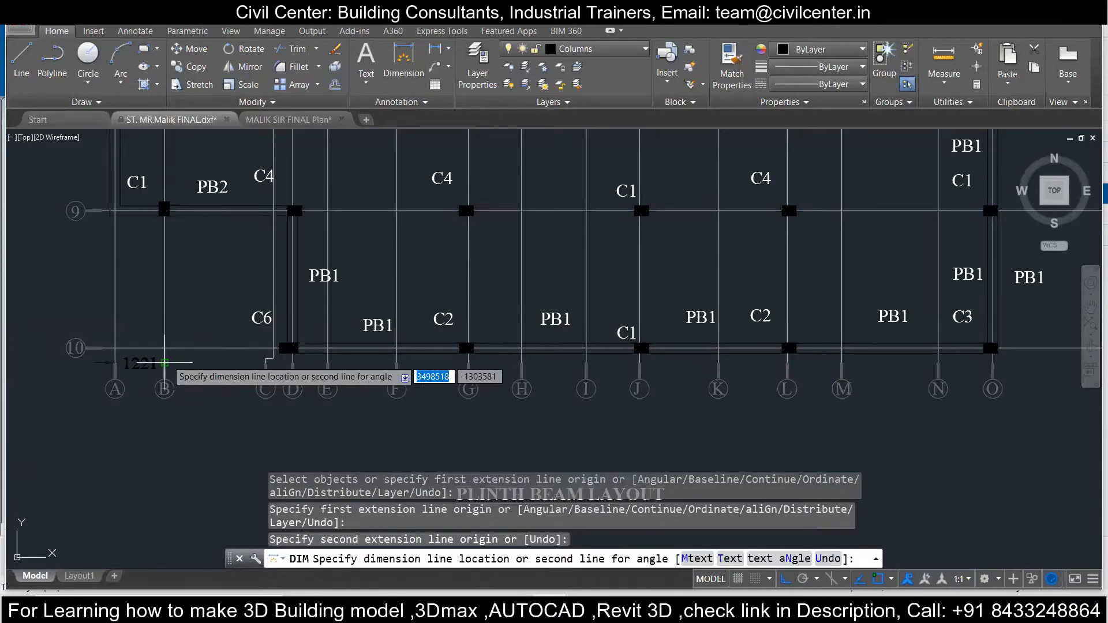
{"action": "left_click", "coordinate": [169, 425]}
{"action": "left_click", "coordinate": [165, 362]}
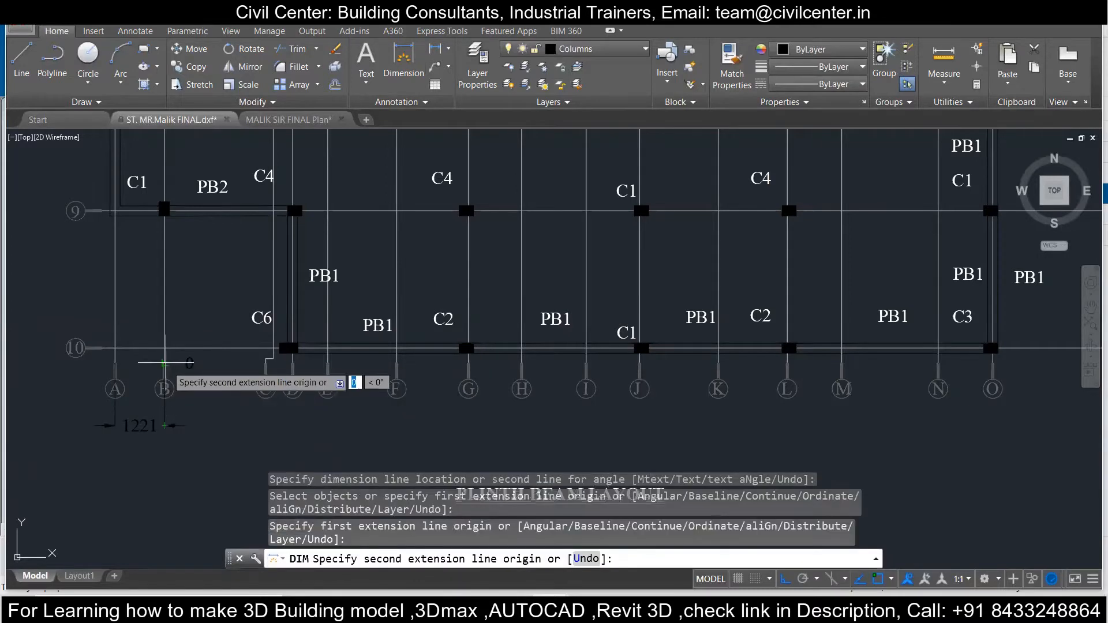
{"action": "key", "text": "Escape"}
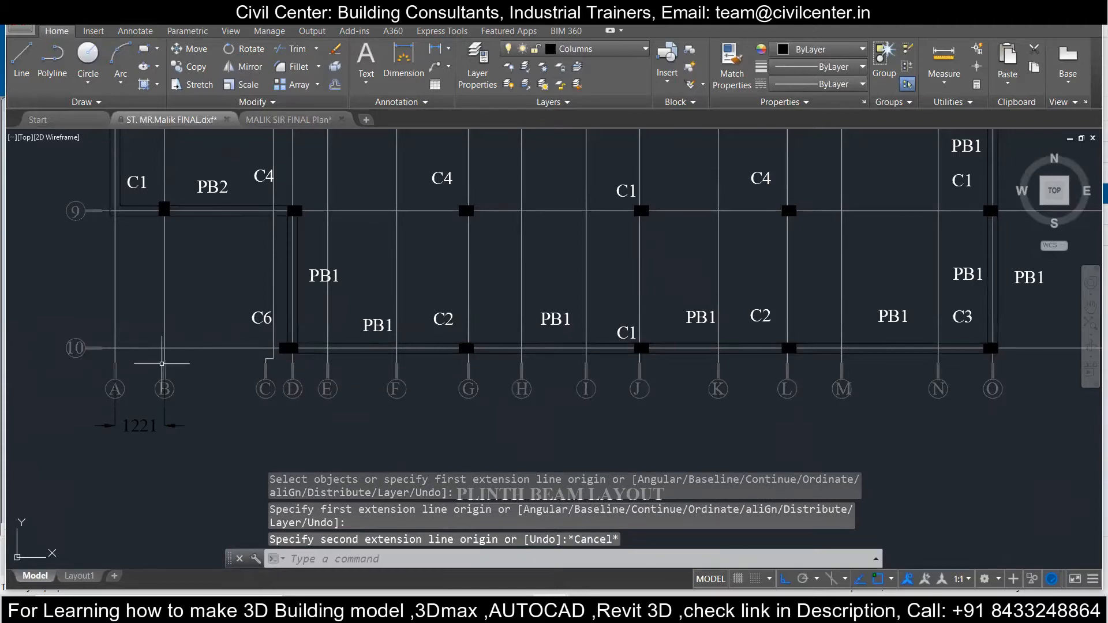
Step: Dimension the spacings from grid line B to C and from C to D below the plinth beam layout's grid bubbles
{"action": "left_click", "coordinate": [403, 58]}
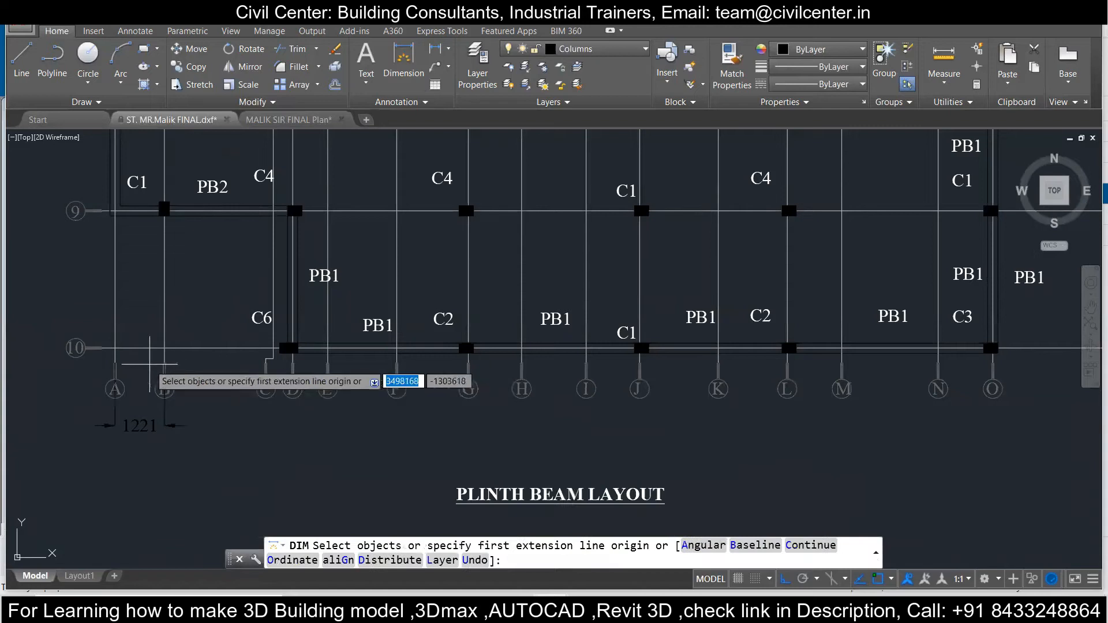
{"action": "left_click", "coordinate": [164, 363]}
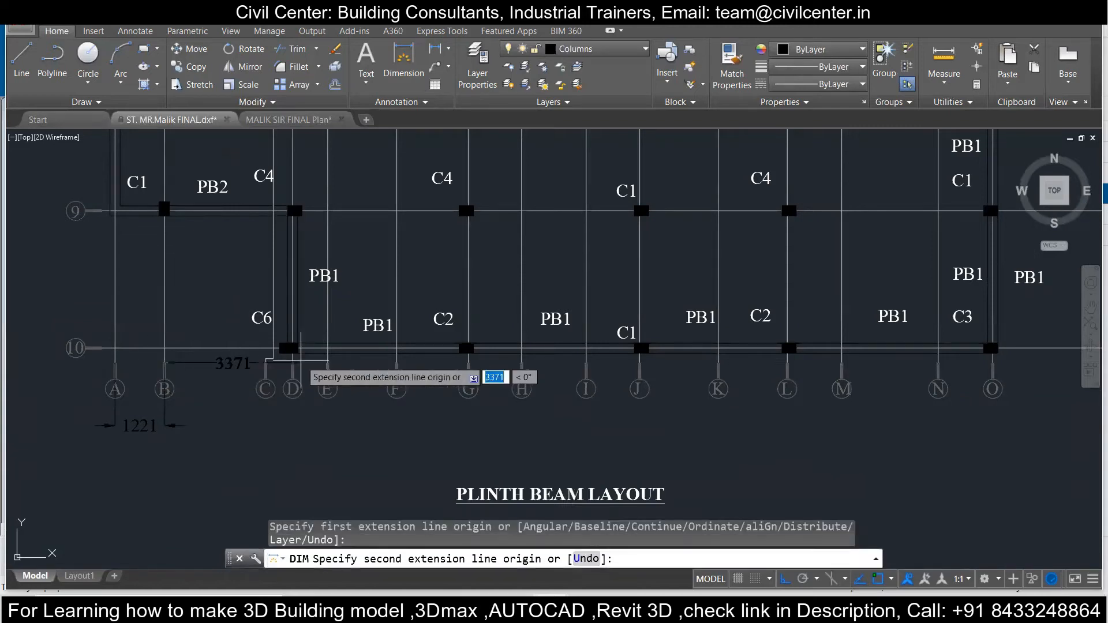
{"action": "left_click", "coordinate": [271, 359]}
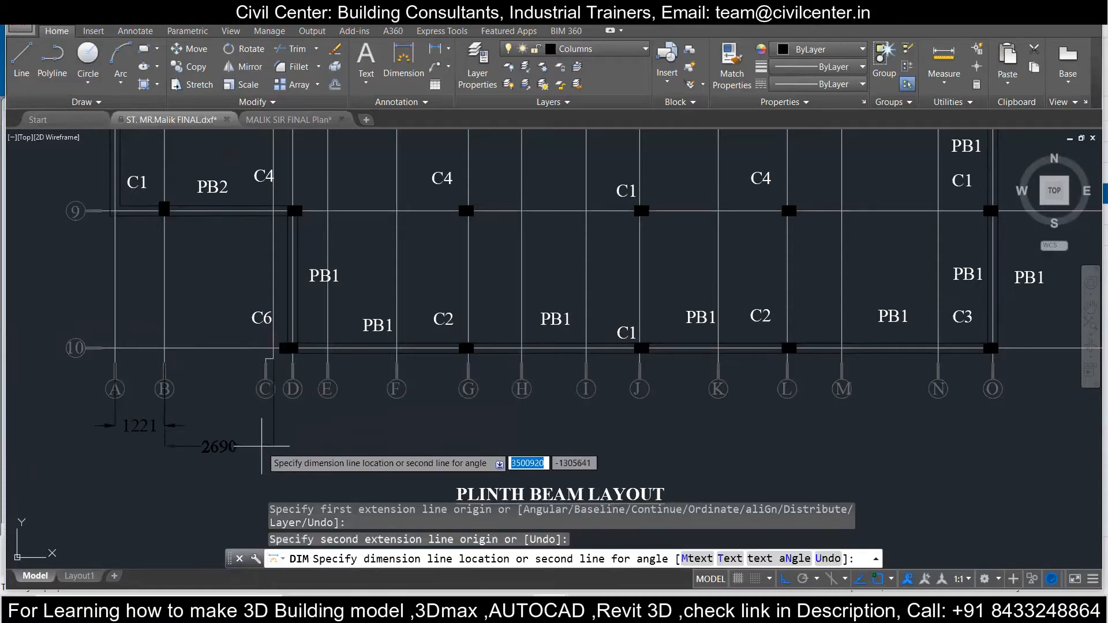
{"action": "left_click", "coordinate": [265, 446]}
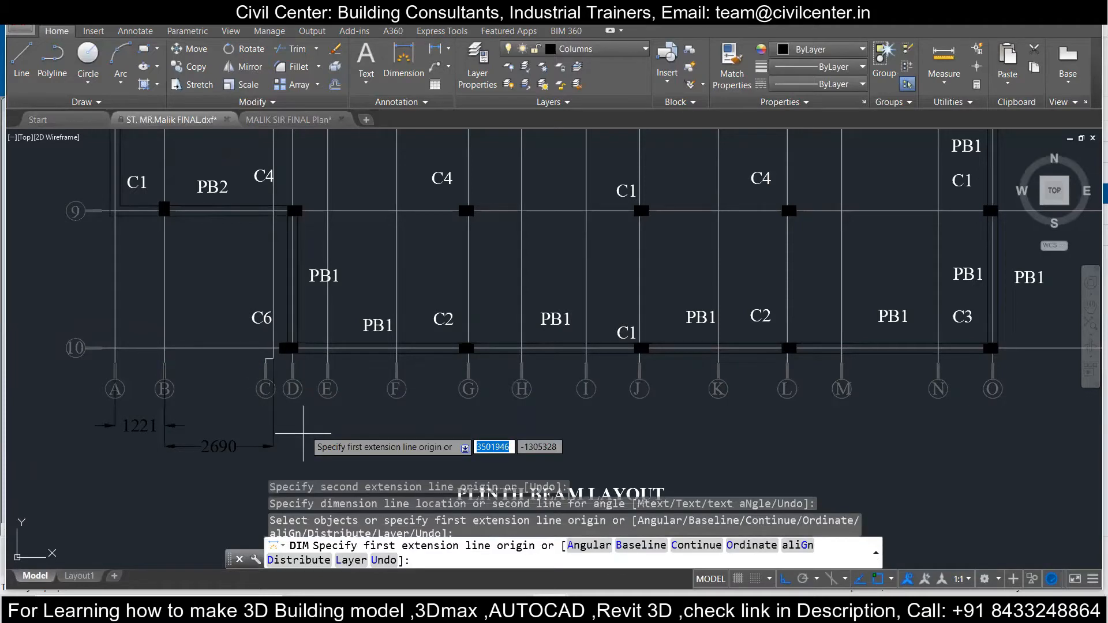
{"action": "left_click", "coordinate": [273, 358]}
{"action": "left_click", "coordinate": [292, 359]}
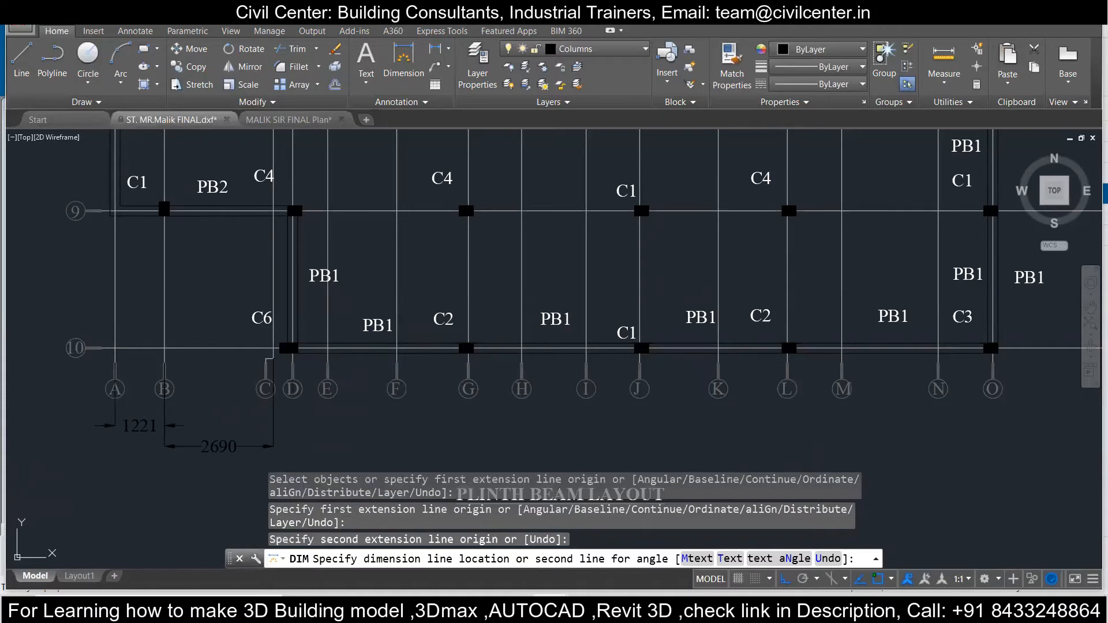
{"action": "left_click", "coordinate": [292, 463]}
Step: Dimension the spacing between grid lines D and E below the plinth beam layout's grid bubbles
{"action": "scroll", "coordinate": [378, 134], "scroll_direction": "down", "scroll_amount": 1}
{"action": "scroll", "coordinate": [349, 263], "scroll_direction": "up", "scroll_amount": 2}
{"action": "left_click", "coordinate": [289, 284]}
{"action": "left_click", "coordinate": [345, 284]}
{"action": "left_click", "coordinate": [345, 385]}
Step: Try to dimension the spacing between grid lines E and F below the plinth beam layout
{"action": "left_click", "coordinate": [345, 284]}
{"action": "left_click", "coordinate": [453, 282]}
{"action": "left_click", "coordinate": [446, 408]}
{"action": "scroll", "coordinate": [464, 273], "scroll_direction": "up", "scroll_amount": 3}
{"action": "scroll", "coordinate": [465, 273], "scroll_direction": "down", "scroll_amount": 3}
{"action": "key", "text": "ctrl+z"}
{"action": "scroll", "coordinate": [287, 289], "scroll_direction": "up", "scroll_amount": 3}
{"action": "scroll", "coordinate": [287, 289], "scroll_direction": "down", "scroll_amount": 2}
{"action": "middle_click_drag", "start_coordinate": [271, 308], "coordinate": [445, 279]}
{"action": "middle_click_drag", "start_coordinate": [172, 323], "coordinate": [362, 342]}
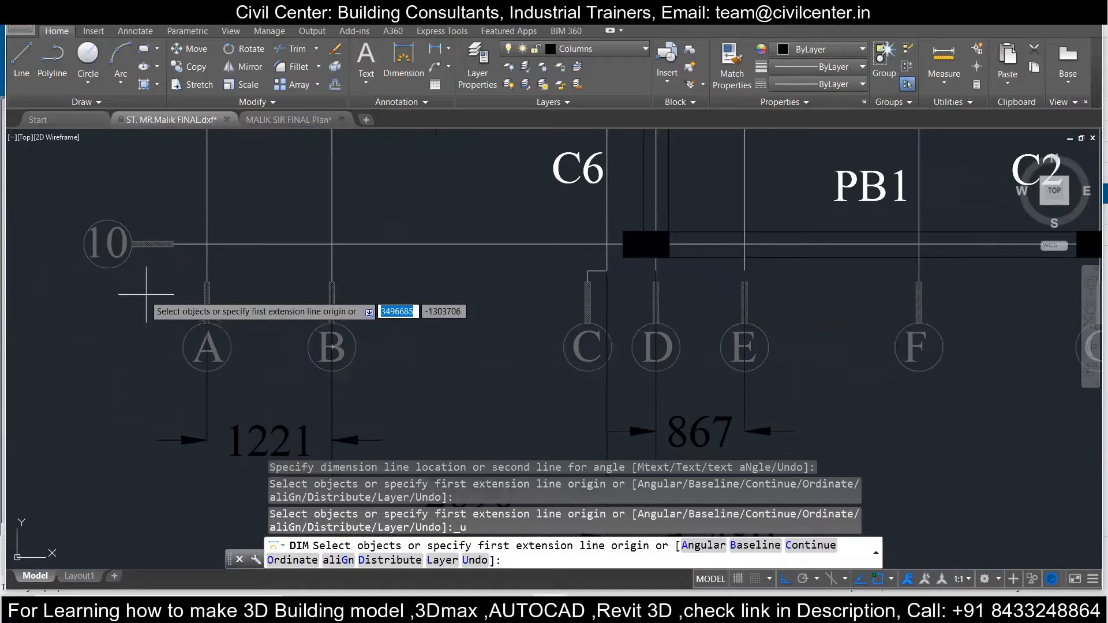
Step: Dimension the spacing between grid lines E and F, placing the dimension below the plinth beam layout's grid bubbles
{"action": "key", "text": "Return"}
{"action": "middle_click_drag", "start_coordinate": [572, 323], "coordinate": [401, 316]}
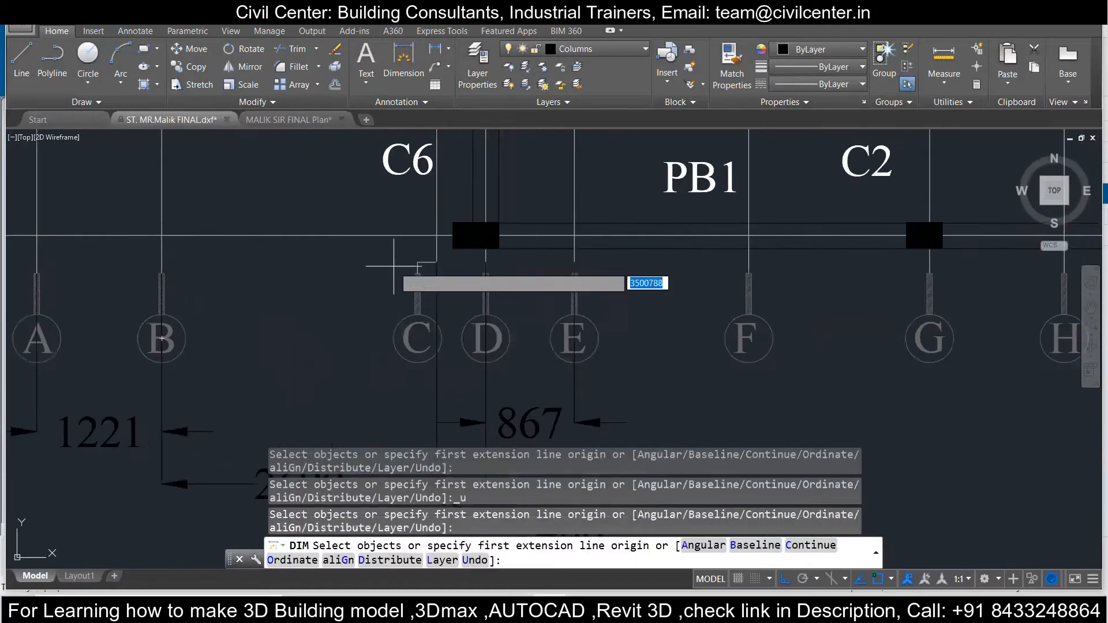
{"action": "scroll", "coordinate": [407, 285], "scroll_direction": "down", "scroll_amount": 2}
{"action": "scroll", "coordinate": [439, 257], "scroll_direction": "up", "scroll_amount": 4}
{"action": "left_click", "coordinate": [388, 230]}
{"action": "left_click", "coordinate": [664, 229]}
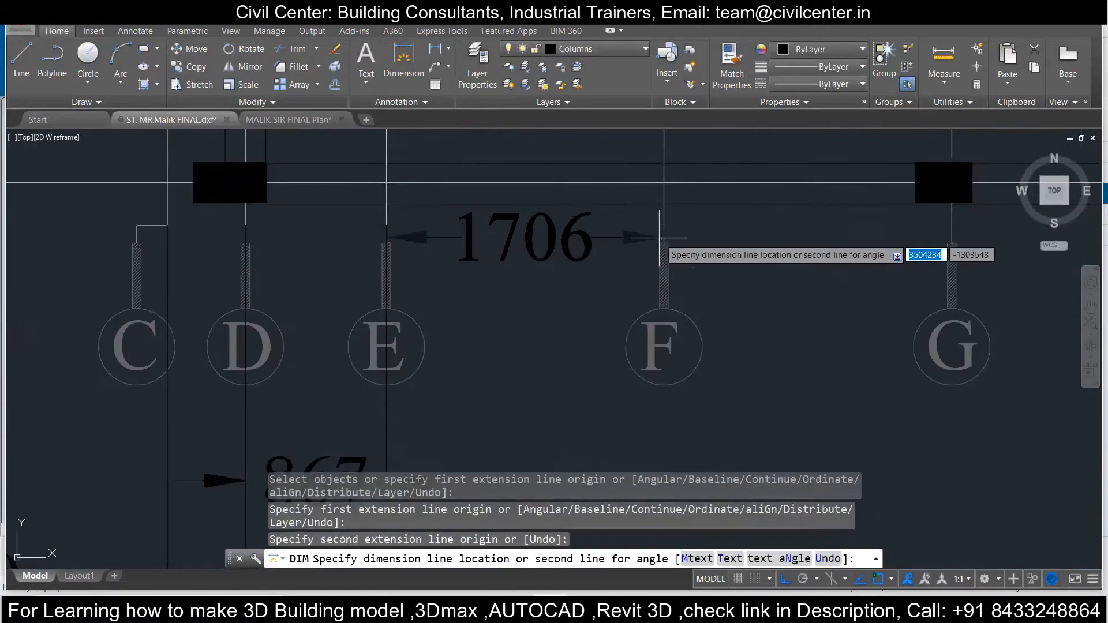
{"action": "left_click", "coordinate": [655, 410]}
Step: Dimension the spacings from grid line F to G and from G to H below the plinth beam layout's grid bubbles
{"action": "middle_click_drag", "start_coordinate": [658, 226], "coordinate": [384, 240]}
{"action": "left_click", "coordinate": [390, 238]}
{"action": "left_click", "coordinate": [678, 239]}
{"action": "left_click", "coordinate": [669, 441]}
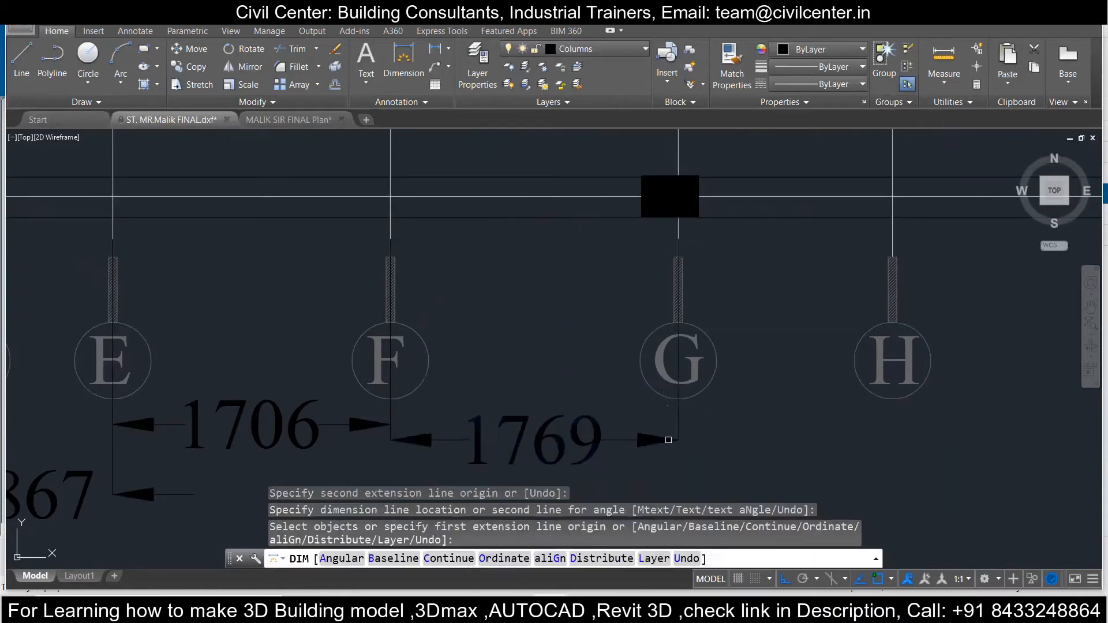
{"action": "middle_click_drag", "start_coordinate": [669, 441], "coordinate": [396, 422]}
{"action": "left_click", "coordinate": [407, 219]}
{"action": "left_click", "coordinate": [631, 222]}
{"action": "scroll", "coordinate": [619, 387], "scroll_direction": "down", "scroll_amount": 5}
{"action": "left_click", "coordinate": [619, 387]}
{"action": "scroll", "coordinate": [619, 387], "scroll_direction": "up", "scroll_amount": 5}
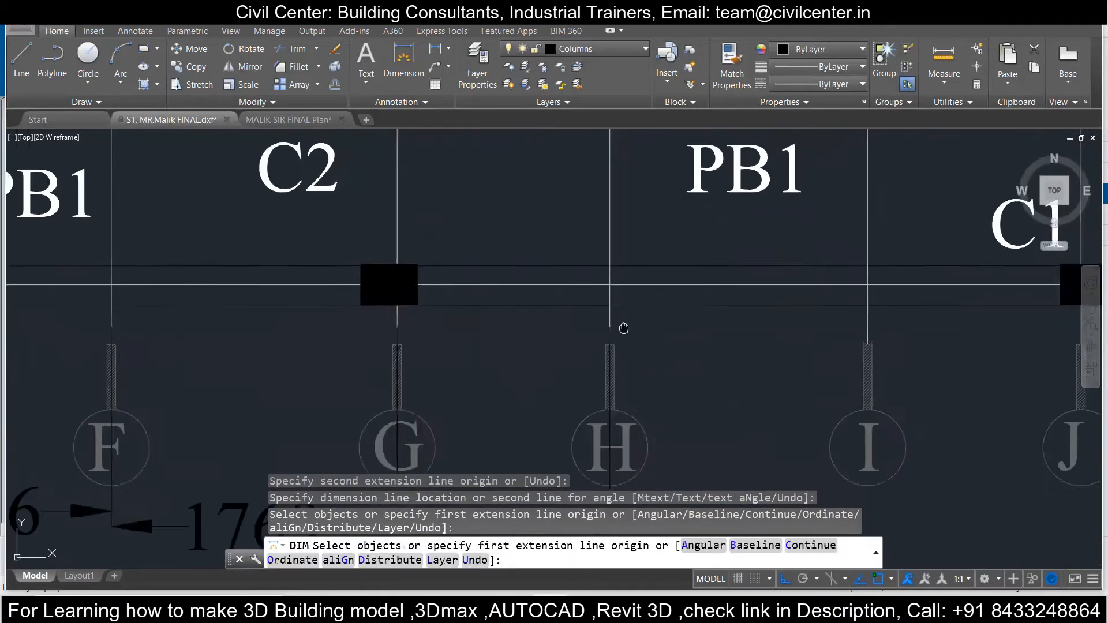
Step: Dimension the spacings from grid line H to I and from I to J below the plinth beam layout's grid bubbles
{"action": "middle_click_drag", "start_coordinate": [528, 323], "coordinate": [193, 294]}
{"action": "left_click", "coordinate": [193, 294]}
{"action": "left_click", "coordinate": [446, 297]}
{"action": "scroll", "coordinate": [448, 355], "scroll_direction": "down", "scroll_amount": 5}
{"action": "left_click", "coordinate": [448, 355]}
{"action": "scroll", "coordinate": [447, 324], "scroll_direction": "up", "scroll_amount": 5}
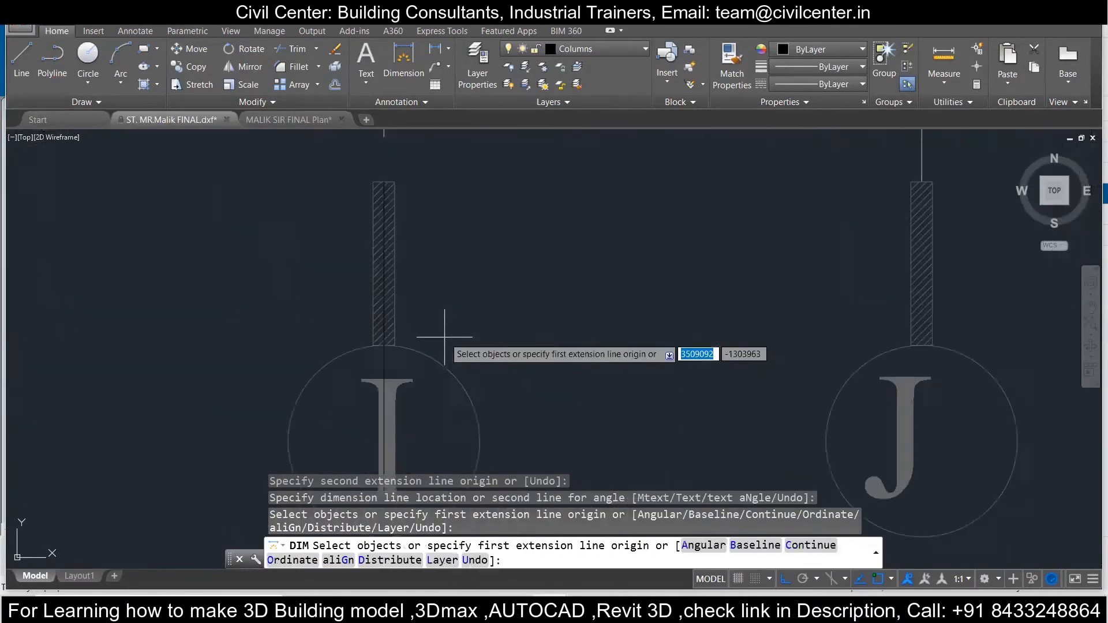
{"action": "left_click", "coordinate": [401, 230]}
{"action": "left_click", "coordinate": [873, 231]}
{"action": "scroll", "coordinate": [672, 375], "scroll_direction": "down", "scroll_amount": 5}
{"action": "left_click", "coordinate": [715, 424]}
Step: Dimension the spacing between grid lines J and K below the plinth beam layout's grid bubbles
{"action": "middle_click_drag", "start_coordinate": [736, 260], "coordinate": [371, 235]}
{"action": "scroll", "coordinate": [372, 282], "scroll_direction": "up", "scroll_amount": 1}
{"action": "left_click", "coordinate": [360, 289]}
{"action": "left_click", "coordinate": [664, 290]}
{"action": "scroll", "coordinate": [663, 327], "scroll_direction": "down", "scroll_amount": 4}
{"action": "left_click", "coordinate": [662, 367]}
Step: Dimension the spacing between grid lines K and L below the plinth beam layout's grid bubbles
{"action": "middle_click_drag", "start_coordinate": [662, 367], "coordinate": [386, 378]}
{"action": "scroll", "coordinate": [415, 285], "scroll_direction": "up", "scroll_amount": 2}
{"action": "left_click", "coordinate": [390, 297]}
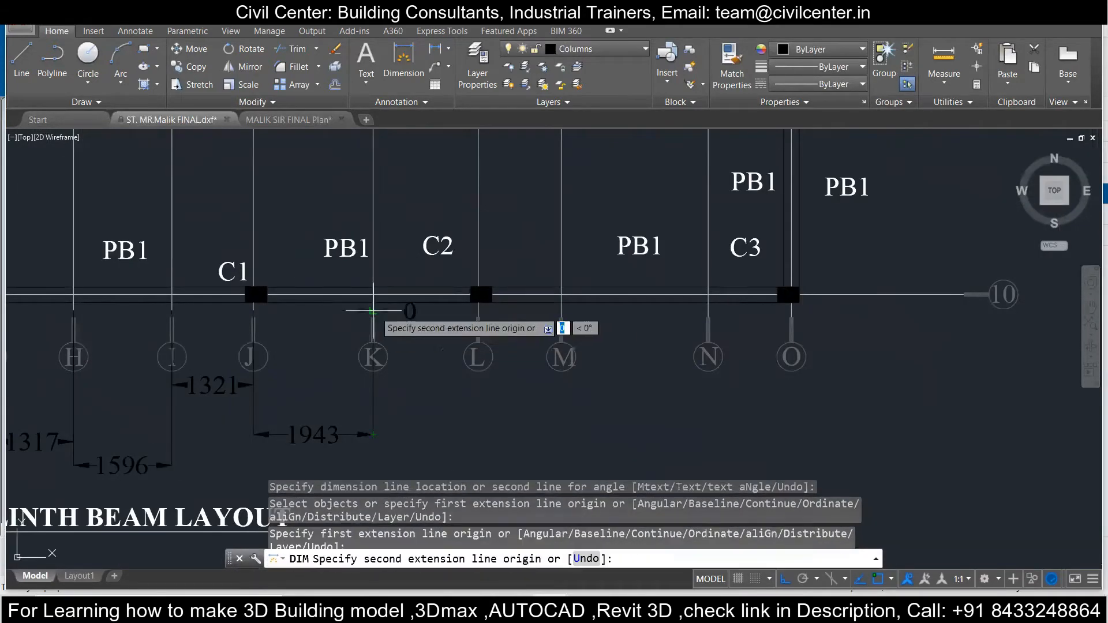
{"action": "scroll", "coordinate": [456, 301], "scroll_direction": "up", "scroll_amount": 6}
{"action": "left_click", "coordinate": [483, 311]}
{"action": "scroll", "coordinate": [493, 363], "scroll_direction": "down", "scroll_amount": 4}
{"action": "middle_click_drag", "start_coordinate": [491, 353], "coordinate": [498, 199]}
{"action": "left_click", "coordinate": [495, 336]}
Step: Dimension the spacings from grid line L to M and from M to N below the plinth beam layout's grid bubbles
{"action": "left_click", "coordinate": [494, 189]}
{"action": "left_click", "coordinate": [625, 189]}
{"action": "left_click", "coordinate": [621, 376]}
{"action": "left_click", "coordinate": [626, 189]}
{"action": "left_click", "coordinate": [859, 189]}
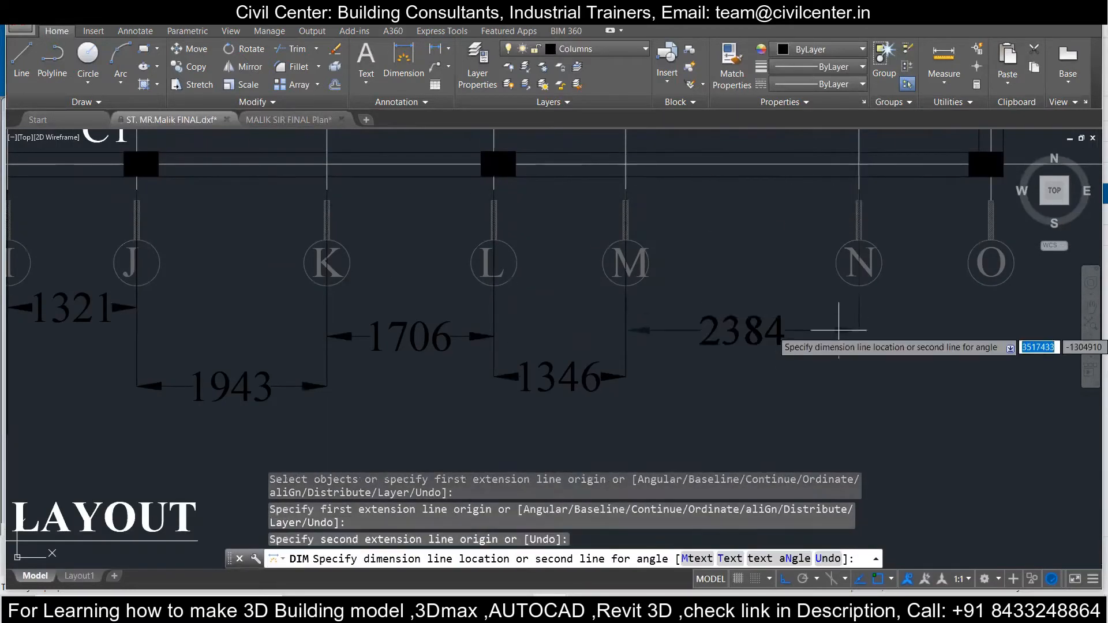
{"action": "left_click", "coordinate": [838, 331]}
Step: Dimension the spacing between grid lines N and O to complete the lettered grid spacings of the plinth beam layout
{"action": "middle_click_drag", "start_coordinate": [839, 332], "coordinate": [381, 365]}
{"action": "left_click", "coordinate": [400, 222]}
{"action": "left_click", "coordinate": [533, 223]}
{"action": "left_click", "coordinate": [540, 396]}
{"action": "scroll", "coordinate": [536, 348], "scroll_direction": "down", "scroll_amount": 2}
{"action": "scroll", "coordinate": [535, 303], "scroll_direction": "down", "scroll_amount": 4}
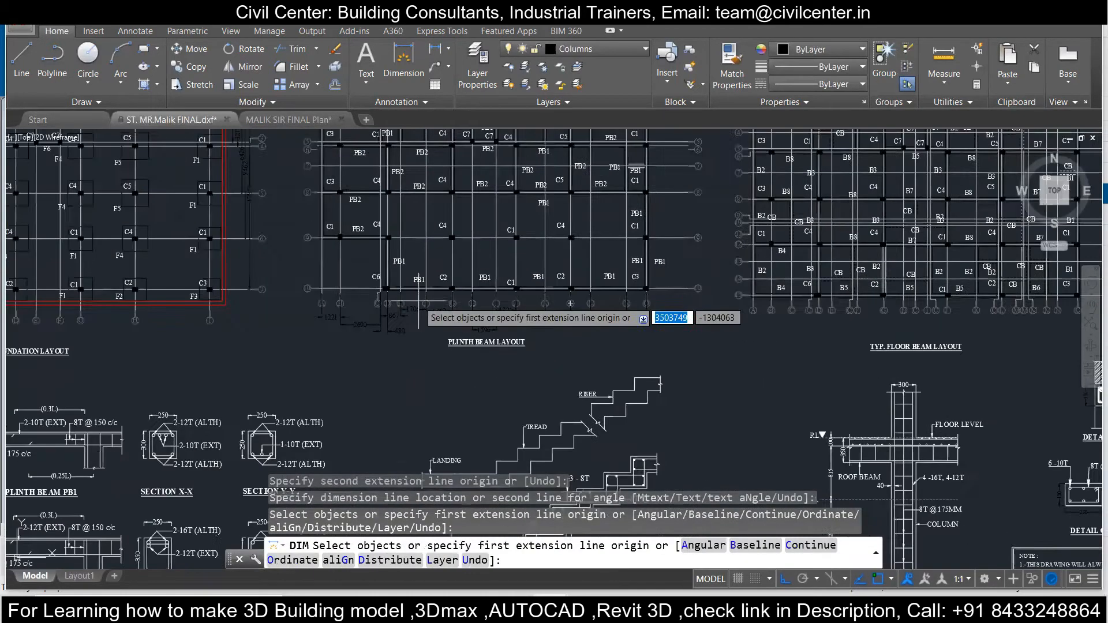
{"action": "key", "text": "Return"}
{"action": "scroll", "coordinate": [461, 271], "scroll_direction": "up", "scroll_amount": 3}
{"action": "key", "text": "Escape"}
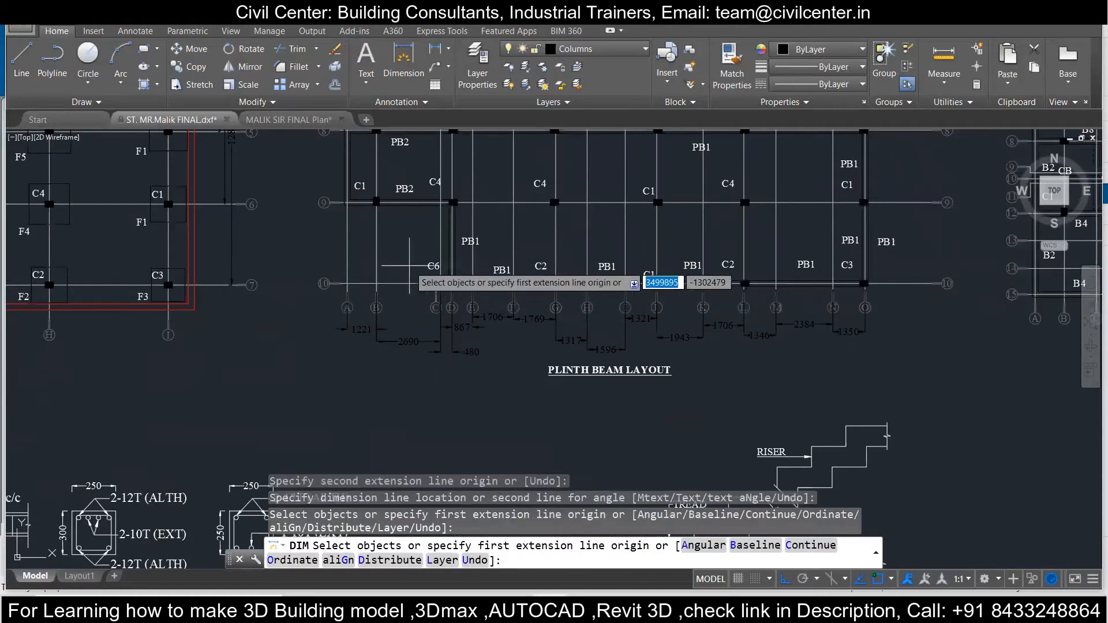
Step: Try to dimension the spacings from grid line 10 to 9 and from 9 to 8 on the plinth beam layout's right side
{"action": "middle_click_drag", "start_coordinate": [613, 291], "coordinate": [146, 361]}
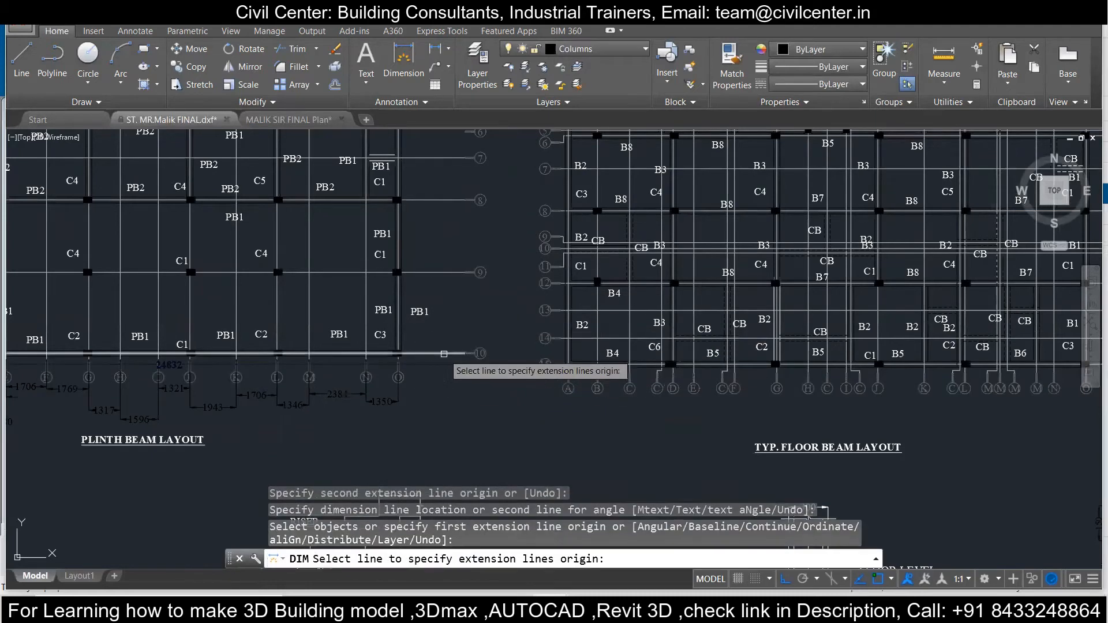
{"action": "left_click", "coordinate": [465, 352]}
{"action": "left_click", "coordinate": [465, 272]}
{"action": "left_click", "coordinate": [465, 271]}
{"action": "scroll", "coordinate": [471, 271], "scroll_direction": "up", "scroll_amount": 4}
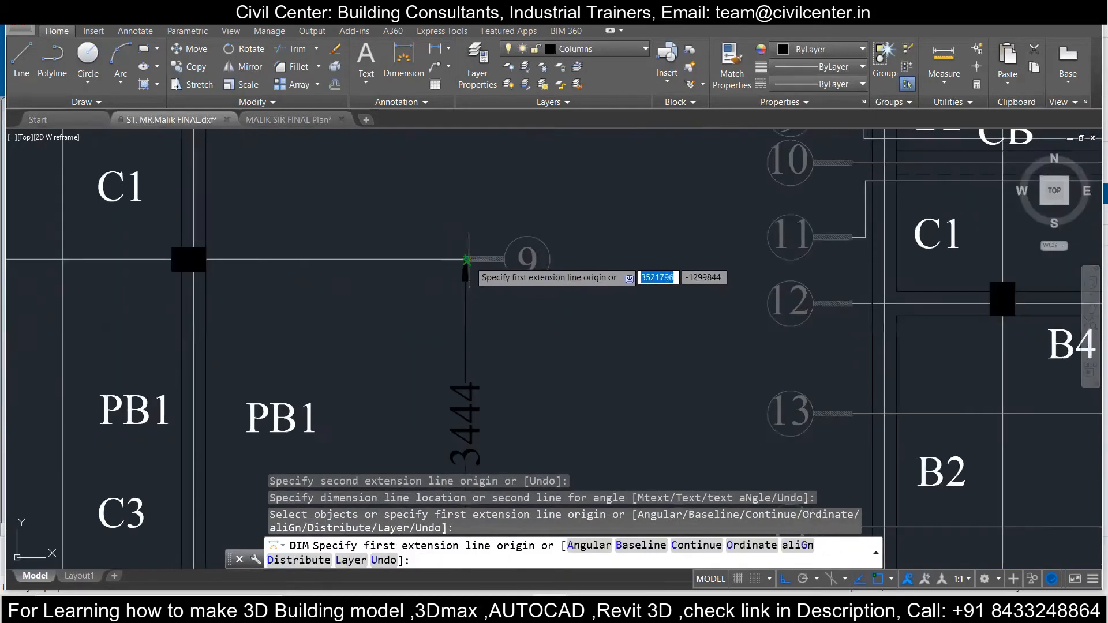
{"action": "left_click", "coordinate": [465, 272]}
{"action": "scroll", "coordinate": [465, 272], "scroll_direction": "down", "scroll_amount": 3}
{"action": "left_click", "coordinate": [465, 199]}
{"action": "left_click", "coordinate": [455, 197]}
Step: Dimension the spacing between grid lines 8 and 7 beside the plinth beam layout's right-hand grid bubbles
{"action": "scroll", "coordinate": [467, 187], "scroll_direction": "up", "scroll_amount": 2}
{"action": "left_click", "coordinate": [465, 322]}
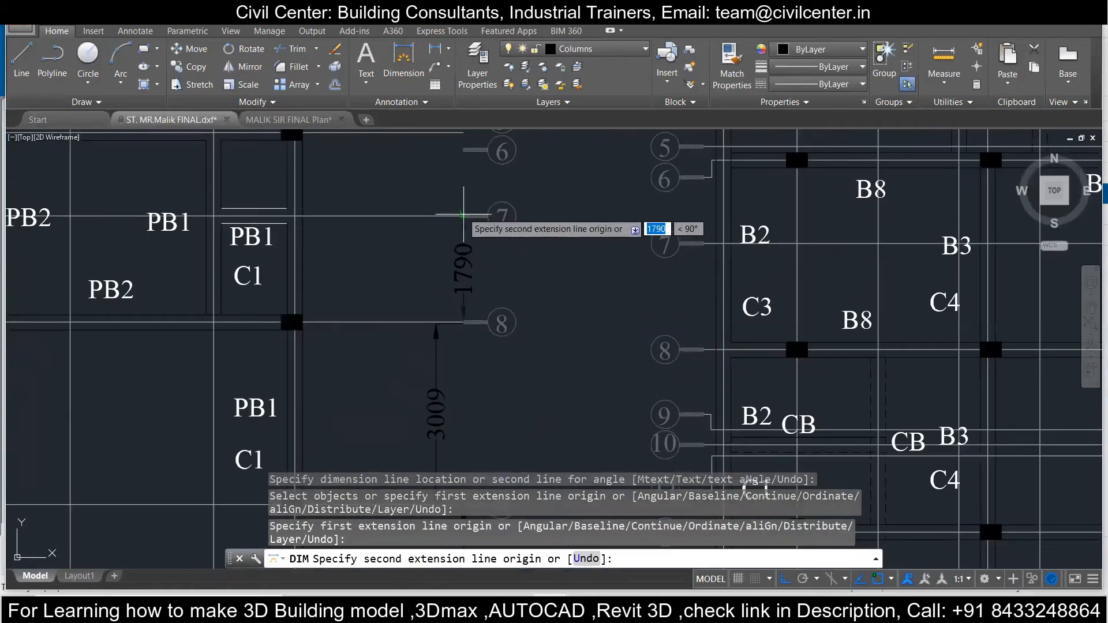
{"action": "scroll", "coordinate": [465, 219], "scroll_direction": "up", "scroll_amount": 5}
{"action": "left_click", "coordinate": [466, 216]}
{"action": "scroll", "coordinate": [465, 216], "scroll_direction": "down", "scroll_amount": 5}
{"action": "left_click", "coordinate": [450, 271]}
{"action": "scroll", "coordinate": [462, 321], "scroll_direction": "up", "scroll_amount": 6}
{"action": "scroll", "coordinate": [468, 312], "scroll_direction": "down", "scroll_amount": 6}
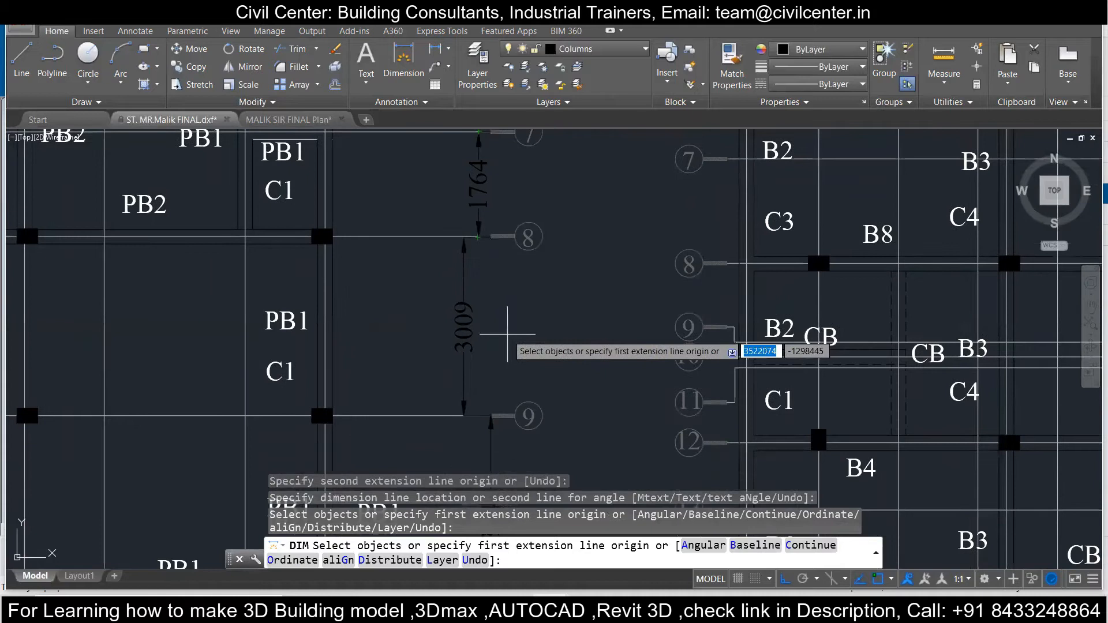
Step: Erase the two dimensions between grid lines 8 and 9 and between 9 and 10 of the plinth beam layout
{"action": "key", "text": "Escape"}
{"action": "left_click", "coordinate": [473, 323]}
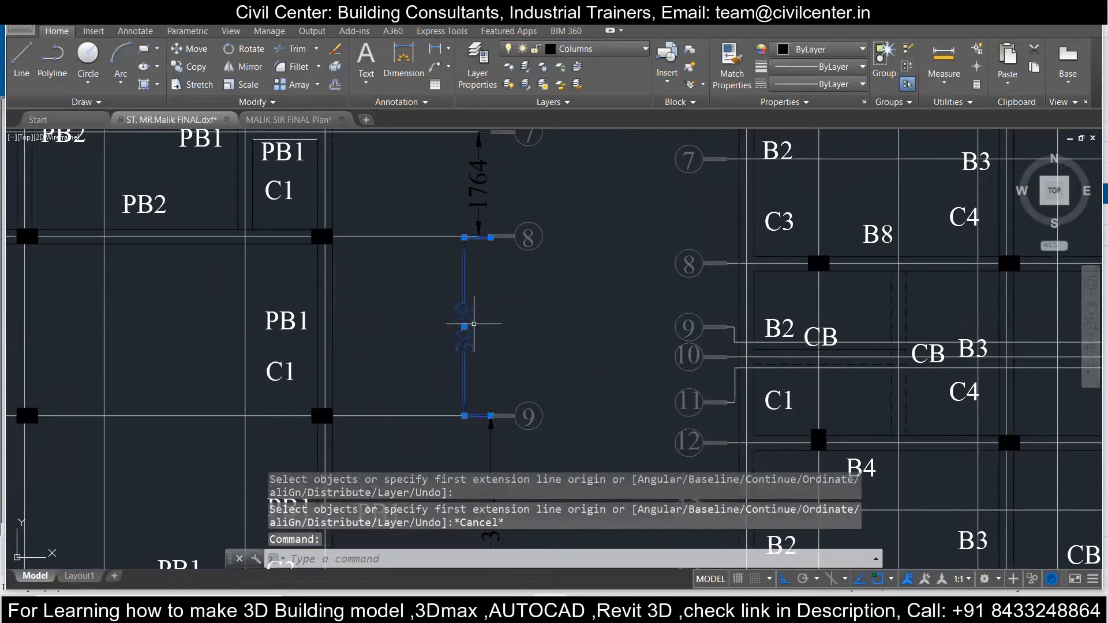
{"action": "key", "text": "Delete"}
{"action": "middle_click_drag", "start_coordinate": [489, 328], "coordinate": [477, 248]}
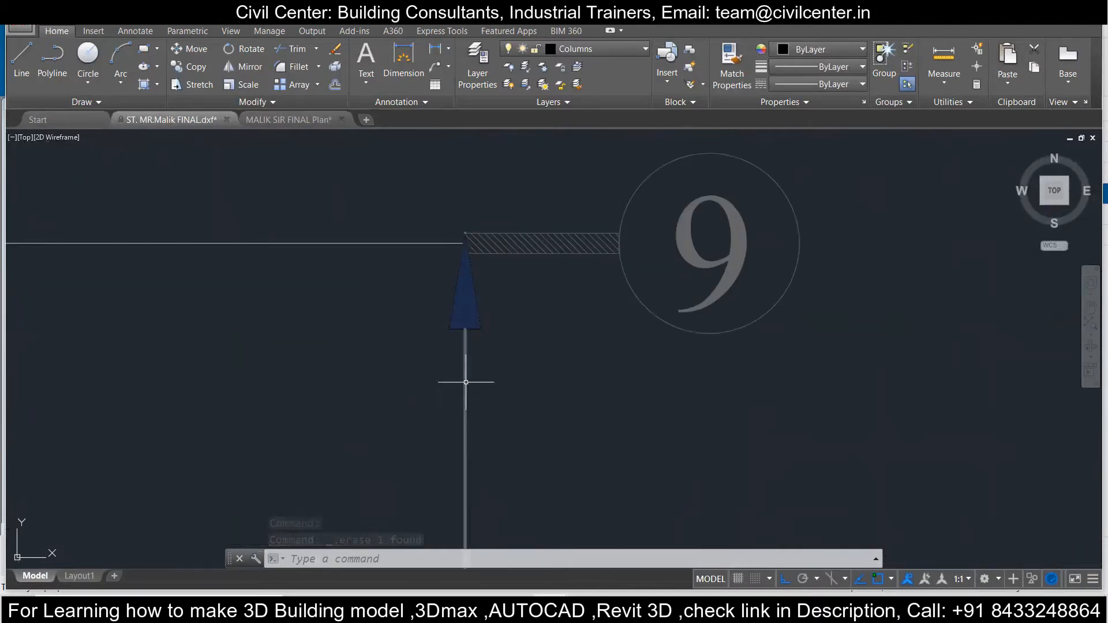
{"action": "scroll", "coordinate": [466, 381], "scroll_direction": "down", "scroll_amount": 6}
{"action": "mouse_move", "coordinate": [466, 384]}
{"action": "middle_mouse_down"}
{"action": "mouse_move", "coordinate": [465, 198]}
{"action": "mouse_move", "coordinate": [473, 393]}
{"action": "middle_mouse_up"}
{"action": "scroll", "coordinate": [468, 202], "scroll_direction": "down", "scroll_amount": 4}
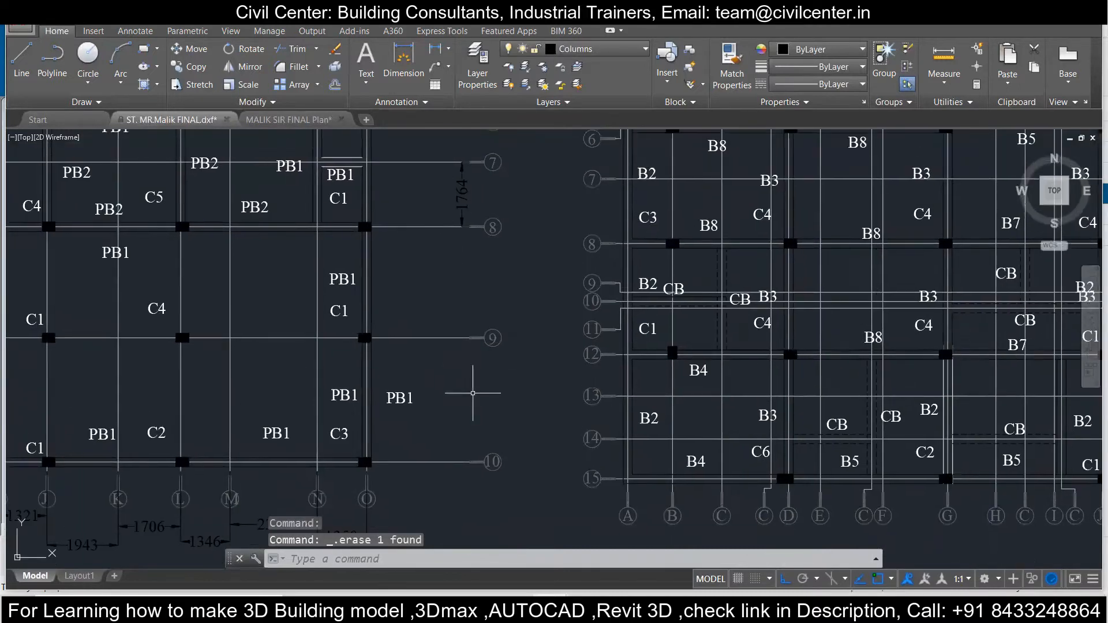
Step: Dimension the spacing between grid lines 10 and 9 at the line ends beside the plinth beam layout's right-hand bubbles
{"action": "left_click", "coordinate": [394, 53]}
{"action": "scroll", "coordinate": [445, 460], "scroll_direction": "up", "scroll_amount": 6}
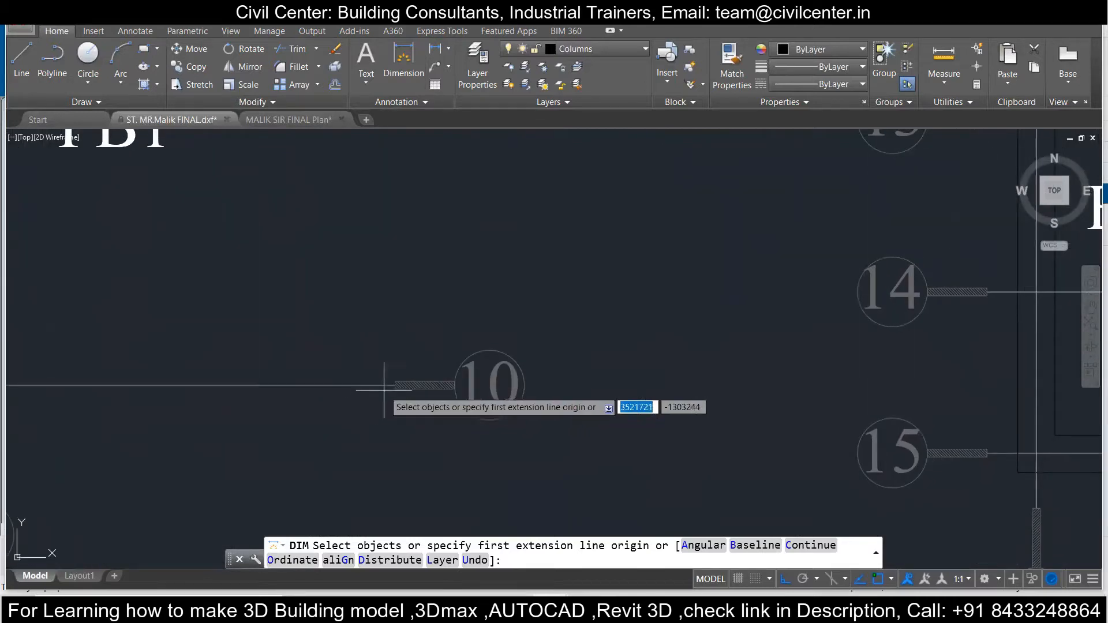
{"action": "scroll", "coordinate": [394, 385], "scroll_direction": "up", "scroll_amount": 5}
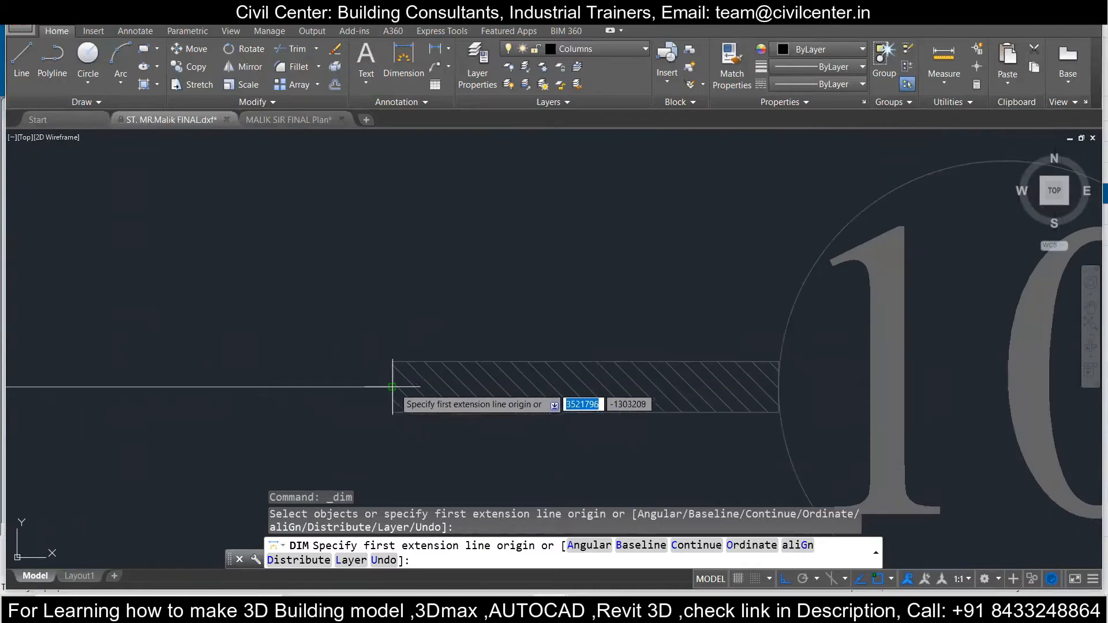
{"action": "left_click", "coordinate": [392, 387]}
{"action": "scroll", "coordinate": [393, 387], "scroll_direction": "down", "scroll_amount": 8}
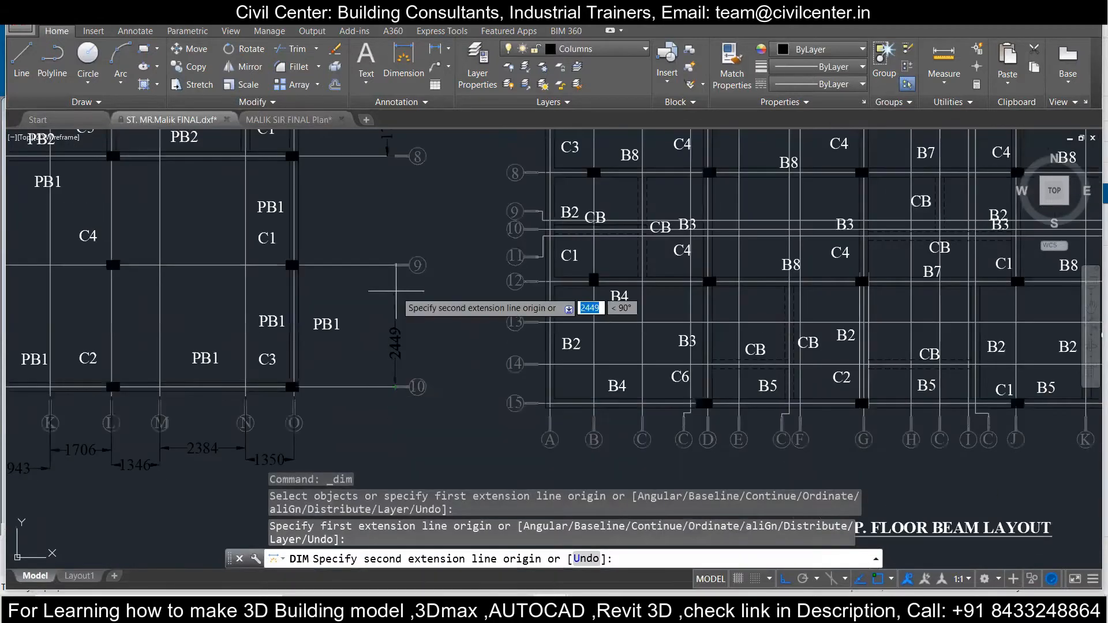
{"action": "scroll", "coordinate": [398, 262], "scroll_direction": "up", "scroll_amount": 8}
{"action": "left_click", "coordinate": [296, 400]}
{"action": "scroll", "coordinate": [334, 370], "scroll_direction": "down", "scroll_amount": 3}
{"action": "left_click", "coordinate": [225, 418]}
Step: Dimension the spacing between grid lines 9 and 8 at the line ends beside the plinth beam layout's right-hand bubbles
{"action": "scroll", "coordinate": [462, 378], "scroll_direction": "down", "scroll_amount": 4}
{"action": "scroll", "coordinate": [443, 381], "scroll_direction": "up", "scroll_amount": 6}
{"action": "left_click", "coordinate": [373, 403]}
{"action": "scroll", "coordinate": [379, 238], "scroll_direction": "down", "scroll_amount": 6}
{"action": "scroll", "coordinate": [298, 210], "scroll_direction": "up", "scroll_amount": 6}
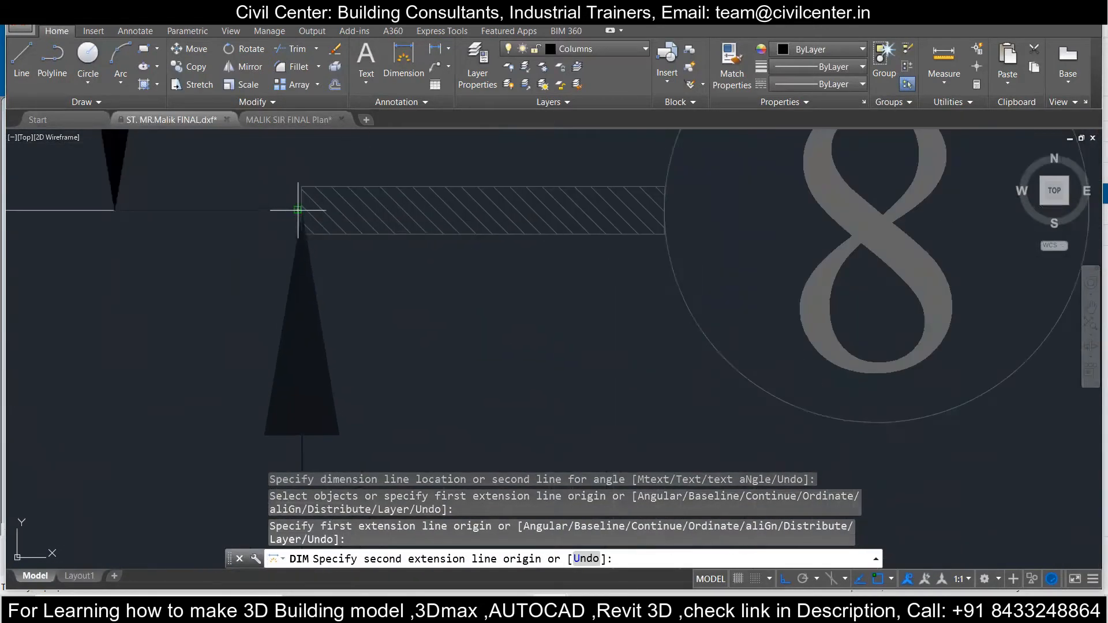
{"action": "left_click", "coordinate": [298, 210]}
{"action": "left_click", "coordinate": [208, 231]}
Step: Dimension the spacing between grid lines 7 and 6 beside the plinth beam layout's right-hand grid bubbles
{"action": "scroll", "coordinate": [284, 228], "scroll_direction": "down", "scroll_amount": 6}
{"action": "scroll", "coordinate": [270, 161], "scroll_direction": "up", "scroll_amount": 2}
{"action": "middle_click_drag", "start_coordinate": [269, 161], "coordinate": [409, 317]}
{"action": "left_click", "coordinate": [449, 371]}
{"action": "left_click", "coordinate": [449, 180]}
{"action": "left_click", "coordinate": [365, 197]}
Step: Dimension the spacings from grid line 6 to 5, outside the bubbles, and from 5 to 4, inside them, on the plinth beam layout
{"action": "scroll", "coordinate": [364, 197], "scroll_direction": "down", "scroll_amount": 2}
{"action": "middle_click_drag", "start_coordinate": [365, 197], "coordinate": [462, 406]}
{"action": "scroll", "coordinate": [514, 370], "scroll_direction": "up", "scroll_amount": 2}
{"action": "left_click", "coordinate": [520, 412]}
{"action": "left_click", "coordinate": [520, 381]}
{"action": "left_click", "coordinate": [692, 382]}
{"action": "left_click", "coordinate": [519, 381]}
{"action": "left_click", "coordinate": [519, 232]}
{"action": "left_click", "coordinate": [394, 238]}
Step: Dimension the spacings from grid line 4 to 3, inside the bubbles, and from 3 to 2, outside them, on the plinth beam layout
{"action": "middle_click_drag", "start_coordinate": [470, 349], "coordinate": [485, 466]}
{"action": "scroll", "coordinate": [485, 467], "scroll_direction": "down", "scroll_amount": 2}
{"action": "scroll", "coordinate": [515, 367], "scroll_direction": "up", "scroll_amount": 2}
{"action": "left_click", "coordinate": [517, 408]}
{"action": "left_click", "coordinate": [517, 321]}
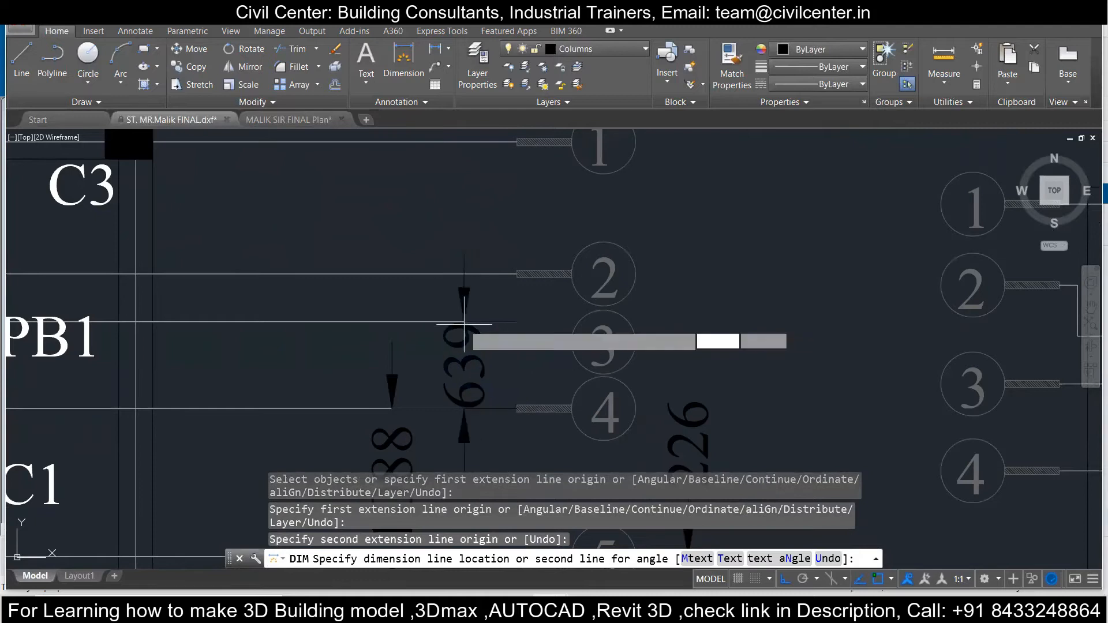
{"action": "left_click", "coordinate": [464, 323]}
{"action": "left_click", "coordinate": [517, 321]}
{"action": "left_click", "coordinate": [517, 274]}
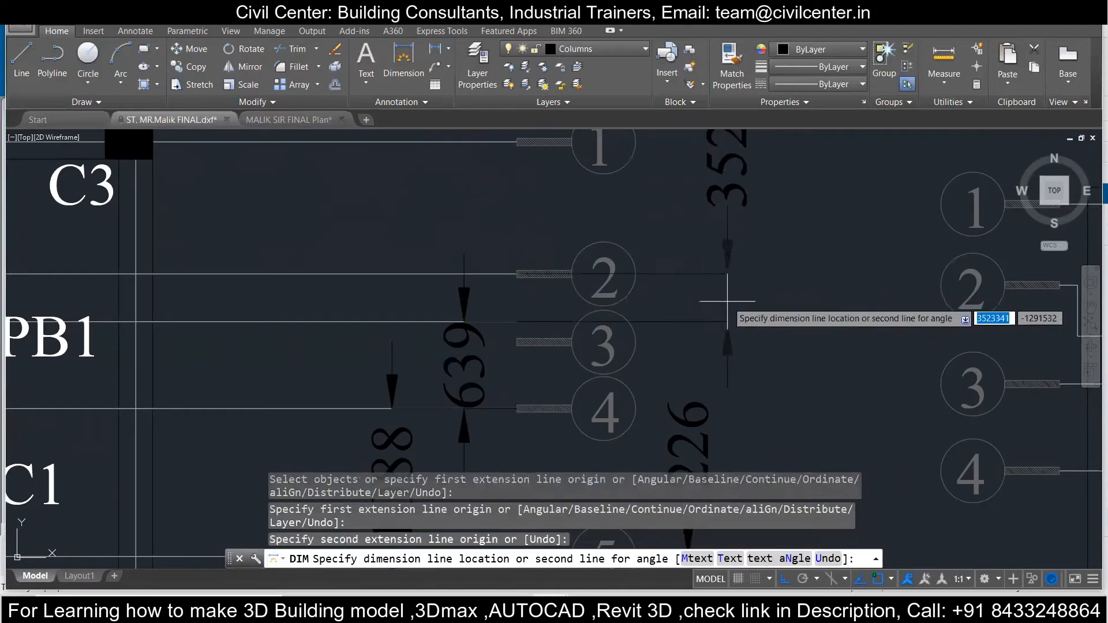
{"action": "left_click", "coordinate": [727, 302]}
Step: Dimension the spacing between grid lines 2 and 1 to complete the numbered grid spacings of the plinth beam layout
{"action": "middle_click_drag", "start_coordinate": [519, 275], "coordinate": [492, 369]}
{"action": "scroll", "coordinate": [492, 369], "scroll_direction": "down", "scroll_amount": 1}
{"action": "scroll", "coordinate": [504, 368], "scroll_direction": "up", "scroll_amount": 1}
{"action": "left_click", "coordinate": [504, 368]}
{"action": "scroll", "coordinate": [500, 234], "scroll_direction": "up", "scroll_amount": 4}
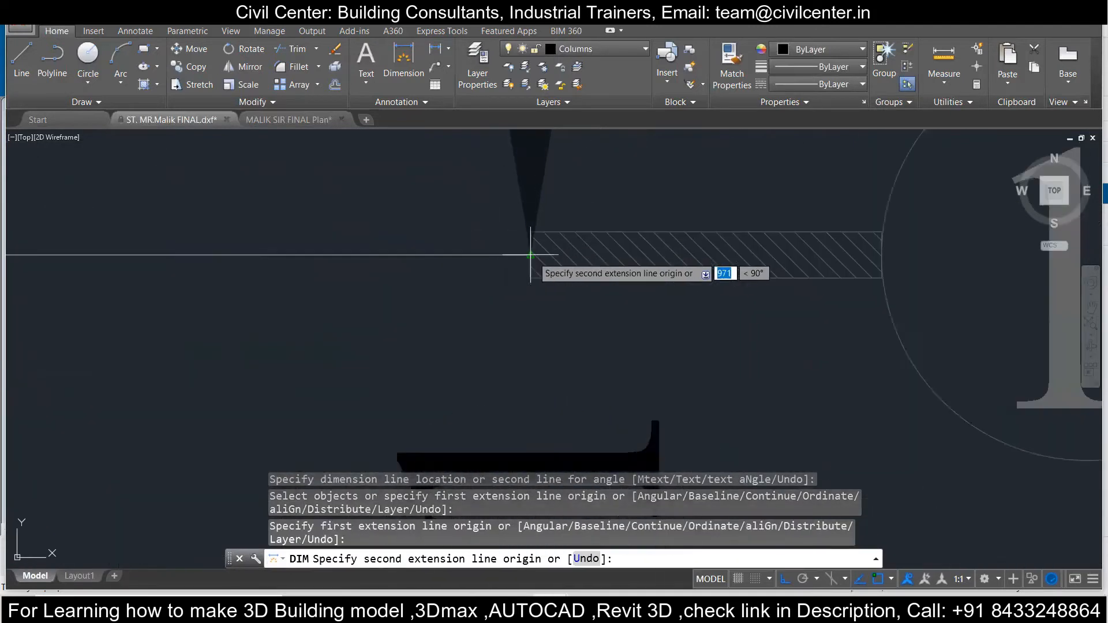
{"action": "left_click", "coordinate": [530, 255]}
{"action": "scroll", "coordinate": [530, 255], "scroll_direction": "down", "scroll_amount": 4}
{"action": "left_click", "coordinate": [359, 277]}
{"action": "scroll", "coordinate": [486, 325], "scroll_direction": "down", "scroll_amount": 3}
{"action": "middle_click_drag", "start_coordinate": [486, 325], "coordinate": [449, 144]}
{"action": "scroll", "coordinate": [449, 145], "scroll_direction": "down", "scroll_amount": 4}
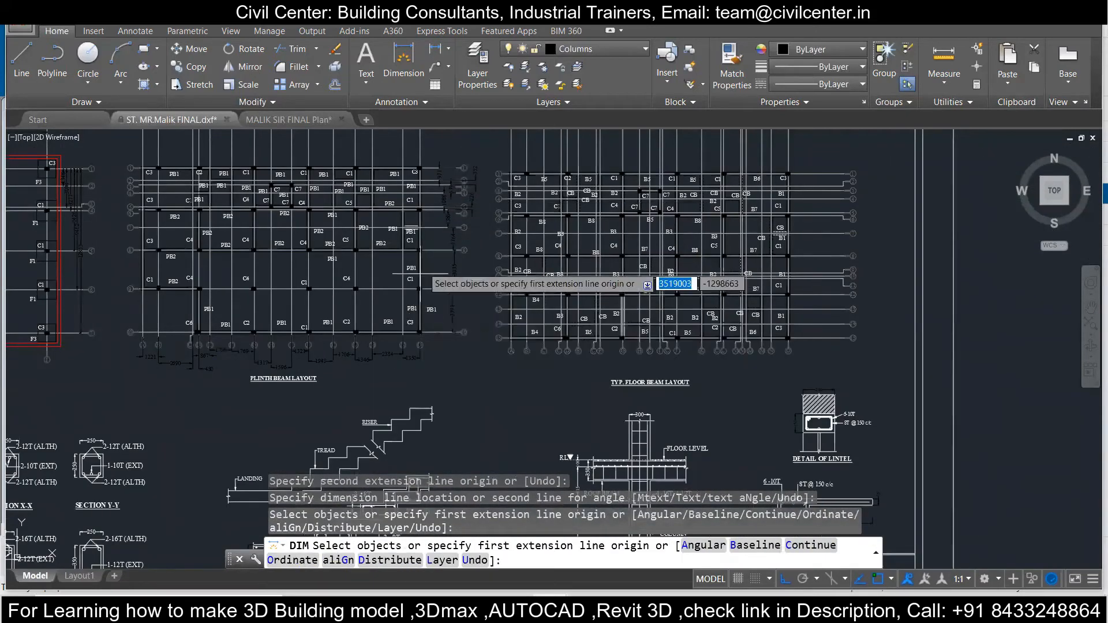
{"action": "mouse_move", "coordinate": [370, 339]}
{"action": "middle_mouse_down"}
{"action": "mouse_move", "coordinate": [298, 398]}
{"action": "mouse_move", "coordinate": [435, 340]}
{"action": "middle_mouse_up"}
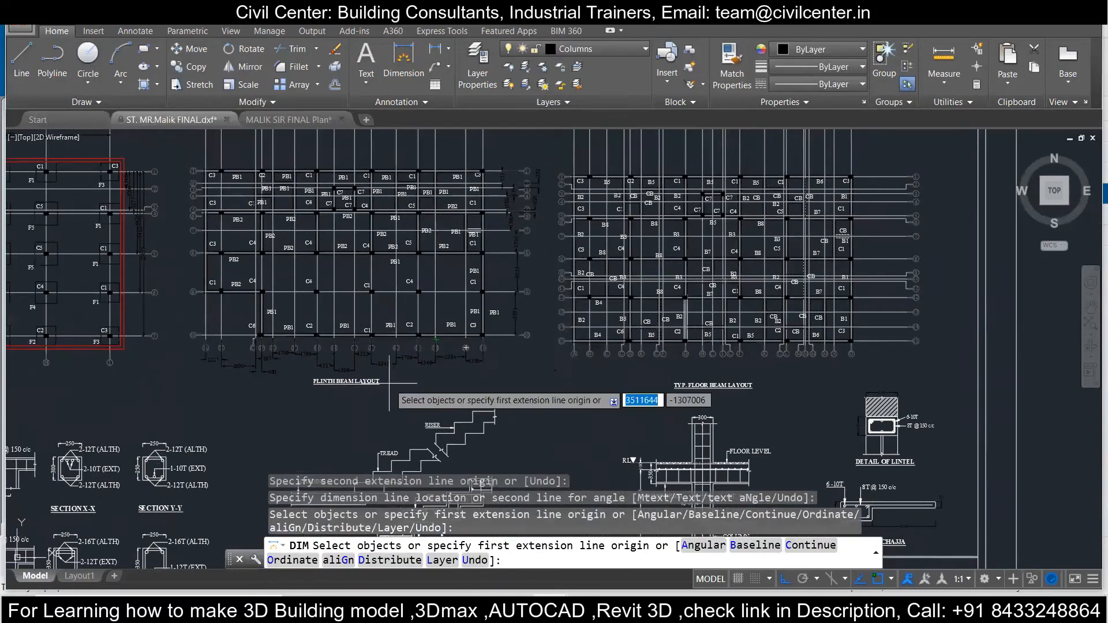
{"action": "type", "text": "c"}
{"action": "key", "text": "Return"}
{"action": "scroll", "coordinate": [540, 172], "scroll_direction": "up", "scroll_amount": 2}
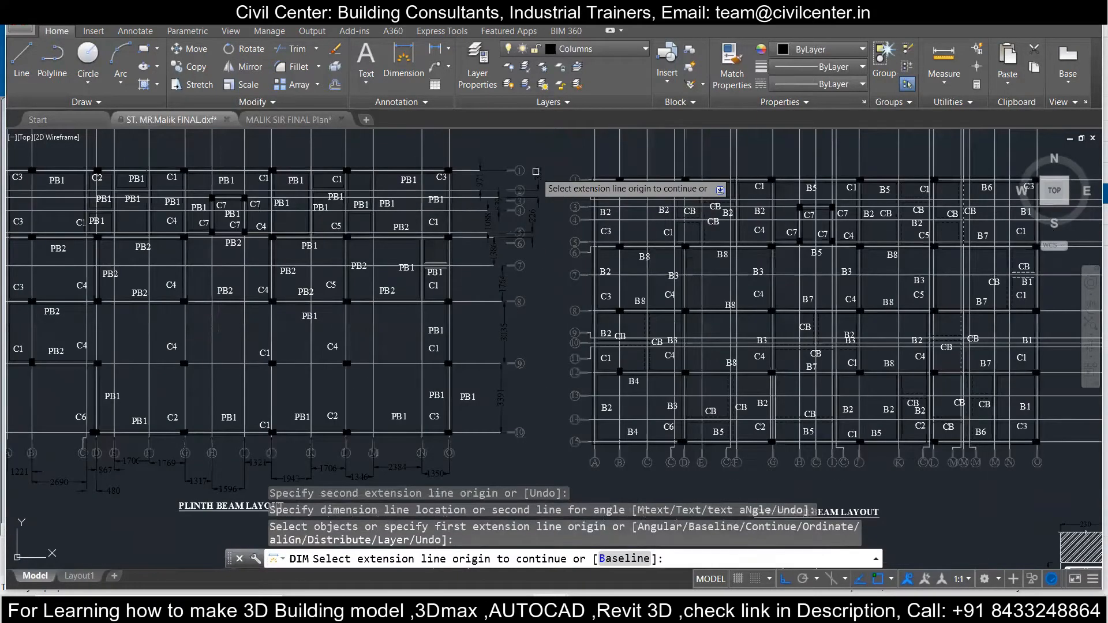
{"action": "key", "text": "Return"}
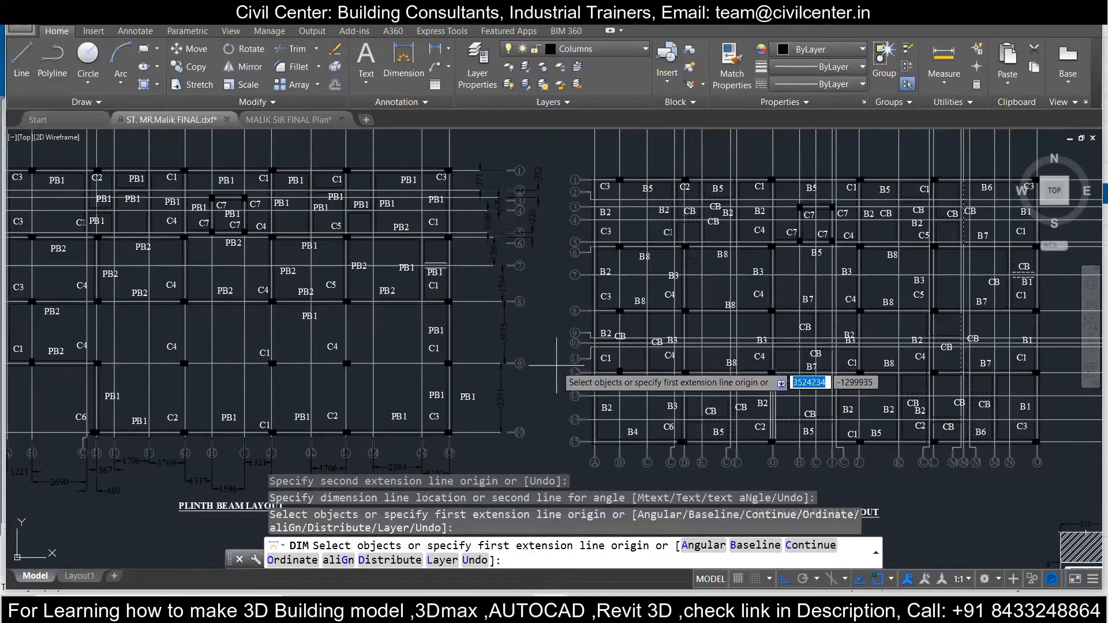
Step: Examine the grid lines and bubbles of the typical floor beam layout alongside the plinth beam layout
{"action": "scroll", "coordinate": [427, 245], "scroll_direction": "down", "scroll_amount": 6}
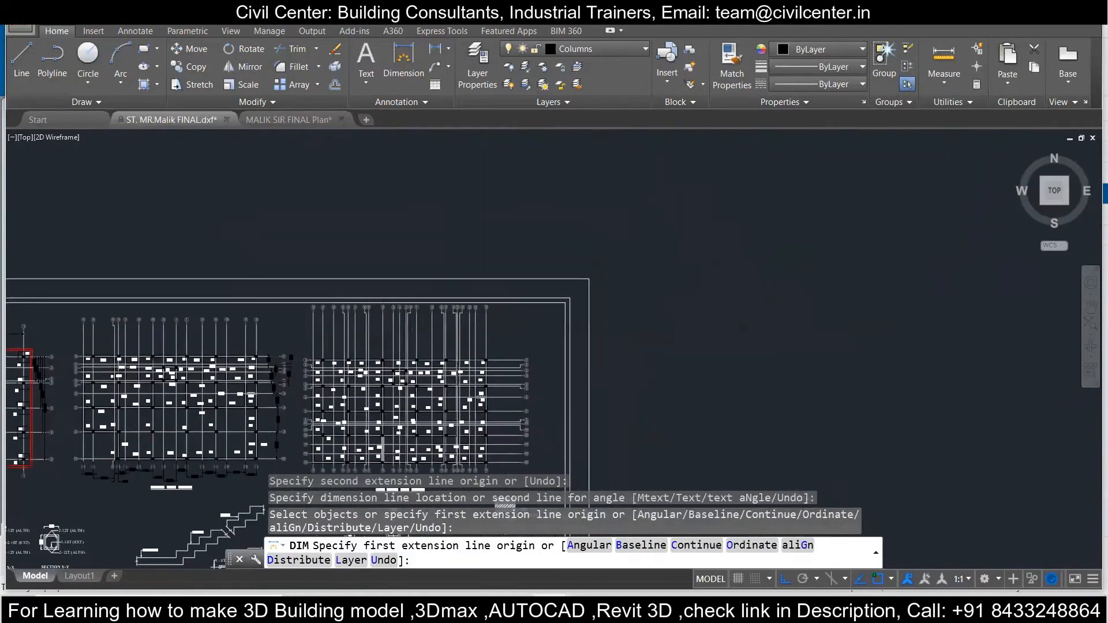
{"action": "middle_click_drag", "start_coordinate": [384, 344], "coordinate": [384, 194]}
{"action": "scroll", "coordinate": [385, 207], "scroll_direction": "up", "scroll_amount": 5}
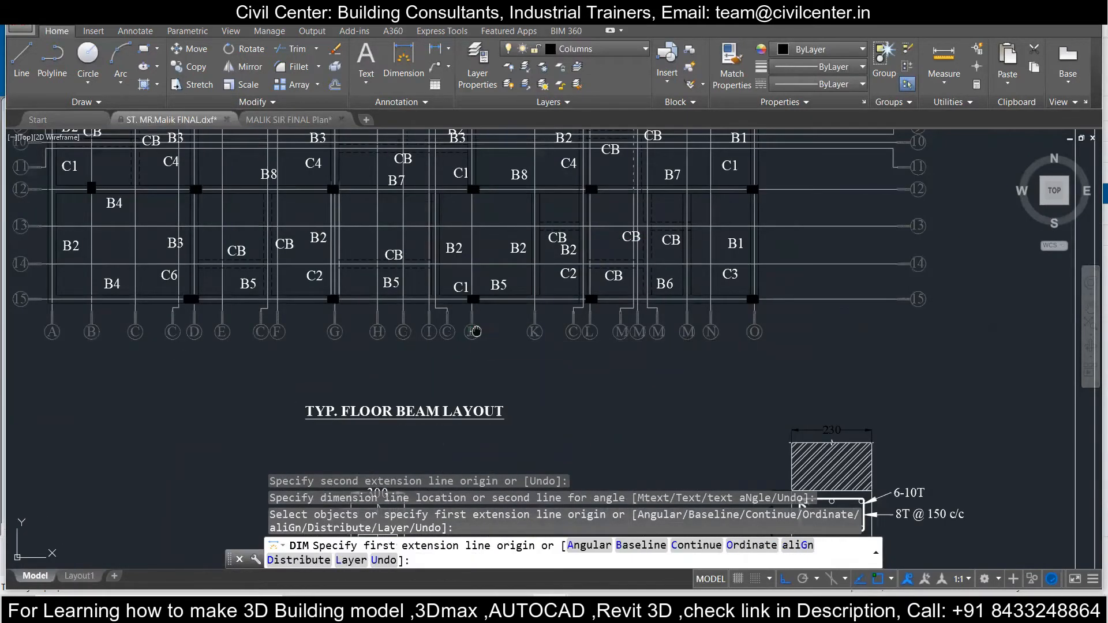
{"action": "middle_click_drag", "start_coordinate": [471, 331], "coordinate": [704, 382]}
{"action": "scroll", "coordinate": [705, 382], "scroll_direction": "down", "scroll_amount": 3}
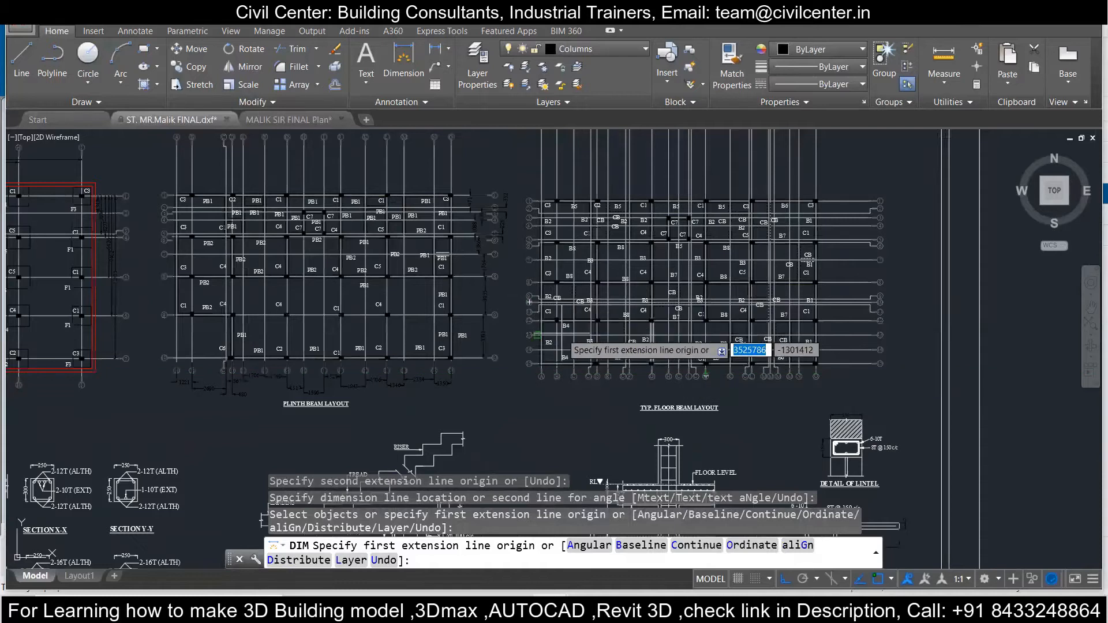
{"action": "scroll", "coordinate": [546, 383], "scroll_direction": "up", "scroll_amount": 2}
{"action": "scroll", "coordinate": [547, 367], "scroll_direction": "up", "scroll_amount": 2}
{"action": "middle_click_drag", "start_coordinate": [537, 358], "coordinate": [482, 257]}
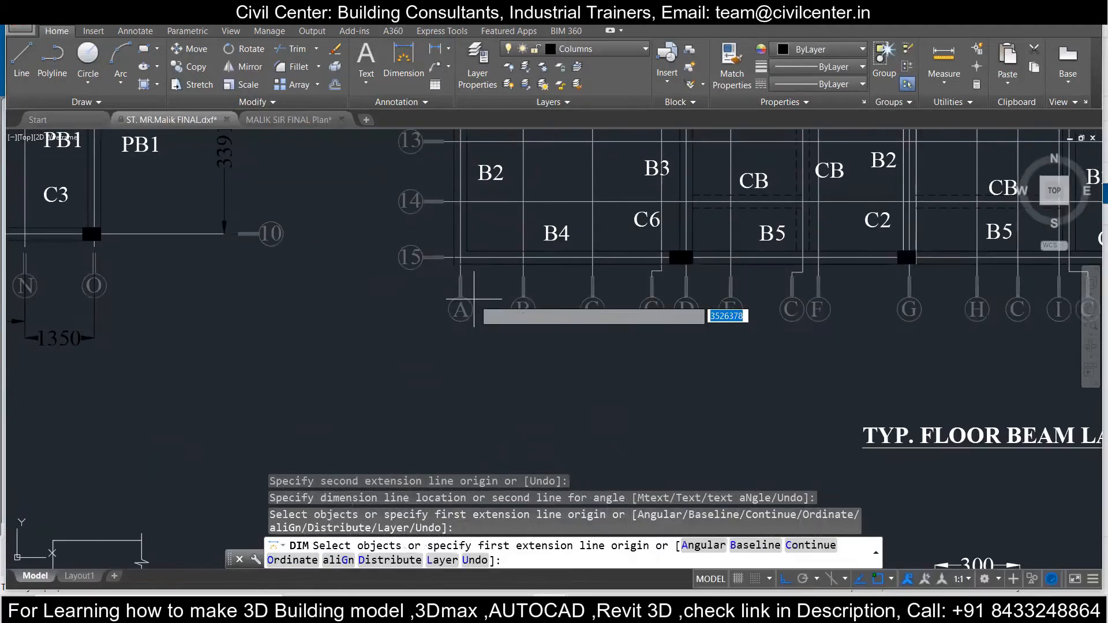
{"action": "scroll", "coordinate": [462, 279], "scroll_direction": "up", "scroll_amount": 2}
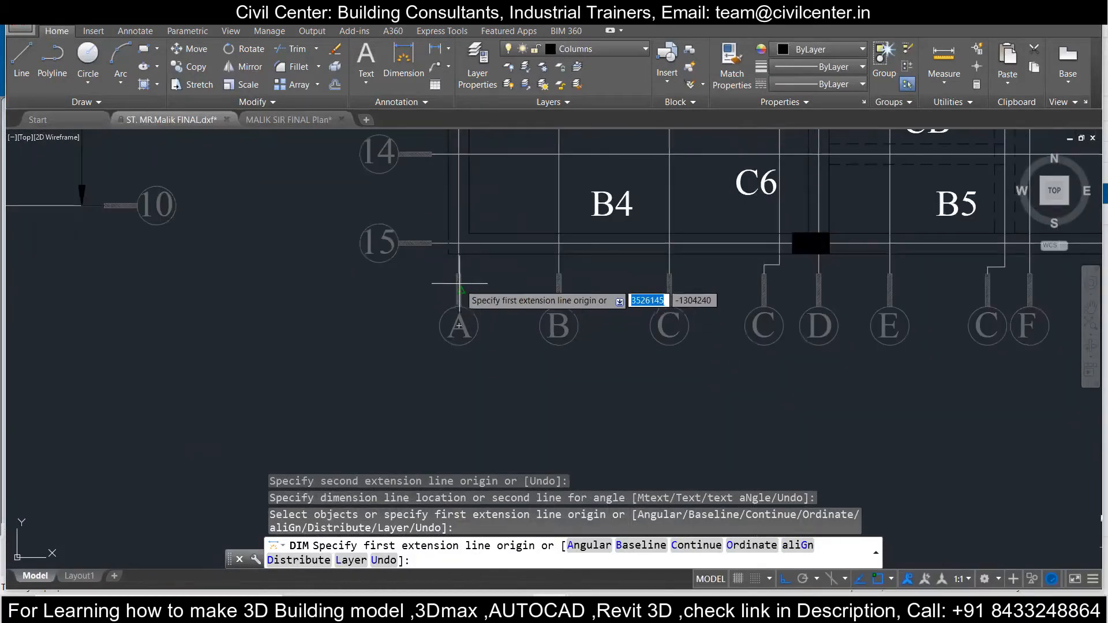
{"action": "scroll", "coordinate": [458, 269], "scroll_direction": "down", "scroll_amount": 5}
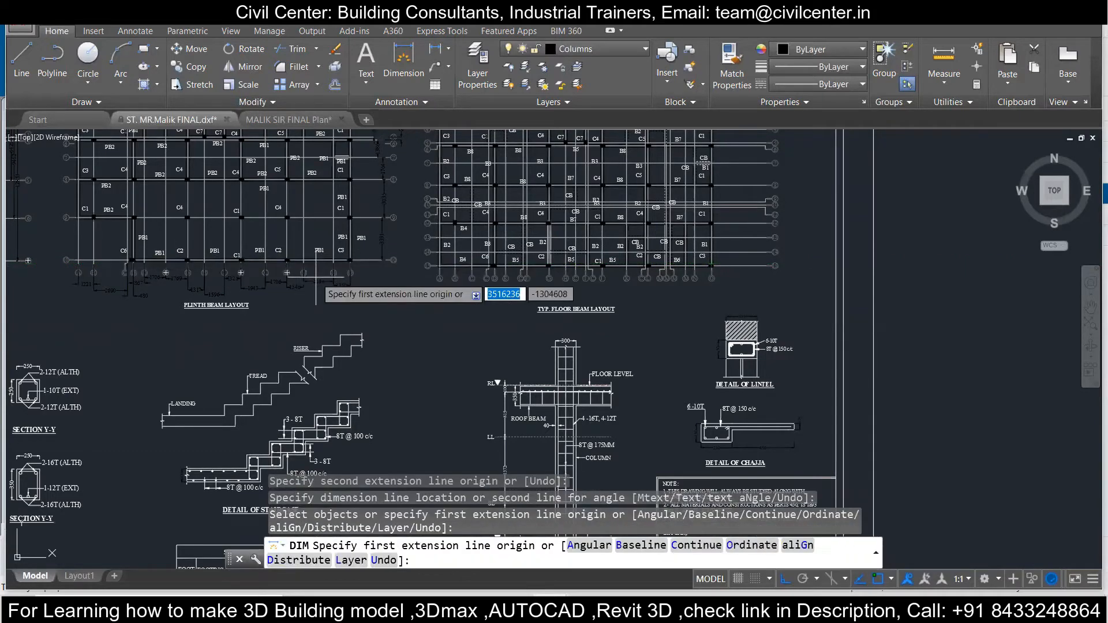
Step: Dimension the spacings from grid line A to B and from B to C below the typical floor beam layout's grid bubbles
{"action": "scroll", "coordinate": [356, 330], "scroll_direction": "up", "scroll_amount": 10}
{"action": "left_click", "coordinate": [344, 351]}
{"action": "left_click", "coordinate": [982, 352]}
{"action": "scroll", "coordinate": [35, 248], "scroll_direction": "down", "scroll_amount": 4}
{"action": "left_click", "coordinate": [104, 371]}
{"action": "scroll", "coordinate": [109, 268], "scroll_direction": "up", "scroll_amount": 2}
{"action": "left_click", "coordinate": [151, 259]}
{"action": "left_click", "coordinate": [425, 259]}
{"action": "left_click", "coordinate": [420, 346]}
Step: Dimension the spacings from grid line C to the adjacent second C-labelled line and from that line to D on the typical floor beam layout
{"action": "left_click", "coordinate": [363, 278]}
{"action": "left_click", "coordinate": [960, 278]}
{"action": "scroll", "coordinate": [879, 323], "scroll_direction": "down", "scroll_amount": 3}
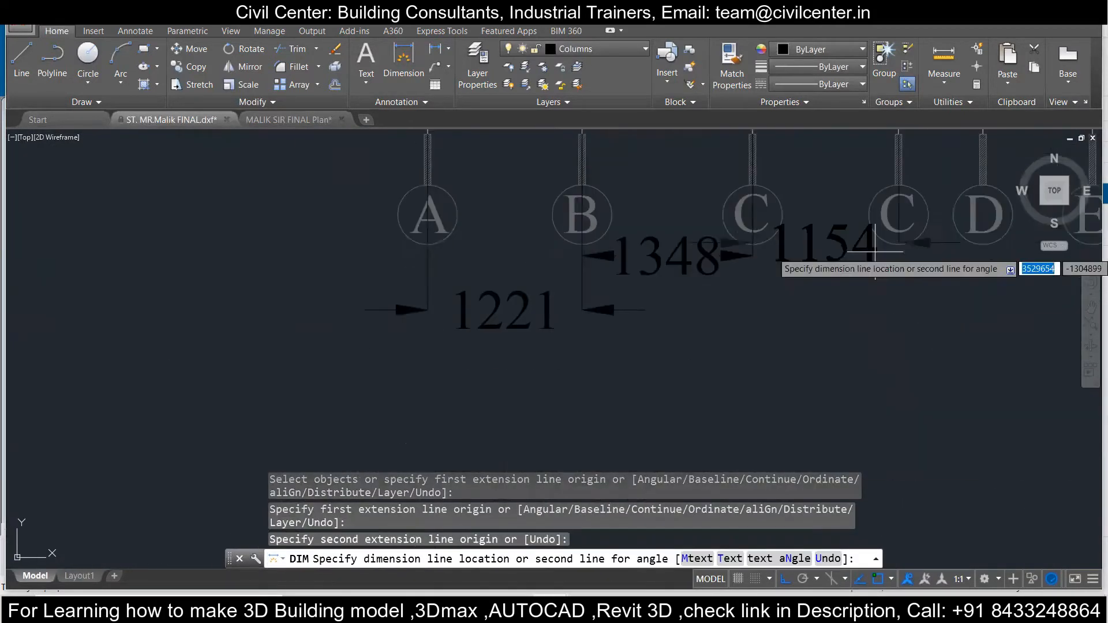
{"action": "left_click", "coordinate": [878, 317]}
{"action": "scroll", "coordinate": [605, 370], "scroll_direction": "up", "scroll_amount": 2}
{"action": "left_click", "coordinate": [393, 319]}
{"action": "left_click", "coordinate": [608, 320]}
{"action": "scroll", "coordinate": [608, 322], "scroll_direction": "down", "scroll_amount": 3}
Step: Dimension the spacings from grid line D to E and from E to the C-labelled line just before F
{"action": "middle_click_drag", "start_coordinate": [641, 438], "coordinate": [486, 404]}
{"action": "scroll", "coordinate": [463, 256], "scroll_direction": "up", "scroll_amount": 3}
{"action": "left_click", "coordinate": [425, 299]}
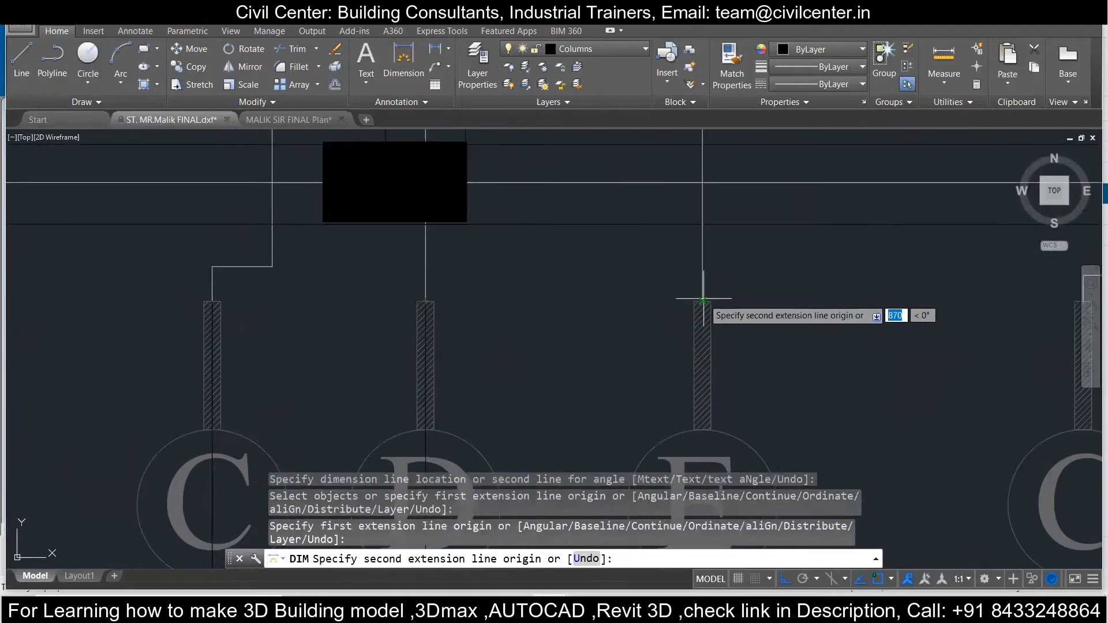
{"action": "left_click", "coordinate": [702, 299]}
{"action": "scroll", "coordinate": [702, 289], "scroll_direction": "down", "scroll_amount": 3}
{"action": "left_click", "coordinate": [669, 404]}
{"action": "left_click", "coordinate": [702, 279]}
{"action": "scroll", "coordinate": [812, 278], "scroll_direction": "up", "scroll_amount": 2}
{"action": "left_click", "coordinate": [802, 265]}
{"action": "left_click", "coordinate": [801, 265]}
{"action": "scroll", "coordinate": [802, 265], "scroll_direction": "down", "scroll_amount": 3}
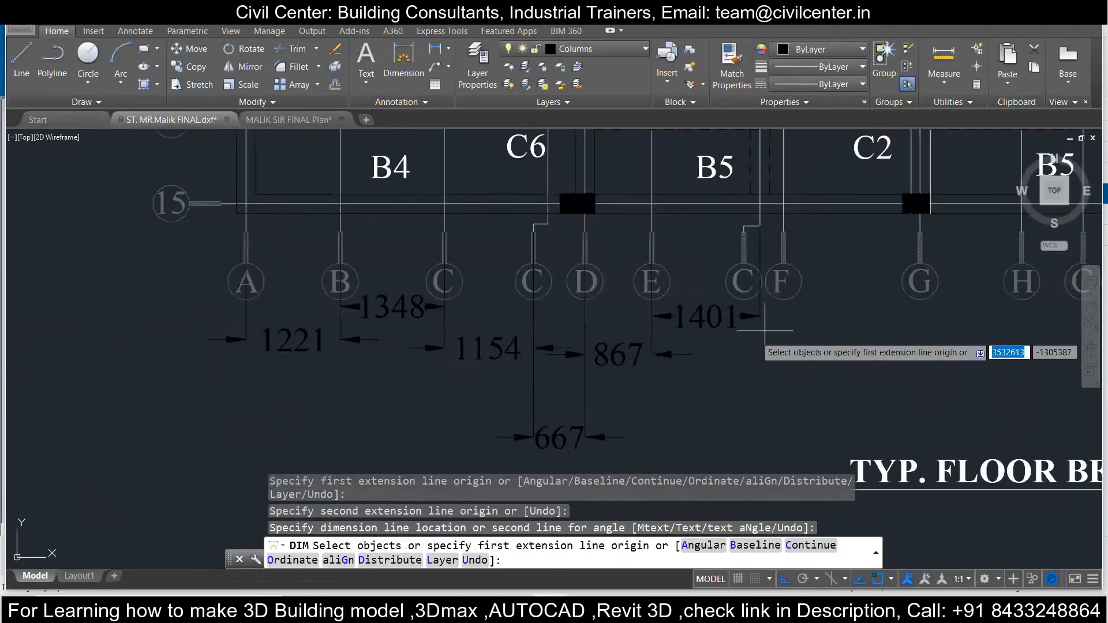
Step: Dimension the spacings from the C-labelled line before F to grid line F and from F to G
{"action": "scroll", "coordinate": [518, 280], "scroll_direction": "up", "scroll_amount": 3}
{"action": "scroll", "coordinate": [602, 205], "scroll_direction": "down", "scroll_amount": 4}
{"action": "left_click", "coordinate": [601, 326]}
{"action": "scroll", "coordinate": [609, 205], "scroll_direction": "up", "scroll_amount": 5}
{"action": "left_click", "coordinate": [522, 362]}
{"action": "scroll", "coordinate": [859, 329], "scroll_direction": "up", "scroll_amount": 6}
{"action": "left_click", "coordinate": [850, 336]}
{"action": "scroll", "coordinate": [851, 267], "scroll_direction": "down", "scroll_amount": 5}
{"action": "left_click", "coordinate": [785, 375]}
Step: Dimension the spacings from grid line G to H and from H to the C-labelled line before I
{"action": "left_click", "coordinate": [851, 268]}
{"action": "scroll", "coordinate": [1039, 277], "scroll_direction": "up", "scroll_amount": 5}
{"action": "left_click", "coordinate": [654, 241]}
{"action": "scroll", "coordinate": [657, 271], "scroll_direction": "down", "scroll_amount": 5}
{"action": "left_click", "coordinate": [650, 415]}
{"action": "scroll", "coordinate": [668, 276], "scroll_direction": "up", "scroll_amount": 5}
{"action": "left_click", "coordinate": [611, 363]}
{"action": "left_click", "coordinate": [994, 361]}
{"action": "scroll", "coordinate": [156, 433], "scroll_direction": "down", "scroll_amount": 3}
{"action": "left_click", "coordinate": [420, 341]}
Step: Dimension the spacings from the C-labelled line before I to grid line I and from I to the C-labelled line after it
{"action": "scroll", "coordinate": [442, 147], "scroll_direction": "up", "scroll_amount": 5}
{"action": "left_click", "coordinate": [427, 271]}
{"action": "left_click", "coordinate": [580, 271]}
{"action": "left_click", "coordinate": [462, 490]}
{"action": "scroll", "coordinate": [483, 291], "scroll_direction": "up", "scroll_amount": 5}
{"action": "left_click", "coordinate": [538, 376]}
{"action": "left_click", "coordinate": [596, 373]}
{"action": "scroll", "coordinate": [601, 371], "scroll_direction": "down", "scroll_amount": 4}
{"action": "left_click", "coordinate": [602, 433]}
Step: Dimension the spacings from the C-labelled line before J to grid line J and from J to K
{"action": "scroll", "coordinate": [709, 381], "scroll_direction": "up", "scroll_amount": 2}
{"action": "left_click", "coordinate": [441, 353]}
{"action": "left_click", "coordinate": [566, 353]}
{"action": "scroll", "coordinate": [566, 353], "scroll_direction": "down", "scroll_amount": 4}
{"action": "left_click", "coordinate": [565, 396]}
{"action": "left_click", "coordinate": [409, 301]}
{"action": "left_click", "coordinate": [763, 321]}
{"action": "scroll", "coordinate": [763, 321], "scroll_direction": "down", "scroll_amount": 4}
{"action": "left_click", "coordinate": [761, 444]}
Step: Dimension the spacings from grid line K to the C-labelled line before L and from that line to L
{"action": "scroll", "coordinate": [501, 295], "scroll_direction": "up", "scroll_amount": 4}
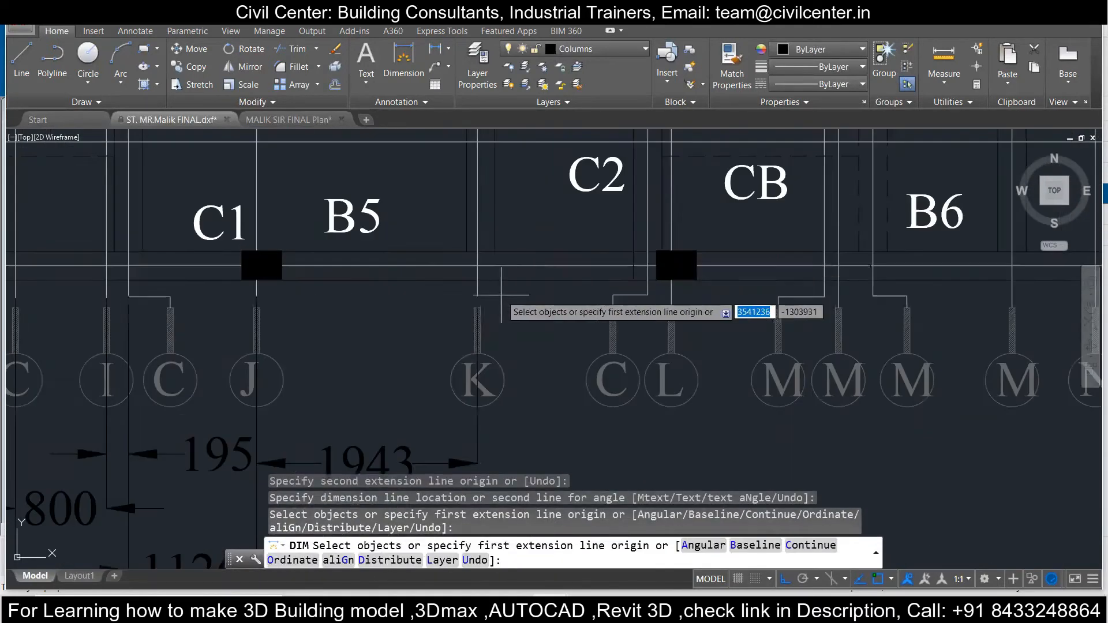
{"action": "left_click", "coordinate": [648, 295]}
{"action": "left_click", "coordinate": [654, 348]}
{"action": "left_click", "coordinate": [359, 280]}
{"action": "left_click", "coordinate": [383, 279]}
{"action": "left_click", "coordinate": [386, 351]}
Step: Dimension the spacings from grid line L to the first M-labelled line and from the first to the second M-labelled line
{"action": "left_click", "coordinate": [428, 194]}
{"action": "left_click", "coordinate": [670, 195]}
{"action": "scroll", "coordinate": [670, 195], "scroll_direction": "down", "scroll_amount": 3}
{"action": "left_click", "coordinate": [662, 277]}
{"action": "scroll", "coordinate": [671, 176], "scroll_direction": "up", "scroll_amount": 3}
{"action": "left_click", "coordinate": [666, 254]}
{"action": "left_click", "coordinate": [688, 254]}
{"action": "scroll", "coordinate": [683, 255], "scroll_direction": "down", "scroll_amount": 2}
{"action": "left_click", "coordinate": [686, 439]}
Step: Dimension the remaining spacings between the M-labelled lines and from the last of them to grid line N
{"action": "scroll", "coordinate": [703, 242], "scroll_direction": "up", "scroll_amount": 2}
{"action": "left_click", "coordinate": [639, 278]}
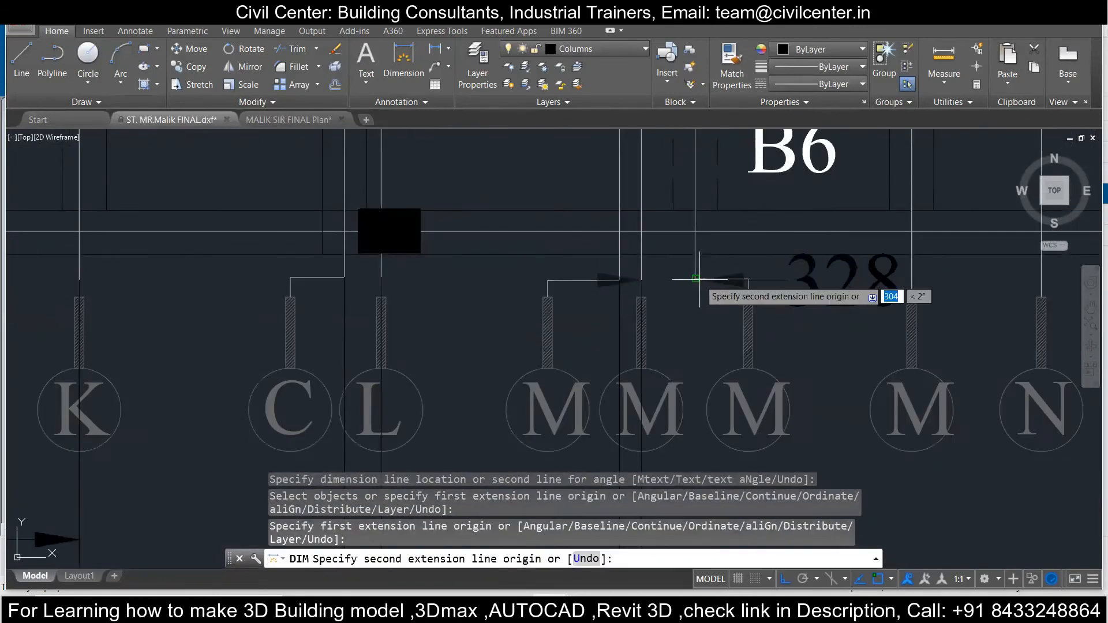
{"action": "left_click", "coordinate": [417, 217]}
{"action": "scroll", "coordinate": [417, 217], "scroll_direction": "down", "scroll_amount": 4}
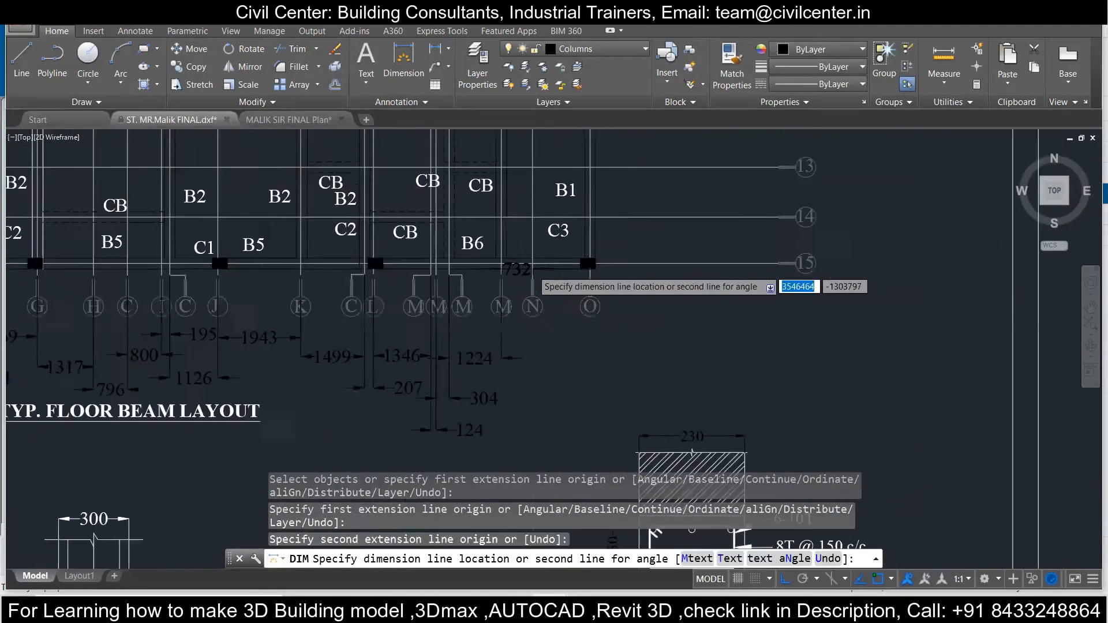
{"action": "left_click", "coordinate": [398, 346]}
Step: Dimension the spacing between grid lines N and O to complete the lettered grid spacings of the typical floor beam layout
{"action": "scroll", "coordinate": [515, 309], "scroll_direction": "up", "scroll_amount": 5}
{"action": "left_click", "coordinate": [878, 310]}
{"action": "scroll", "coordinate": [878, 309], "scroll_direction": "down", "scroll_amount": 4}
{"action": "left_click", "coordinate": [937, 448]}
Step: Dimension the spacing between numbered grid lines 15 and 14 beside the typical floor beam layout's grid bubbles
{"action": "scroll", "coordinate": [938, 447], "scroll_direction": "down", "scroll_amount": 2}
{"action": "scroll", "coordinate": [559, 334], "scroll_direction": "up", "scroll_amount": 6}
{"action": "left_click", "coordinate": [545, 401]}
{"action": "scroll", "coordinate": [546, 400], "scroll_direction": "down", "scroll_amount": 4}
{"action": "scroll", "coordinate": [523, 313], "scroll_direction": "up", "scroll_amount": 5}
{"action": "left_click", "coordinate": [523, 313]}
{"action": "scroll", "coordinate": [523, 313], "scroll_direction": "down", "scroll_amount": 4}
{"action": "left_click", "coordinate": [407, 346]}
Step: Dimension the spacings from grid line 14 to 13 and from 13 to 12 on the typical floor beam layout
{"action": "scroll", "coordinate": [444, 321], "scroll_direction": "down", "scroll_amount": 2}
{"action": "left_click", "coordinate": [422, 326]}
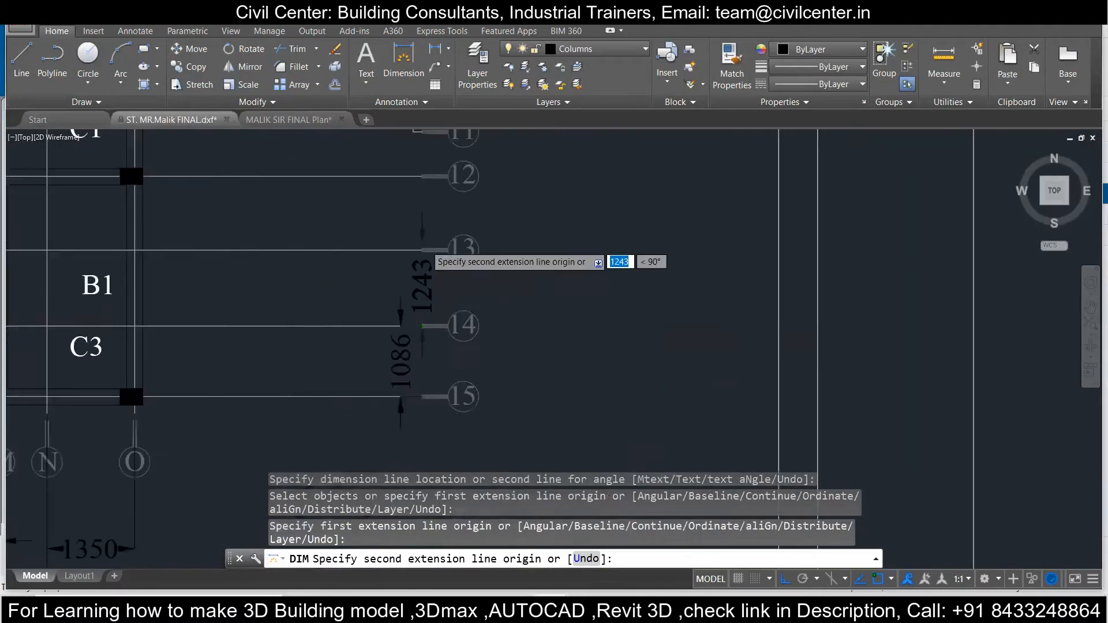
{"action": "scroll", "coordinate": [264, 410], "scroll_direction": "up", "scroll_amount": 3}
{"action": "left_click", "coordinate": [257, 411]}
{"action": "scroll", "coordinate": [258, 410], "scroll_direction": "down", "scroll_amount": 5}
{"action": "scroll", "coordinate": [265, 346], "scroll_direction": "up", "scroll_amount": 4}
{"action": "left_click", "coordinate": [265, 356]}
{"action": "scroll", "coordinate": [265, 356], "scroll_direction": "down", "scroll_amount": 4}
{"action": "left_click", "coordinate": [392, 370]}
Step: Undo the last dimension taken at grid bubble 11 and dimension from grid line 12 to line 11 itself, before its jog
{"action": "scroll", "coordinate": [257, 346], "scroll_direction": "up", "scroll_amount": 3}
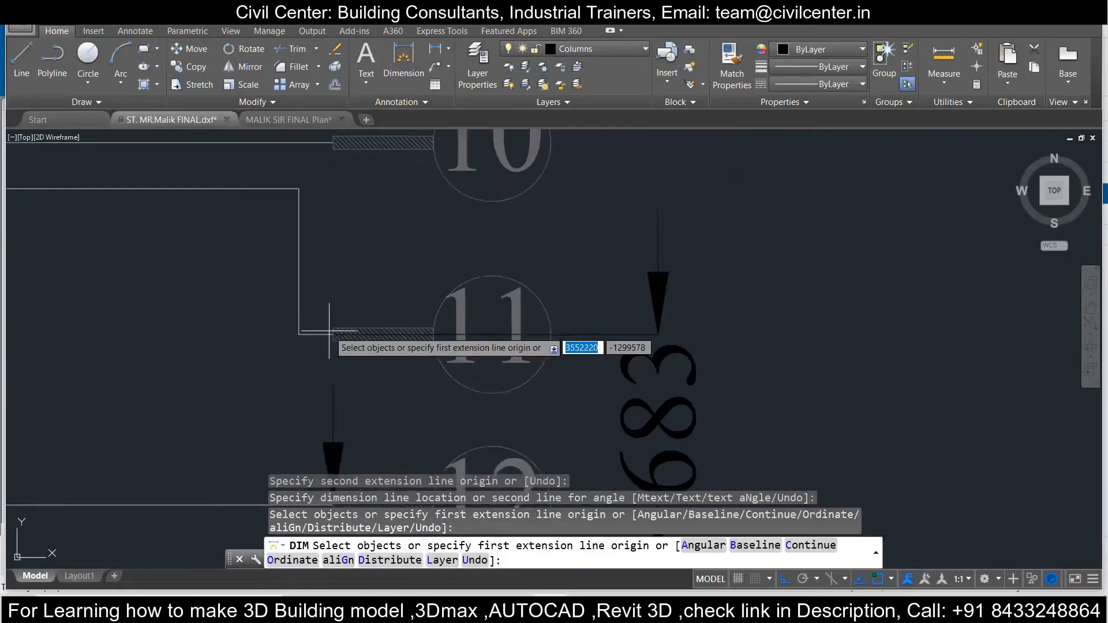
{"action": "scroll", "coordinate": [329, 332], "scroll_direction": "down", "scroll_amount": 4}
{"action": "left_click", "coordinate": [474, 560]}
{"action": "left_click", "coordinate": [650, 294]}
Step: Dimension the spacings from grid line 11 to 10, inside the bubbles, and from 10 to 9, outside them
{"action": "scroll", "coordinate": [476, 242], "scroll_direction": "up", "scroll_amount": 3}
{"action": "left_click", "coordinate": [574, 300]}
{"action": "left_click", "coordinate": [573, 250]}
{"action": "scroll", "coordinate": [395, 289], "scroll_direction": "down", "scroll_amount": 3}
{"action": "left_click", "coordinate": [381, 289]}
{"action": "scroll", "coordinate": [448, 264], "scroll_direction": "up", "scroll_amount": 2}
{"action": "left_click", "coordinate": [425, 265]}
{"action": "left_click", "coordinate": [665, 286]}
Step: Dimension the successive spacings from grid line 9 to 8, 8 to 7 and 7 to 6 outside the grid bubbles
{"action": "scroll", "coordinate": [641, 230], "scroll_direction": "up", "scroll_amount": 4}
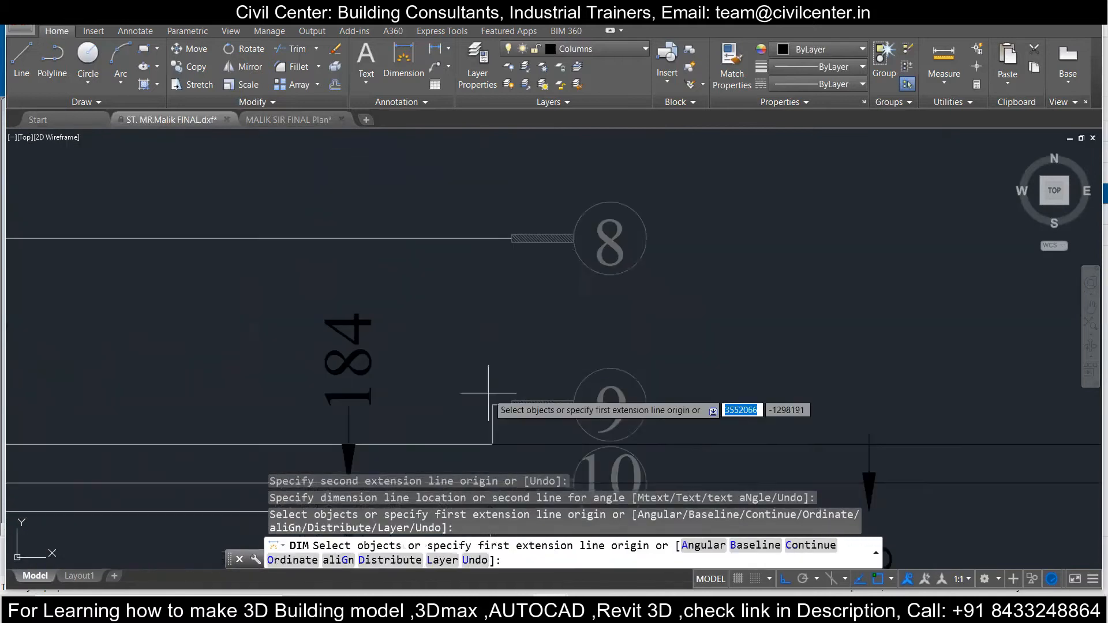
{"action": "scroll", "coordinate": [514, 378], "scroll_direction": "down", "scroll_amount": 3}
{"action": "left_click", "coordinate": [578, 371]}
{"action": "scroll", "coordinate": [507, 342], "scroll_direction": "up", "scroll_amount": 3}
{"action": "left_click", "coordinate": [511, 344]}
{"action": "scroll", "coordinate": [510, 344], "scroll_direction": "down", "scroll_amount": 3}
{"action": "left_click", "coordinate": [511, 277]}
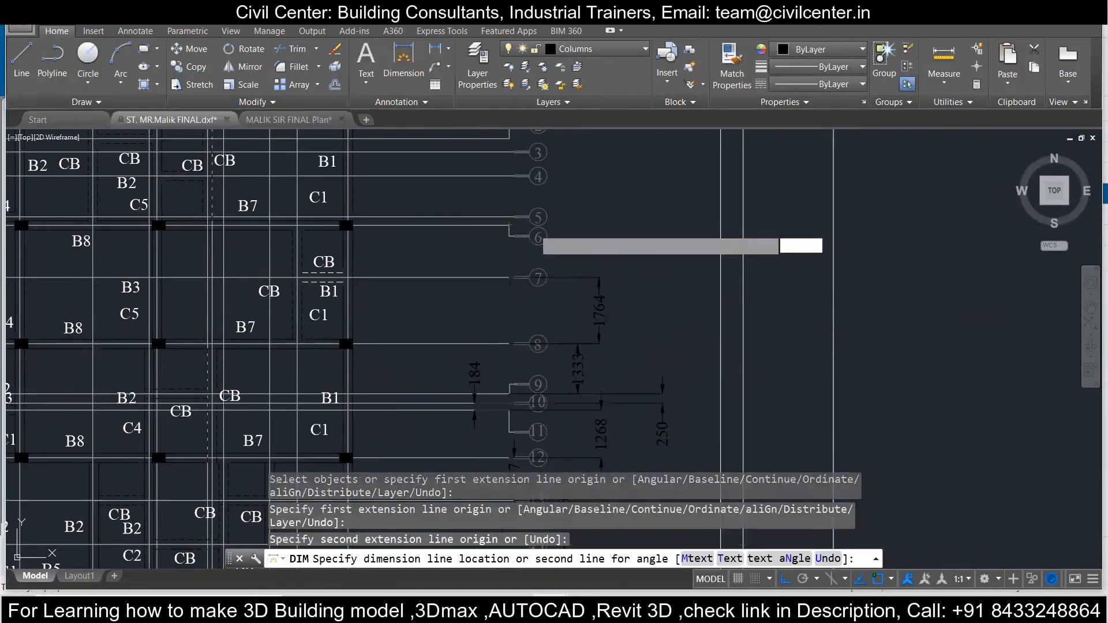
{"action": "left_click", "coordinate": [659, 252]}
Step: Dimension the spacings from grid line 6 to 5 and from 5 to 4 on the typical floor beam layout
{"action": "scroll", "coordinate": [516, 211], "scroll_direction": "up", "scroll_amount": 3}
{"action": "scroll", "coordinate": [345, 276], "scroll_direction": "down", "scroll_amount": 2}
{"action": "scroll", "coordinate": [360, 260], "scroll_direction": "up", "scroll_amount": 2}
{"action": "left_click", "coordinate": [461, 287]}
{"action": "scroll", "coordinate": [461, 288], "scroll_direction": "down", "scroll_amount": 1}
{"action": "scroll", "coordinate": [464, 164], "scroll_direction": "up", "scroll_amount": 4}
{"action": "left_click", "coordinate": [525, 177]}
{"action": "scroll", "coordinate": [524, 179], "scroll_direction": "down", "scroll_amount": 4}
{"action": "left_click", "coordinate": [664, 243]}
Step: Dimension the spacing between grid lines 4 and 3 outside the typical floor beam layout's grid bubbles
{"action": "scroll", "coordinate": [561, 176], "scroll_direction": "up", "scroll_amount": 3}
{"action": "left_click", "coordinate": [421, 458]}
{"action": "scroll", "coordinate": [426, 203], "scroll_direction": "down", "scroll_amount": 3}
{"action": "scroll", "coordinate": [426, 208], "scroll_direction": "up", "scroll_amount": 6}
{"action": "left_click", "coordinate": [425, 223]}
{"action": "scroll", "coordinate": [426, 223], "scroll_direction": "down", "scroll_amount": 6}
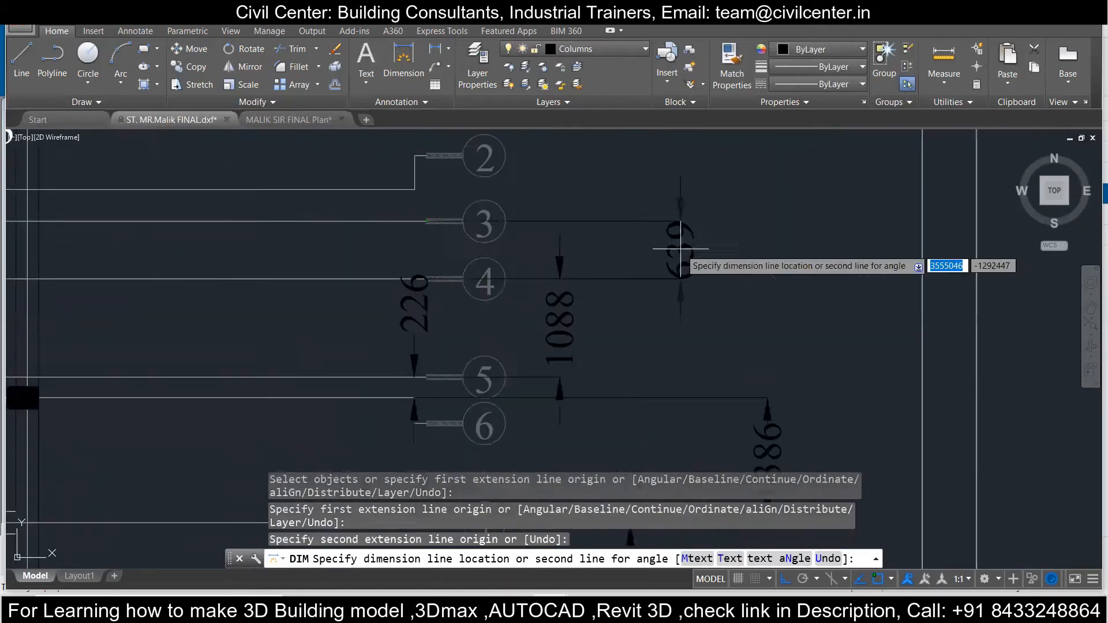
{"action": "left_click", "coordinate": [717, 249]}
Step: Dimension the spacings from grid line 3 to 2, outside the bubbles, and from 2 to 1, inside them
{"action": "scroll", "coordinate": [716, 248], "scroll_direction": "down", "scroll_amount": 2}
{"action": "scroll", "coordinate": [654, 200], "scroll_direction": "up", "scroll_amount": 3}
{"action": "left_click", "coordinate": [441, 354]}
{"action": "left_click", "coordinate": [422, 303]}
{"action": "left_click", "coordinate": [992, 329]}
{"action": "left_click", "coordinate": [422, 303]}
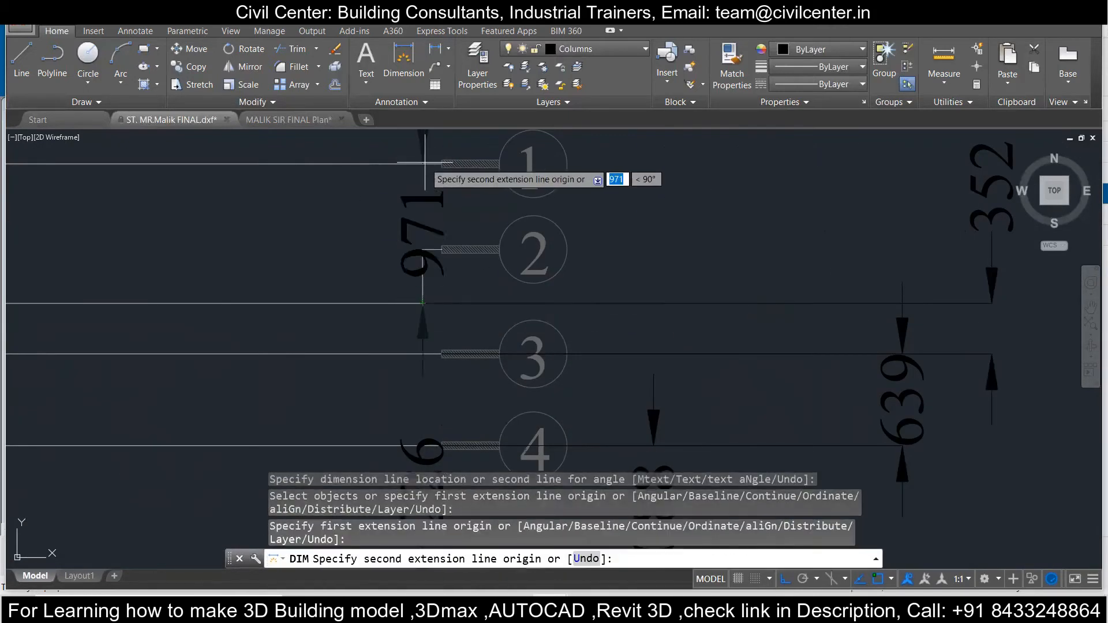
{"action": "left_click", "coordinate": [426, 163]}
{"action": "left_click", "coordinate": [423, 221]}
Step: Examine the grid spacing dimensions around the typical floor beam layout and the plinth beam layout
{"action": "scroll", "coordinate": [576, 162], "scroll_direction": "down", "scroll_amount": 3}
{"action": "scroll", "coordinate": [577, 199], "scroll_direction": "down", "scroll_amount": 3}
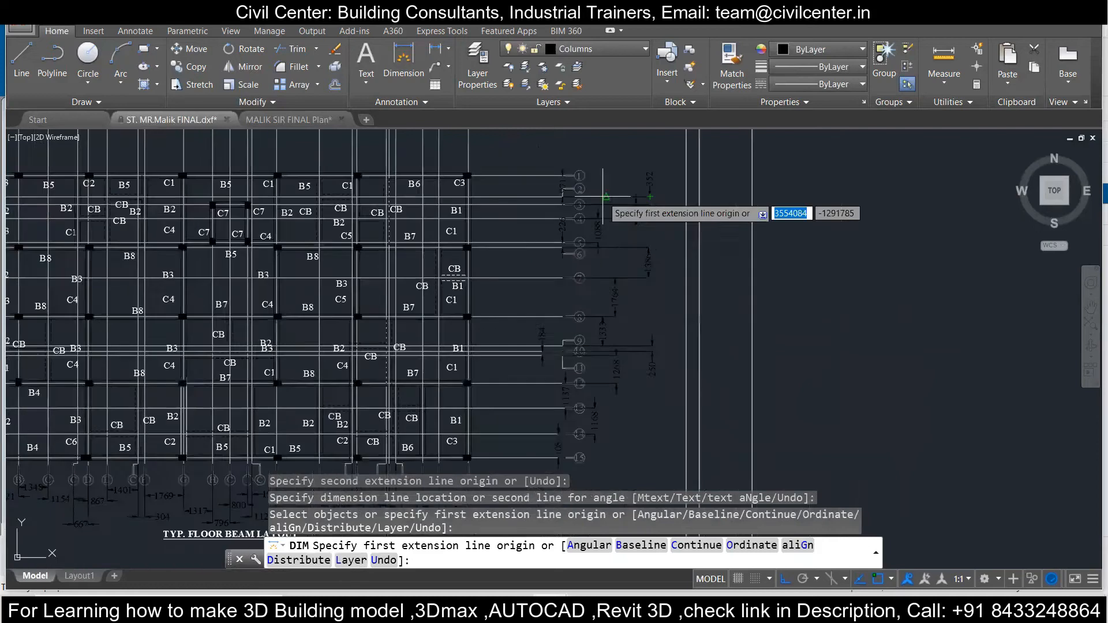
{"action": "scroll", "coordinate": [601, 213], "scroll_direction": "down", "scroll_amount": 3}
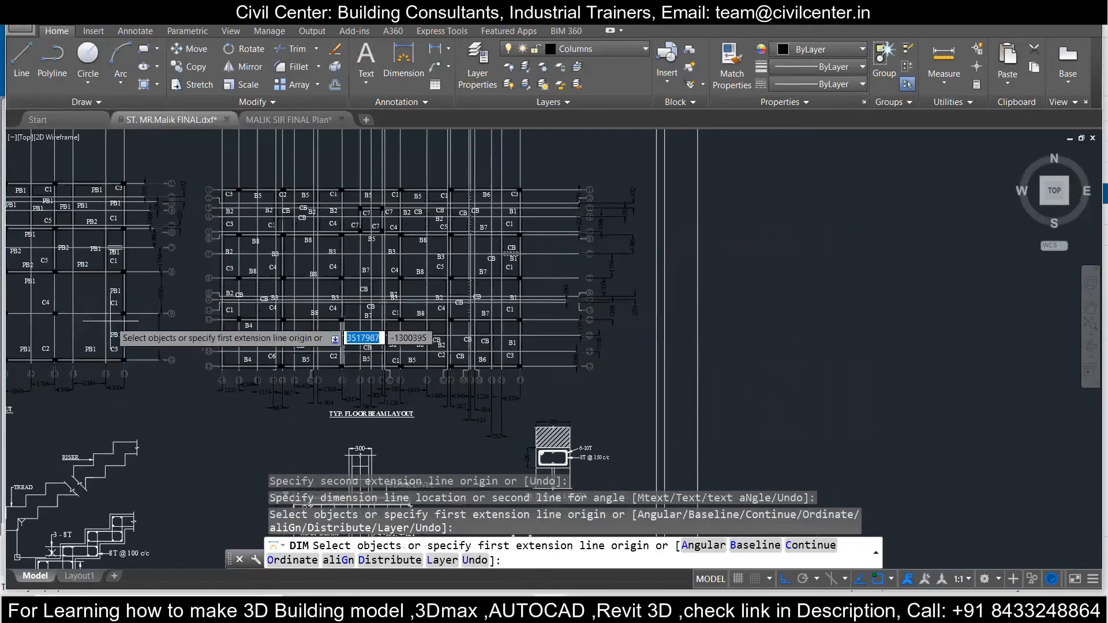
{"action": "scroll", "coordinate": [614, 181], "scroll_direction": "up", "scroll_amount": 2}
{"action": "middle_click_drag", "start_coordinate": [638, 269], "coordinate": [741, 141]}
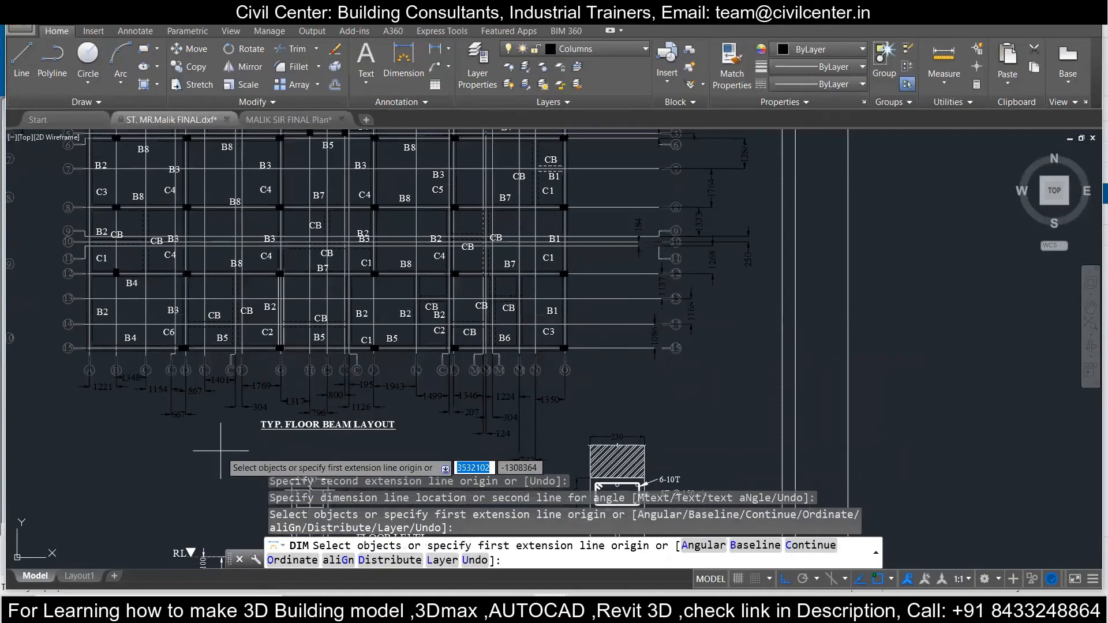
{"action": "scroll", "coordinate": [173, 375], "scroll_direction": "down", "scroll_amount": 5}
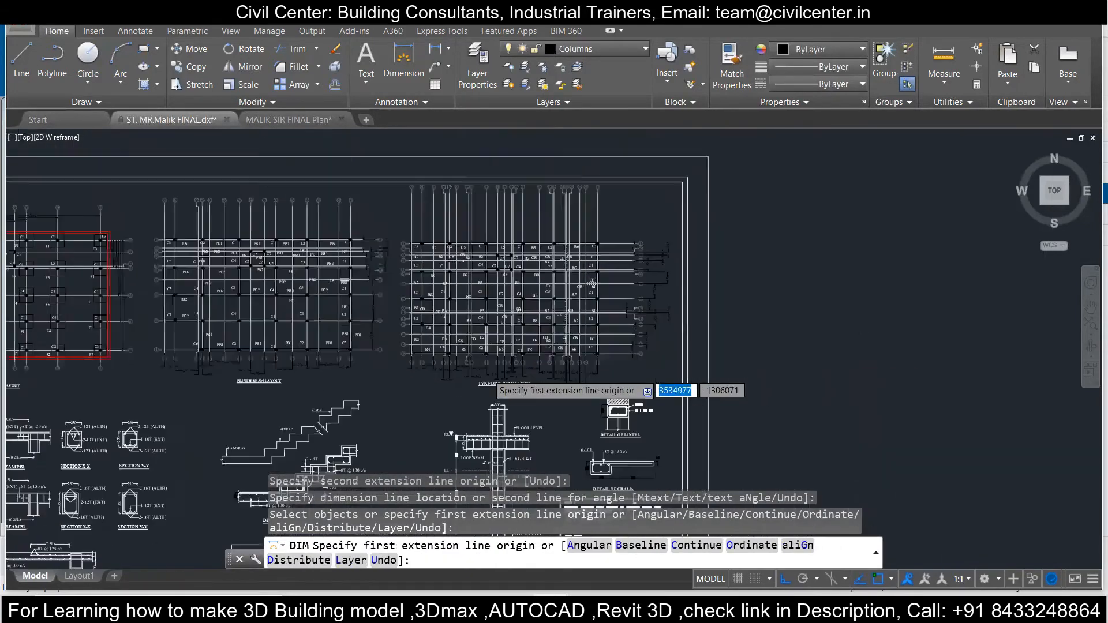
{"action": "middle_click_drag", "start_coordinate": [180, 363], "coordinate": [324, 357]}
{"action": "scroll", "coordinate": [478, 326], "scroll_direction": "up", "scroll_amount": 3}
{"action": "mouse_move", "coordinate": [521, 348]}
{"action": "middle_mouse_down"}
{"action": "mouse_move", "coordinate": [390, 299]}
{"action": "mouse_move", "coordinate": [374, 269]}
{"action": "middle_mouse_up"}
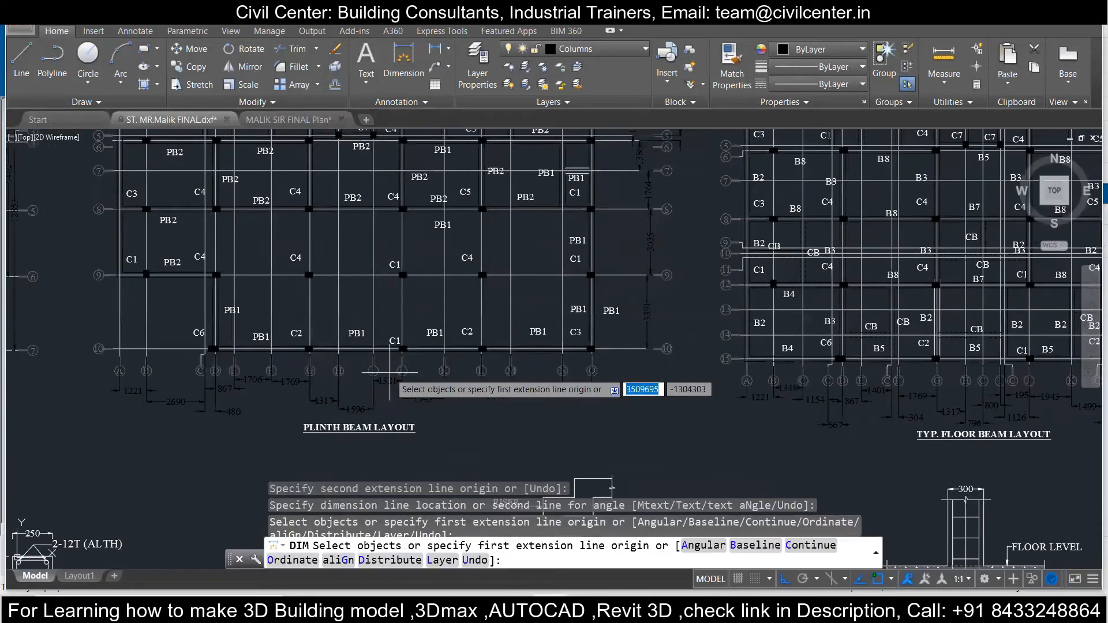
Step: Compare the lettered grid spacings below the plinth beam layout with those below the typical floor beam layout
{"action": "mouse_move", "coordinate": [396, 346]}
{"action": "middle_mouse_down"}
{"action": "mouse_move", "coordinate": [398, 173]}
{"action": "mouse_move", "coordinate": [397, 183]}
{"action": "mouse_move", "coordinate": [309, 214]}
{"action": "middle_mouse_up"}
{"action": "scroll", "coordinate": [424, 314], "scroll_direction": "down", "scroll_amount": 5}
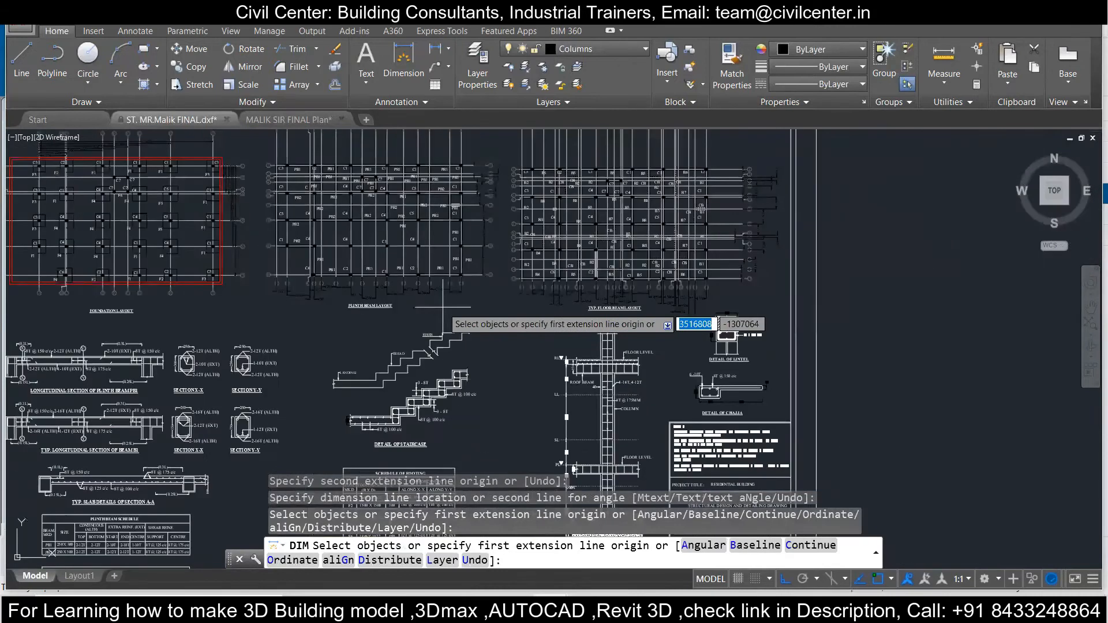
{"action": "scroll", "coordinate": [458, 323], "scroll_direction": "up", "scroll_amount": 2}
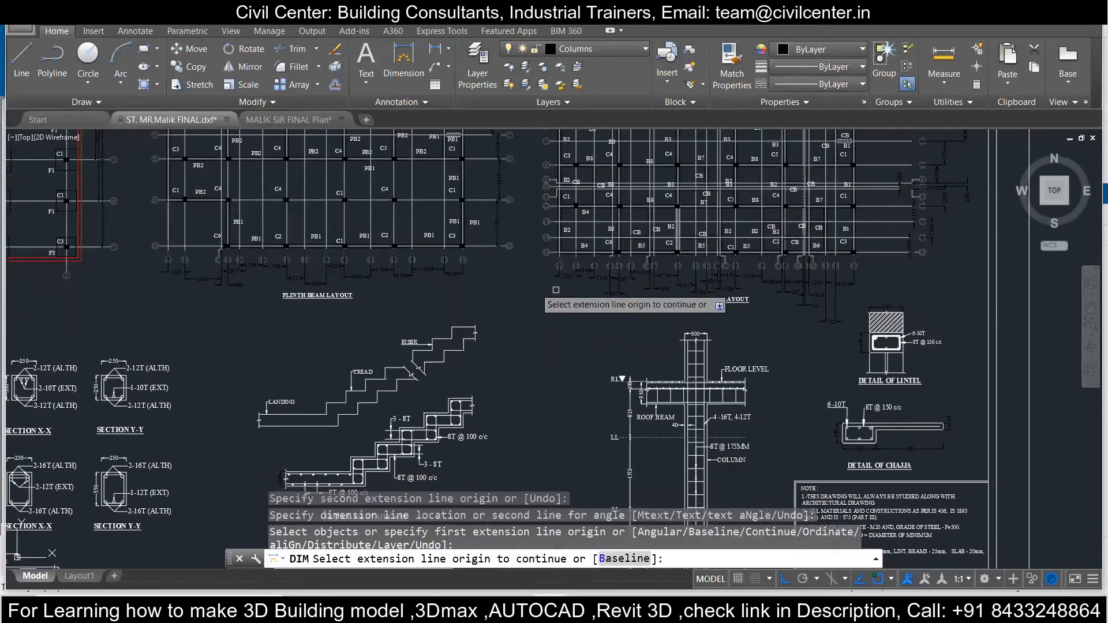
{"action": "middle_click_drag", "start_coordinate": [732, 301], "coordinate": [482, 259]}
{"action": "middle_click_drag", "start_coordinate": [52, 263], "coordinate": [369, 267]}
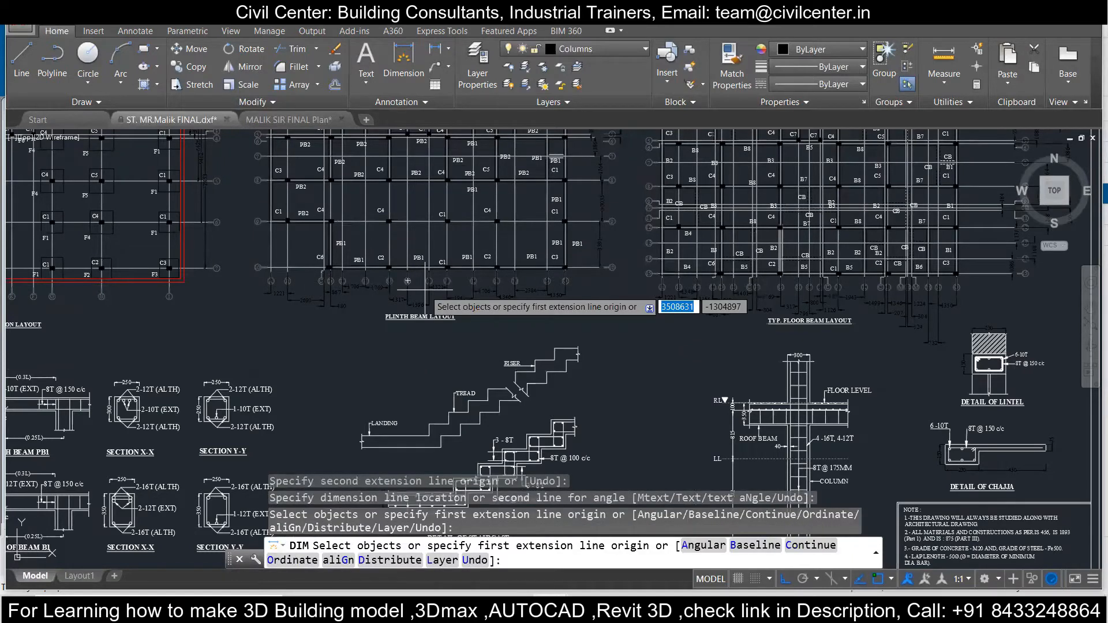
{"action": "middle_click_drag", "start_coordinate": [785, 320], "coordinate": [547, 338]}
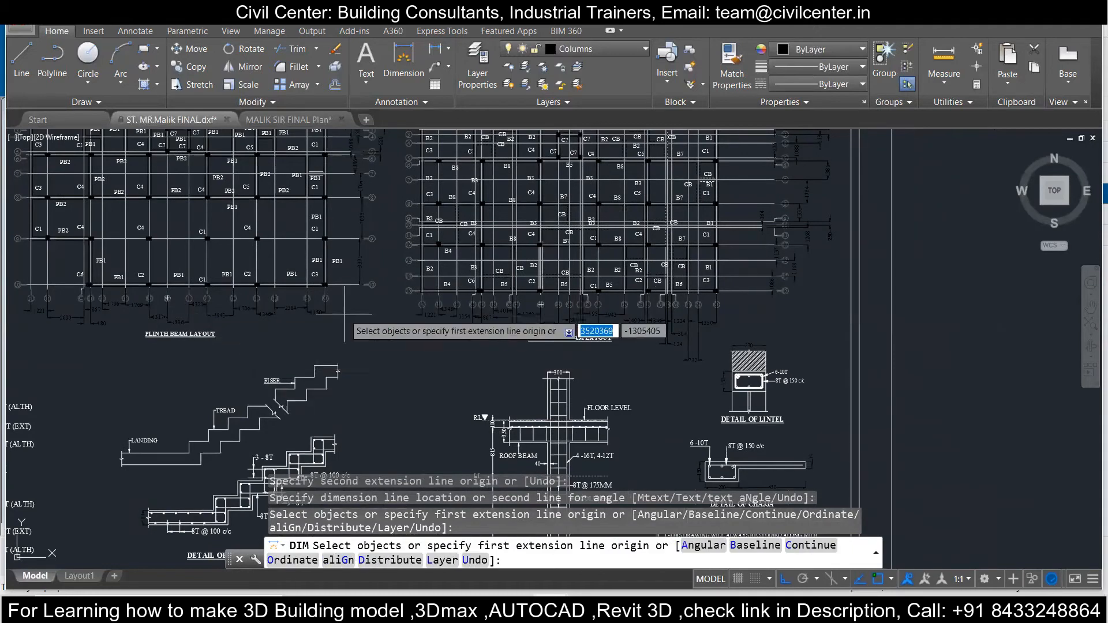
{"action": "middle_click_drag", "start_coordinate": [101, 240], "coordinate": [357, 330]}
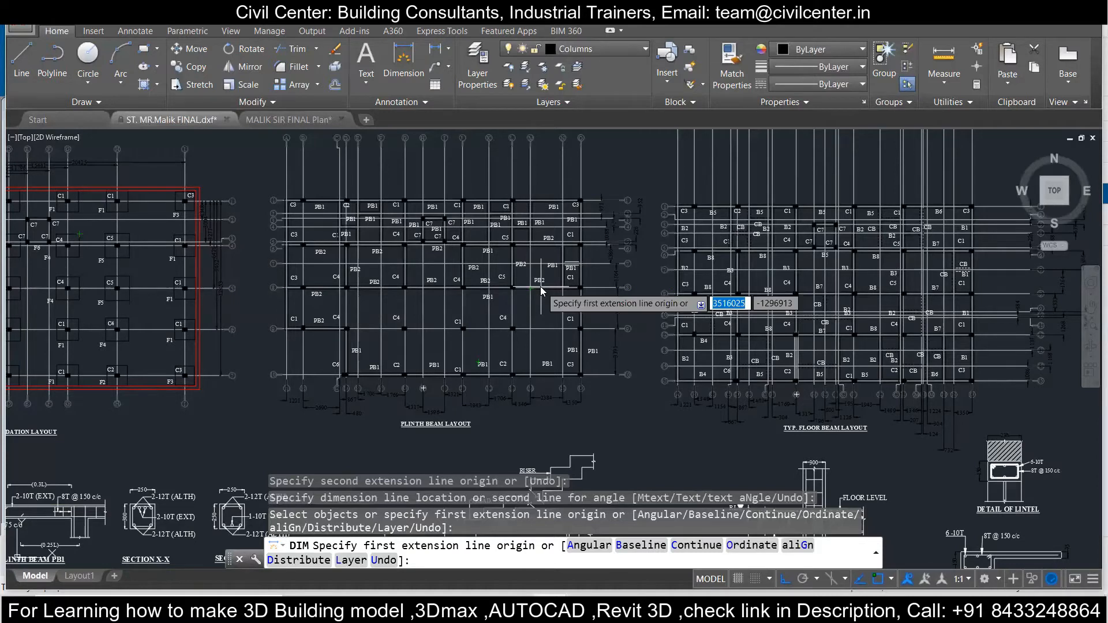
{"action": "key", "text": "Escape"}
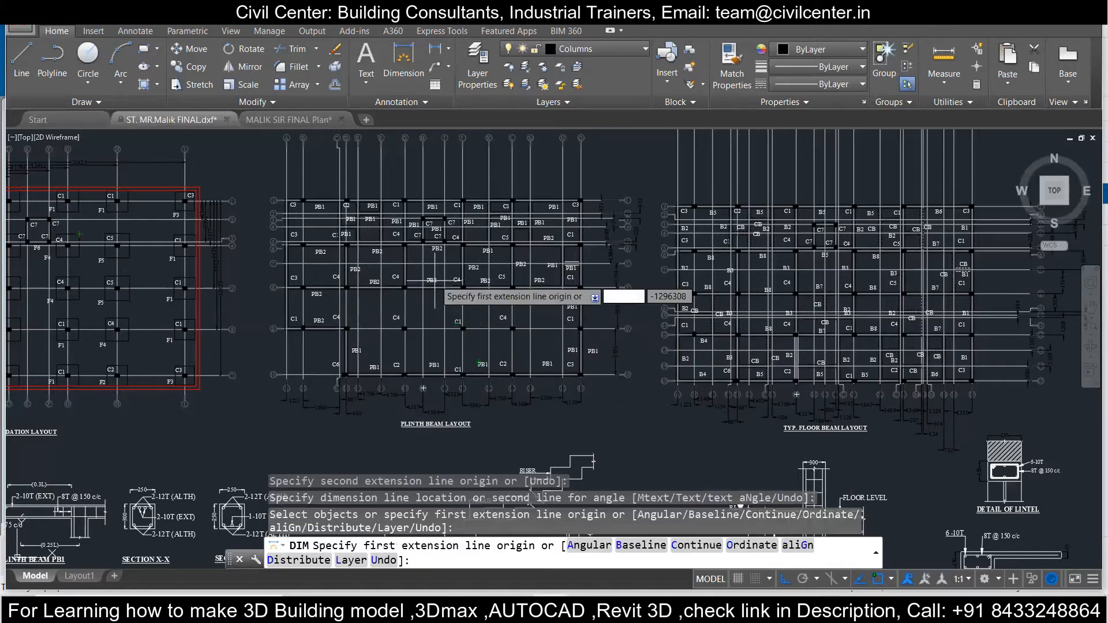
Step: Review the lettered and numbered grid lines across the plinth and typical floor beam layouts to see which layout has more grids
{"action": "scroll", "coordinate": [433, 283], "scroll_direction": "up", "scroll_amount": 3}
{"action": "scroll", "coordinate": [433, 283], "scroll_direction": "down", "scroll_amount": 3}
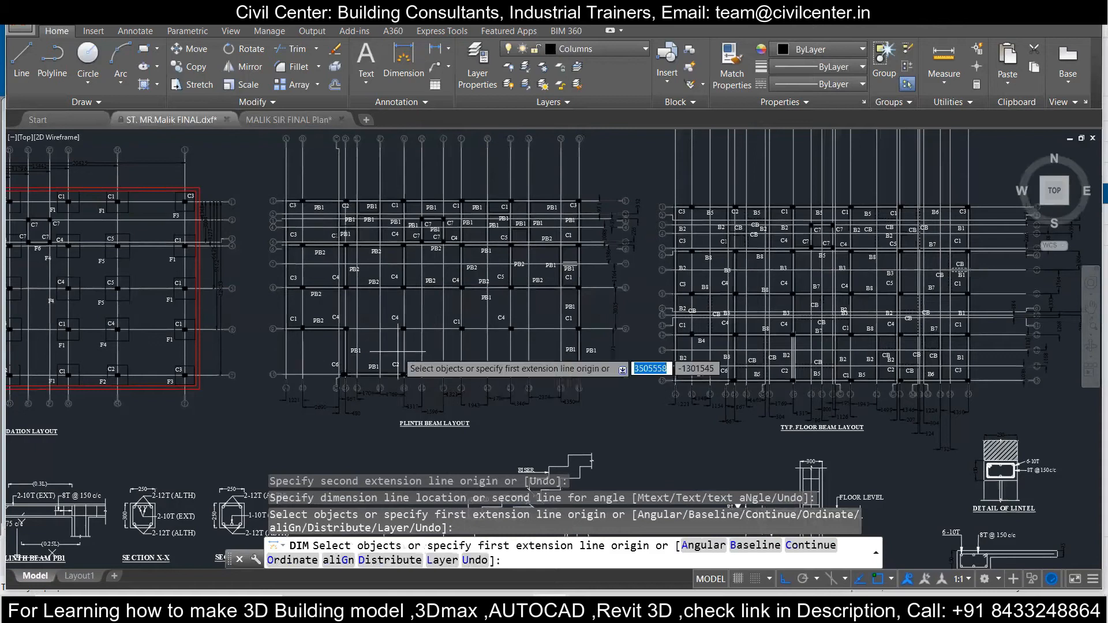
{"action": "scroll", "coordinate": [440, 303], "scroll_direction": "up", "scroll_amount": 2}
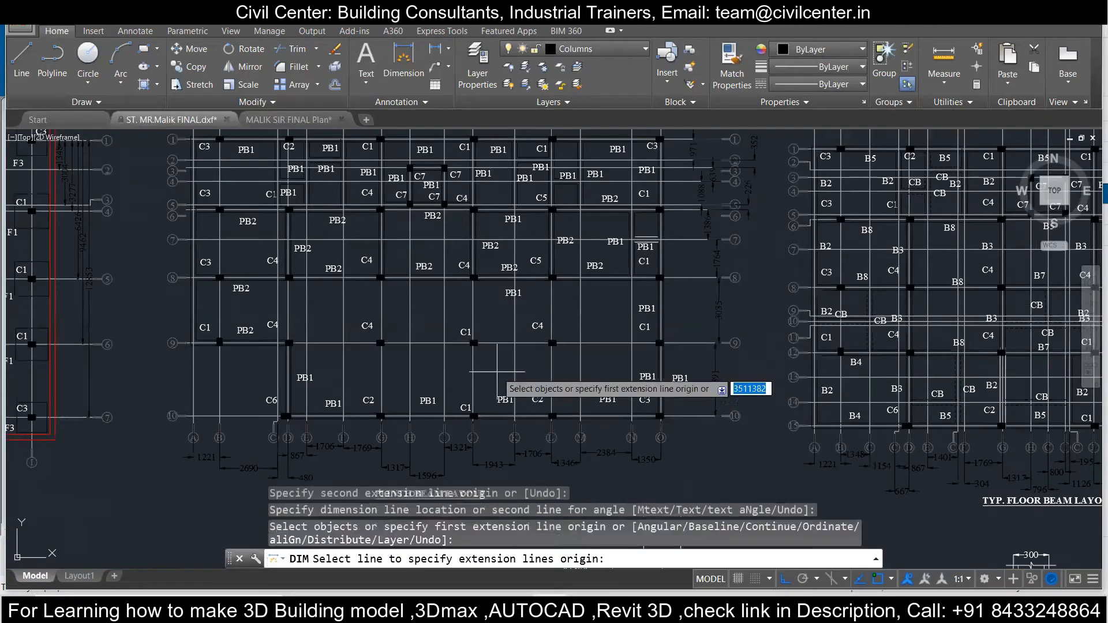
{"action": "middle_click_drag", "start_coordinate": [525, 288], "coordinate": [171, 287]}
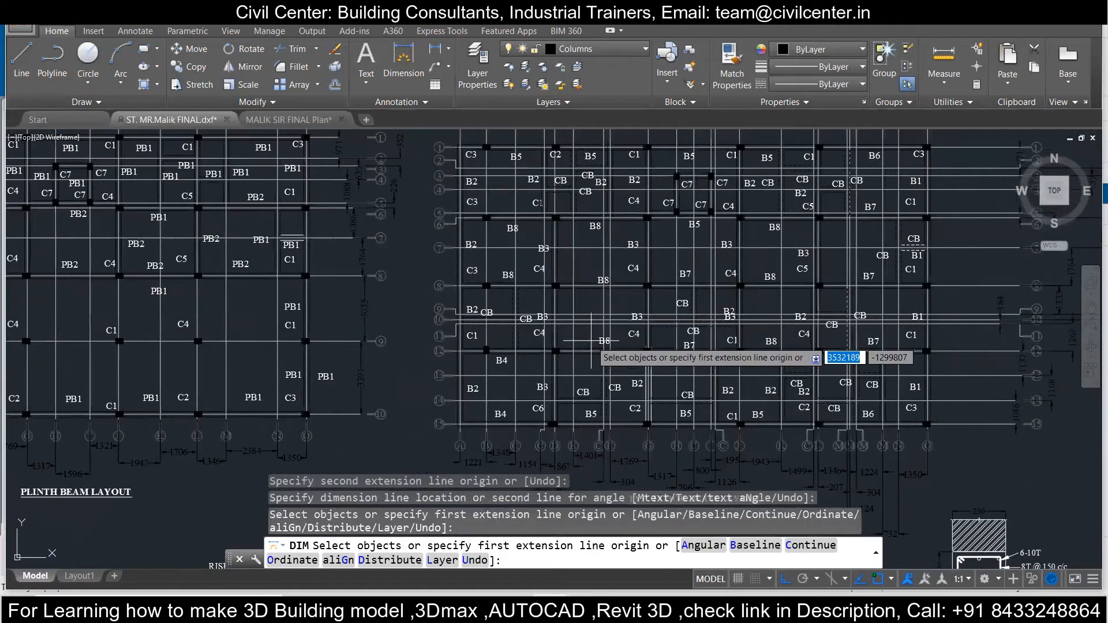
{"action": "scroll", "coordinate": [584, 273], "scroll_direction": "down", "scroll_amount": 4}
{"action": "scroll", "coordinate": [642, 382], "scroll_direction": "up", "scroll_amount": 4}
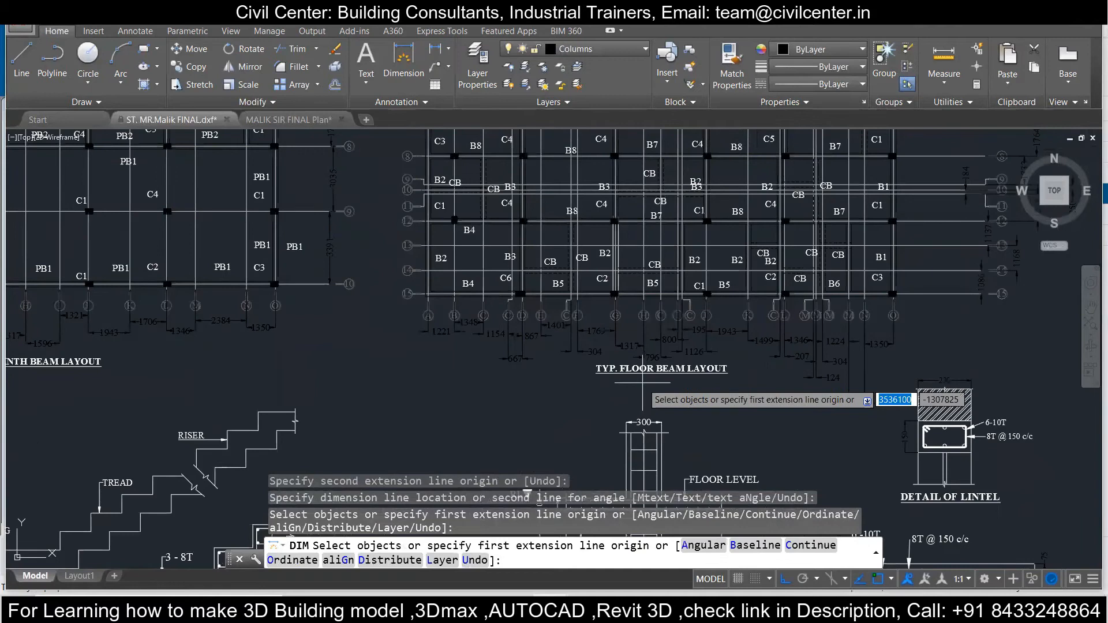
{"action": "middle_click_drag", "start_coordinate": [517, 317], "coordinate": [318, 405]}
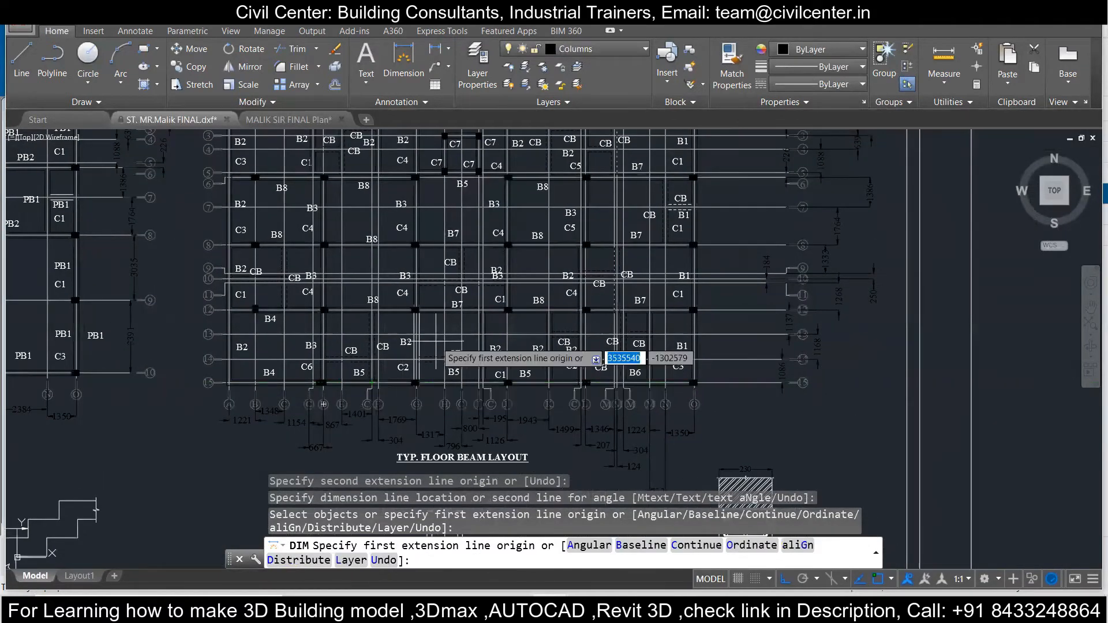
{"action": "middle_click_drag", "start_coordinate": [503, 272], "coordinate": [479, 332]}
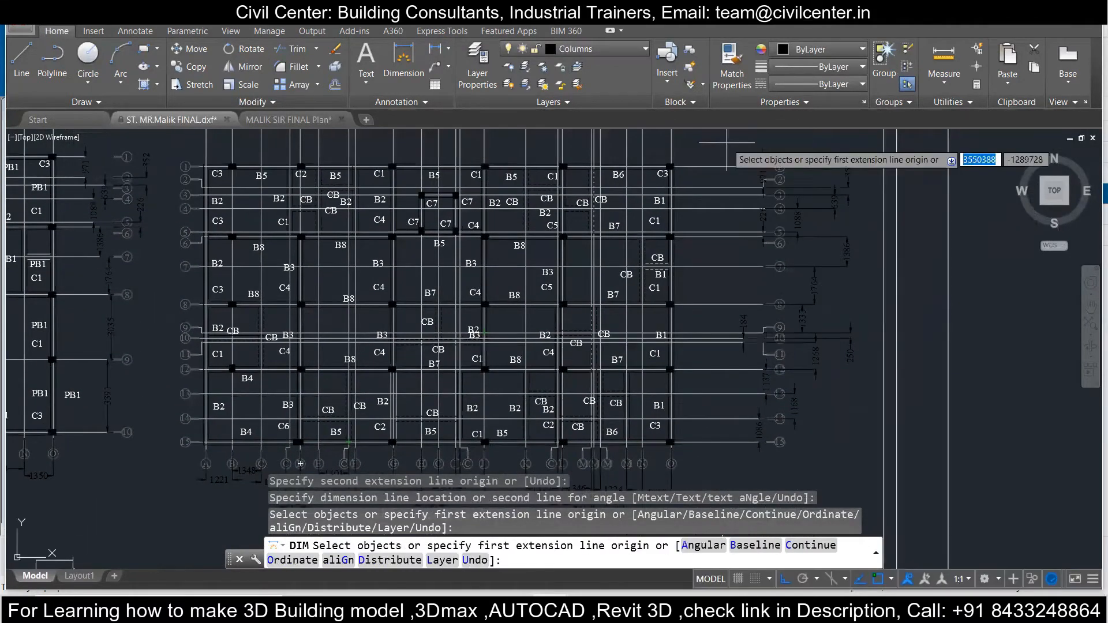
{"action": "middle_click_drag", "start_coordinate": [309, 346], "coordinate": [653, 300]}
{"action": "middle_click_drag", "start_coordinate": [188, 347], "coordinate": [434, 333]}
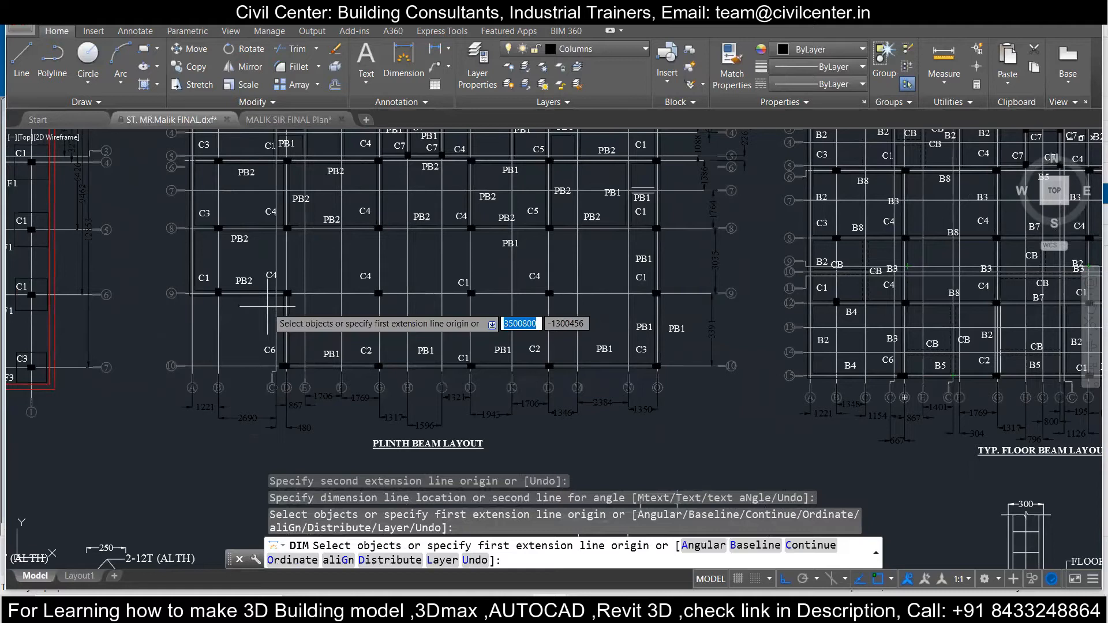
{"action": "mouse_move", "coordinate": [569, 347]}
{"action": "middle_mouse_down"}
{"action": "mouse_move", "coordinate": [326, 336]}
{"action": "mouse_move", "coordinate": [416, 353]}
{"action": "middle_mouse_up"}
{"action": "scroll", "coordinate": [327, 336], "scroll_direction": "down", "scroll_amount": 3}
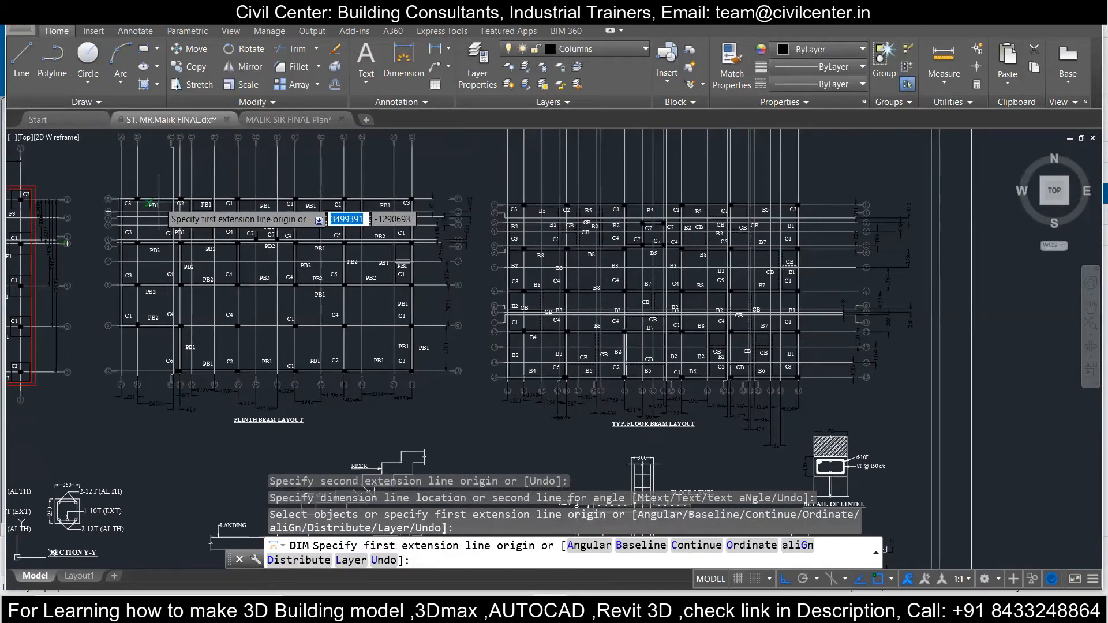
{"action": "scroll", "coordinate": [312, 214], "scroll_direction": "up", "scroll_amount": 4}
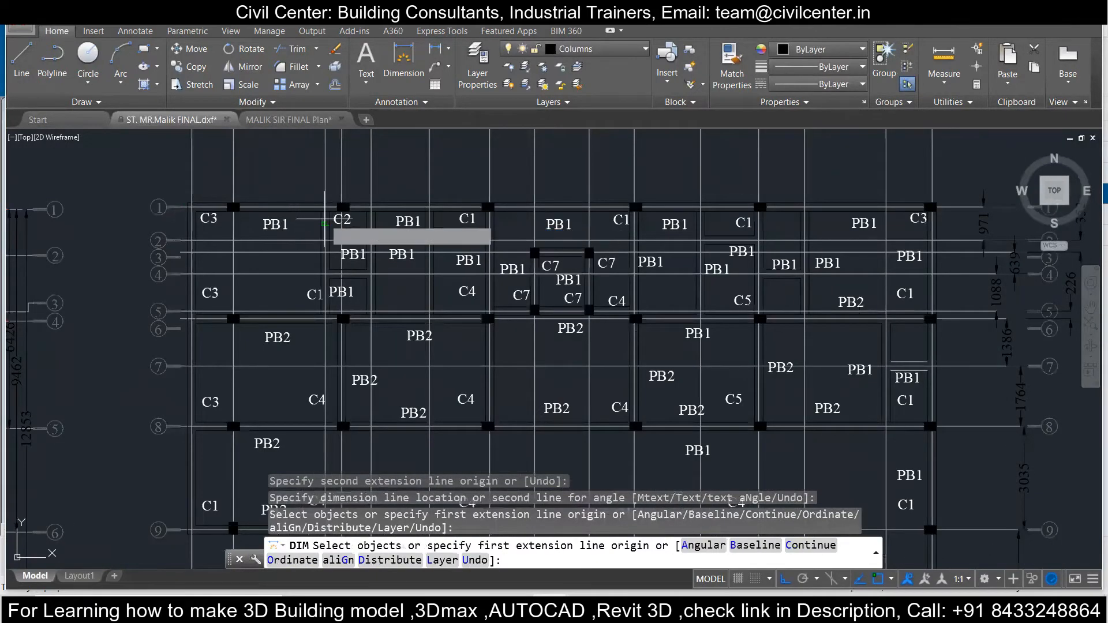
{"action": "scroll", "coordinate": [325, 220], "scroll_direction": "down", "scroll_amount": 5}
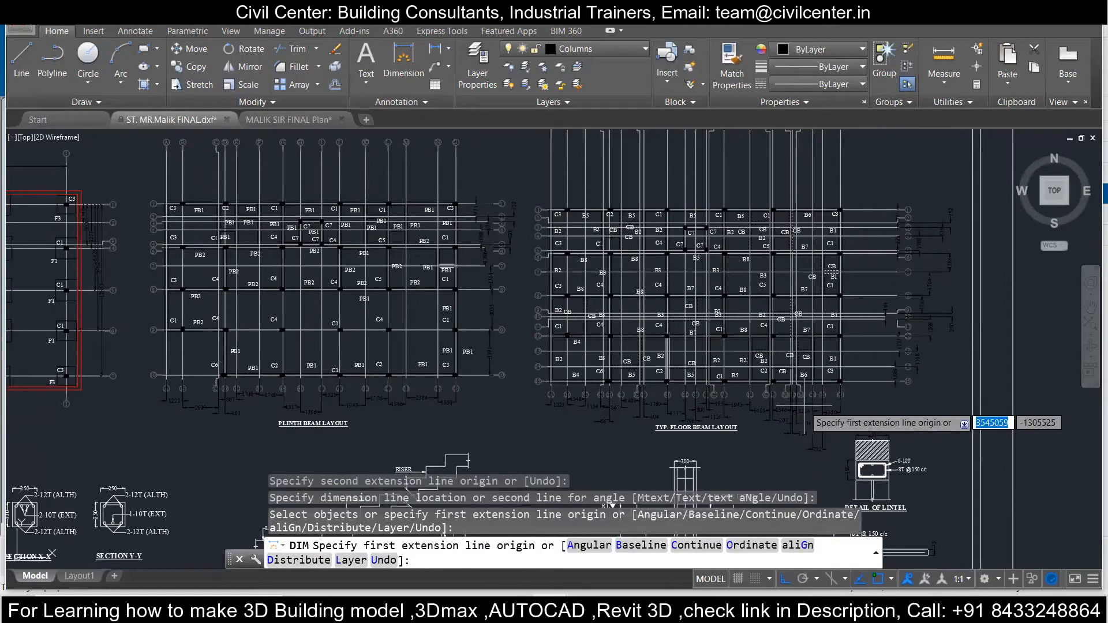
{"action": "mouse_move", "coordinate": [657, 339]}
{"action": "middle_mouse_down"}
{"action": "mouse_move", "coordinate": [766, 318]}
{"action": "mouse_move", "coordinate": [835, 321]}
{"action": "middle_mouse_up"}
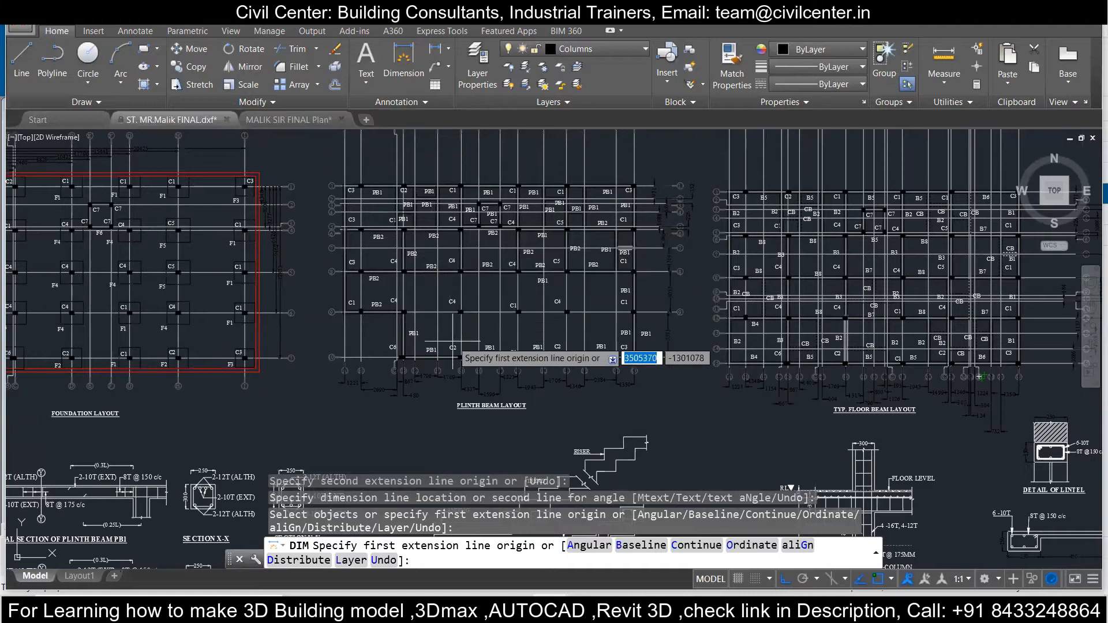
{"action": "mouse_move", "coordinate": [414, 335]}
{"action": "middle_mouse_down"}
{"action": "mouse_move", "coordinate": [398, 260]}
{"action": "mouse_move", "coordinate": [426, 275]}
{"action": "mouse_move", "coordinate": [259, 304]}
{"action": "middle_mouse_up"}
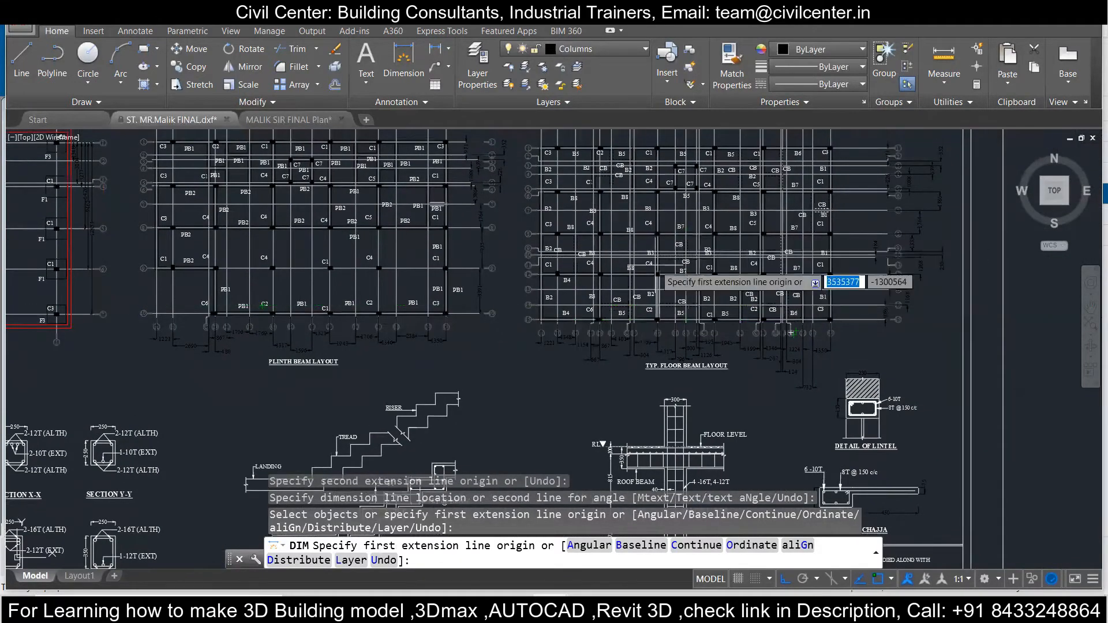
{"action": "middle_click_drag", "start_coordinate": [610, 248], "coordinate": [433, 296]}
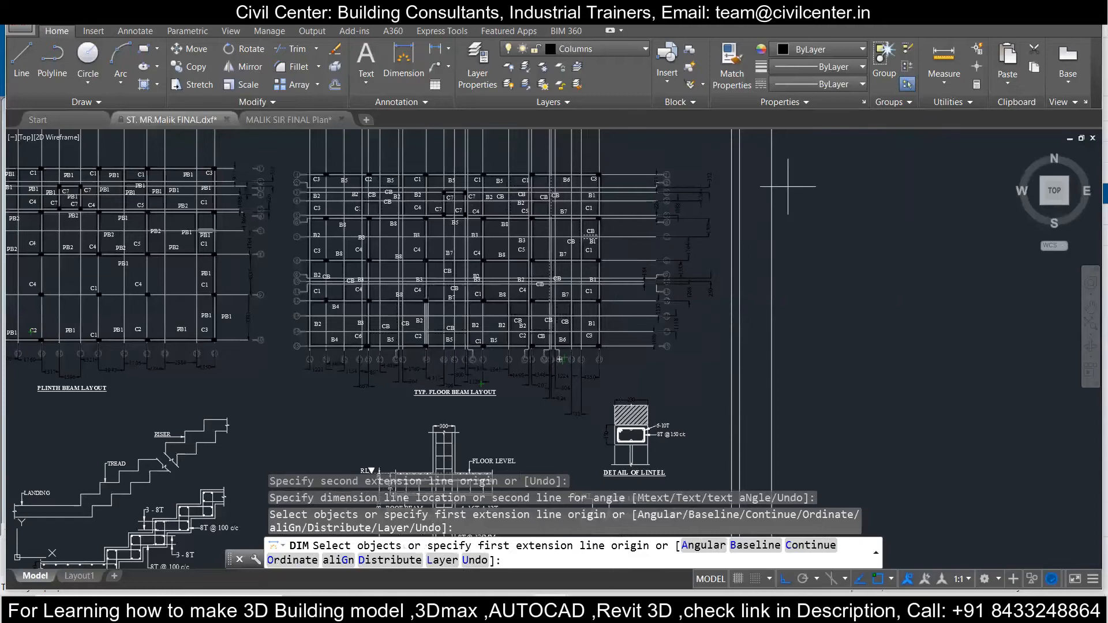
Step: End the dimension command and arrange the AutoCAD drawing side by side with Tekla Structures and its rectangular grid properties
{"action": "left_click", "coordinate": [1062, 14]}
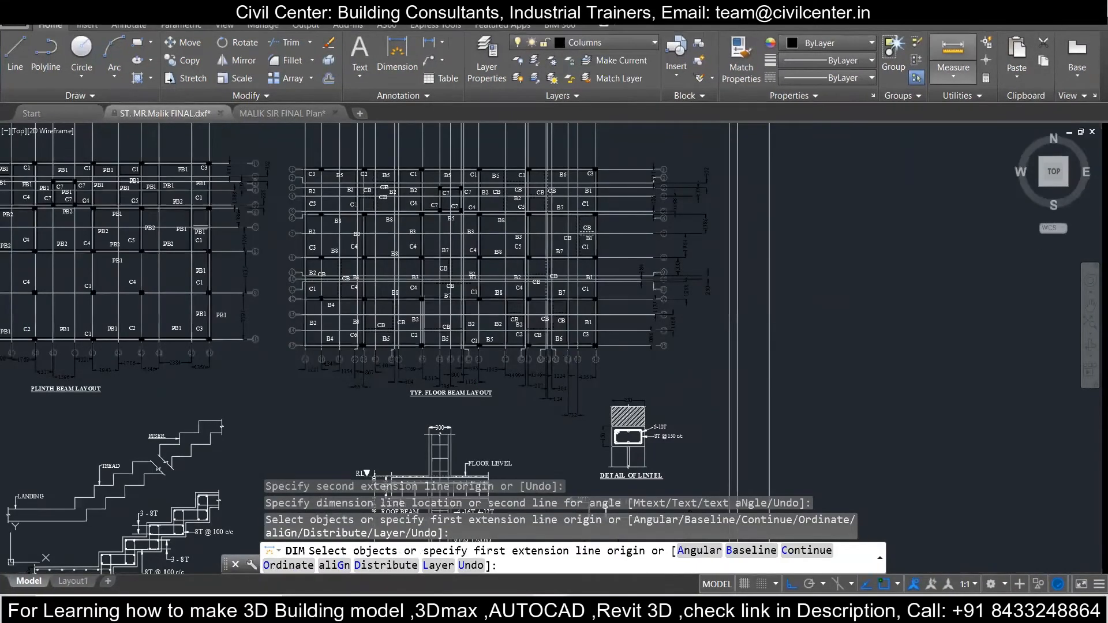
{"action": "key", "text": "Escape"}
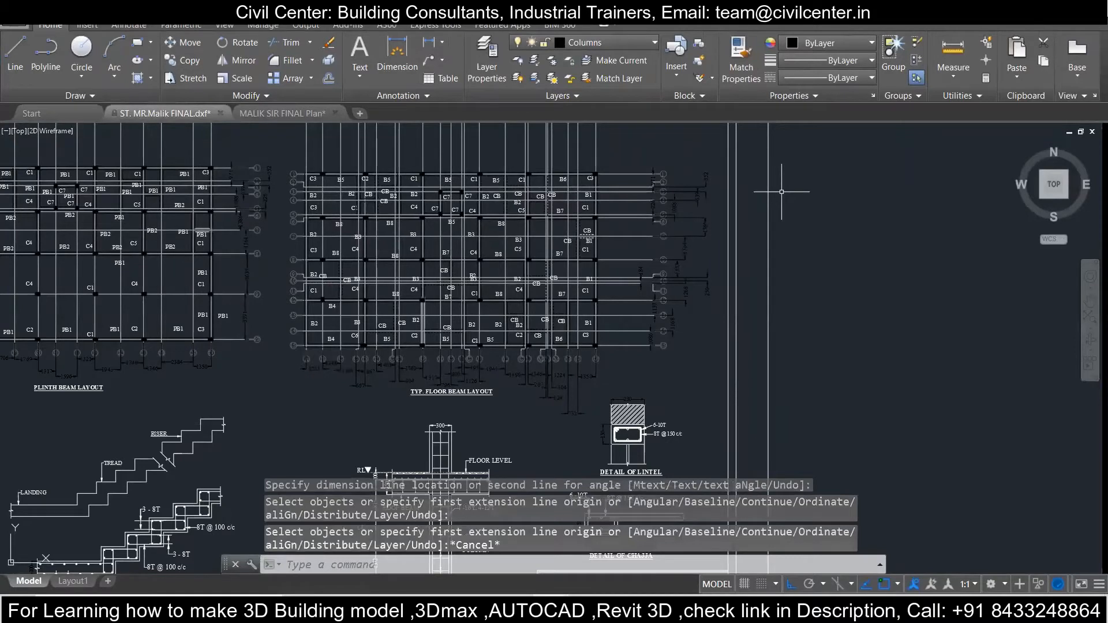
{"action": "key", "text": "super+Left"}
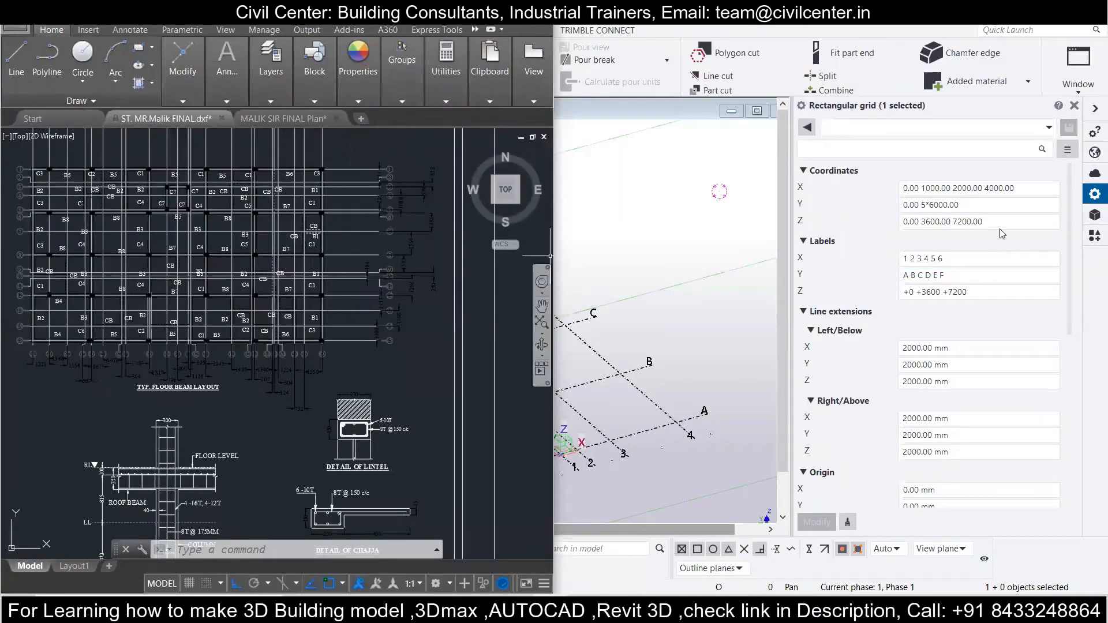
{"action": "left_click", "coordinate": [1077, 11]}
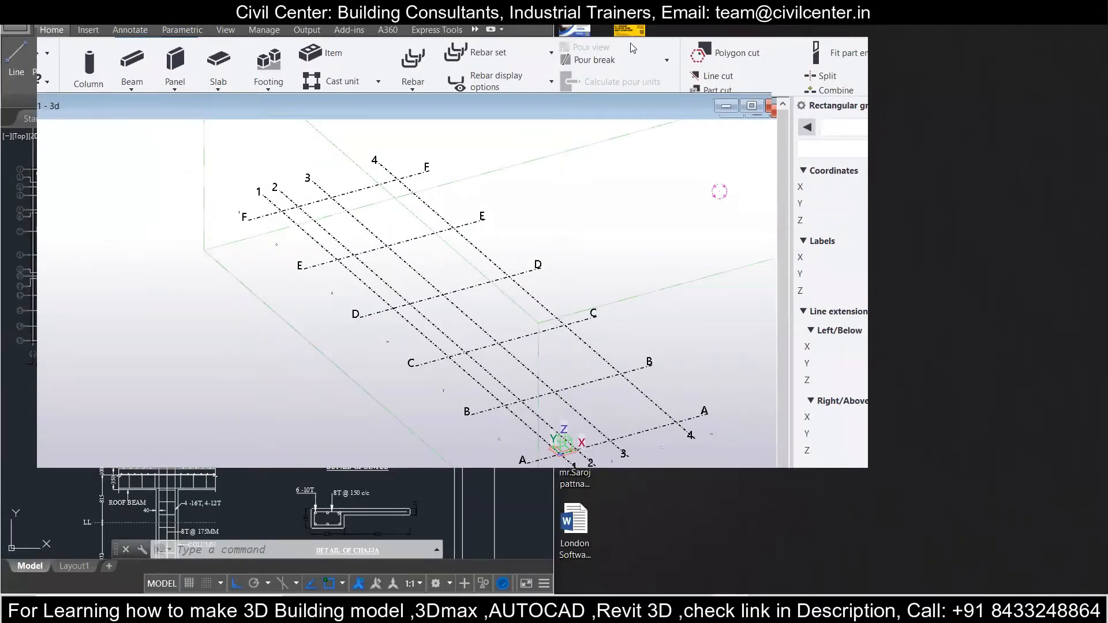
{"action": "left_click_drag", "start_coordinate": [588, 50], "coordinate": [1105, 116]}
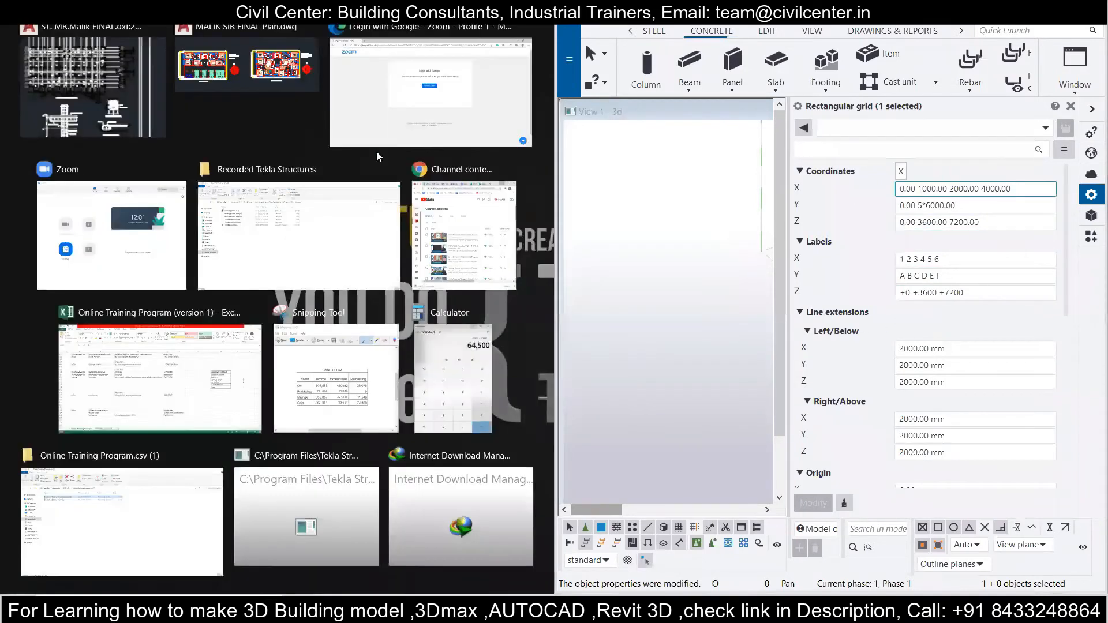
{"action": "left_click", "coordinate": [54, 75]}
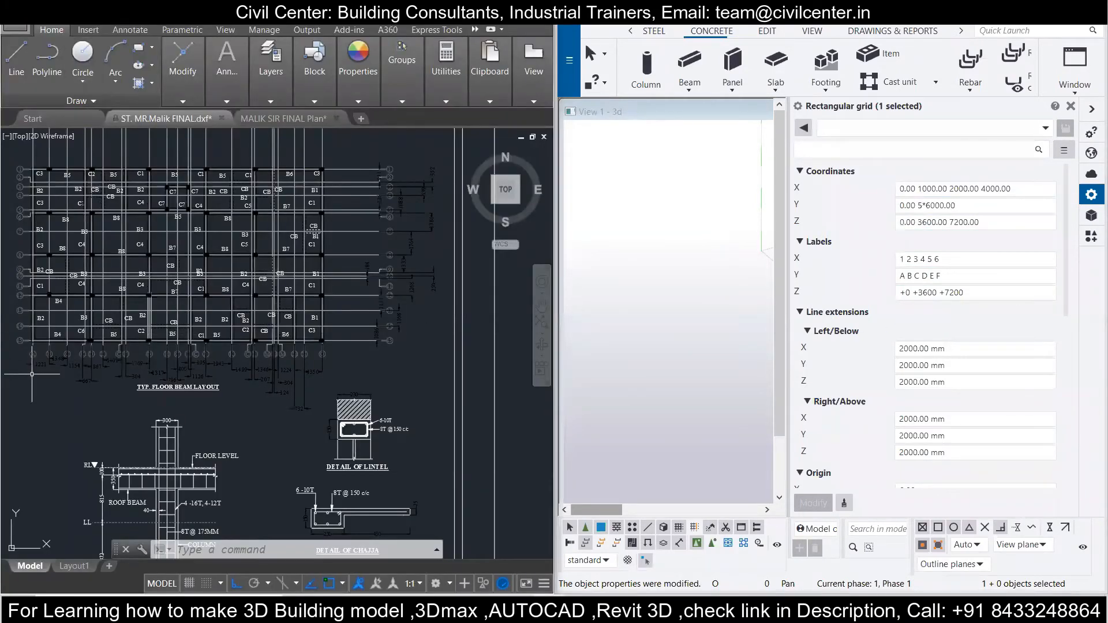
{"action": "scroll", "coordinate": [42, 372], "scroll_direction": "up", "scroll_amount": 6}
{"action": "mouse_move", "coordinate": [42, 372]}
{"action": "middle_mouse_down"}
{"action": "mouse_move", "coordinate": [112, 376]}
{"action": "mouse_move", "coordinate": [67, 393]}
{"action": "middle_mouse_up"}
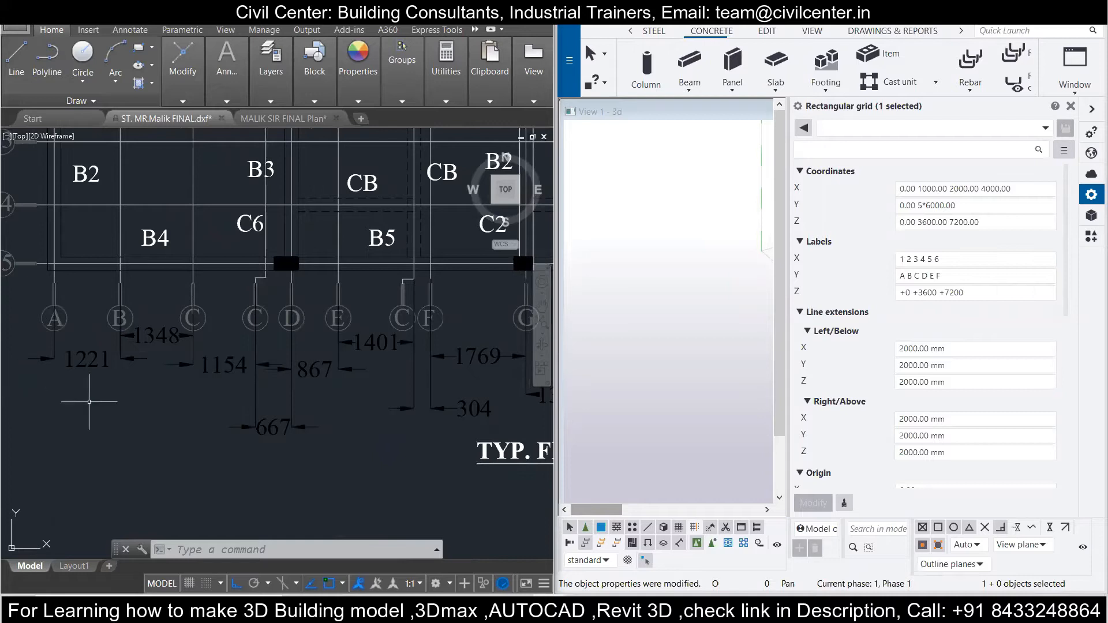
{"action": "scroll", "coordinate": [214, 344], "scroll_direction": "down", "scroll_amount": 4}
{"action": "middle_click_drag", "start_coordinate": [214, 344], "coordinate": [126, 349]}
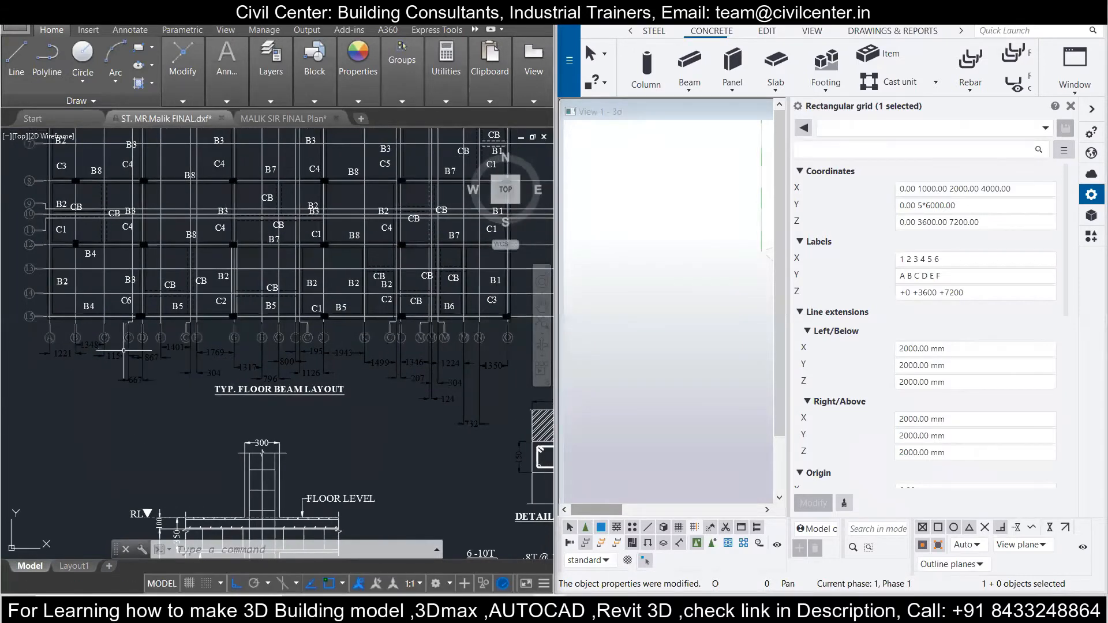
{"action": "scroll", "coordinate": [62, 367], "scroll_direction": "up", "scroll_amount": 4}
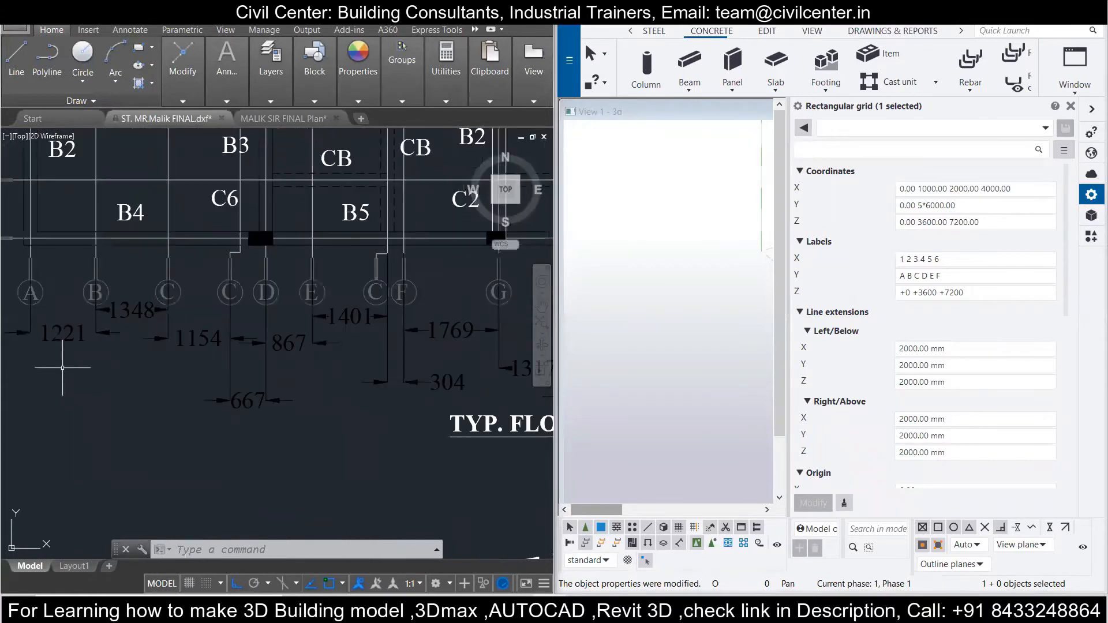
{"action": "middle_click_drag", "start_coordinate": [63, 368], "coordinate": [84, 367]}
{"action": "left_click", "coordinate": [968, 192]}
{"action": "left_click_drag", "start_coordinate": [1013, 188], "coordinate": [919, 188]}
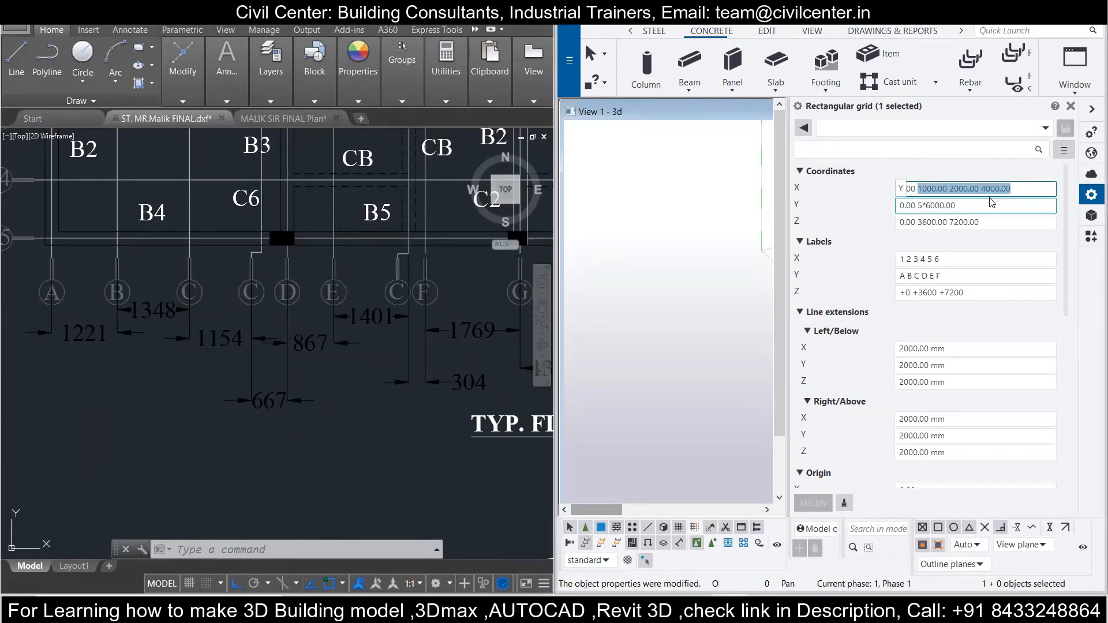
{"action": "type", "text": "12"}
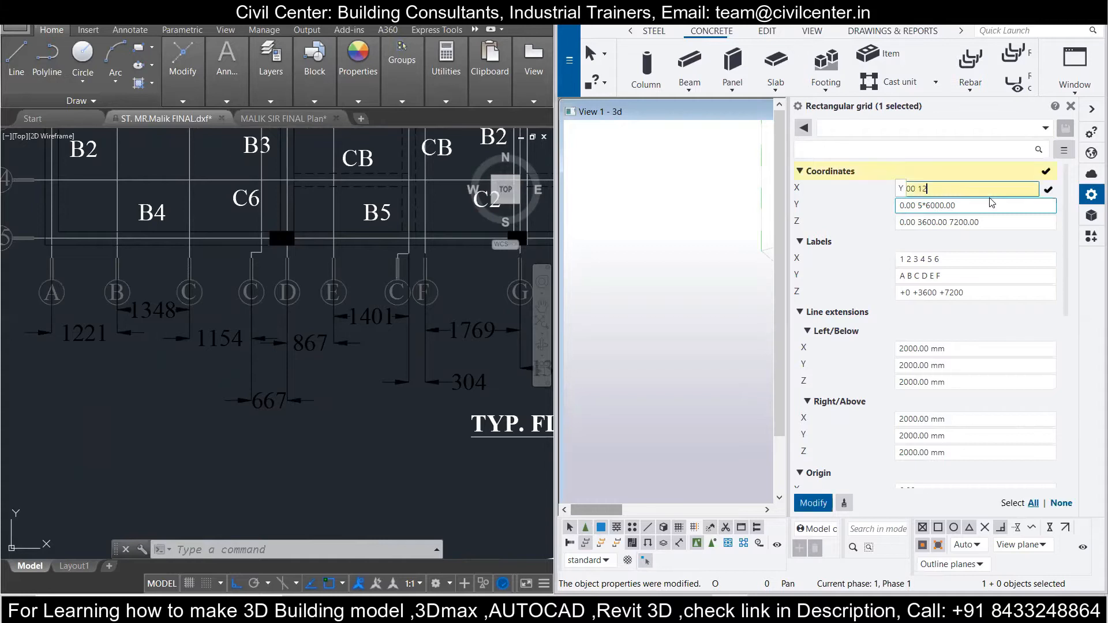
{"action": "type", "text": "21 1348 1154 667 867 1401 304"}
Step: Append 1769, the typical floor layout spacing between grid lines F and G, to the rectangular grid's X coordinates
{"action": "left_click", "coordinate": [379, 350]}
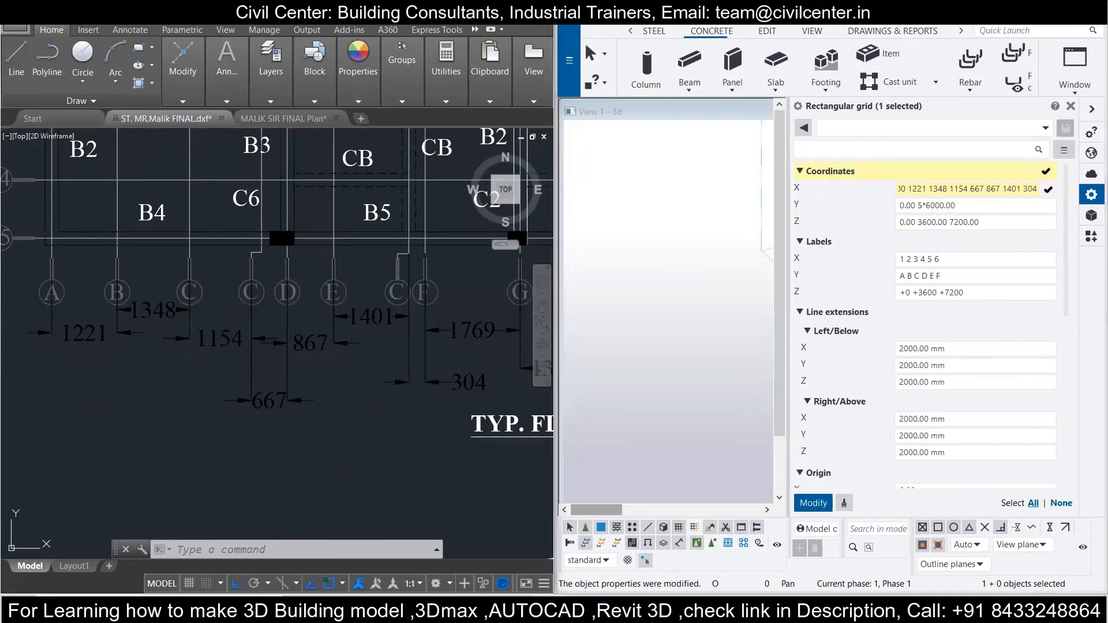
{"action": "middle_click_drag", "start_coordinate": [373, 355], "coordinate": [35, 343]}
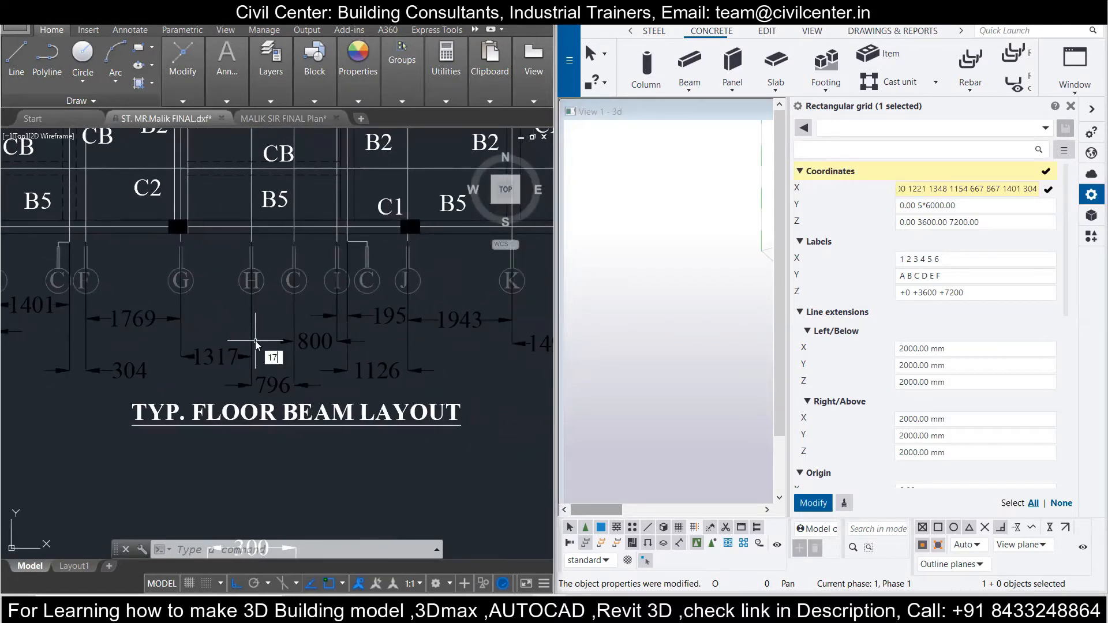
{"action": "type", "text": "69"}
{"action": "left_click", "coordinate": [1003, 189]}
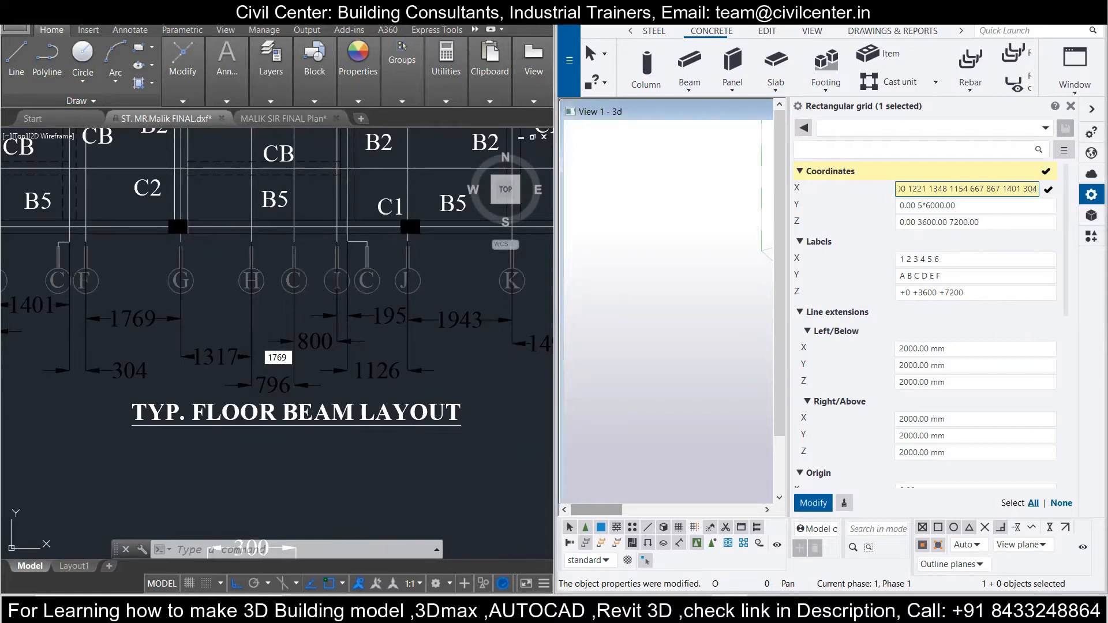
{"action": "type", "text": "17"}
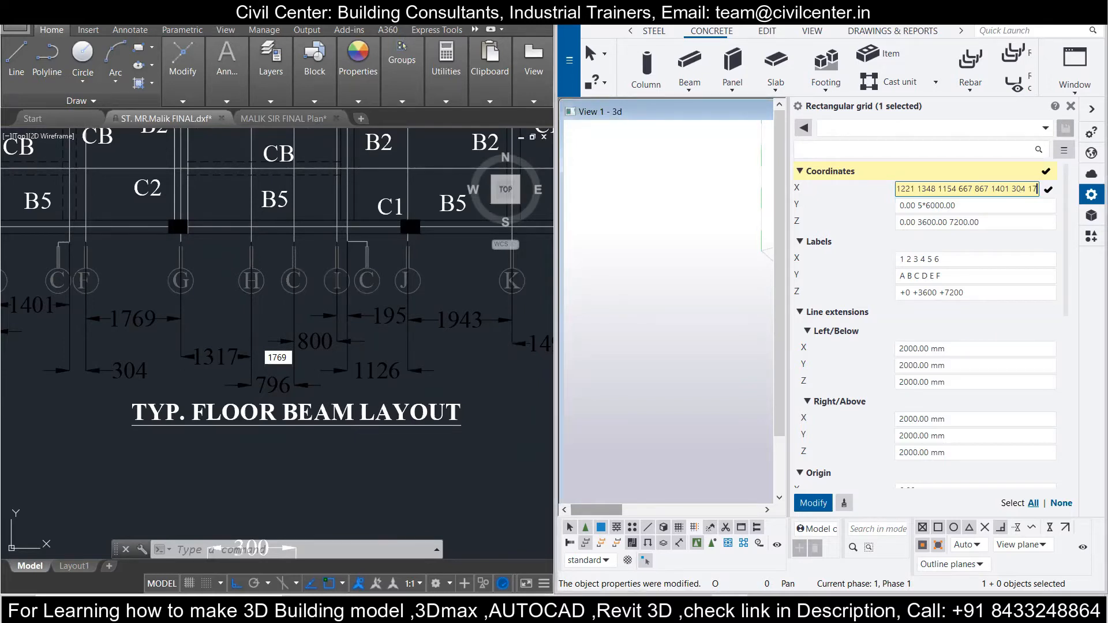
{"action": "type", "text": "69"}
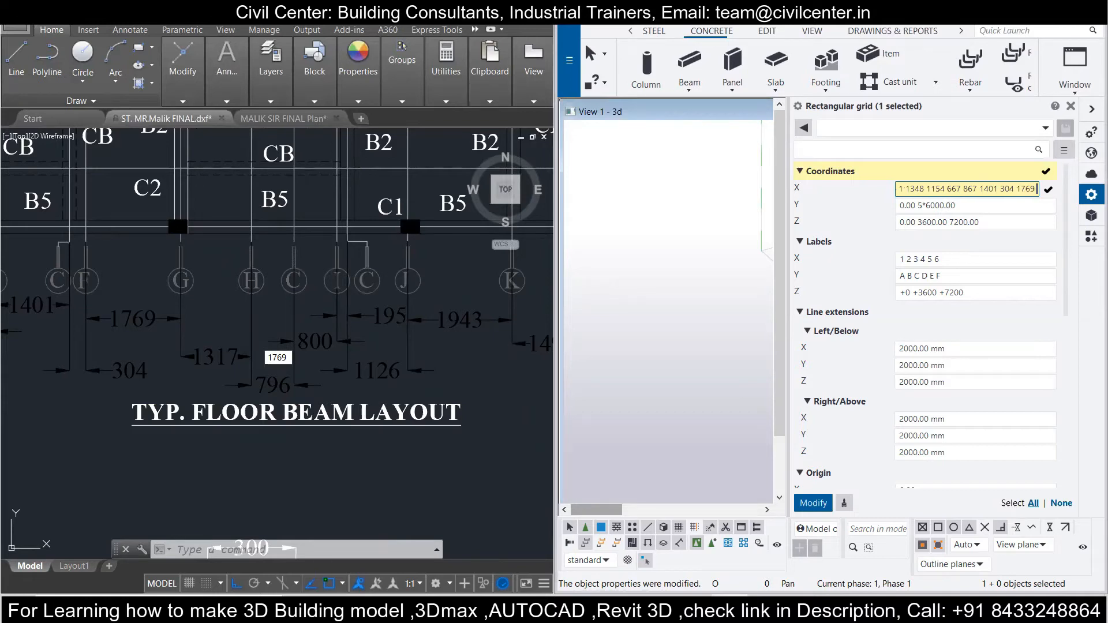
{"action": "type", "text": " 1317"}
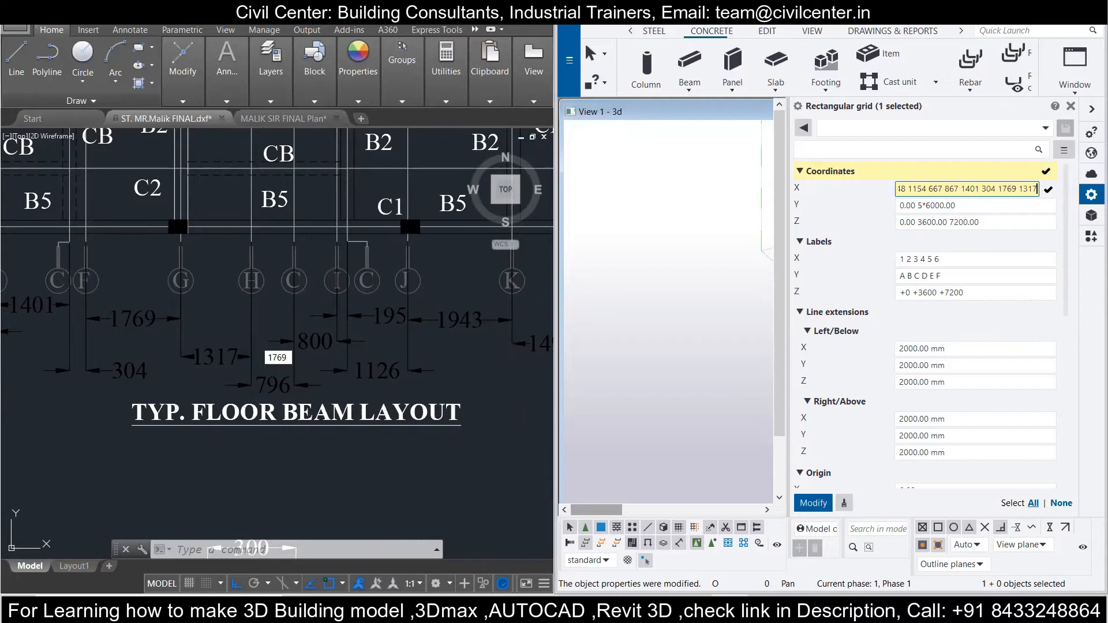
{"action": "type", "text": " 796"}
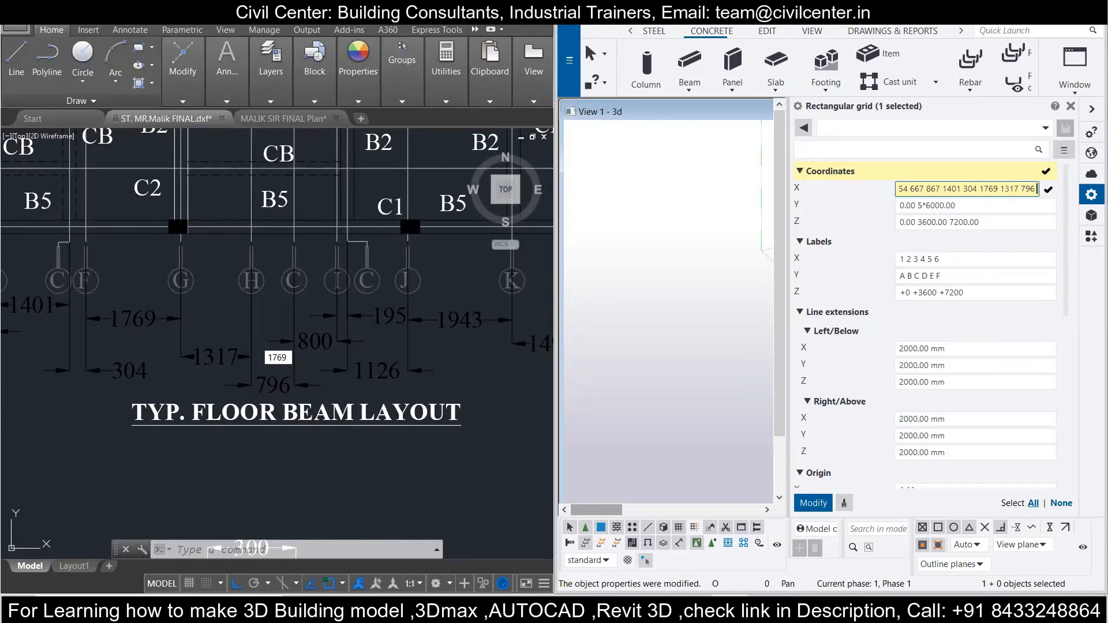
{"action": "type", "text": " 800 195"}
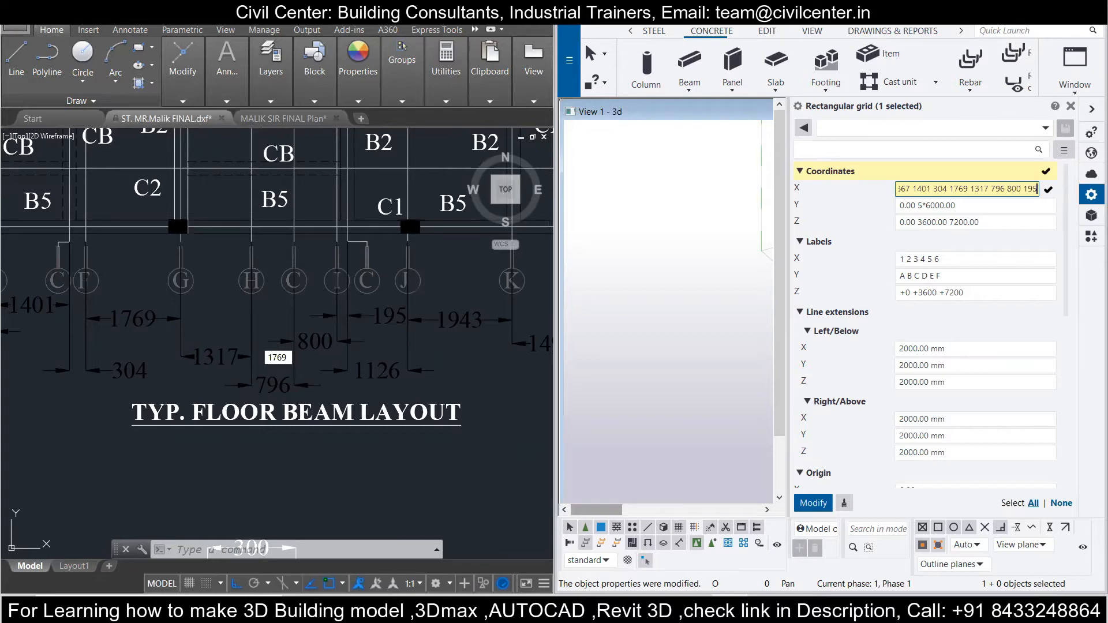
{"action": "type", "text": "1126"}
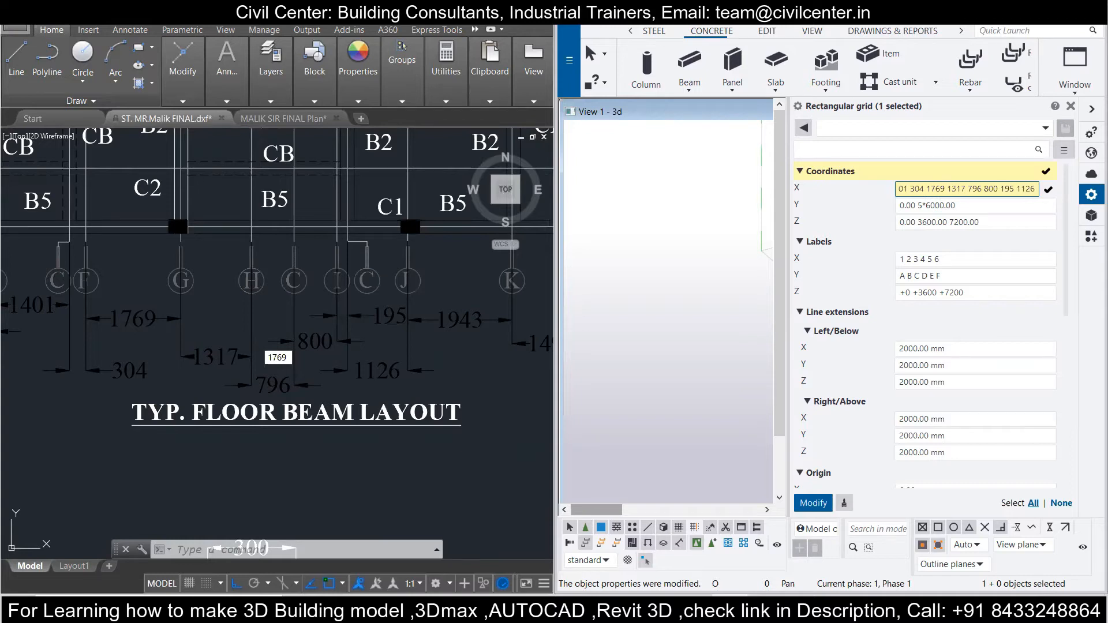
{"action": "type", "text": "1943"}
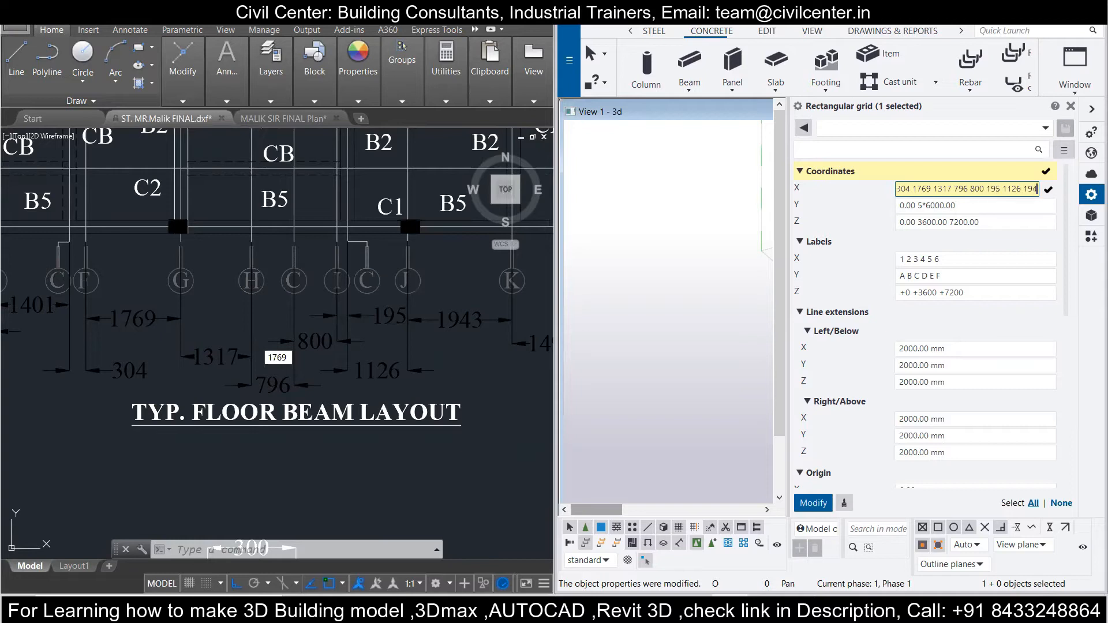
{"action": "key", "text": "Return"}
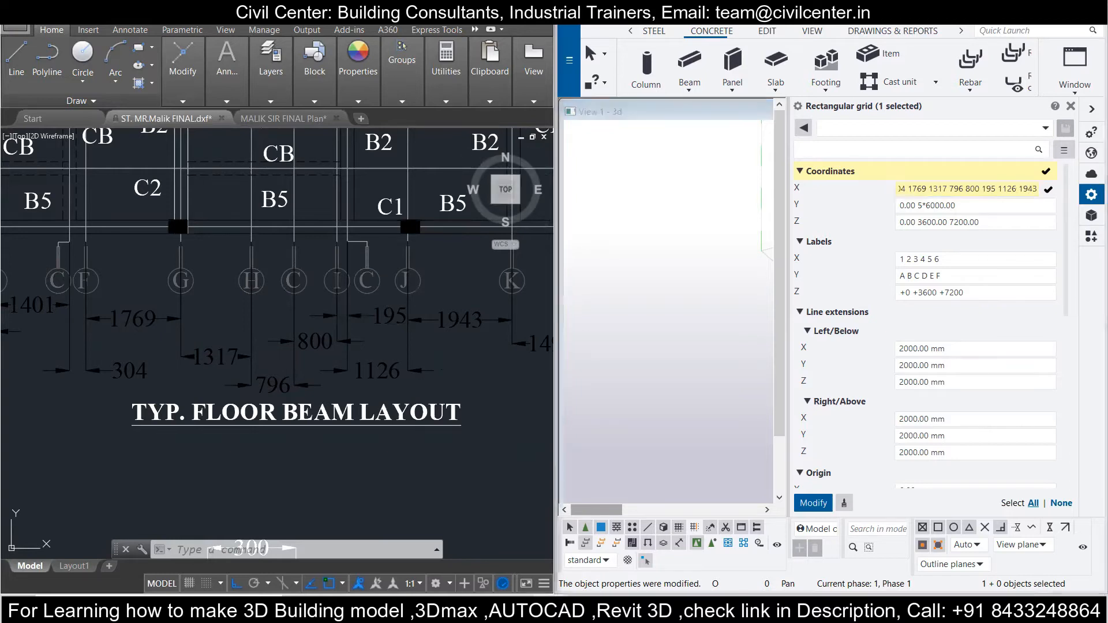
{"action": "left_click", "coordinate": [478, 365]}
{"action": "key", "text": "Escape"}
{"action": "middle_click_drag", "start_coordinate": [453, 363], "coordinate": [21, 321]}
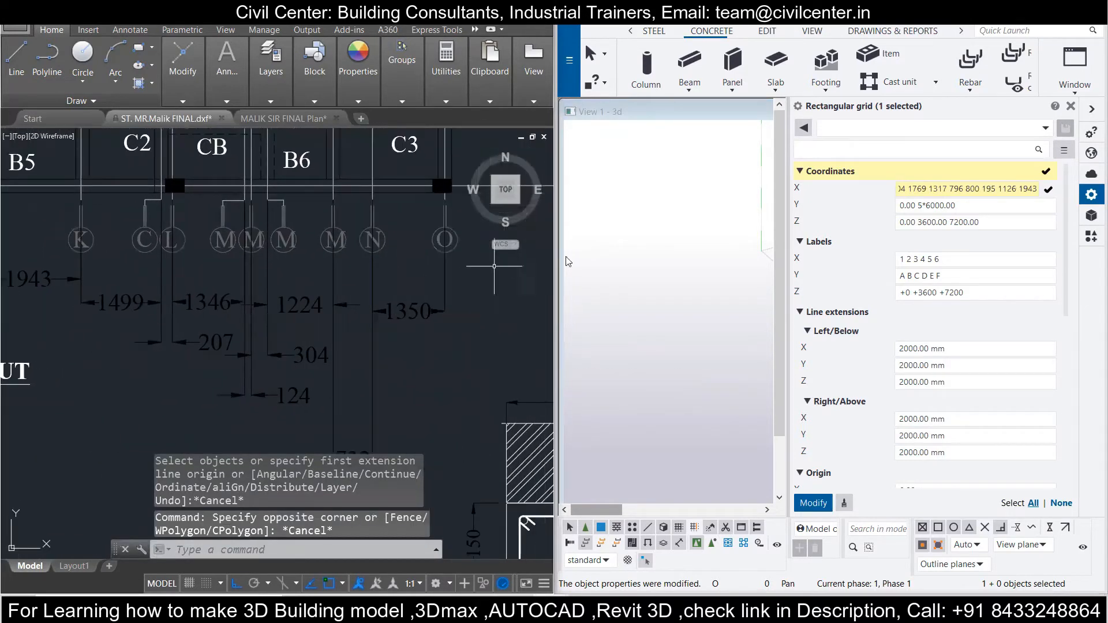
{"action": "left_click", "coordinate": [1001, 189]}
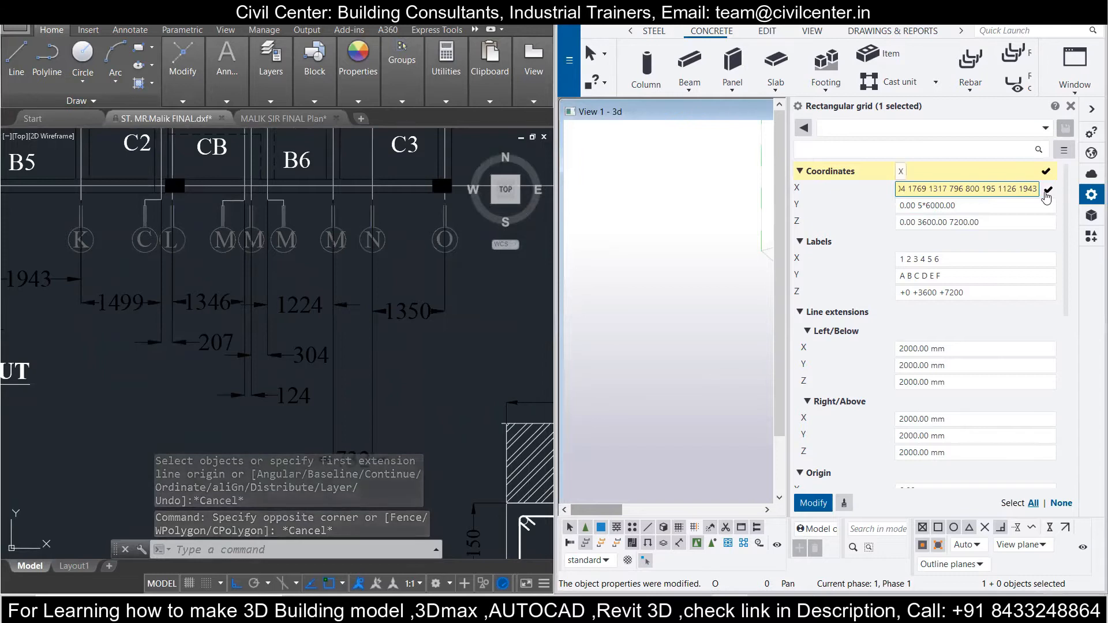
{"action": "key", "text": "Right"}
{"action": "key", "text": "Right"}
{"action": "key", "text": "Right"}
{"action": "key", "text": "Right"}
{"action": "key", "text": "Right"}
{"action": "key", "text": "Right"}
{"action": "key", "text": "Right"}
{"action": "key", "text": "Right"}
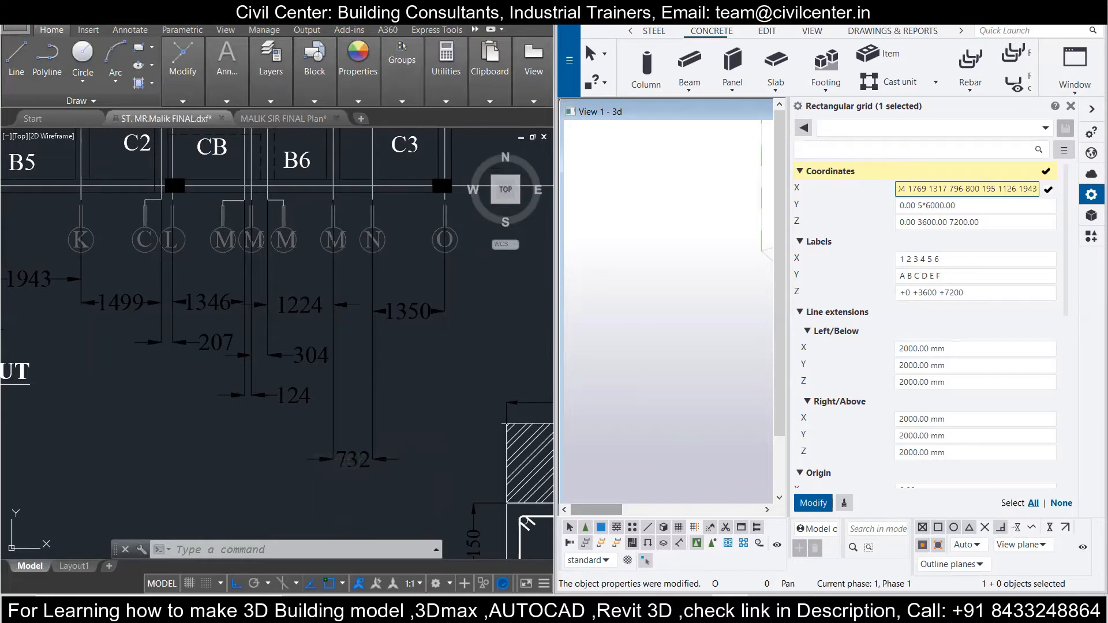
{"action": "type", "text": "1499"}
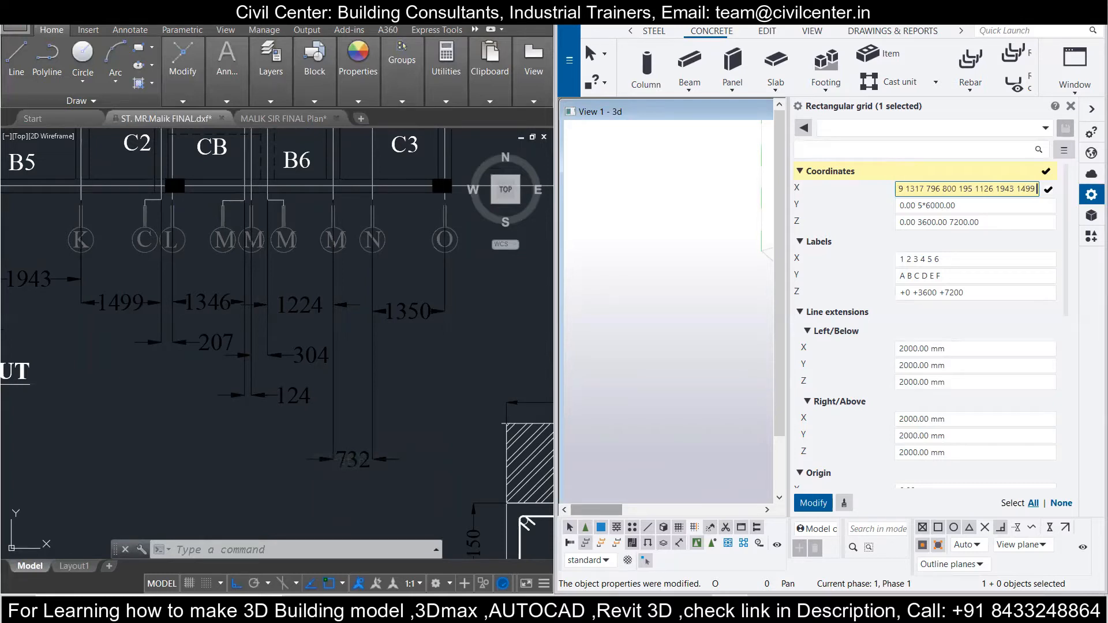
{"action": "type", "text": " 207 1376"}
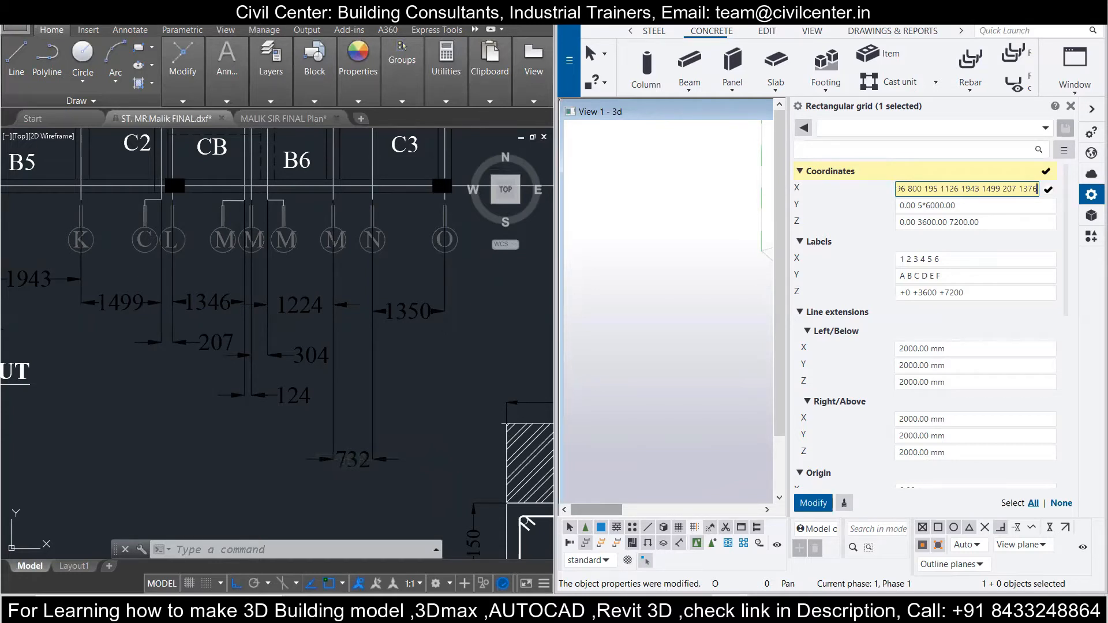
{"action": "type", "text": " 124"}
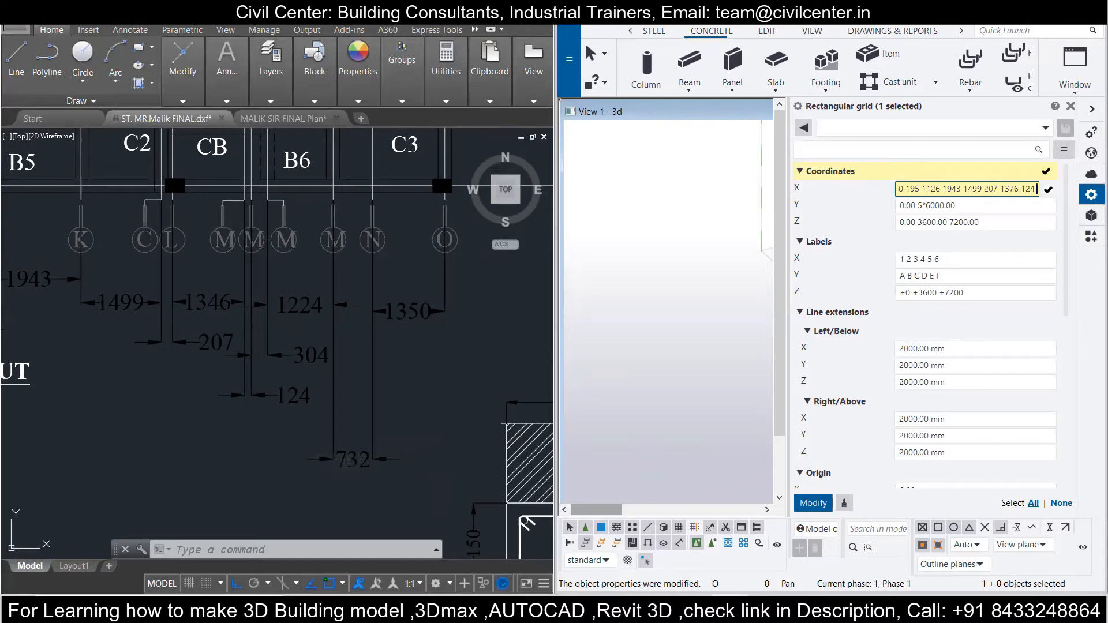
{"action": "type", "text": " 304 122"}
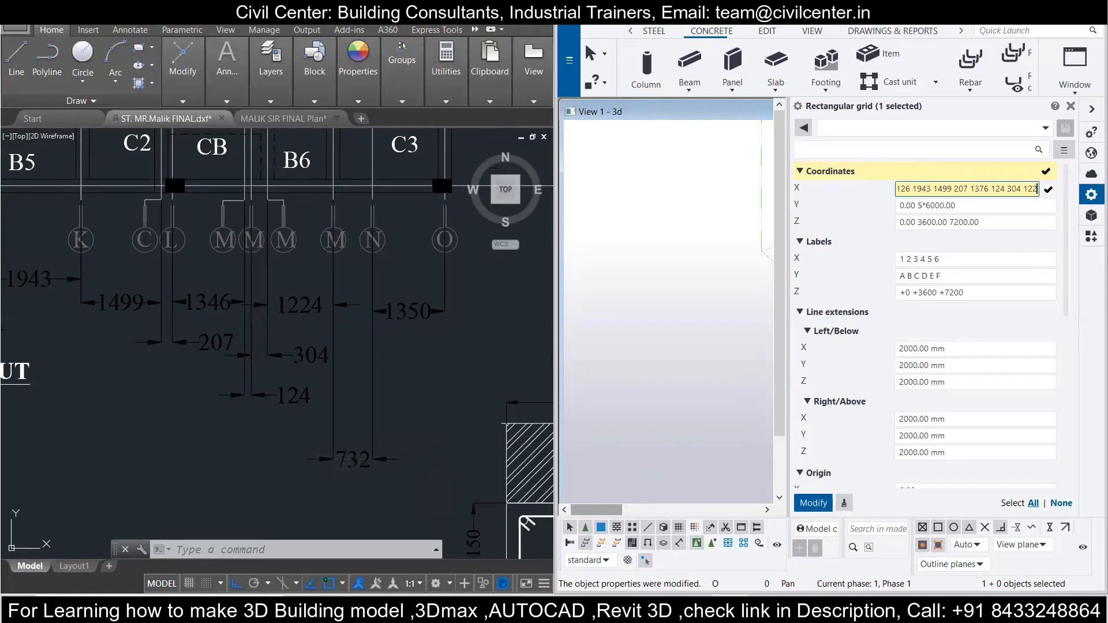
{"action": "type", "text": "4"}
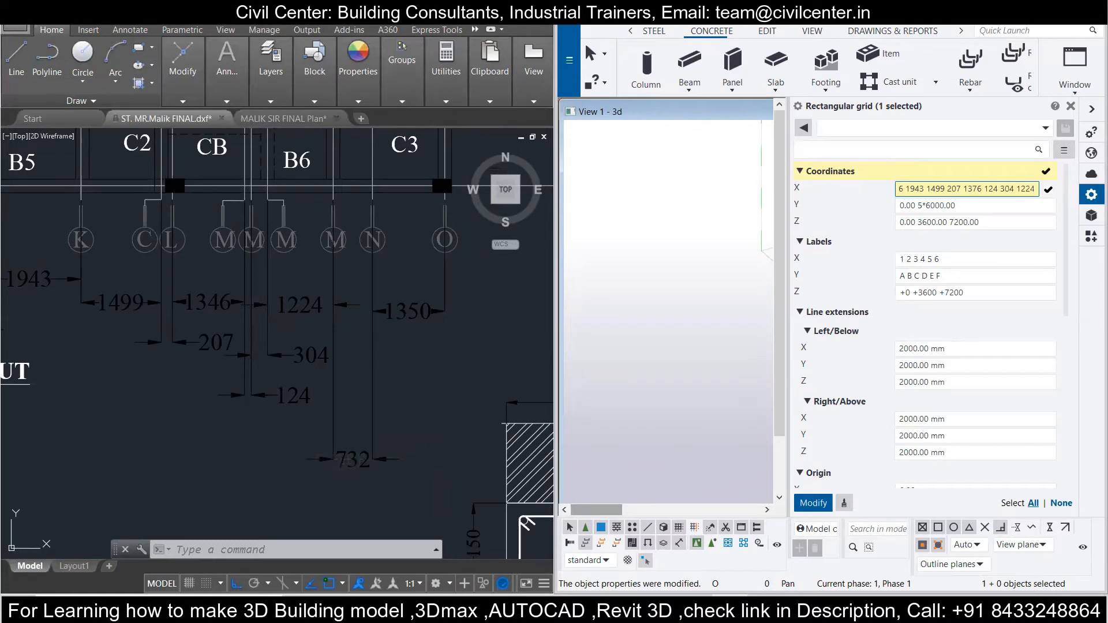
{"action": "type", "text": " 732"}
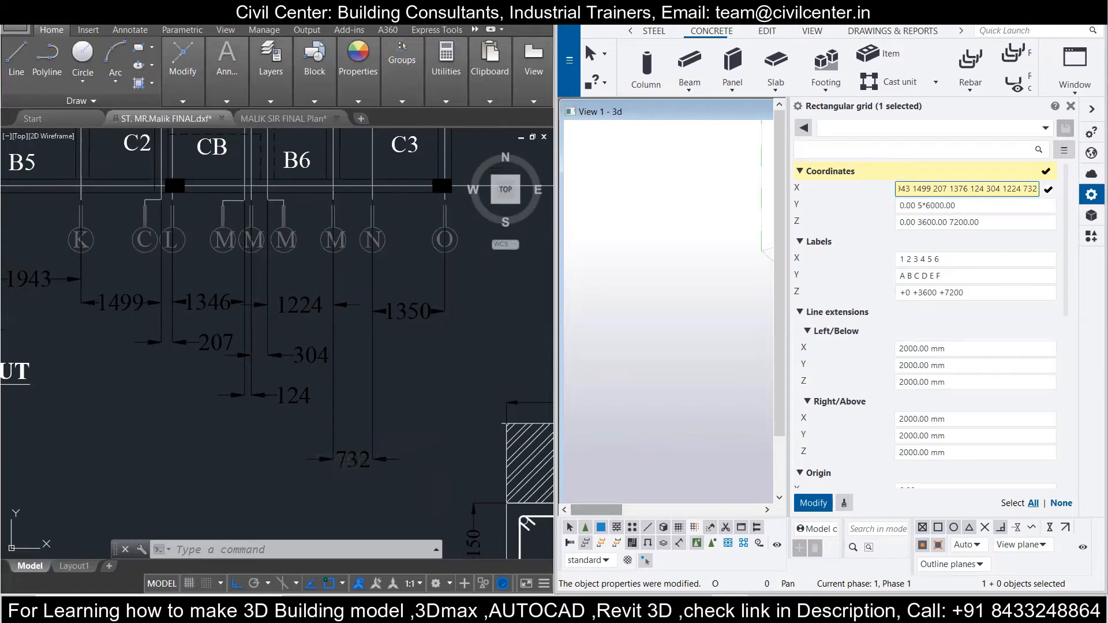
{"action": "type", "text": " 1350"}
Step: Replace the grid's Y coordinates after 0.00 with 1086, the spacing between grid lines 15 and 14 on the typical floor layout
{"action": "left_click", "coordinate": [404, 307]}
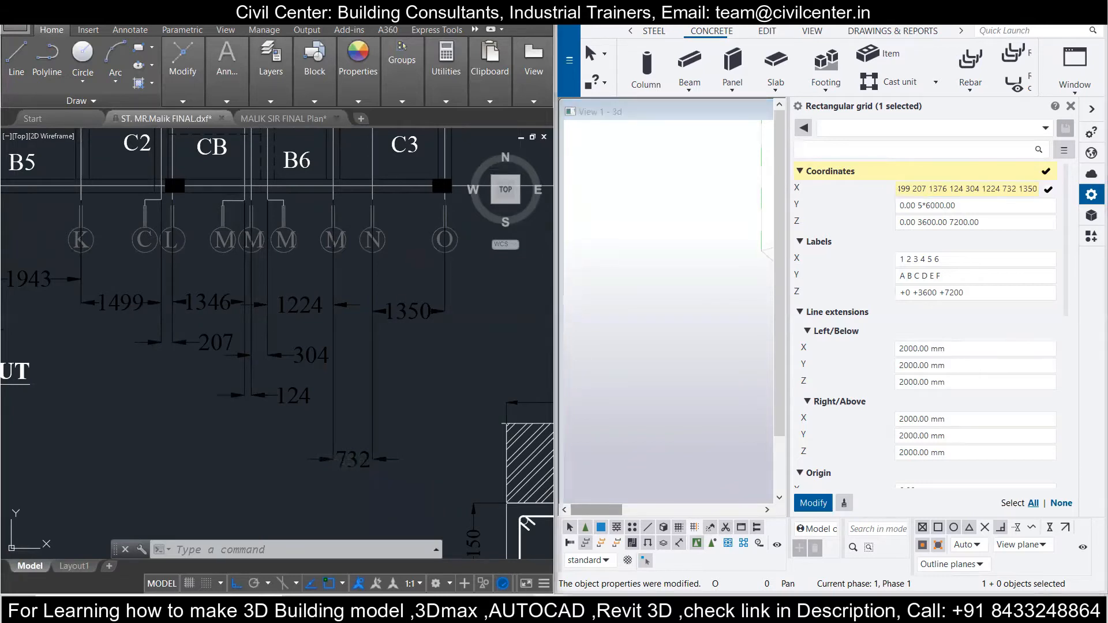
{"action": "left_click", "coordinate": [447, 419]}
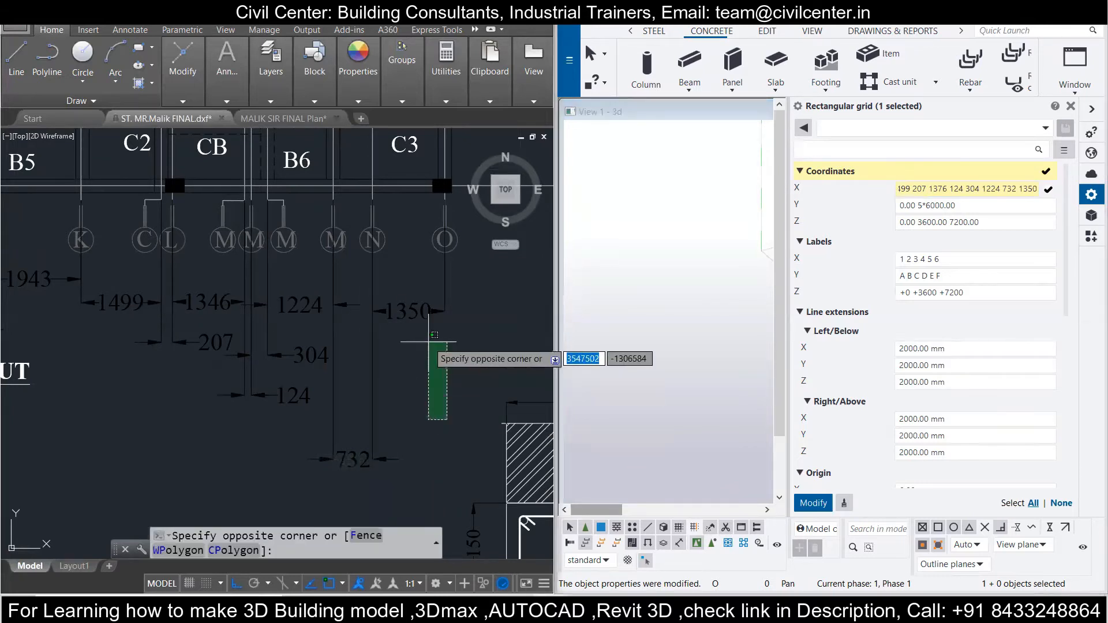
{"action": "middle_click_drag", "start_coordinate": [459, 340], "coordinate": [225, 389]}
{"action": "scroll", "coordinate": [251, 297], "scroll_direction": "down", "scroll_amount": 3}
{"action": "mouse_move", "coordinate": [265, 288]}
{"action": "middle_mouse_down"}
{"action": "mouse_move", "coordinate": [194, 414]}
{"action": "mouse_move", "coordinate": [223, 393]}
{"action": "middle_mouse_up"}
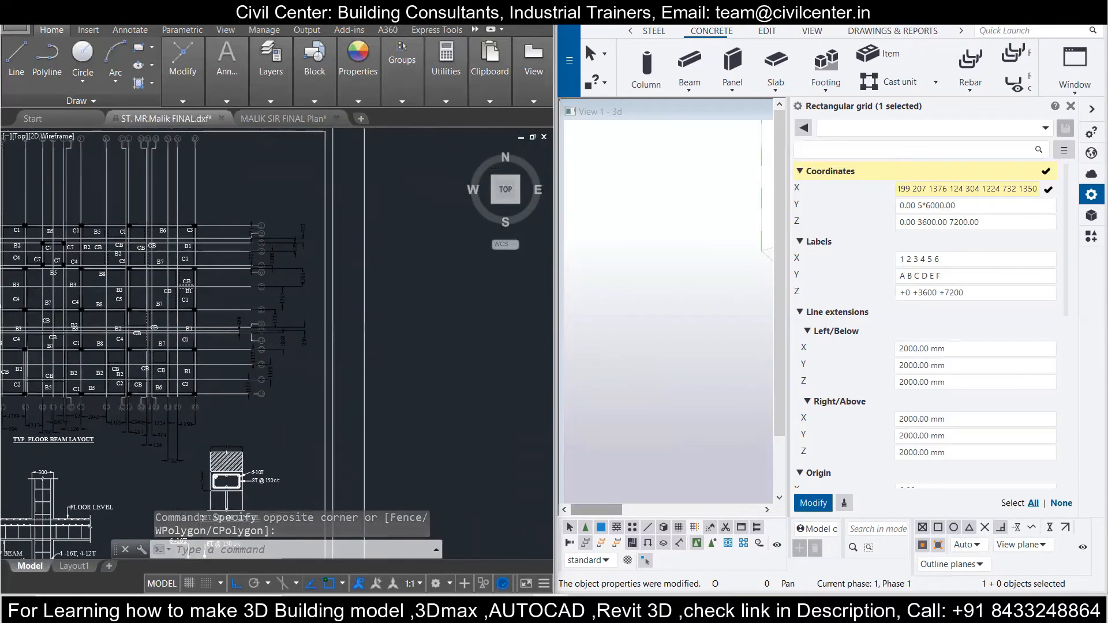
{"action": "scroll", "coordinate": [233, 369], "scroll_direction": "up", "scroll_amount": 1}
{"action": "middle_click_drag", "start_coordinate": [283, 350], "coordinate": [277, 379]}
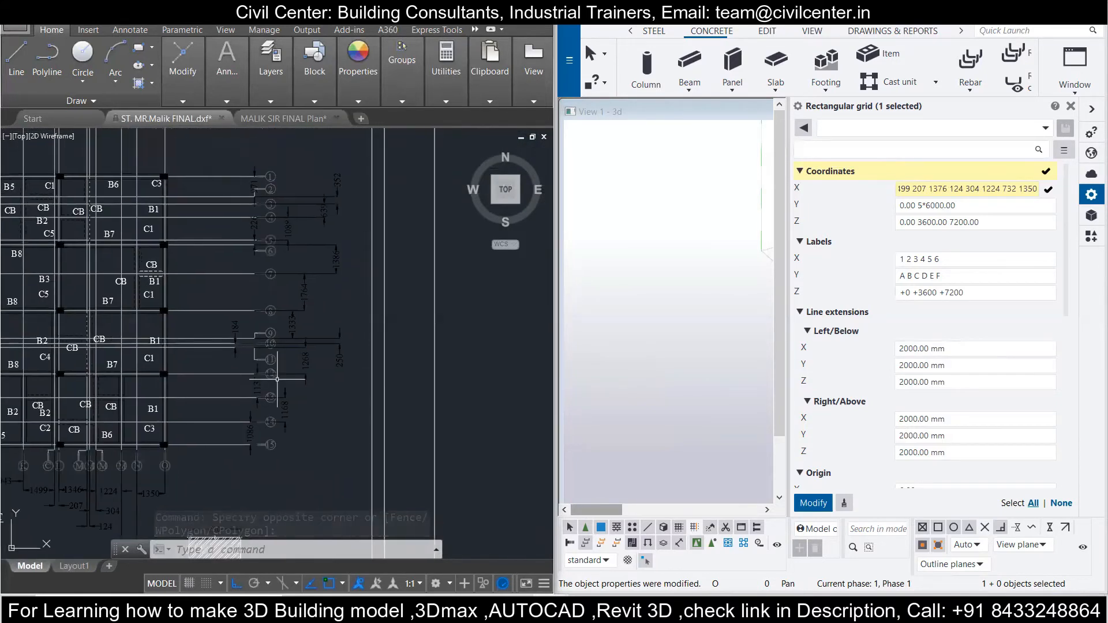
{"action": "scroll", "coordinate": [277, 379], "scroll_direction": "up", "scroll_amount": 1}
{"action": "scroll", "coordinate": [277, 379], "scroll_direction": "down", "scroll_amount": 1}
{"action": "left_click", "coordinate": [968, 205]}
{"action": "left_click_drag", "start_coordinate": [968, 205], "coordinate": [918, 206]}
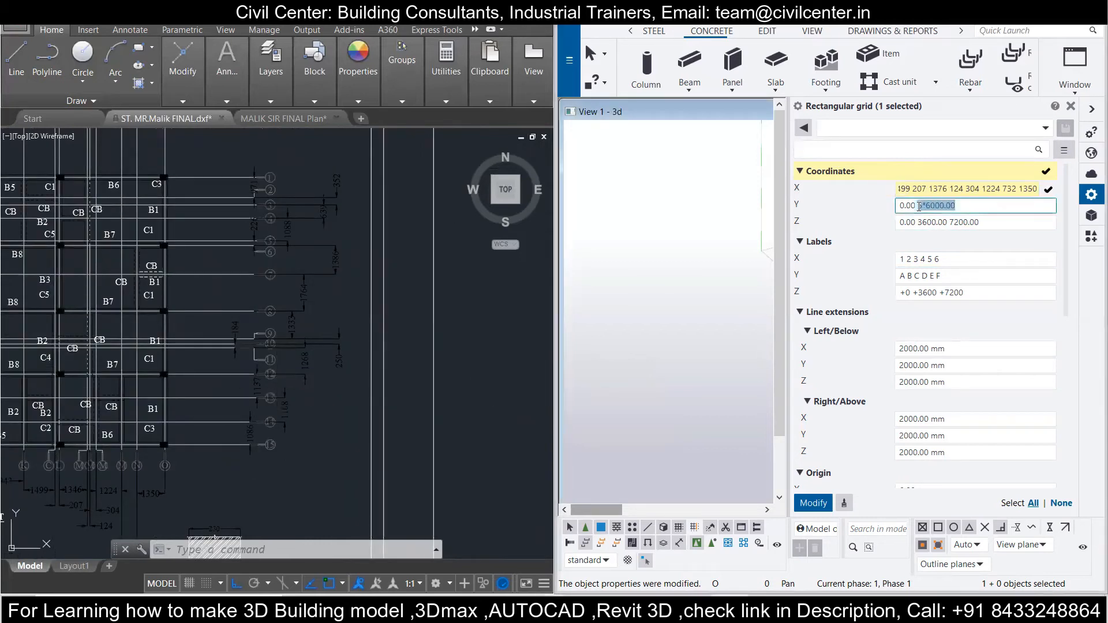
{"action": "key", "text": "BackSpace"}
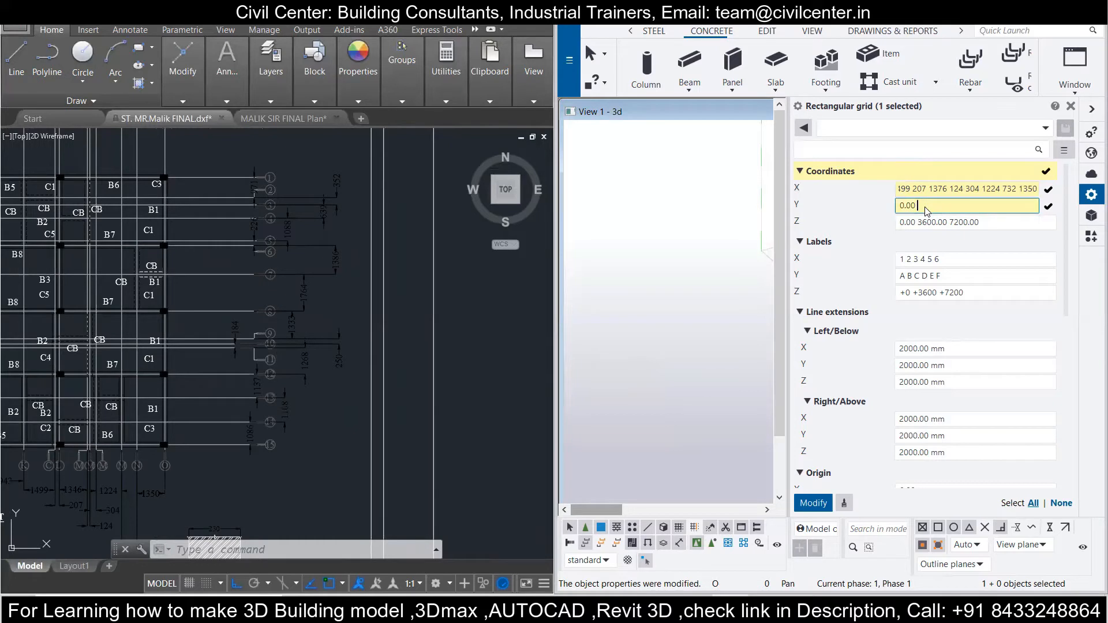
{"action": "type", "text": "1086"}
{"action": "scroll", "coordinate": [236, 297], "scroll_direction": "up", "scroll_amount": 2}
{"action": "left_click", "coordinate": [283, 357]}
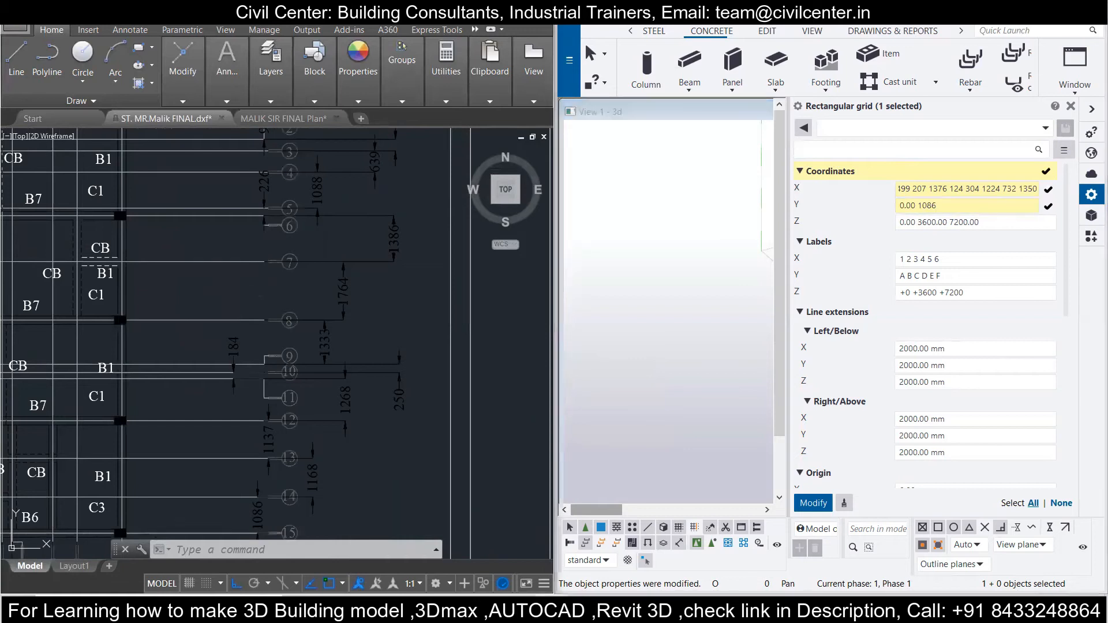
{"action": "scroll", "coordinate": [242, 230], "scroll_direction": "up", "scroll_amount": 3}
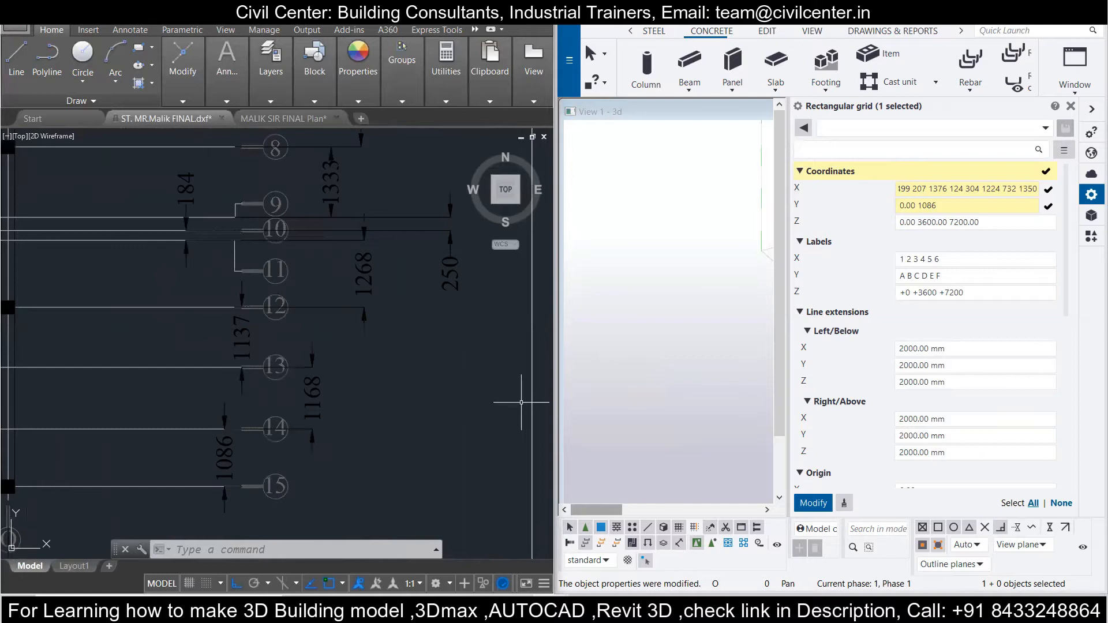
{"action": "left_click", "coordinate": [973, 206]}
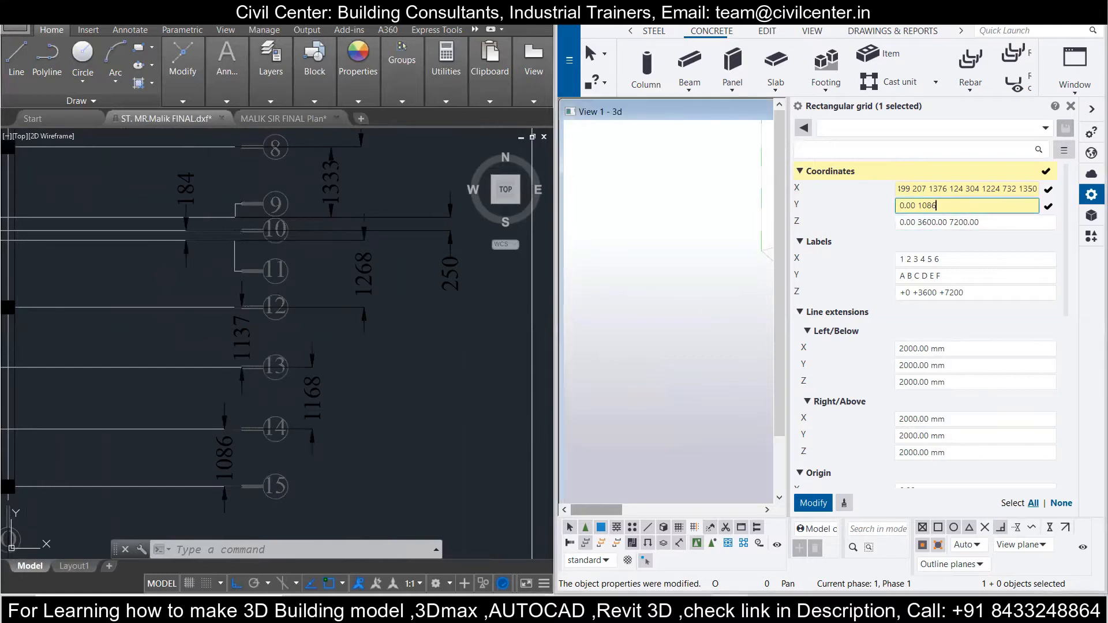
{"action": "type", "text": "1168 1137"}
{"action": "type", "text": "1268"}
{"action": "type", "text": "184 250 1333"}
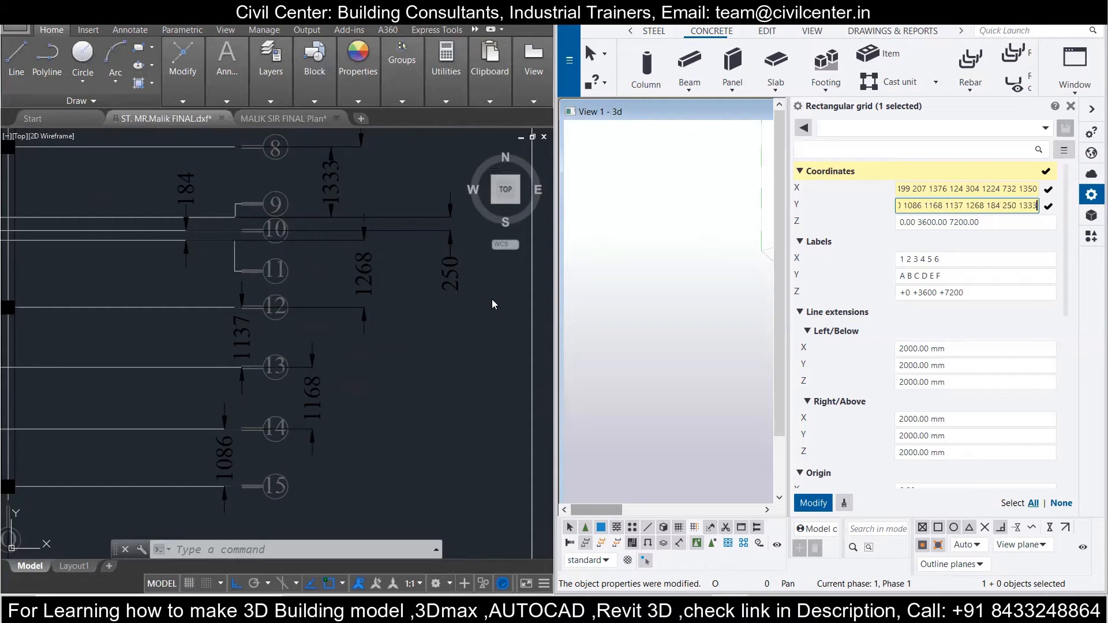
{"action": "left_click", "coordinate": [284, 288]}
{"action": "mouse_move", "coordinate": [370, 203]}
{"action": "middle_mouse_down"}
{"action": "mouse_move", "coordinate": [353, 314]}
{"action": "mouse_move", "coordinate": [309, 465]}
{"action": "mouse_move", "coordinate": [277, 498]}
{"action": "middle_mouse_up"}
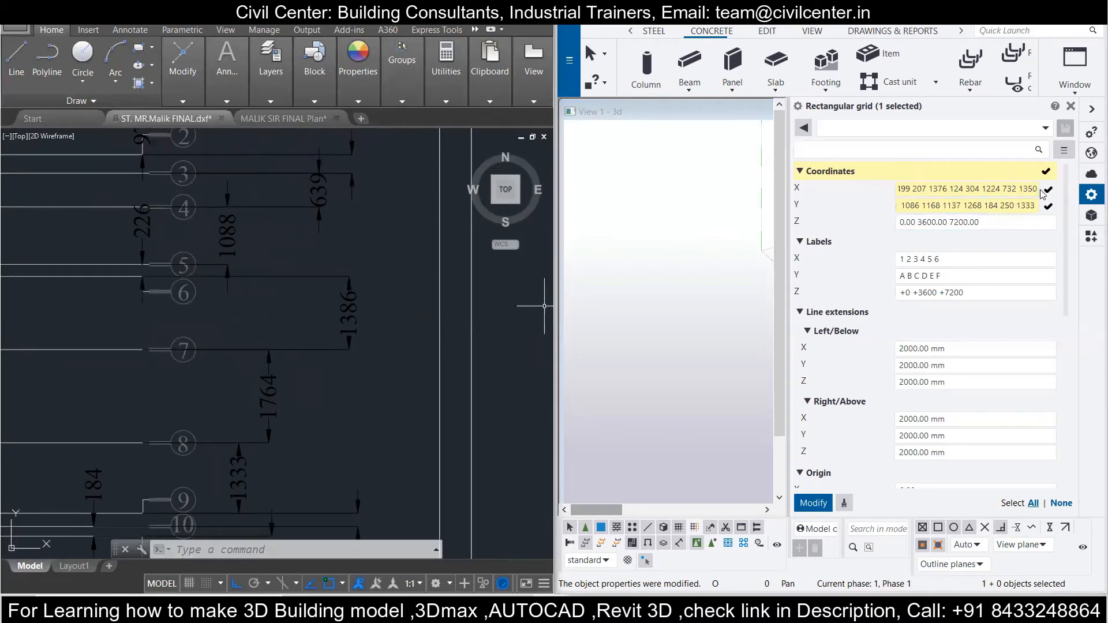
{"action": "left_click", "coordinate": [1029, 206]}
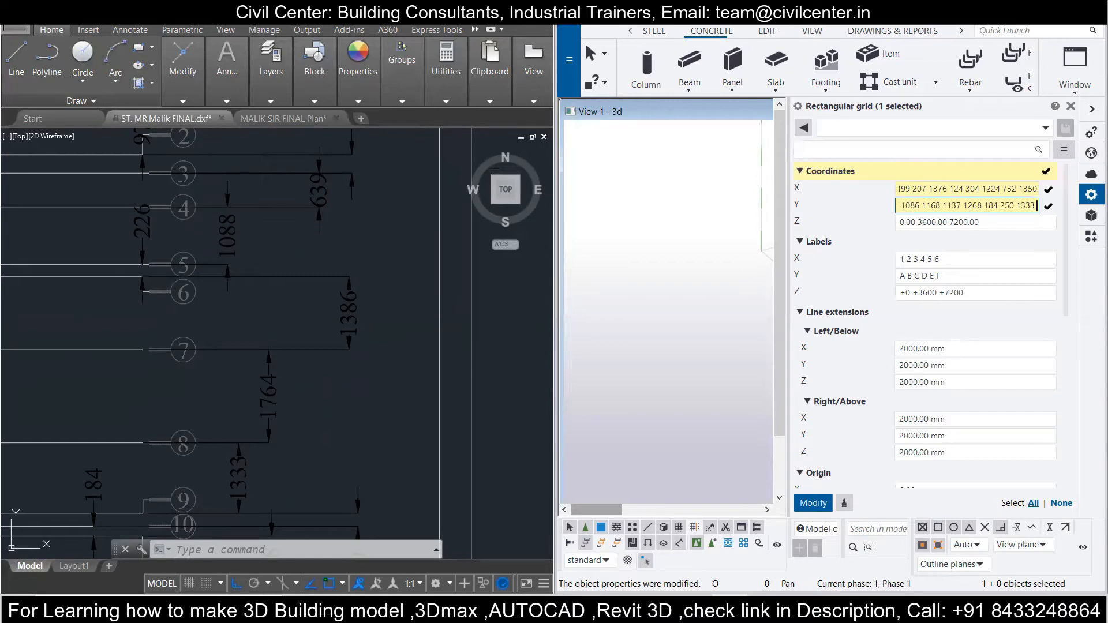
{"action": "type", "text": "1764 226"}
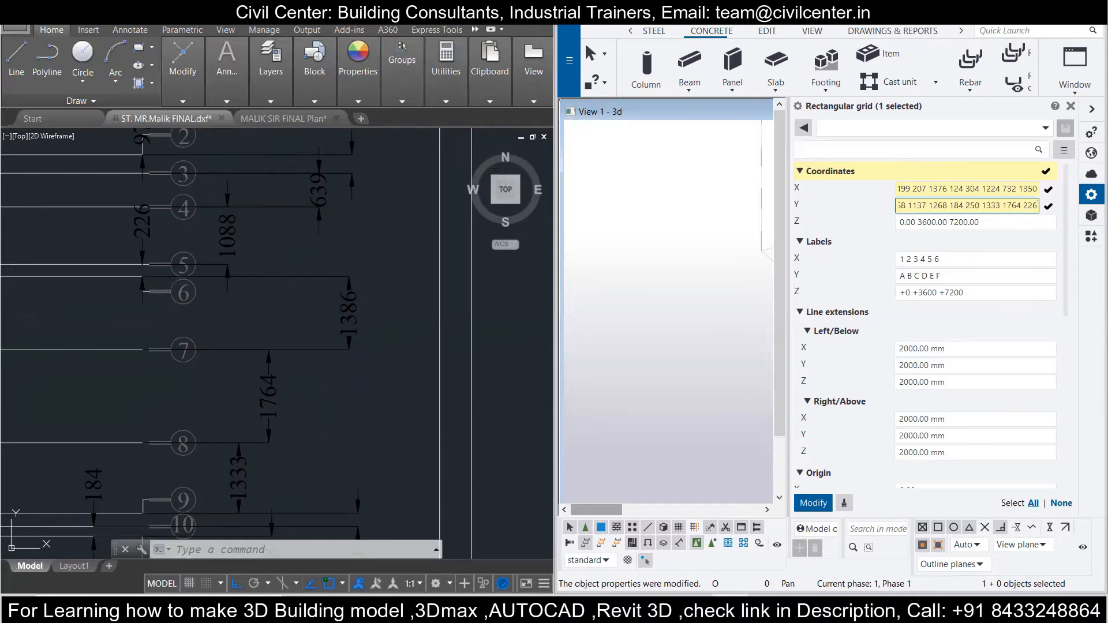
{"action": "type", "text": " 10"}
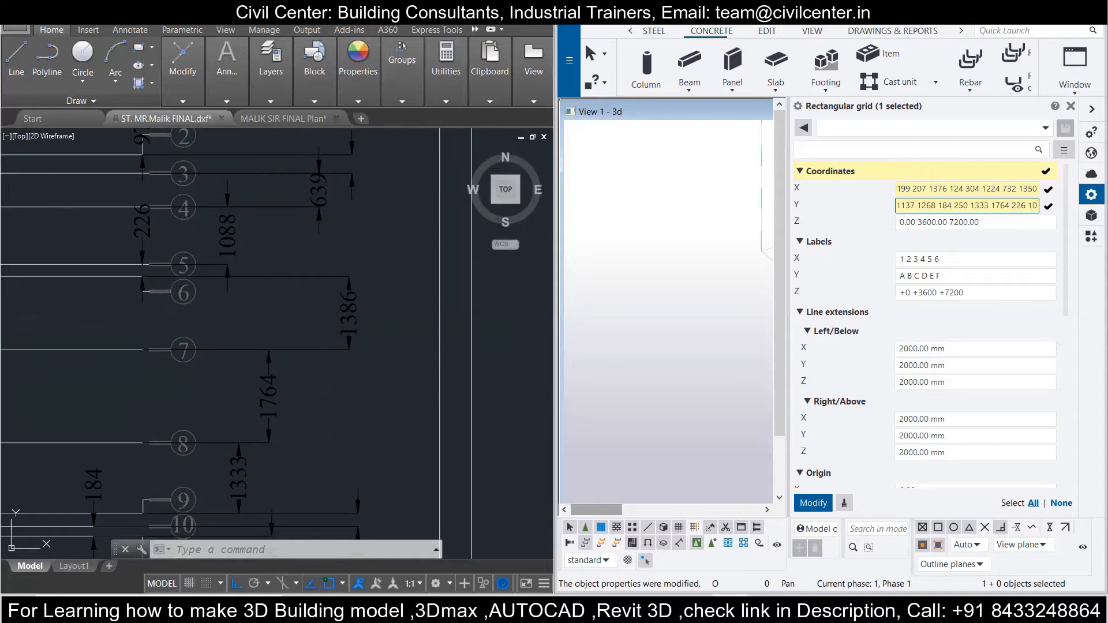
{"action": "type", "text": "88"}
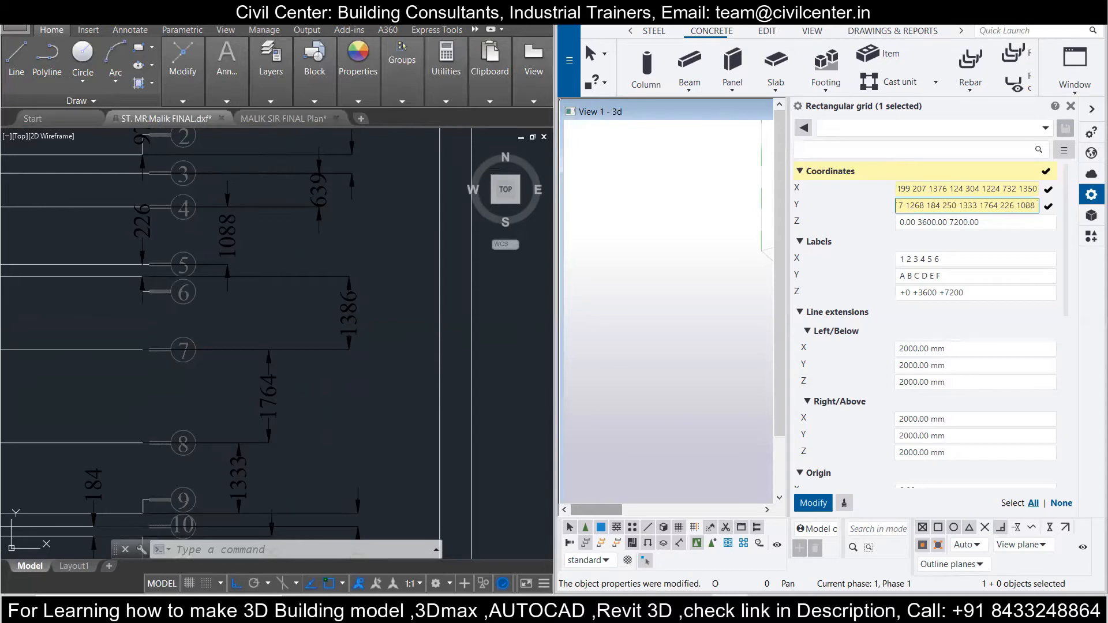
{"action": "type", "text": " 639"}
Step: Complete the grid's Y coordinates with the last spacings up to grid line 1: 352 971
{"action": "left_click", "coordinate": [226, 198]}
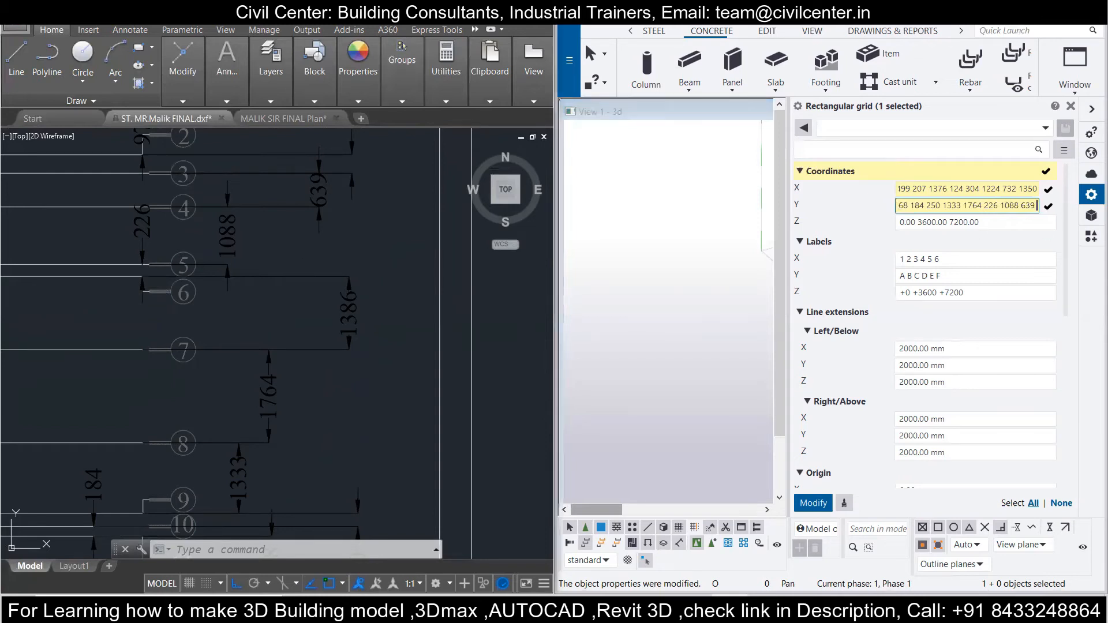
{"action": "middle_click_drag", "start_coordinate": [250, 222], "coordinate": [304, 405]}
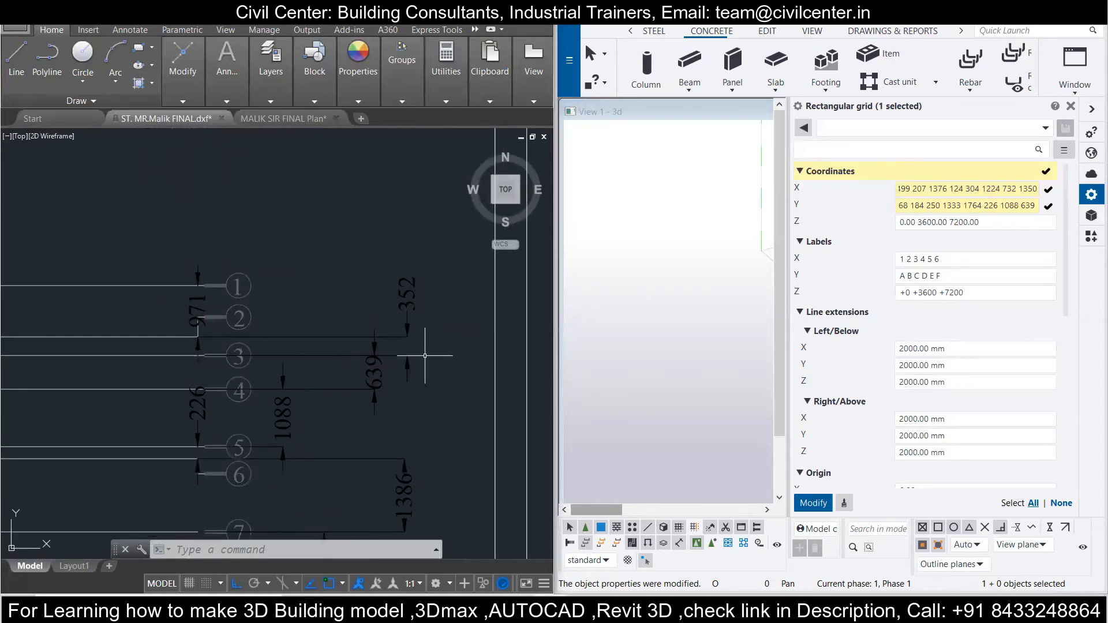
{"action": "left_click", "coordinate": [1047, 213]}
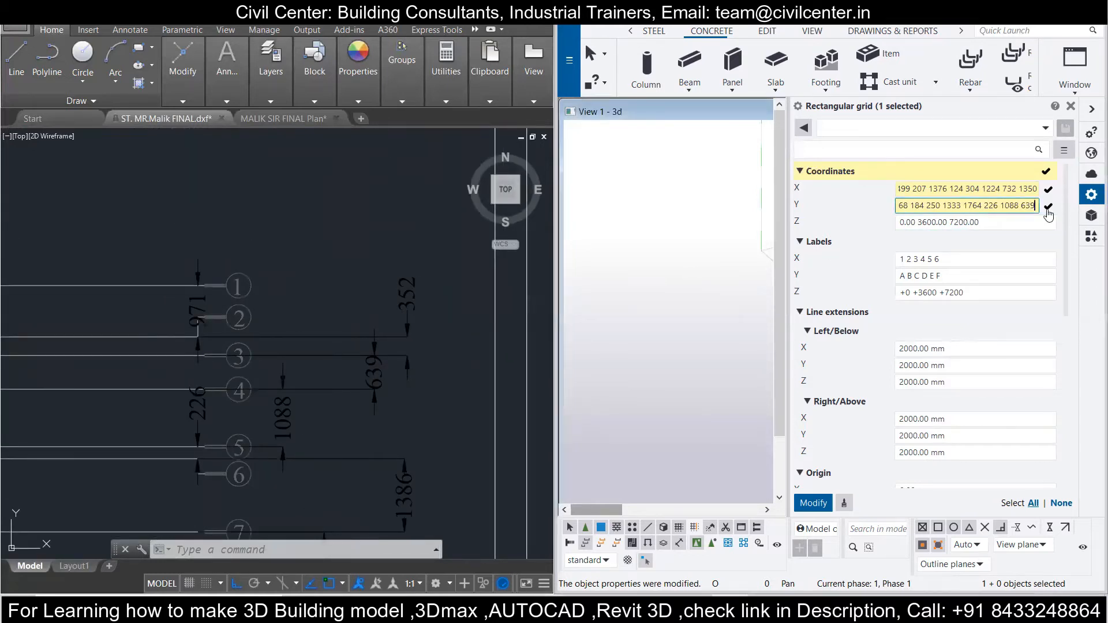
{"action": "type", "text": "352"}
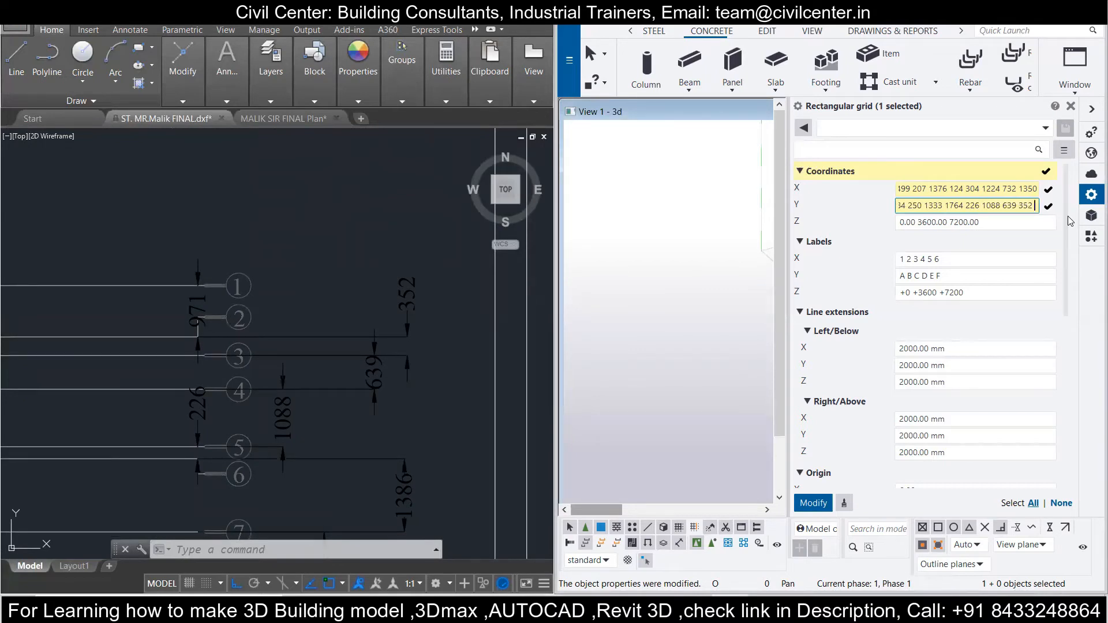
{"action": "type", "text": " 971"}
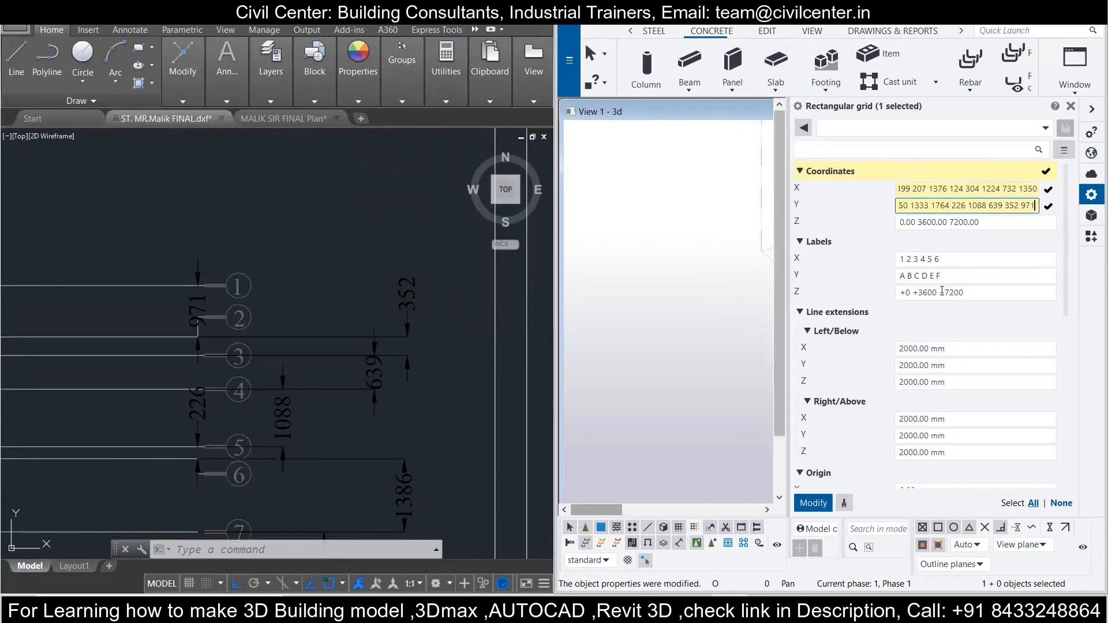
Step: Remove the 3600.00 and 7200.00 levels so the grid's Z coordinates hold only 0.00, and apply the changed coordinates to the grid
{"action": "left_click", "coordinate": [995, 220]}
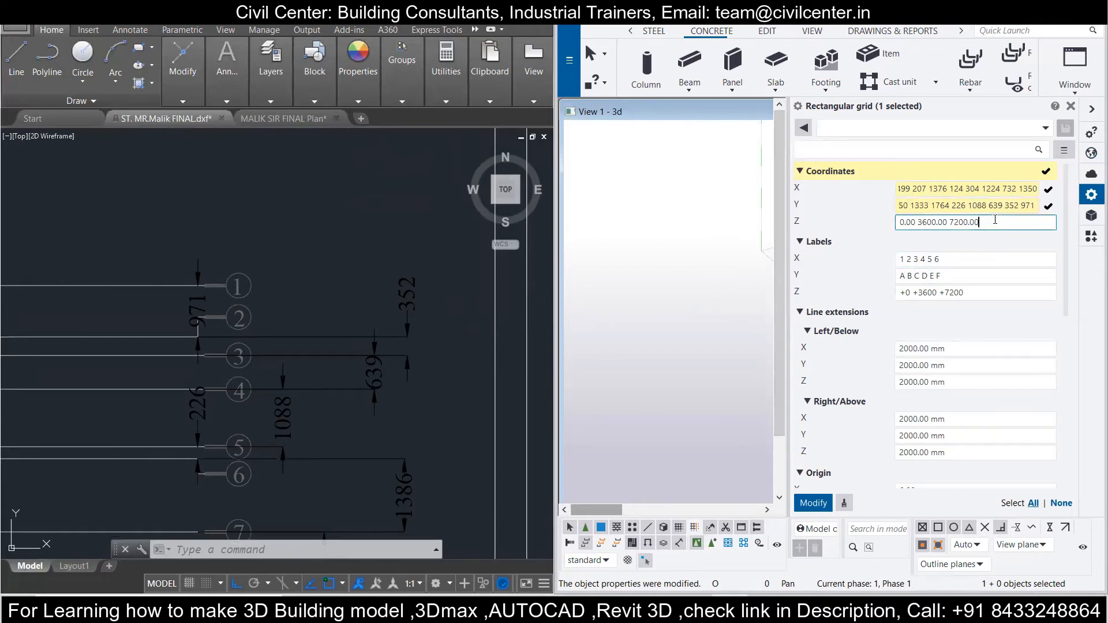
{"action": "key", "text": "BackSpace"}
{"action": "key", "text": "BackSpace"}
{"action": "key", "text": "BackSpace"}
{"action": "key", "text": "BackSpace"}
{"action": "key", "text": "BackSpace"}
{"action": "key", "text": "BackSpace"}
{"action": "key", "text": "BackSpace"}
{"action": "key", "text": "BackSpace"}
{"action": "key", "text": "BackSpace"}
{"action": "key", "text": "BackSpace"}
{"action": "key", "text": "BackSpace"}
{"action": "key", "text": "BackSpace"}
{"action": "key", "text": "BackSpace"}
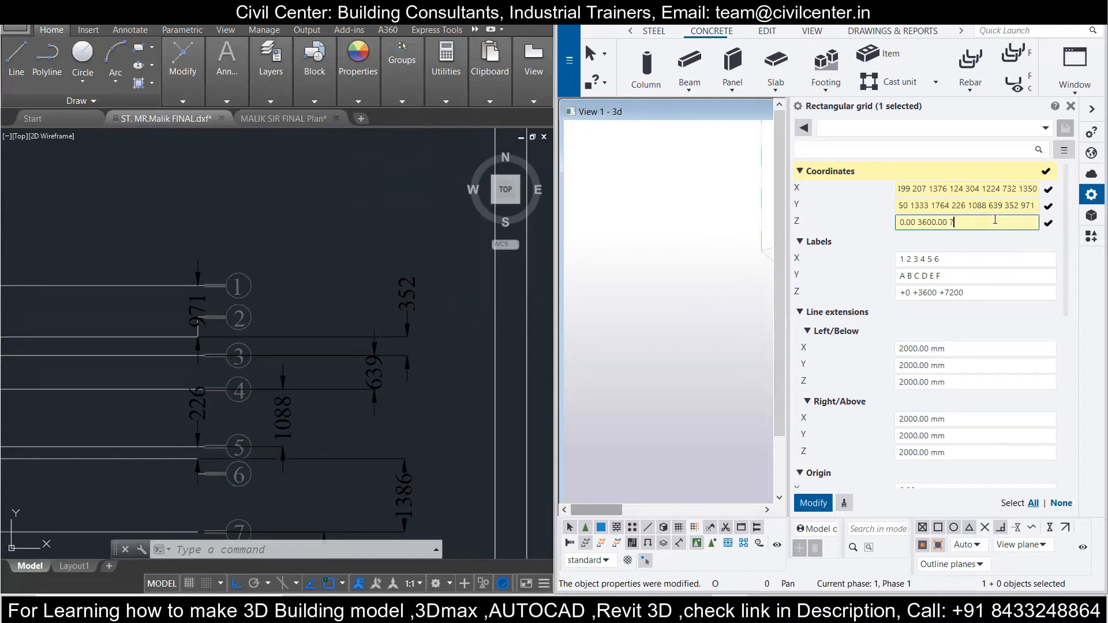
{"action": "key", "text": "BackSpace"}
{"action": "key", "text": "BackSpace"}
{"action": "key", "text": "BackSpace"}
{"action": "left_click", "coordinate": [804, 505]}
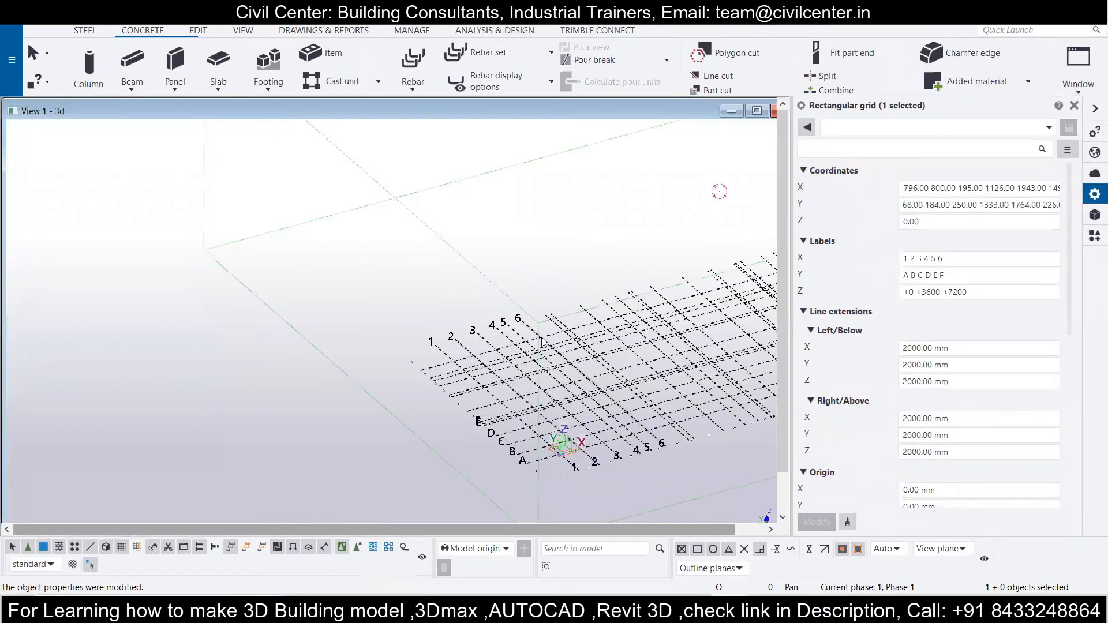
Step: Examine the modified grid lines and their labels from above in the 3D view
{"action": "middle_click_drag", "start_coordinate": [541, 342], "coordinate": [319, 228]}
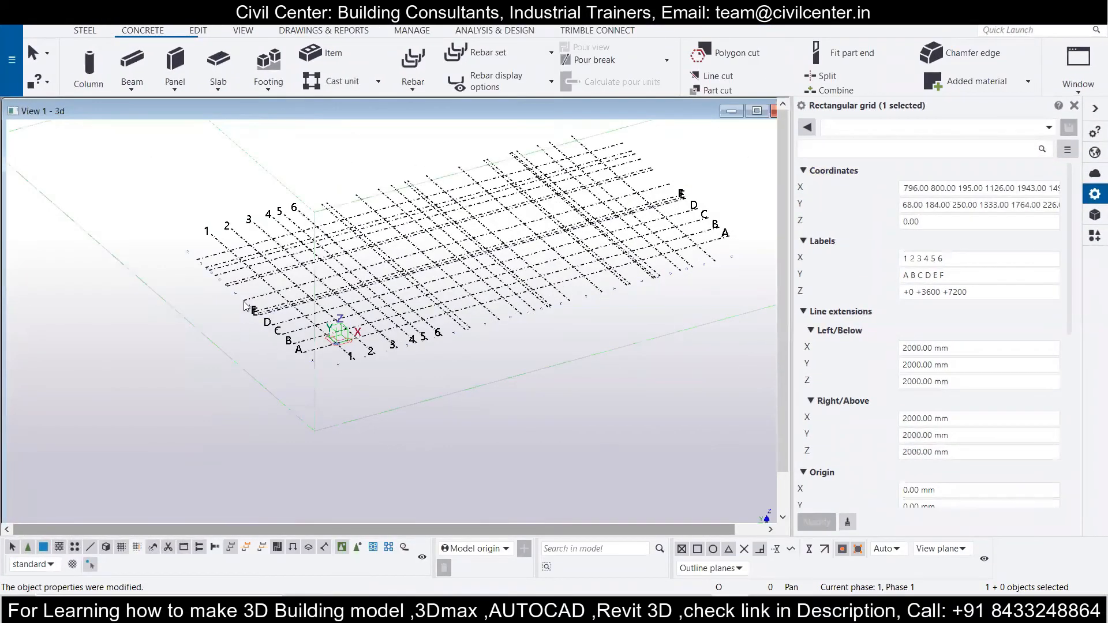
{"action": "scroll", "coordinate": [245, 305], "scroll_direction": "up", "scroll_amount": 6}
{"action": "scroll", "coordinate": [261, 337], "scroll_direction": "down", "scroll_amount": 6}
{"action": "scroll", "coordinate": [464, 383], "scroll_direction": "down", "scroll_amount": 5}
{"action": "middle_click_drag", "start_coordinate": [570, 389], "coordinate": [490, 452], "text": "ctrl"}
{"action": "middle_click_drag", "start_coordinate": [529, 330], "coordinate": [554, 416], "text": "ctrl"}
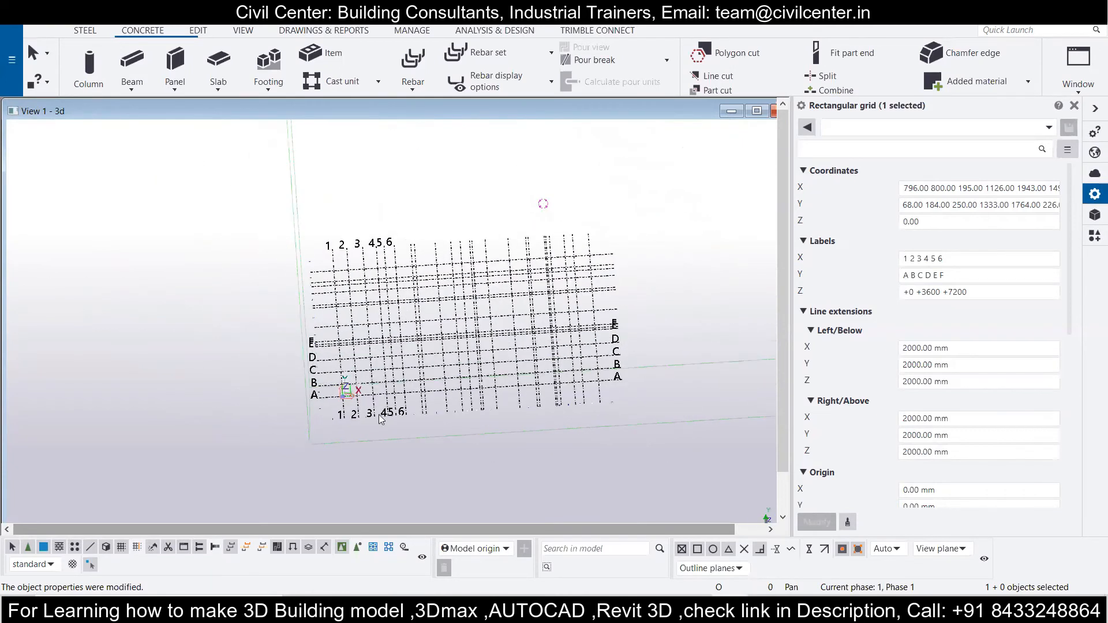
{"action": "scroll", "coordinate": [379, 419], "scroll_direction": "up", "scroll_amount": 2}
{"action": "middle_click_drag", "start_coordinate": [361, 443], "coordinate": [339, 378]}
{"action": "scroll", "coordinate": [338, 378], "scroll_direction": "down", "scroll_amount": 2}
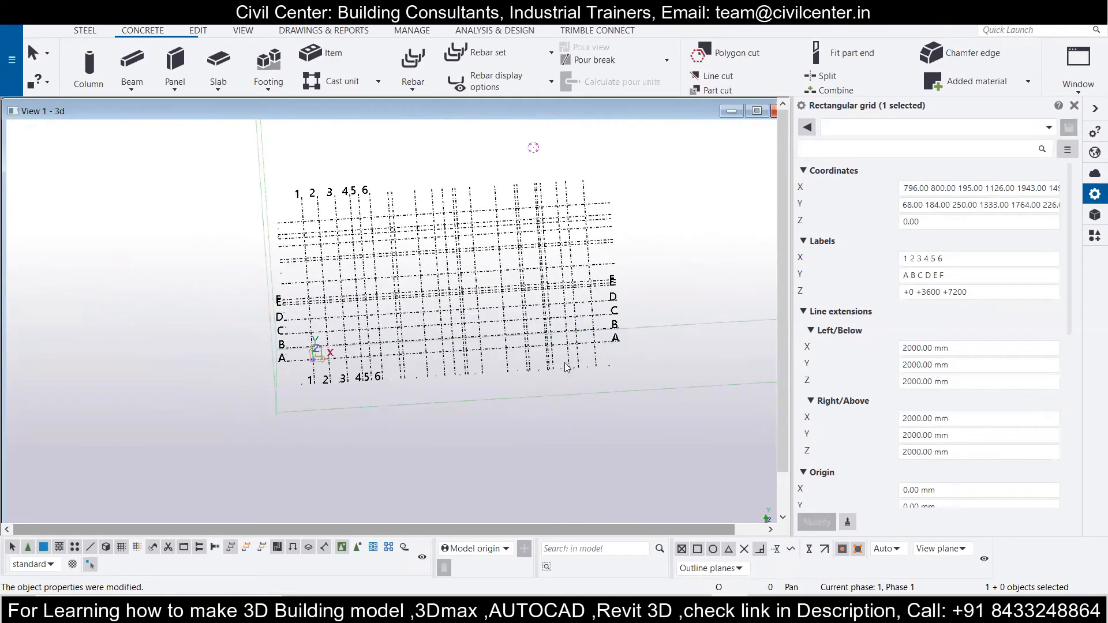
Step: Create views along all grid lines of the modified grid, keeping the PLAN and GRID name prefixes
{"action": "right_click", "coordinate": [596, 362]}
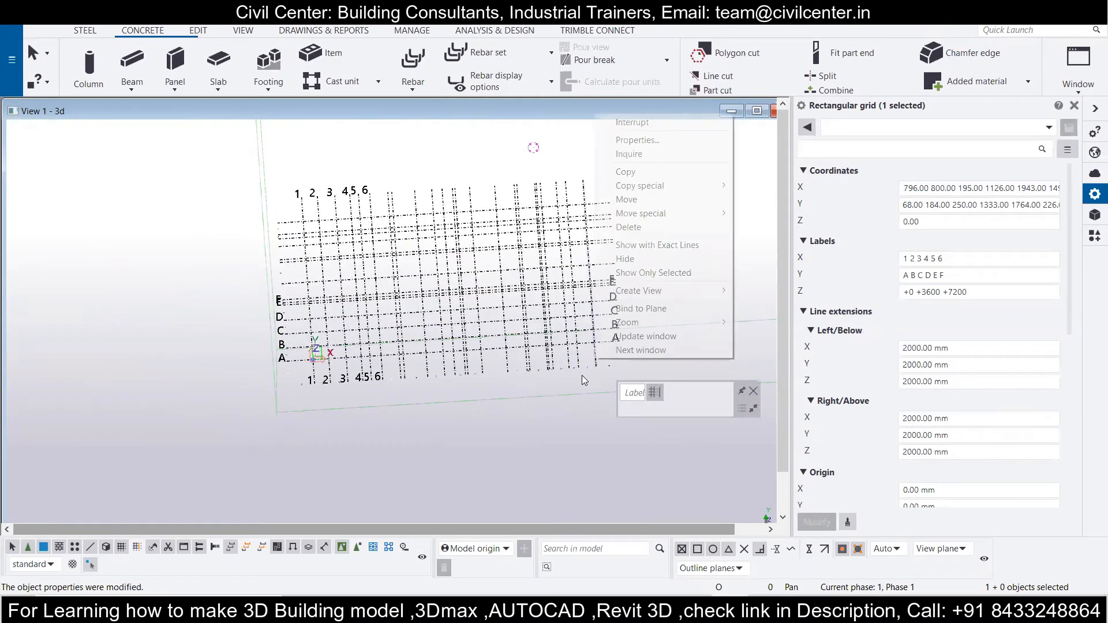
{"action": "mouse_move", "coordinate": [708, 295]}
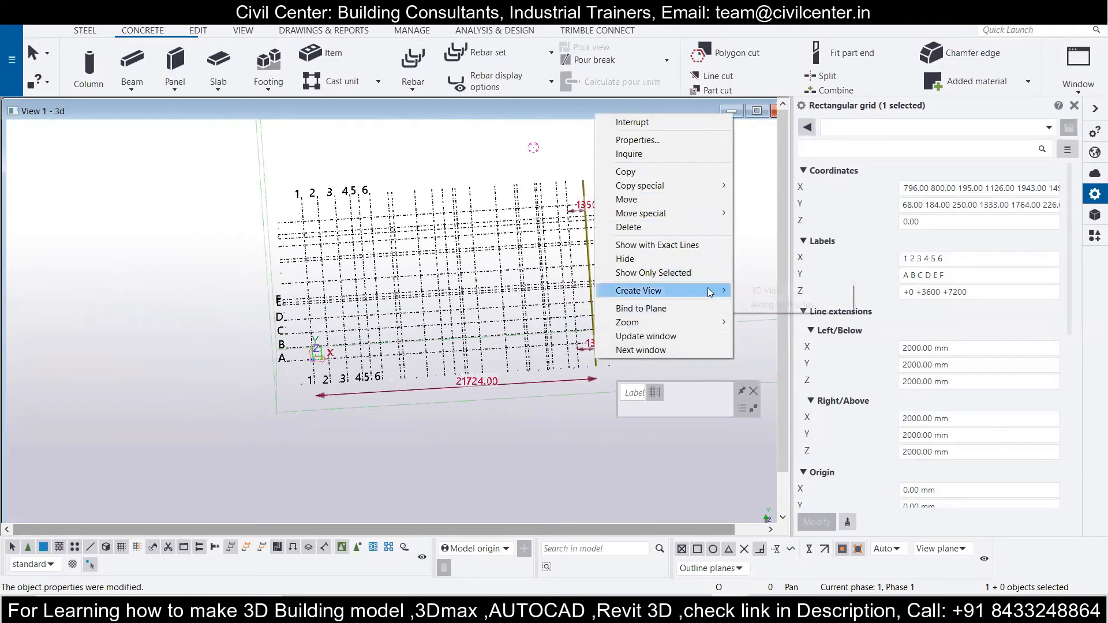
{"action": "left_click", "coordinate": [768, 306]}
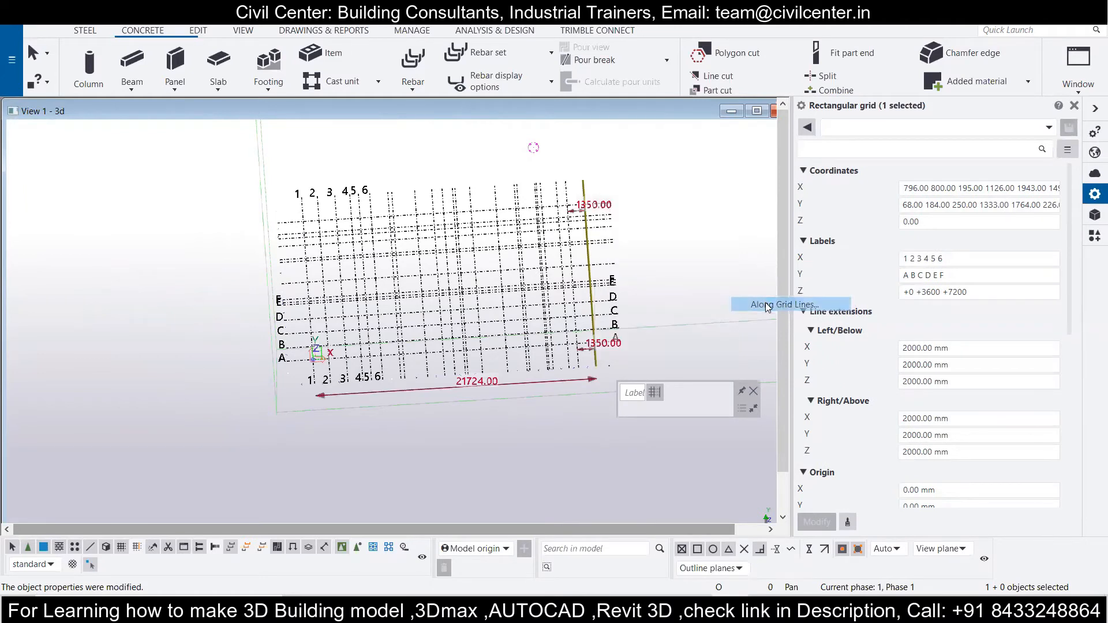
{"action": "left_click", "coordinate": [292, 328]}
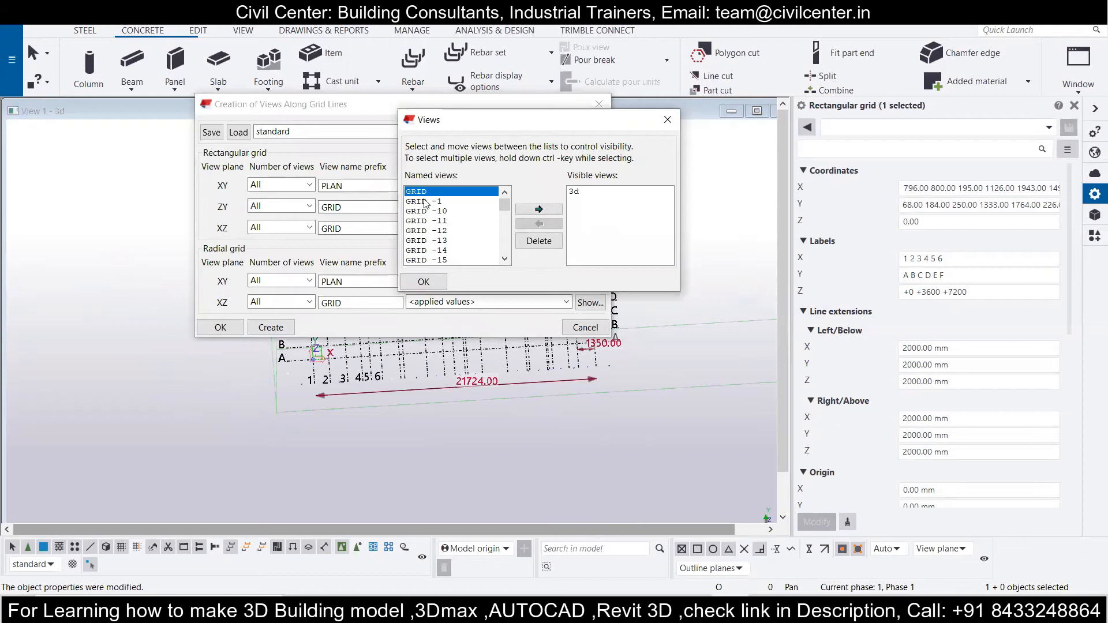
Step: Make the named views GRID -1 and GRID A visible and close the view creation dialogs
{"action": "double_click", "coordinate": [424, 201]}
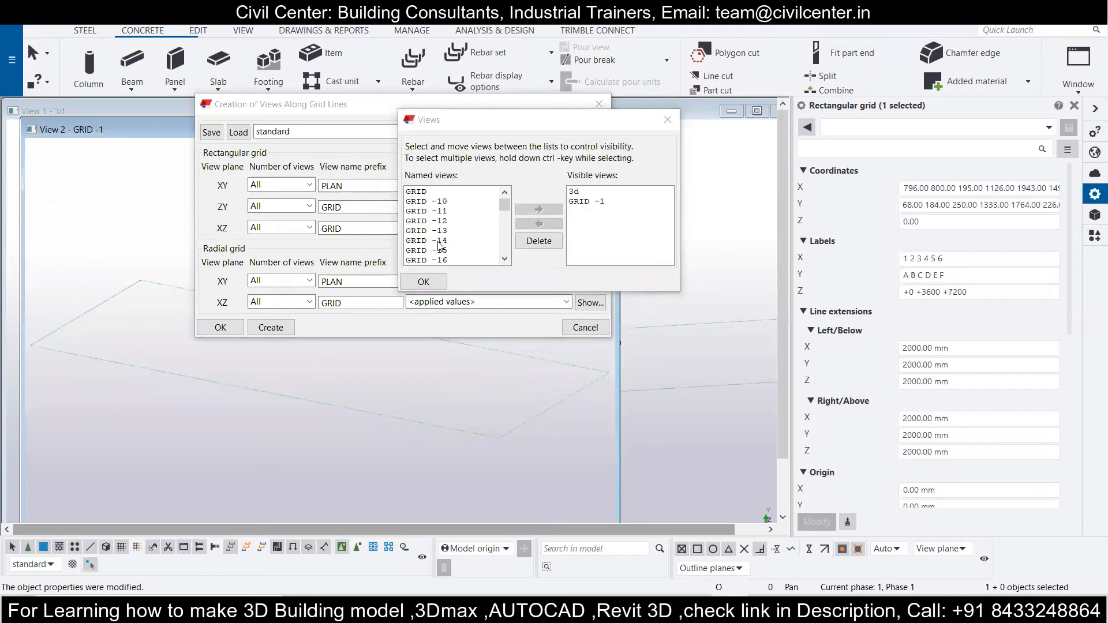
{"action": "scroll", "coordinate": [442, 240], "scroll_direction": "down", "scroll_amount": 8}
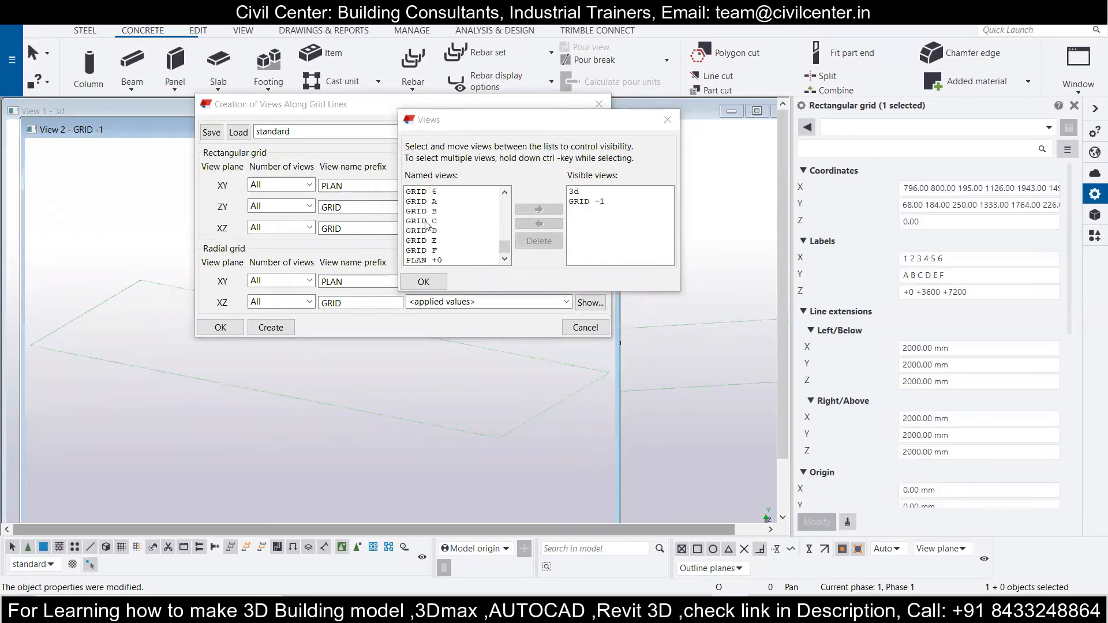
{"action": "double_click", "coordinate": [432, 202]}
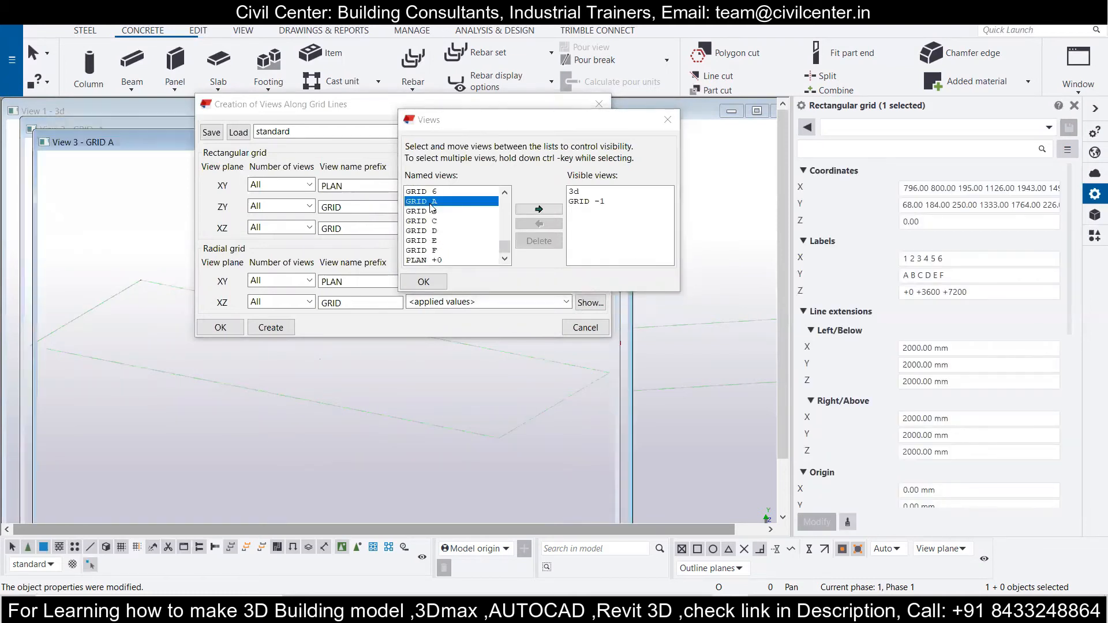
{"action": "left_click", "coordinate": [423, 283]}
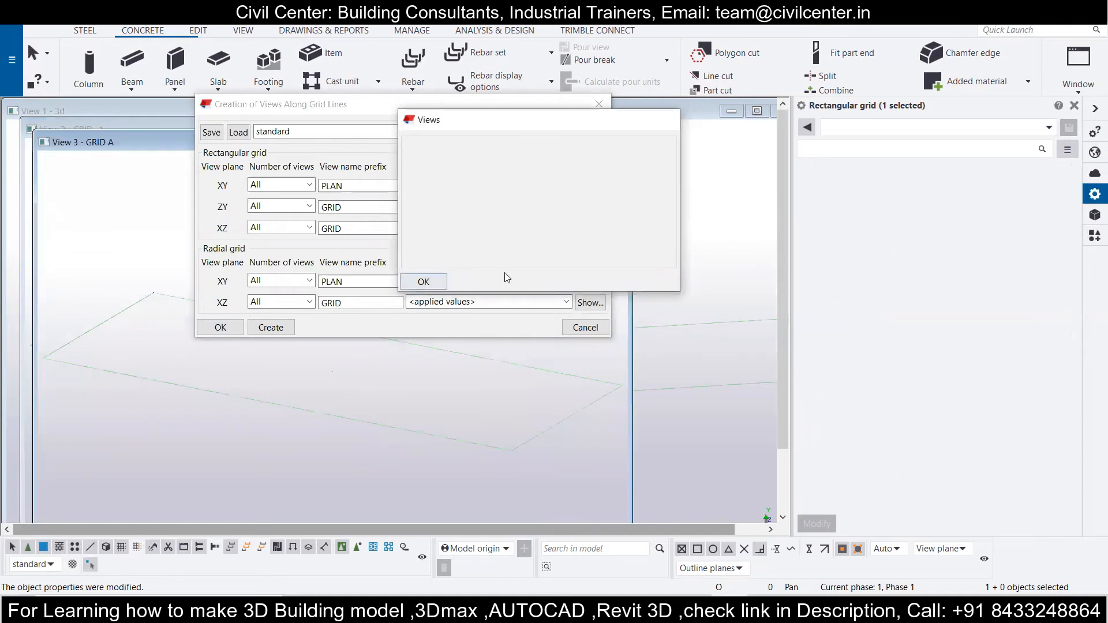
{"action": "left_click", "coordinate": [585, 327]}
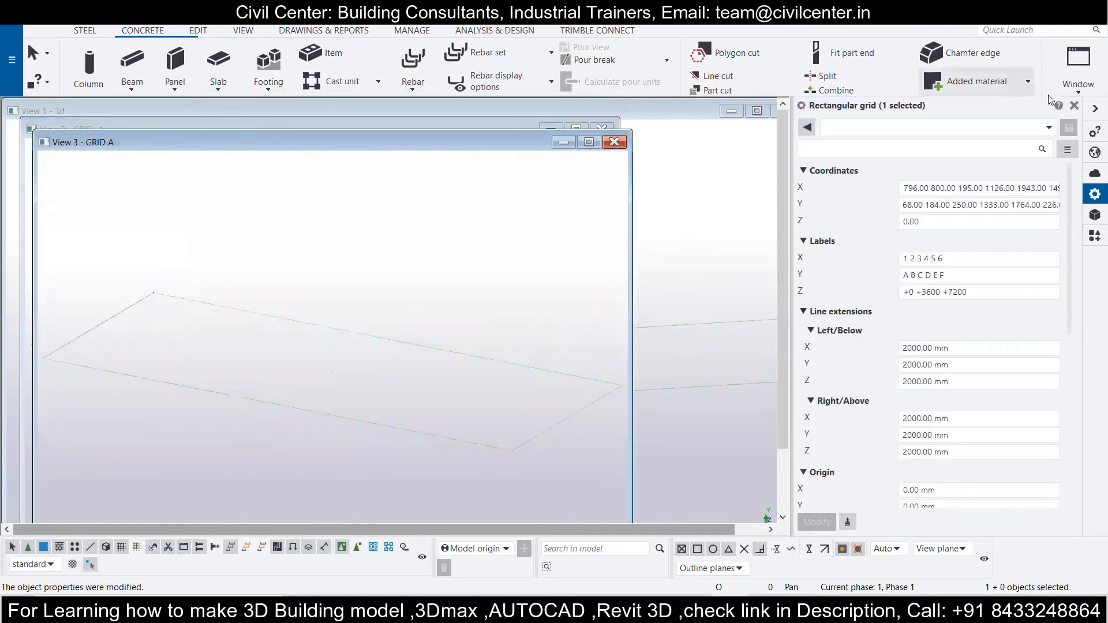
Step: Close the GRID A and GRID -1 views, leaving only the 3D view open
{"action": "left_click", "coordinate": [1071, 92]}
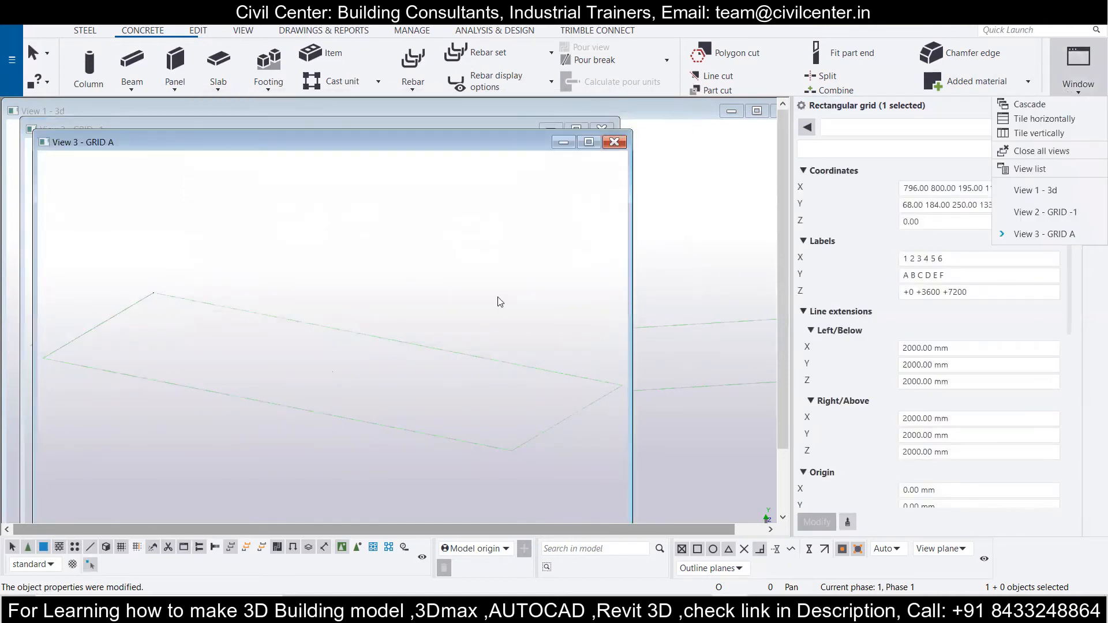
{"action": "left_click", "coordinate": [608, 144]}
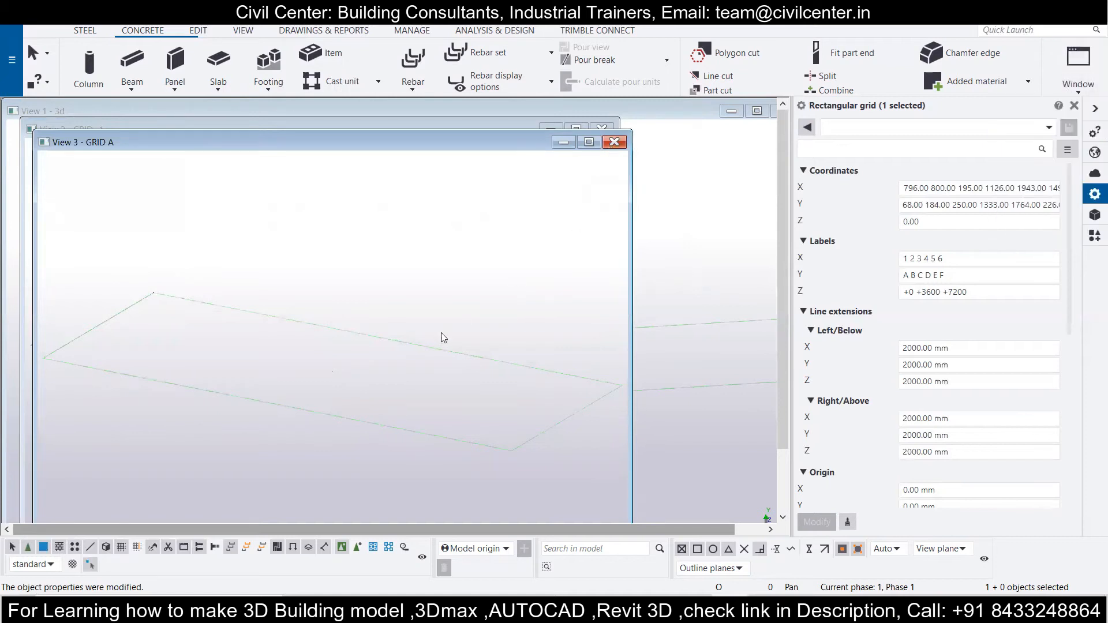
{"action": "left_click", "coordinate": [614, 142]}
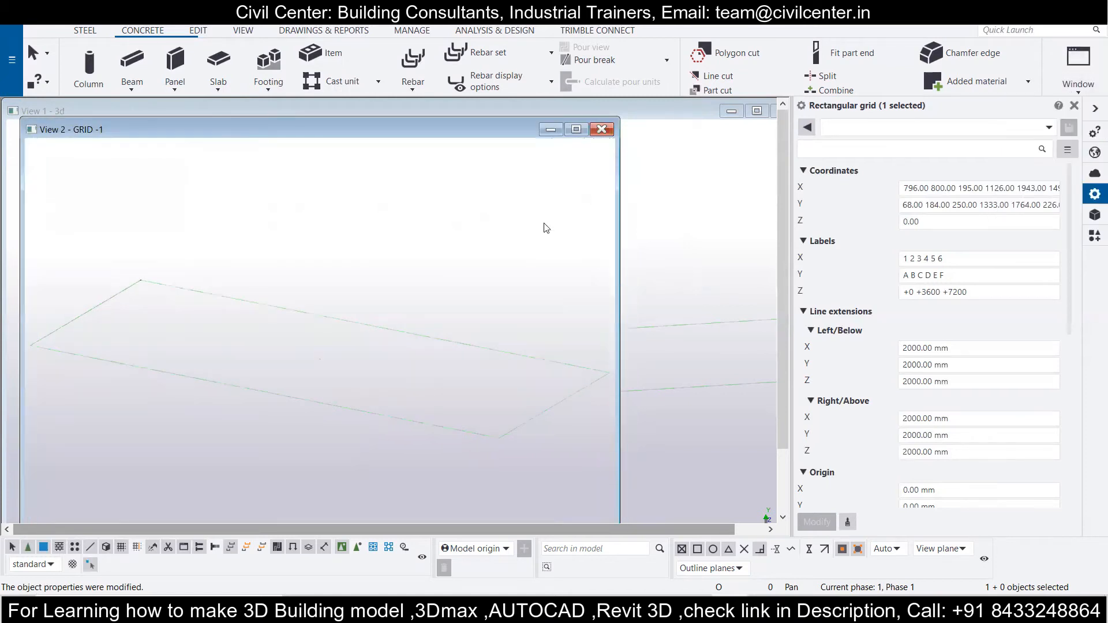
{"action": "left_click", "coordinate": [602, 131]}
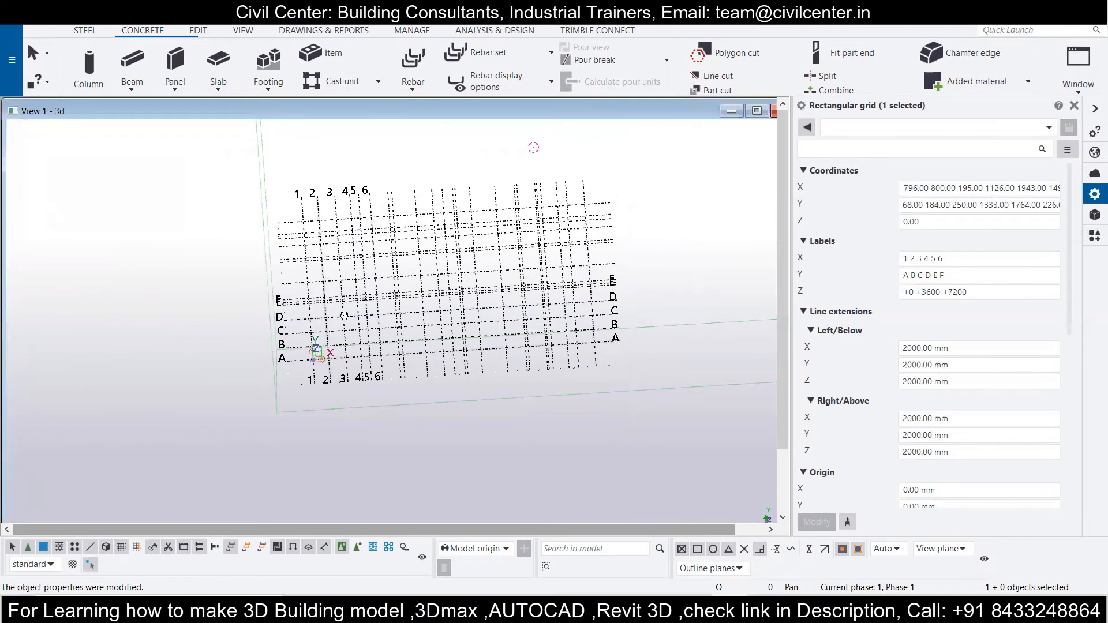
{"action": "scroll", "coordinate": [341, 300], "scroll_direction": "up", "scroll_amount": 4}
{"action": "scroll", "coordinate": [340, 295], "scroll_direction": "down", "scroll_amount": 4}
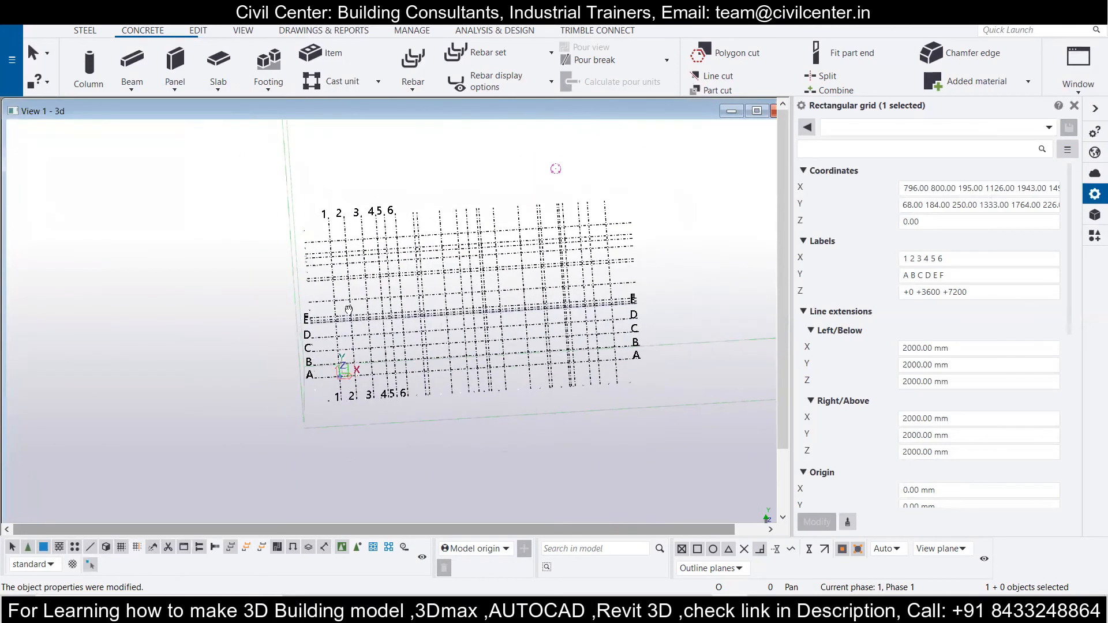
{"action": "middle_click_drag", "start_coordinate": [349, 310], "coordinate": [303, 284]}
{"action": "middle_click_drag", "start_coordinate": [509, 287], "coordinate": [458, 384], "text": "ctrl"}
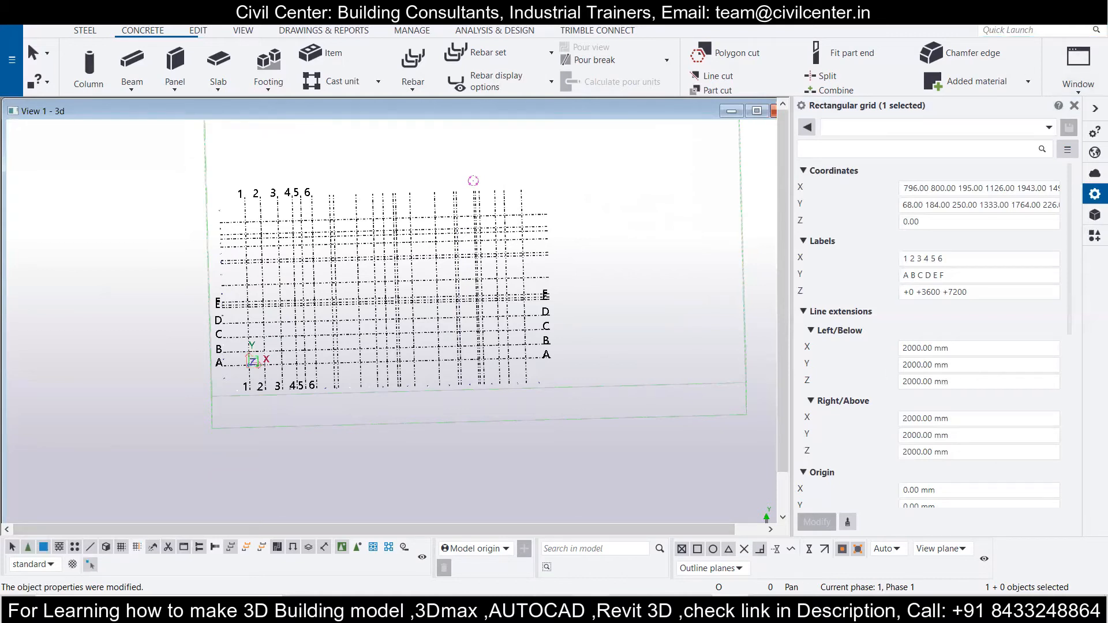
Step: Switch to the structural drawing in AutoCAD and review the grid labels along the sides and lower edge of the typical floor beam layout
{"action": "left_click", "coordinate": [550, 606]}
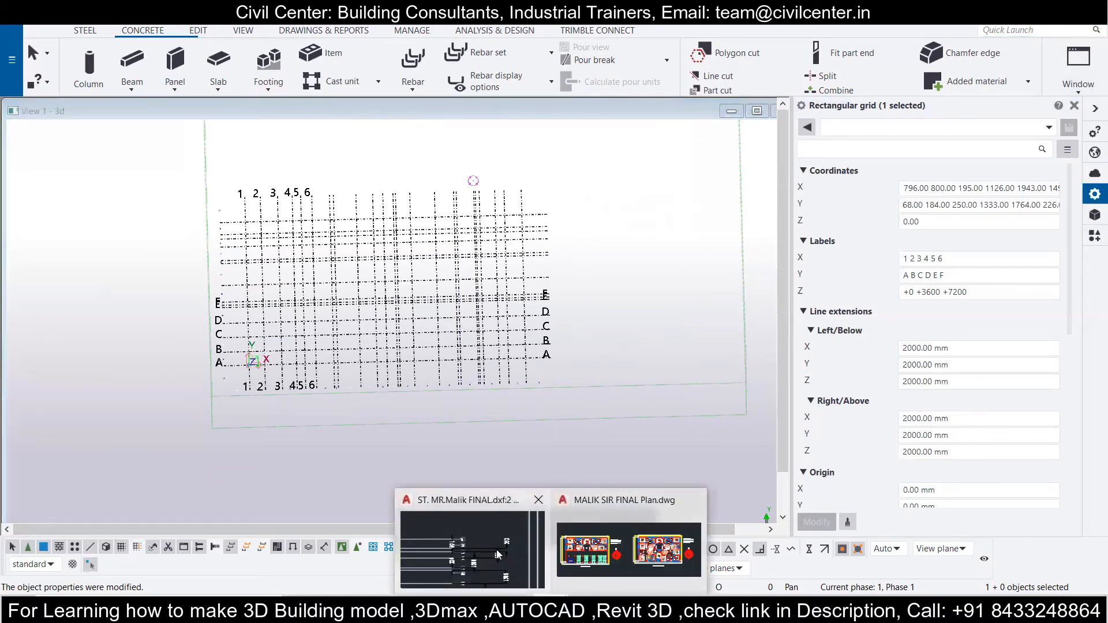
{"action": "left_click", "coordinate": [473, 548]}
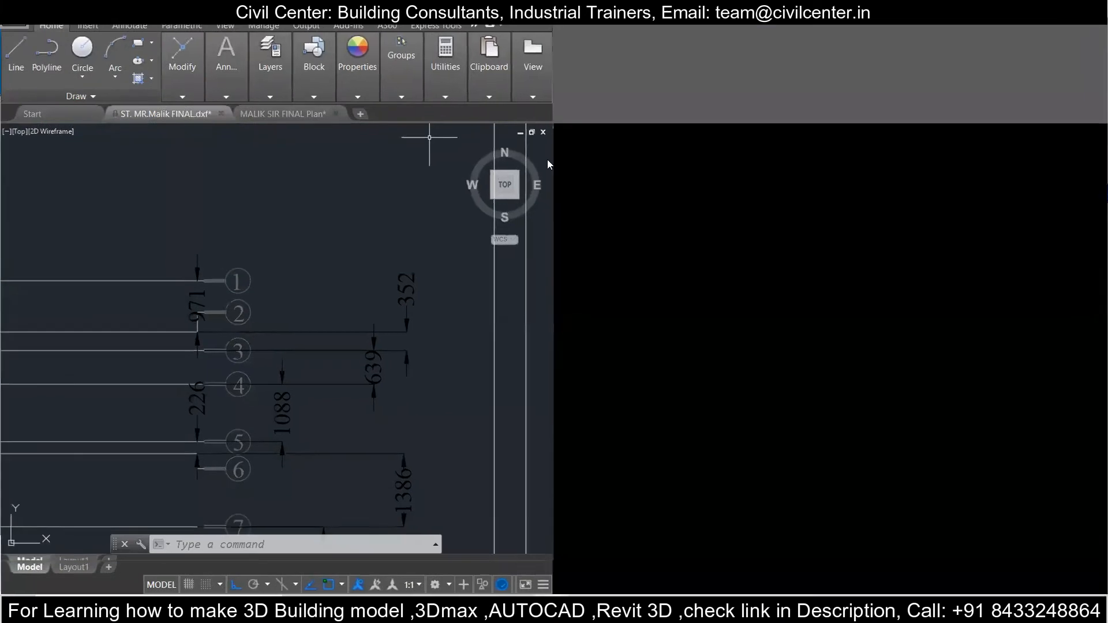
{"action": "middle_click_drag", "start_coordinate": [433, 270], "coordinate": [449, 262]}
{"action": "scroll", "coordinate": [449, 261], "scroll_direction": "down", "scroll_amount": 8}
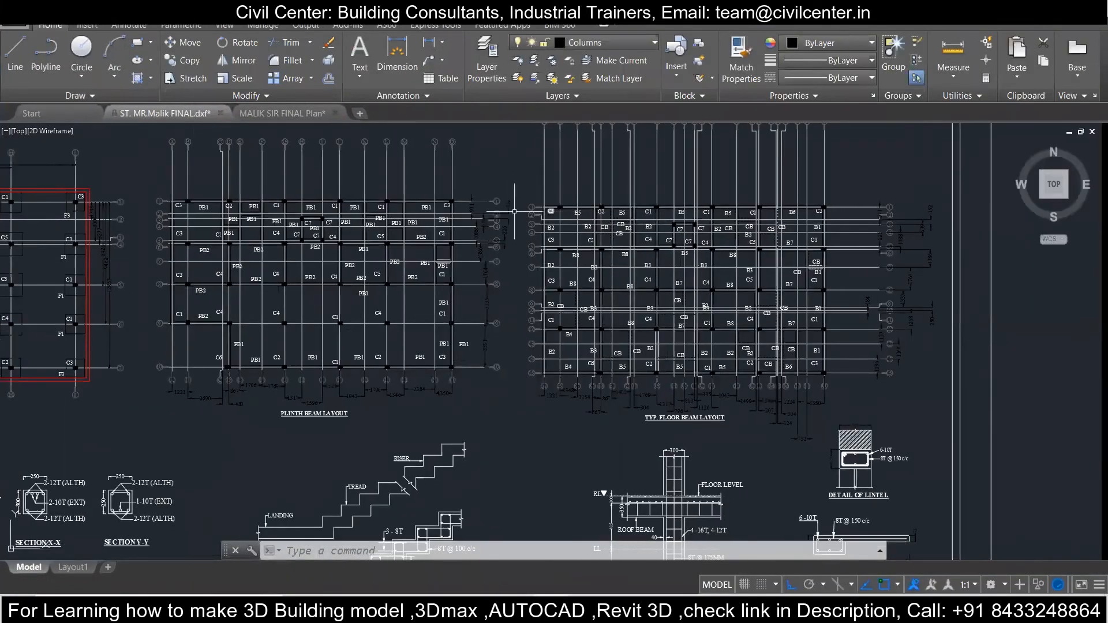
{"action": "scroll", "coordinate": [554, 194], "scroll_direction": "up", "scroll_amount": 4}
{"action": "middle_click_drag", "start_coordinate": [525, 255], "coordinate": [510, 206]}
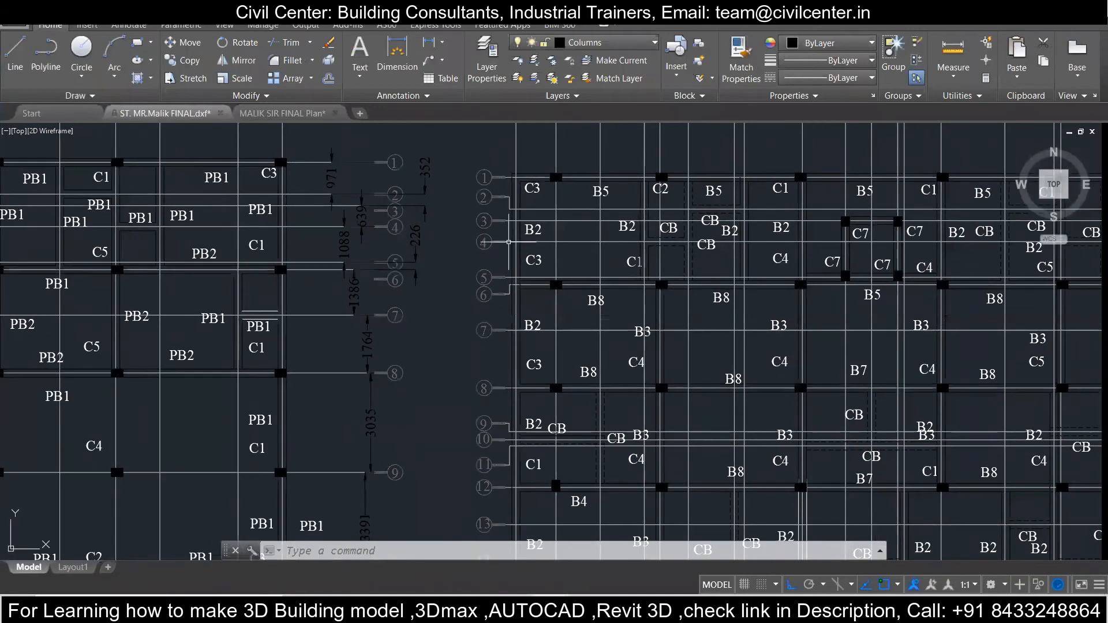
{"action": "middle_click_drag", "start_coordinate": [510, 341], "coordinate": [507, 199]}
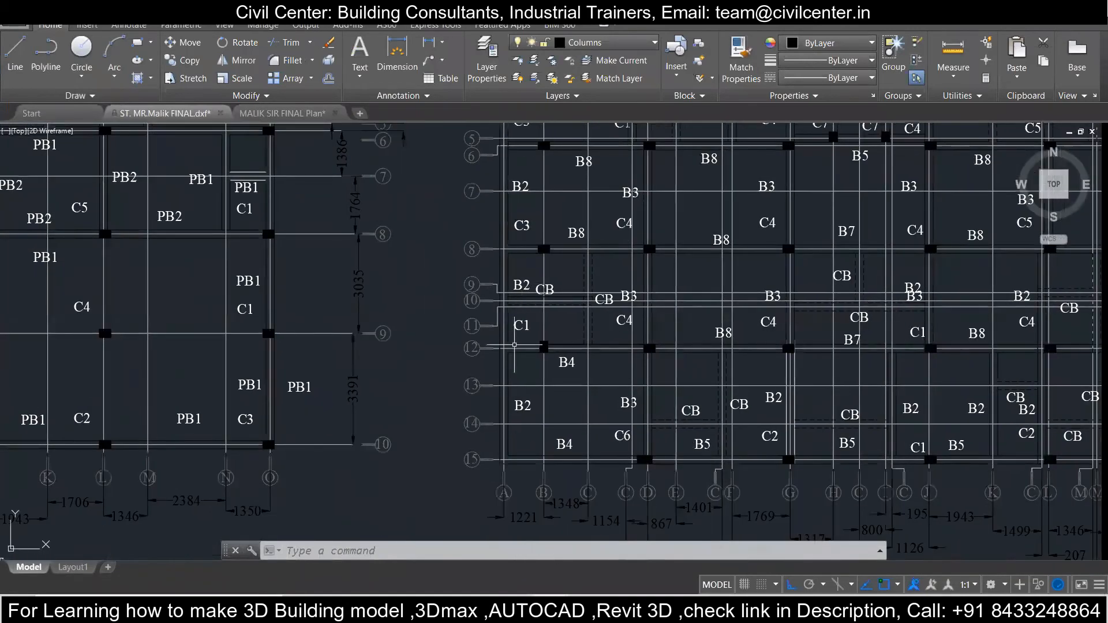
{"action": "mouse_move", "coordinate": [522, 382]}
{"action": "middle_mouse_down"}
{"action": "mouse_move", "coordinate": [502, 254]}
{"action": "mouse_move", "coordinate": [433, 260]}
{"action": "middle_mouse_up"}
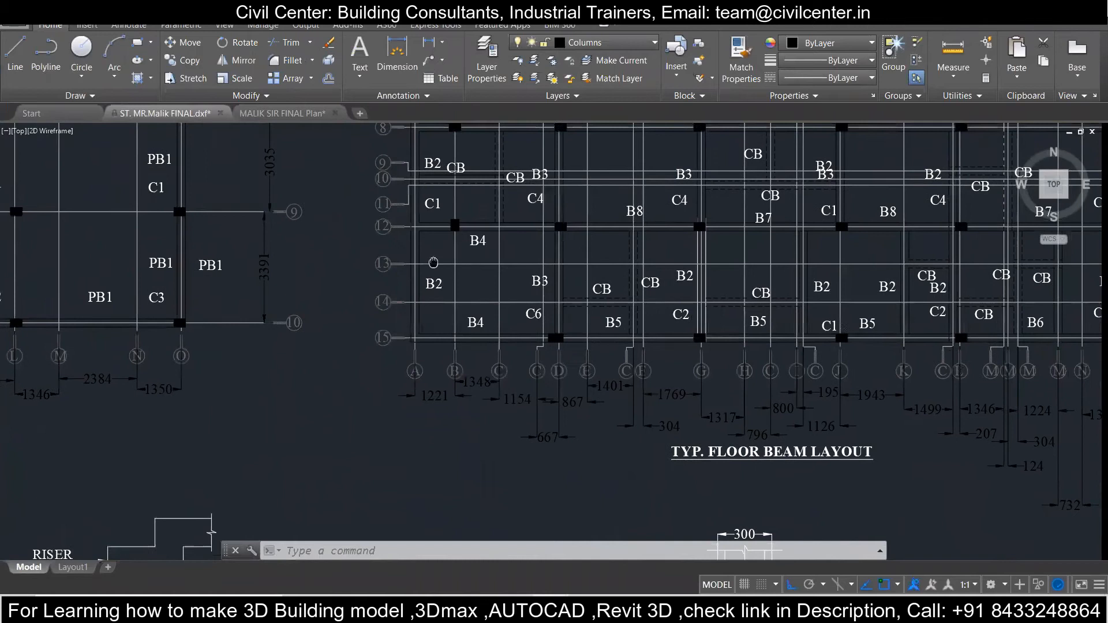
{"action": "scroll", "coordinate": [491, 385], "scroll_direction": "up", "scroll_amount": 4}
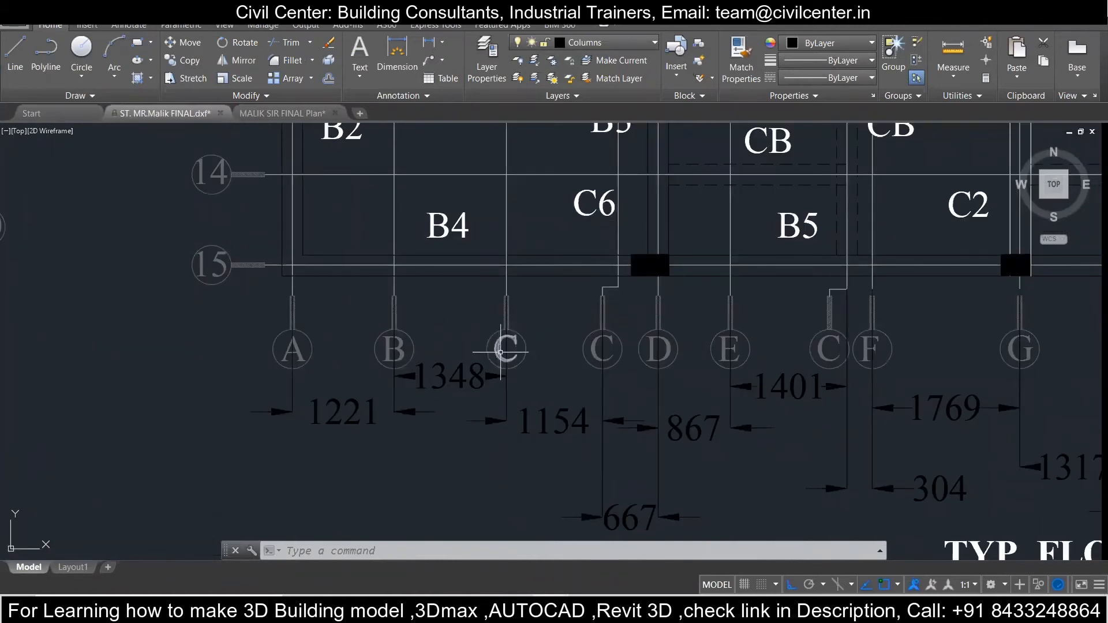
Step: Relabel the repeated C bubble below the typical floor beam layout as D and the adjacent D bubble as E
{"action": "left_click", "coordinate": [601, 347]}
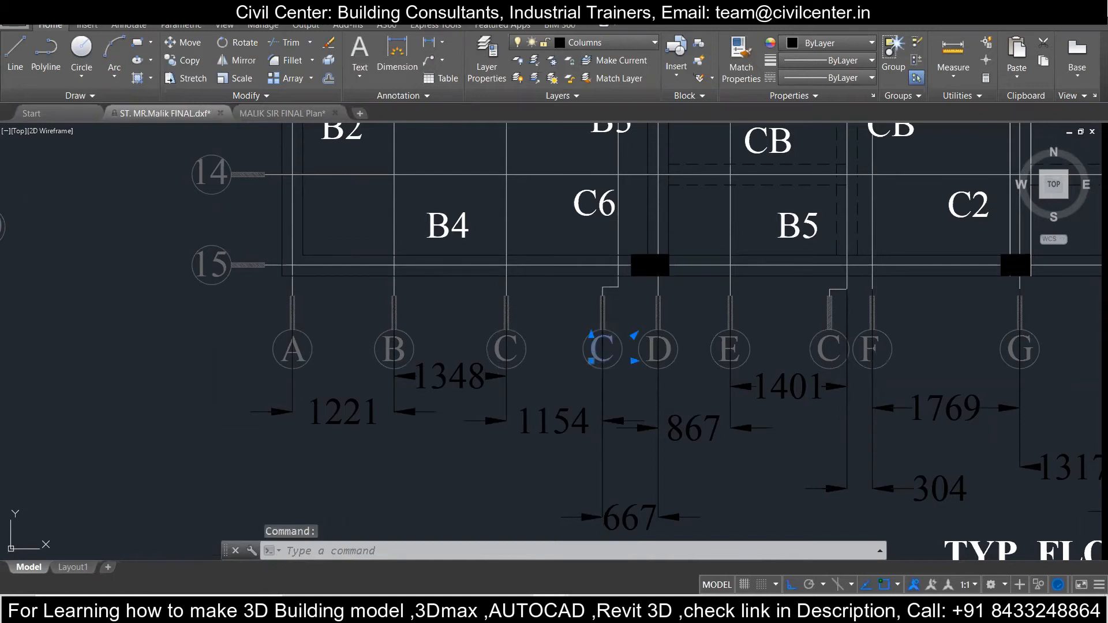
{"action": "key", "text": "Delete"}
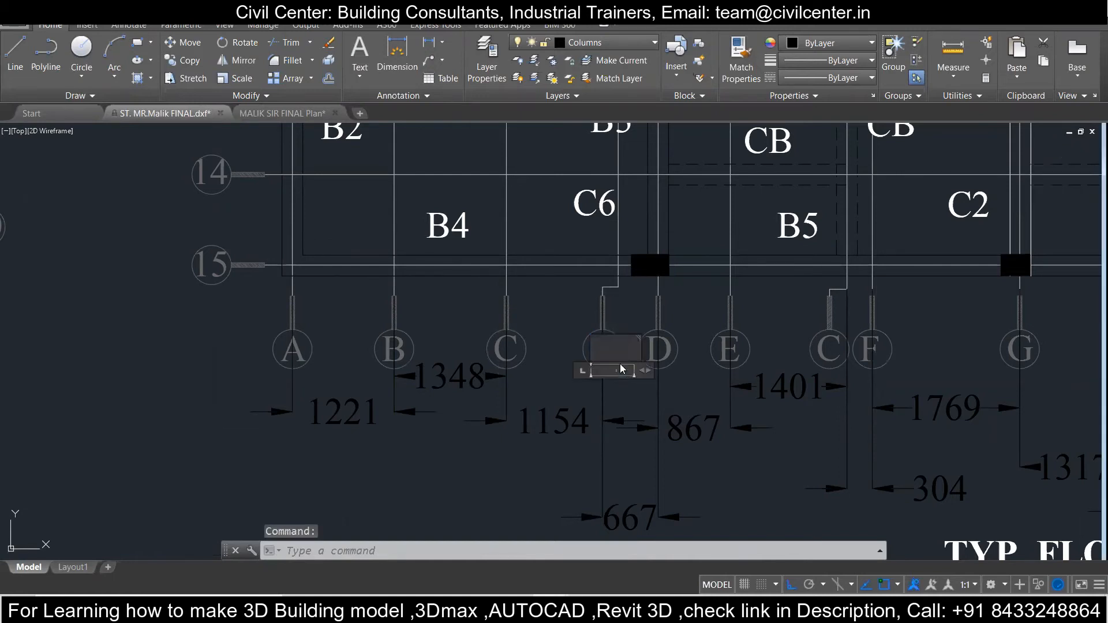
{"action": "double_click", "coordinate": [620, 353]}
{"action": "type", "text": "D"}
{"action": "left_click", "coordinate": [748, 360]}
{"action": "double_click", "coordinate": [668, 350]}
{"action": "key", "text": "BackSpace"}
{"action": "type", "text": "E"}
{"action": "left_click", "coordinate": [737, 357]}
Step: Relabel the four grid bubbles following E as F, G, H and I
{"action": "left_click", "coordinate": [738, 355]}
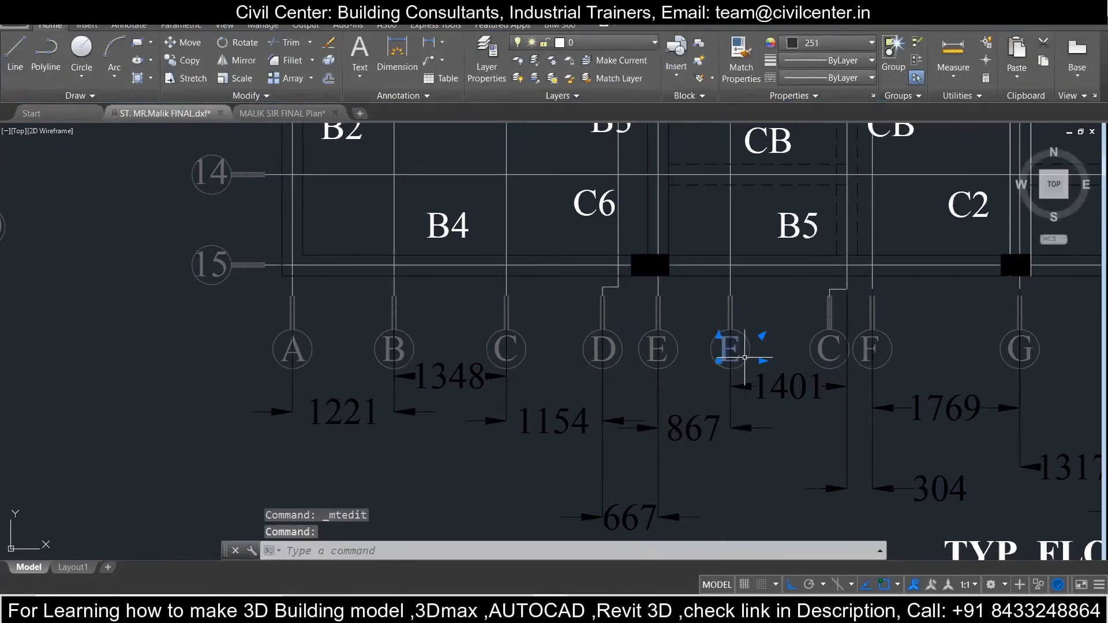
{"action": "double_click", "coordinate": [730, 352]}
{"action": "type", "text": "F"}
{"action": "double_click", "coordinate": [826, 353]}
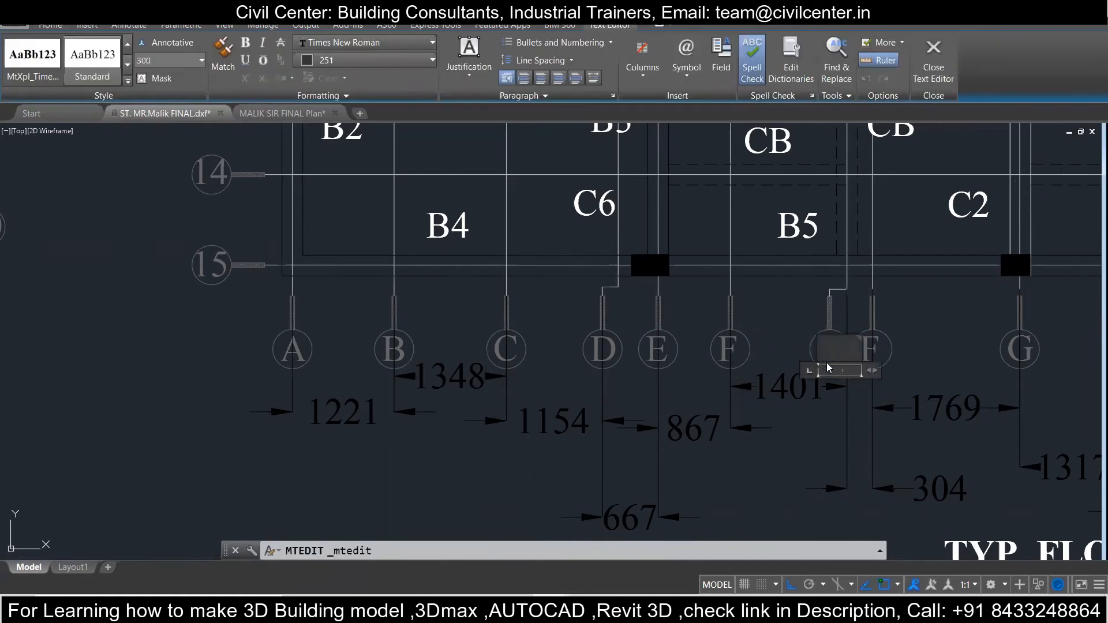
{"action": "type", "text": "G"}
{"action": "double_click", "coordinate": [871, 351]}
{"action": "type", "text": "H"}
{"action": "double_click", "coordinate": [1013, 355]}
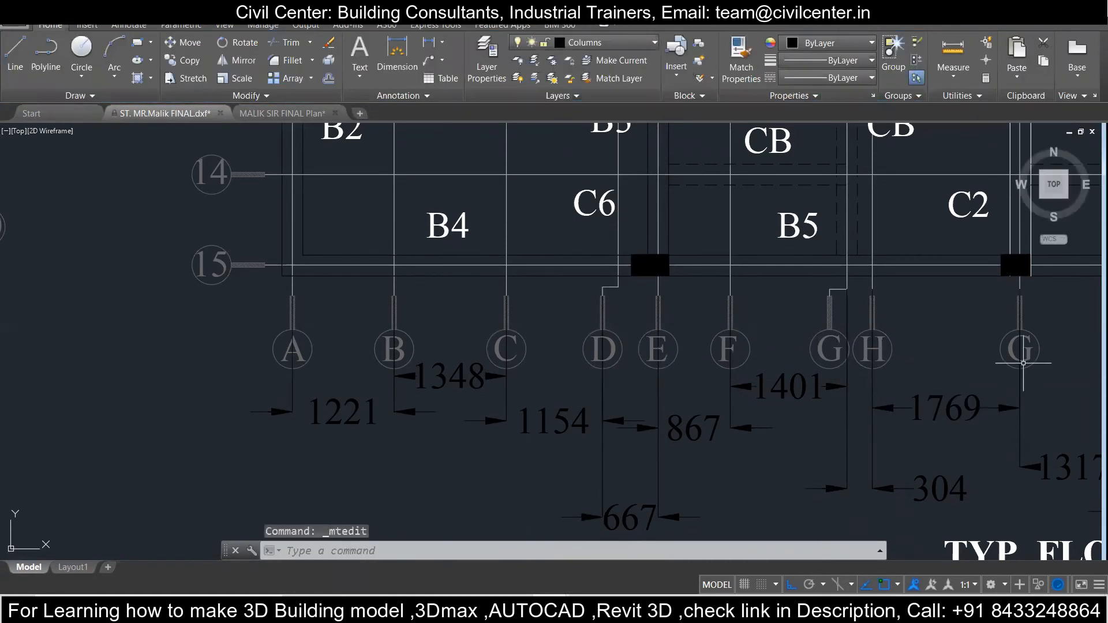
{"action": "type", "text": "I"}
{"action": "left_click", "coordinate": [932, 353]}
Step: Move the new I label to the centre of its grid bubble
{"action": "middle_click_drag", "start_coordinate": [932, 353], "coordinate": [476, 338]}
{"action": "left_click", "coordinate": [557, 336]}
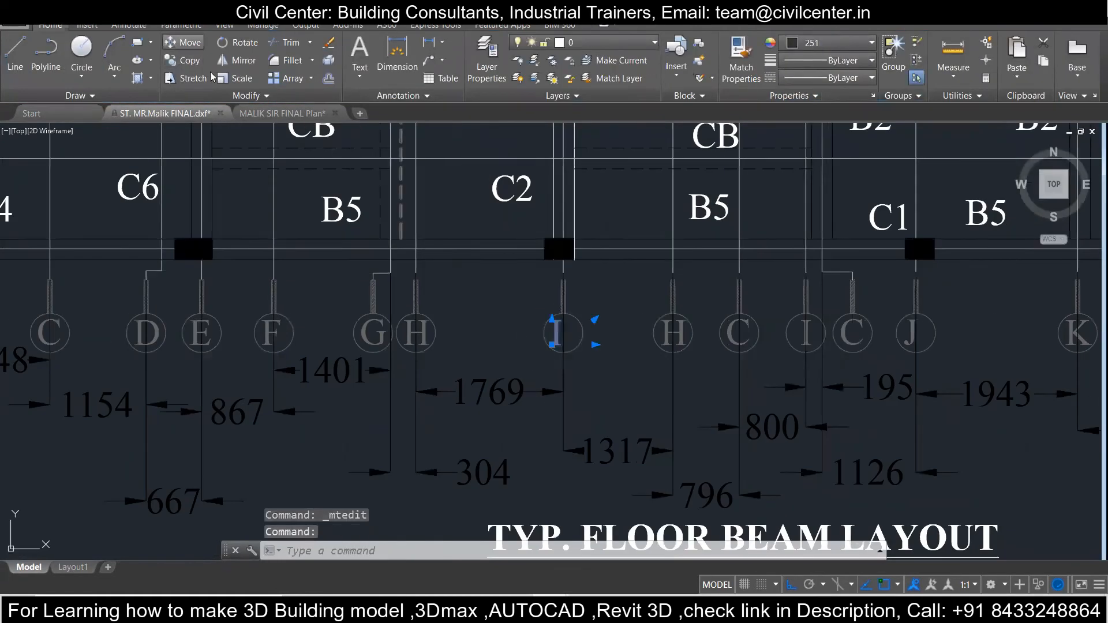
{"action": "left_click", "coordinate": [190, 44]}
{"action": "left_click", "coordinate": [511, 351]}
{"action": "left_click", "coordinate": [531, 341]}
Step: Relabel the six grid bubbles following I below the typical floor beam layout as J, K, L, M, N and O
{"action": "double_click", "coordinate": [671, 338]}
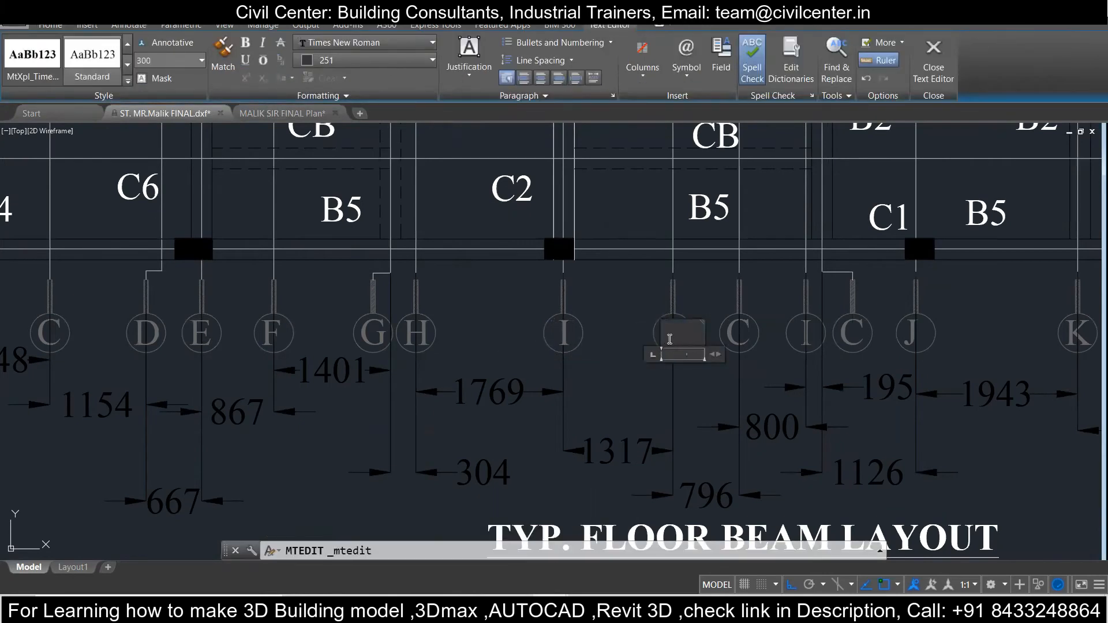
{"action": "type", "text": "J"}
{"action": "double_click", "coordinate": [736, 341]}
{"action": "type", "text": "K"}
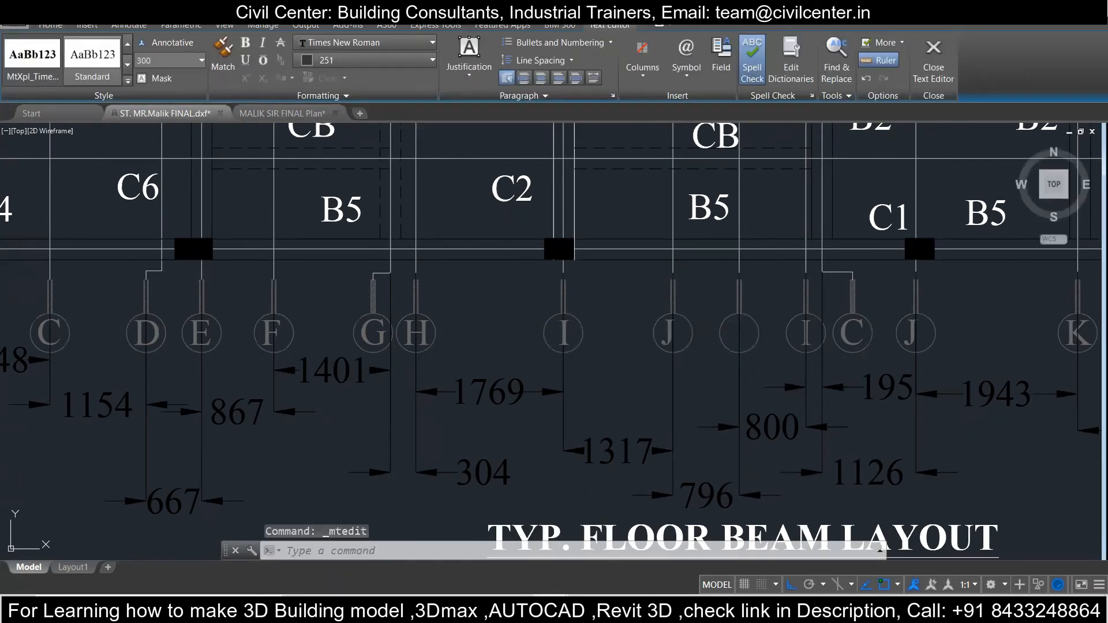
{"action": "double_click", "coordinate": [809, 339]}
{"action": "type", "text": "L"}
{"action": "double_click", "coordinate": [849, 344]}
{"action": "type", "text": "M"}
{"action": "double_click", "coordinate": [914, 338]}
{"action": "type", "text": "N"}
{"action": "double_click", "coordinate": [1066, 344]}
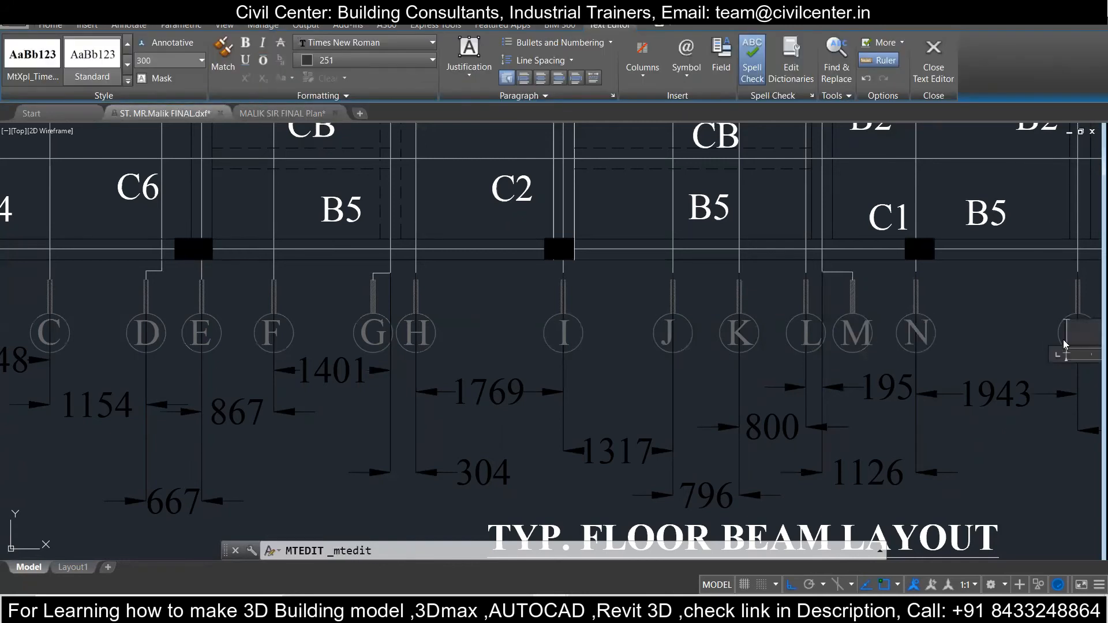
{"action": "type", "text": "O"}
Step: Relabel the four grid bubbles following O as P, Q, R and S
{"action": "middle_click_drag", "start_coordinate": [1065, 344], "coordinate": [495, 332]}
{"action": "double_click", "coordinate": [603, 312]}
{"action": "type", "text": "P"}
{"action": "double_click", "coordinate": [656, 324]}
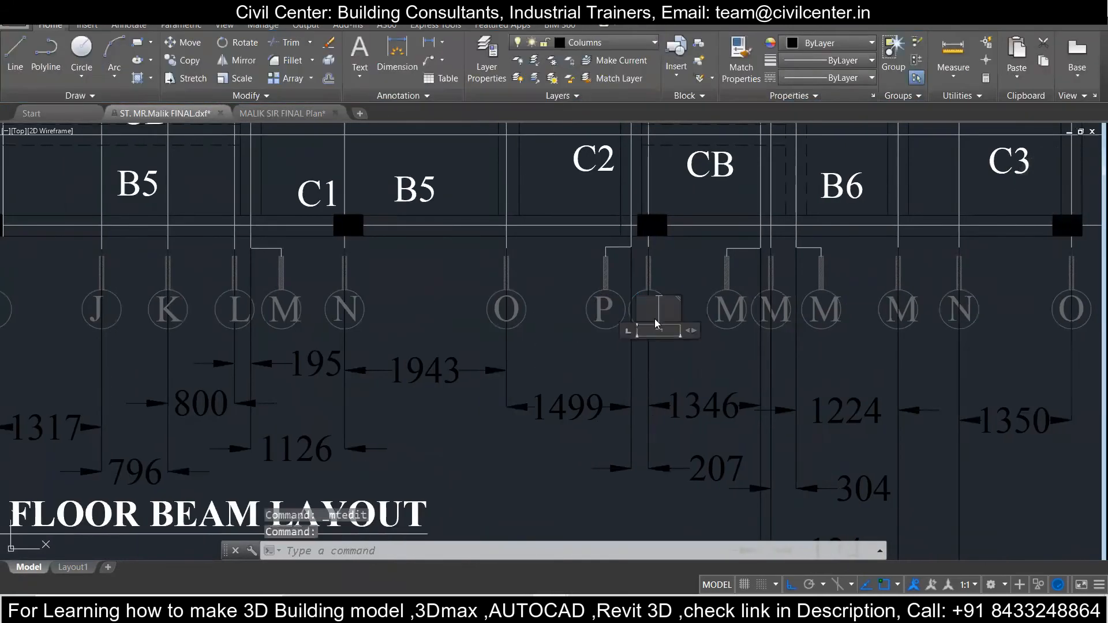
{"action": "type", "text": "Q"}
{"action": "double_click", "coordinate": [728, 311]}
{"action": "type", "text": "R"}
{"action": "double_click", "coordinate": [774, 312]}
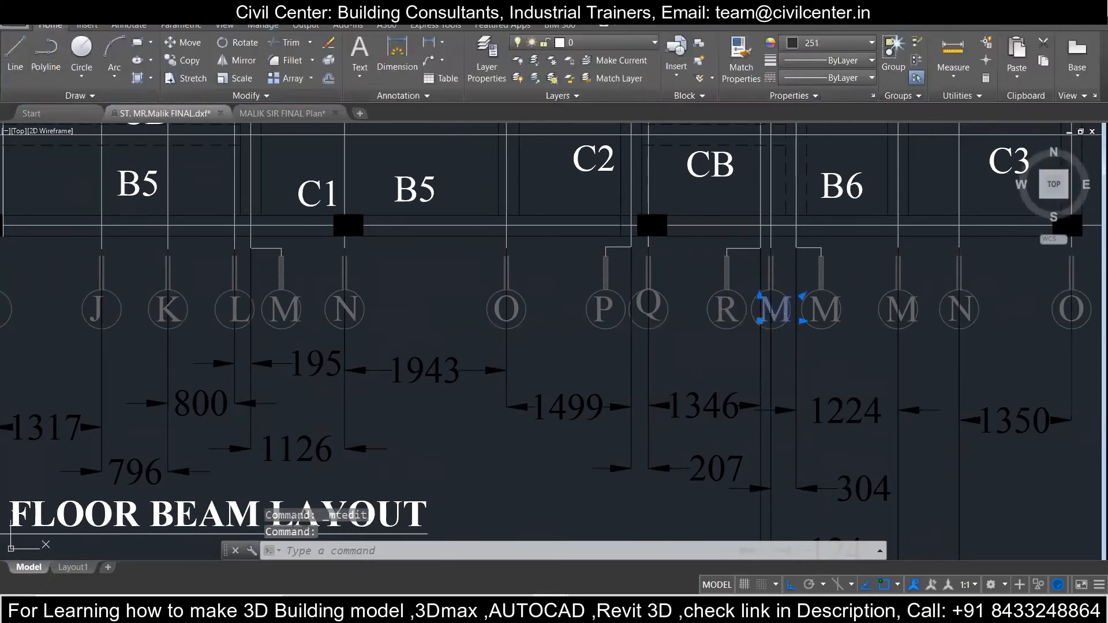
{"action": "type", "text": "S"}
Step: Relabel the remaining four grid bubbles following S as T, U, V and W
{"action": "double_click", "coordinate": [821, 310]}
{"action": "type", "text": "T"}
{"action": "double_click", "coordinate": [907, 310]}
{"action": "type", "text": "U"}
{"action": "double_click", "coordinate": [960, 310]}
{"action": "type", "text": "V"}
{"action": "middle_click_drag", "start_coordinate": [903, 343], "coordinate": [585, 350]}
{"action": "double_click", "coordinate": [741, 322]}
{"action": "type", "text": "W"}
{"action": "left_click", "coordinate": [826, 371]}
Step: Review the lettered and numbered grid bubbles around the whole typical floor beam layout
{"action": "scroll", "coordinate": [823, 333], "scroll_direction": "down", "scroll_amount": 4}
{"action": "middle_click_drag", "start_coordinate": [815, 279], "coordinate": [707, 279]}
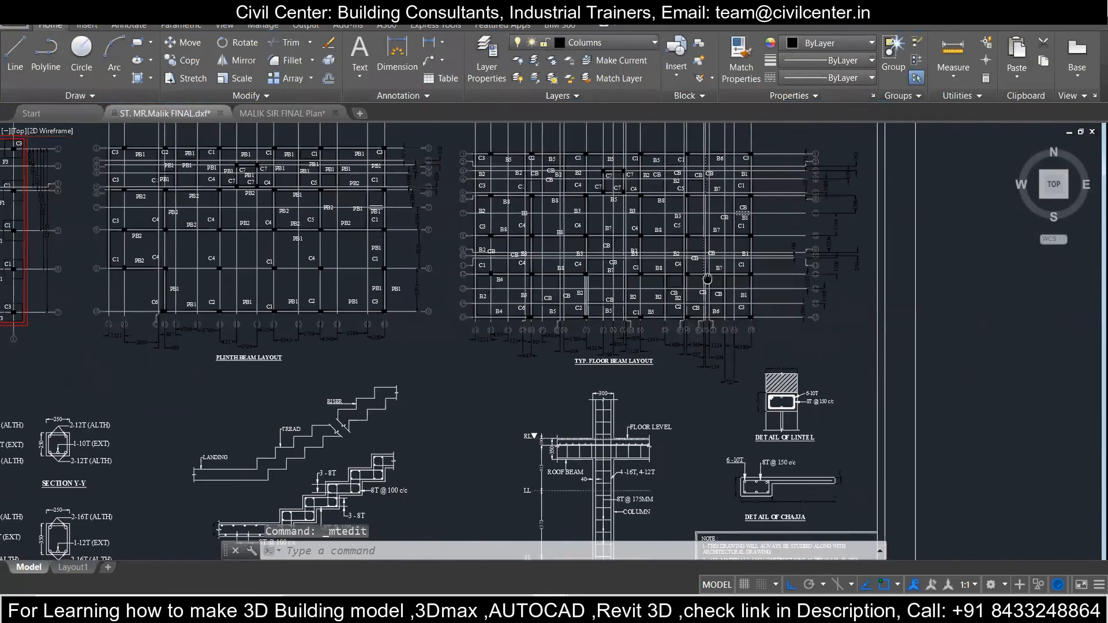
{"action": "scroll", "coordinate": [716, 288], "scroll_direction": "up", "scroll_amount": 4}
{"action": "middle_click_drag", "start_coordinate": [519, 241], "coordinate": [619, 350]}
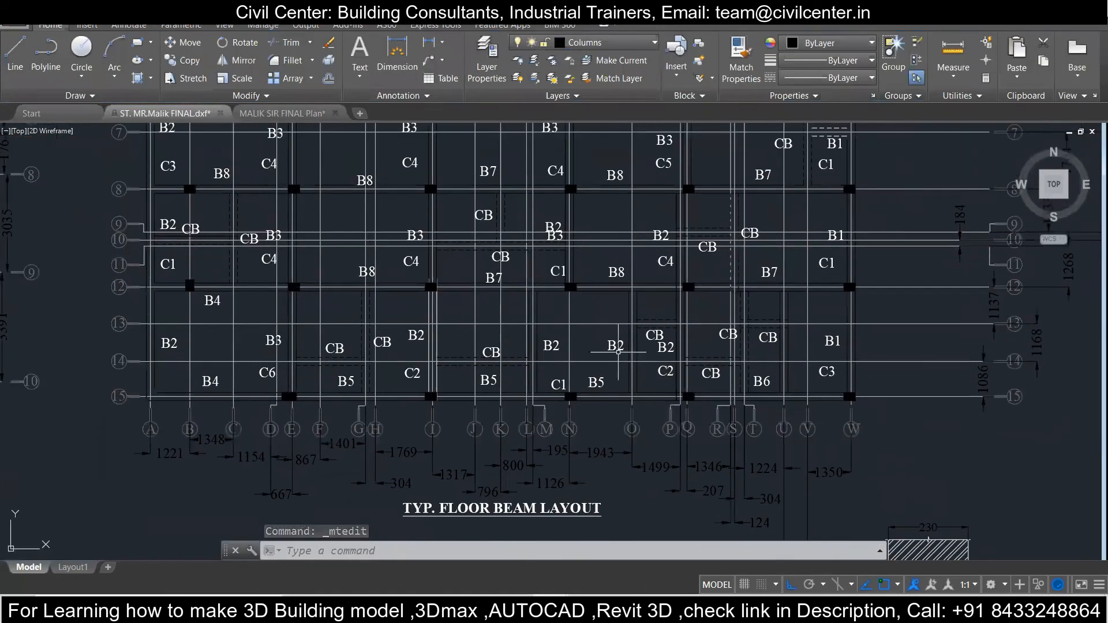
{"action": "scroll", "coordinate": [836, 349], "scroll_direction": "down", "scroll_amount": 2}
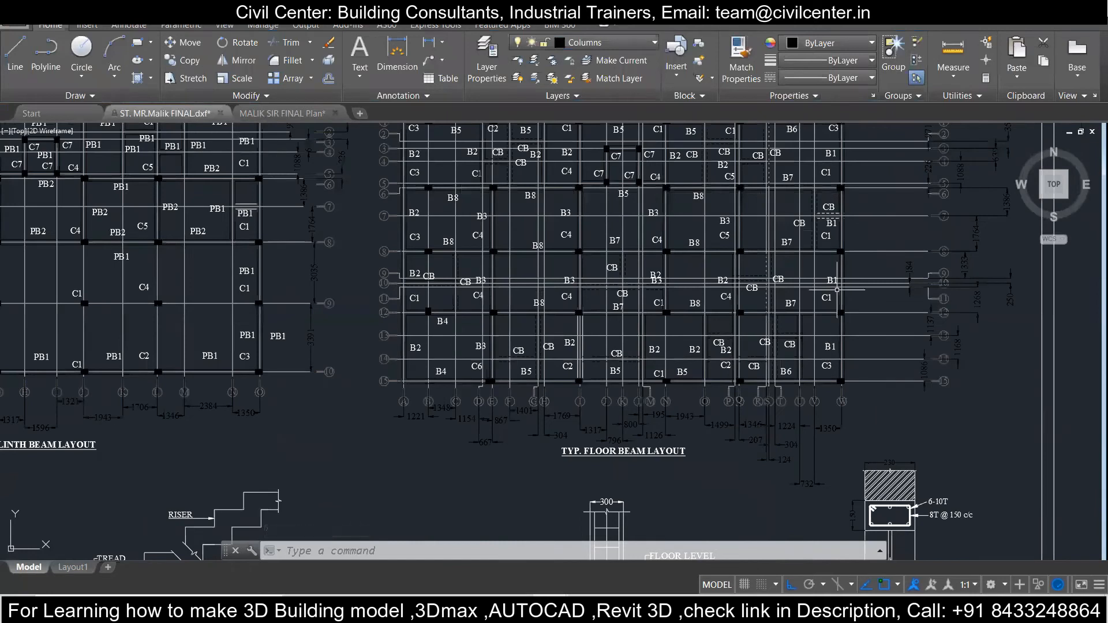
{"action": "middle_click_drag", "start_coordinate": [661, 345], "coordinate": [466, 386]}
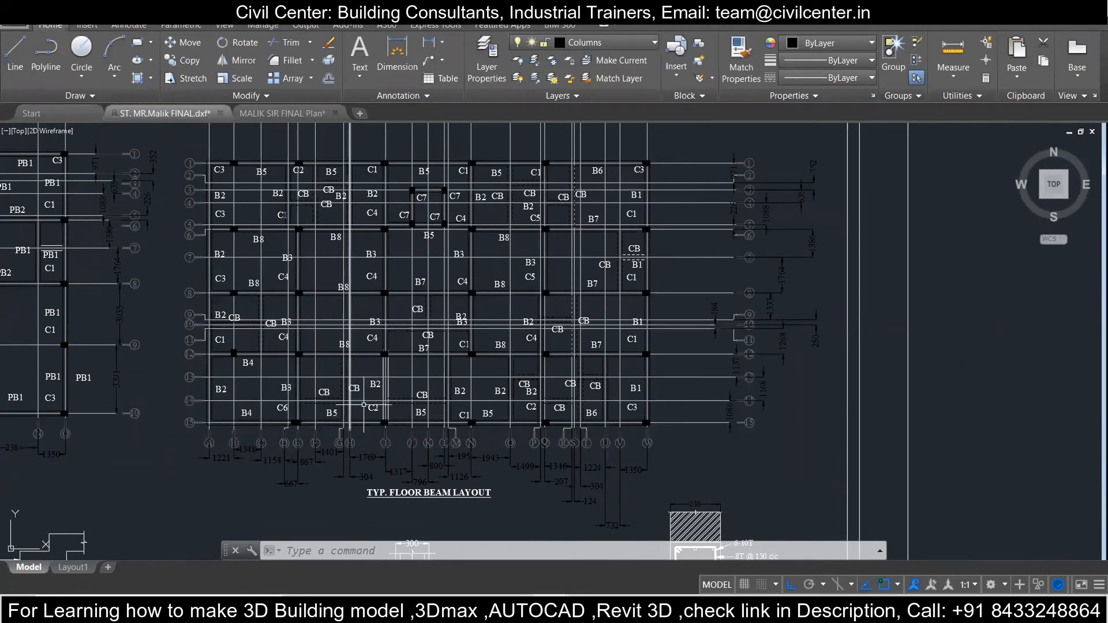
{"action": "middle_click_drag", "start_coordinate": [257, 437], "coordinate": [458, 413]}
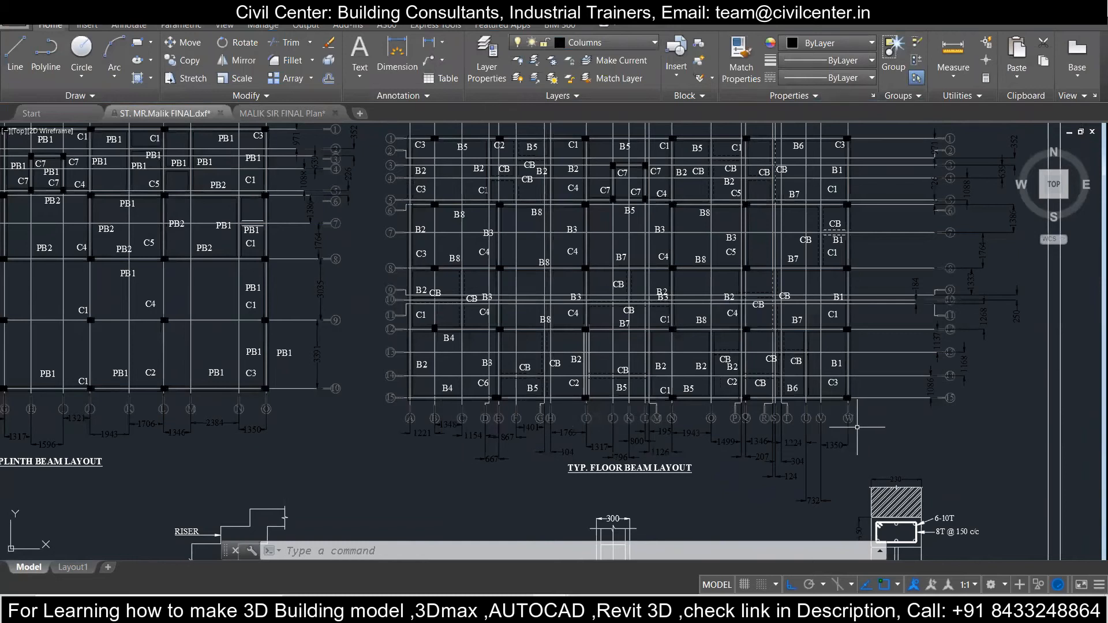
{"action": "scroll", "coordinate": [841, 421], "scroll_direction": "up", "scroll_amount": 4}
{"action": "middle_click_drag", "start_coordinate": [823, 388], "coordinate": [535, 370]}
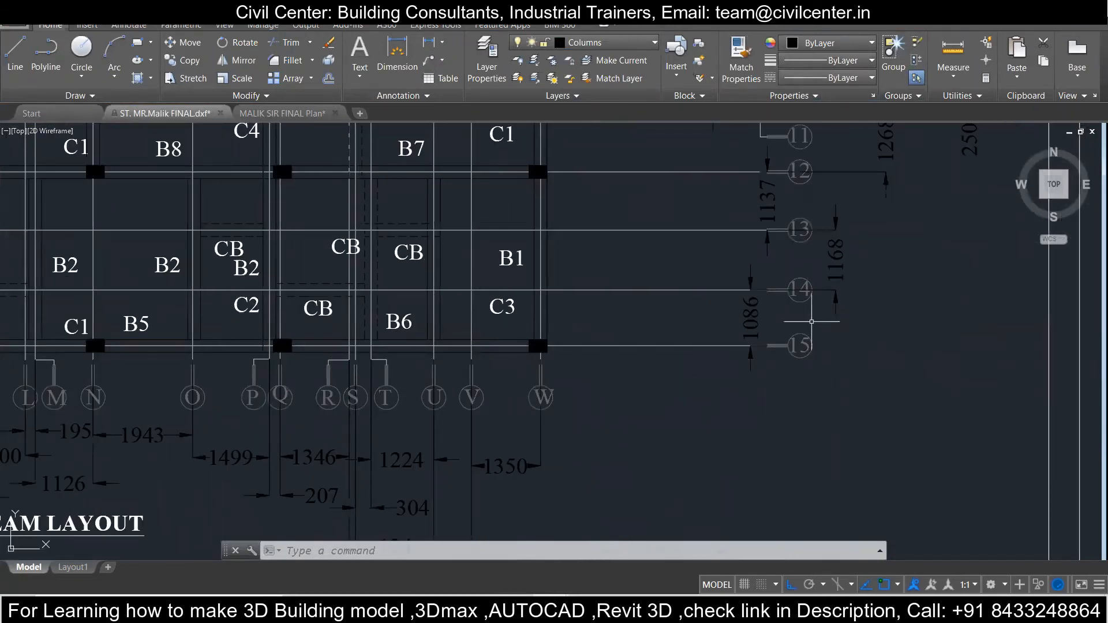
{"action": "scroll", "coordinate": [865, 348], "scroll_direction": "down", "scroll_amount": 2}
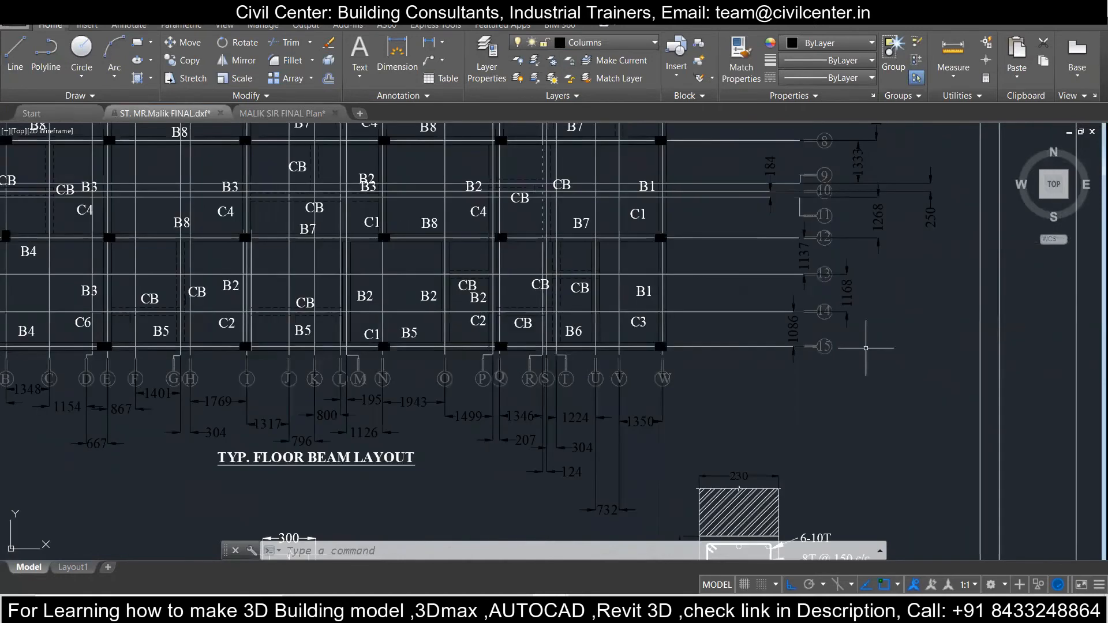
{"action": "scroll", "coordinate": [865, 347], "scroll_direction": "down", "scroll_amount": 2}
{"action": "scroll", "coordinate": [866, 347], "scroll_direction": "down", "scroll_amount": 2}
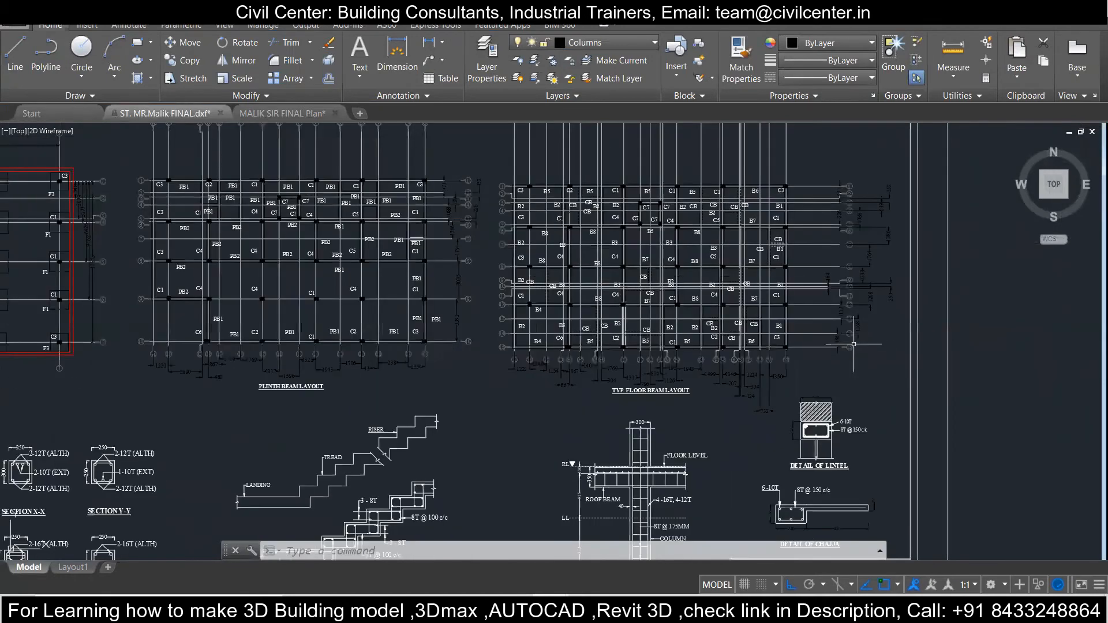
{"action": "middle_click_drag", "start_coordinate": [699, 371], "coordinate": [458, 345]}
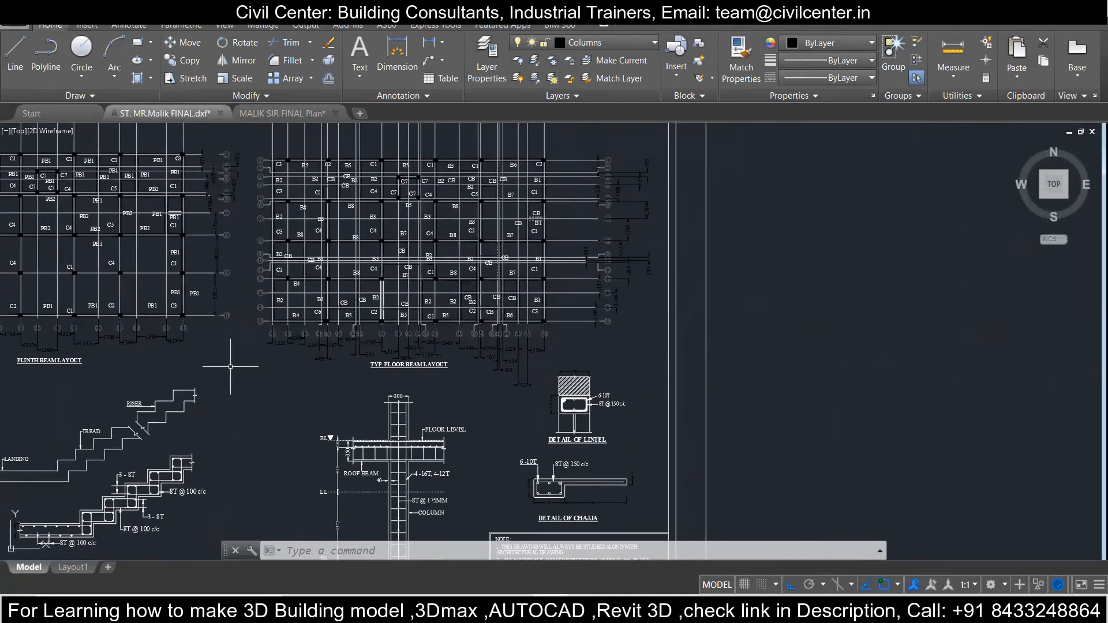
{"action": "scroll", "coordinate": [248, 346], "scroll_direction": "up", "scroll_amount": 2}
{"action": "scroll", "coordinate": [606, 440], "scroll_direction": "up", "scroll_amount": 2}
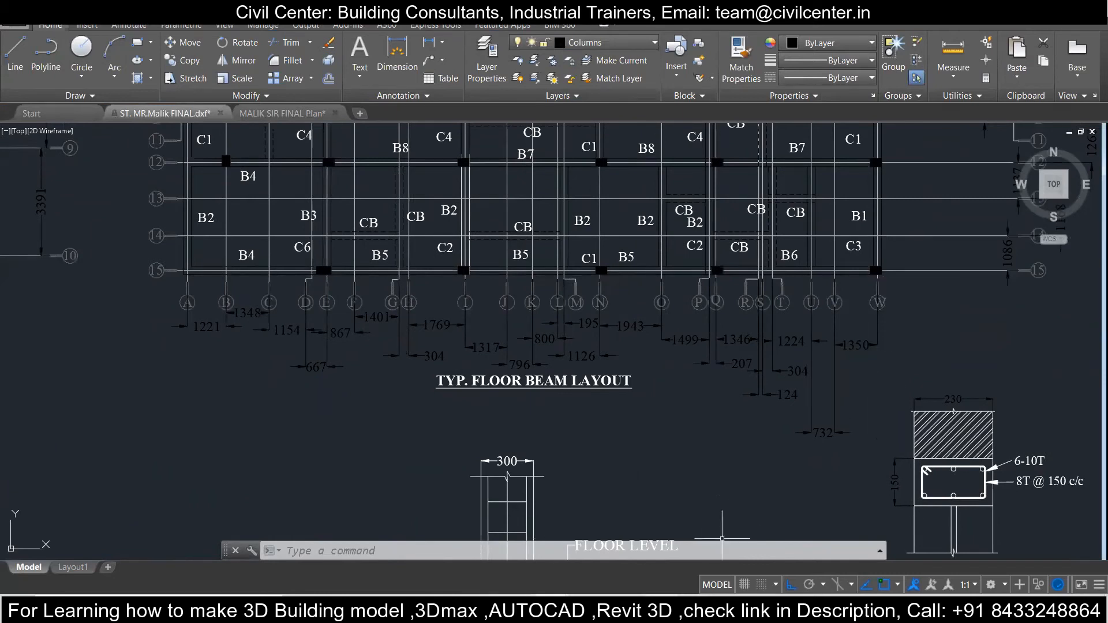
Step: Switch to Tekla Structures and set the rectangular grid's X labels to the letters A through W, separated by spaces
{"action": "left_click", "coordinate": [669, 523]}
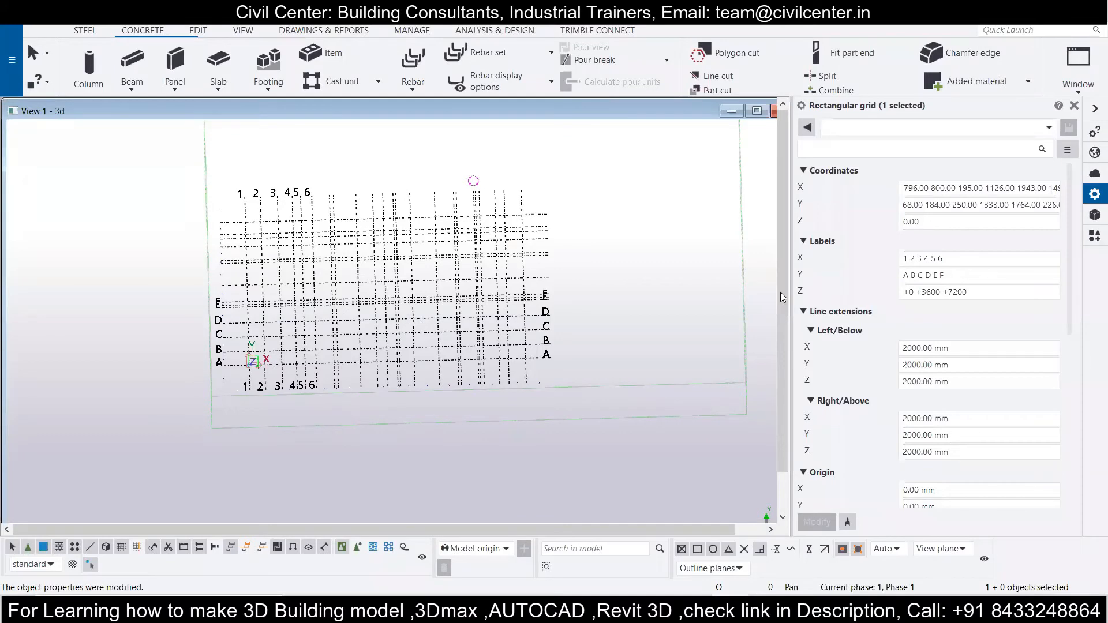
{"action": "left_click_drag", "start_coordinate": [996, 261], "coordinate": [842, 270]}
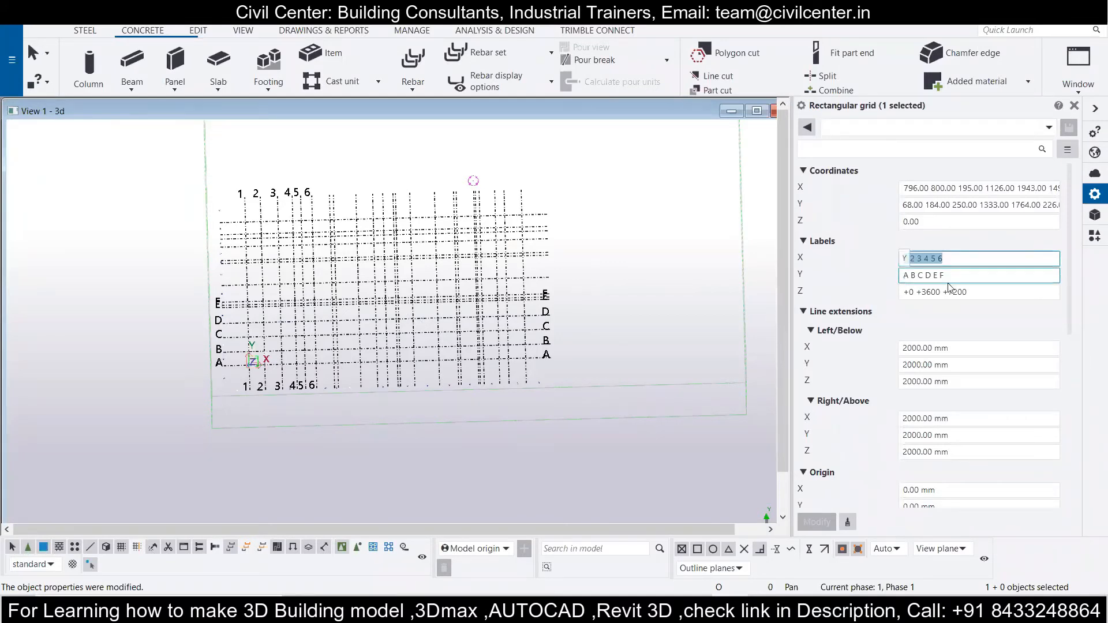
{"action": "key", "text": "BackSpace"}
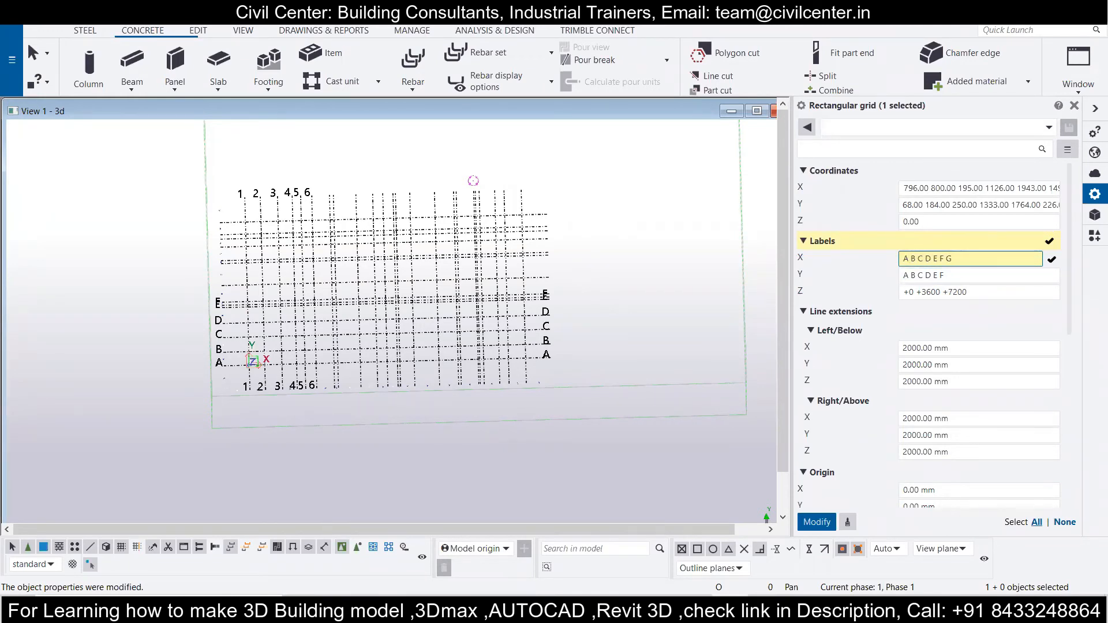
{"action": "type", "text": "A B C D E F G H I J K L M N O P Q R S T U V W"}
{"action": "left_click", "coordinate": [816, 522]}
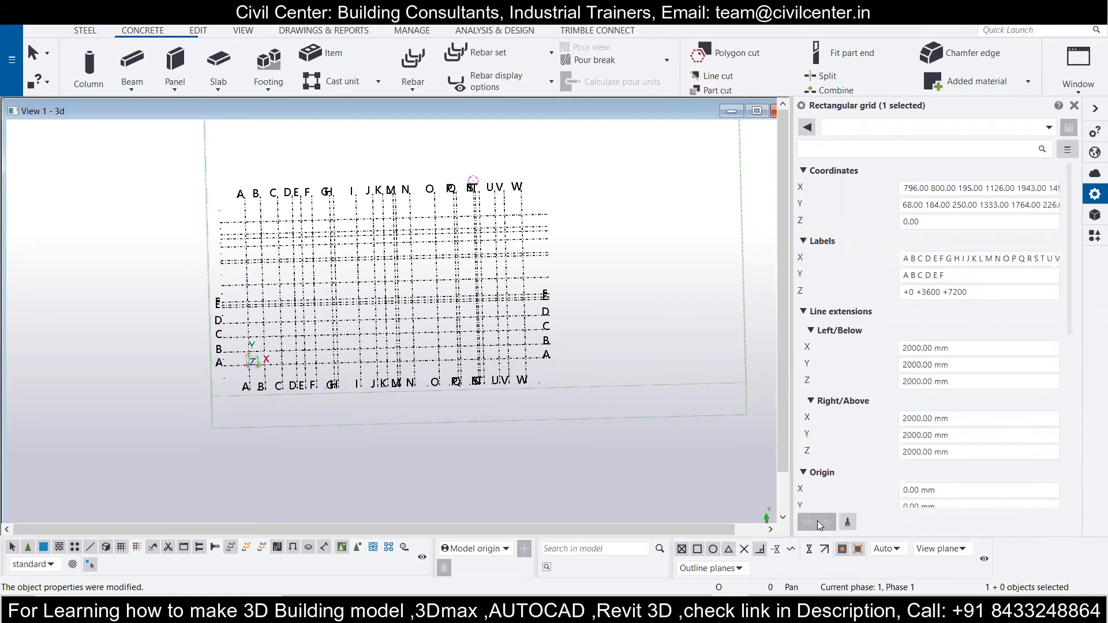
{"action": "scroll", "coordinate": [355, 389], "scroll_direction": "up", "scroll_amount": 8}
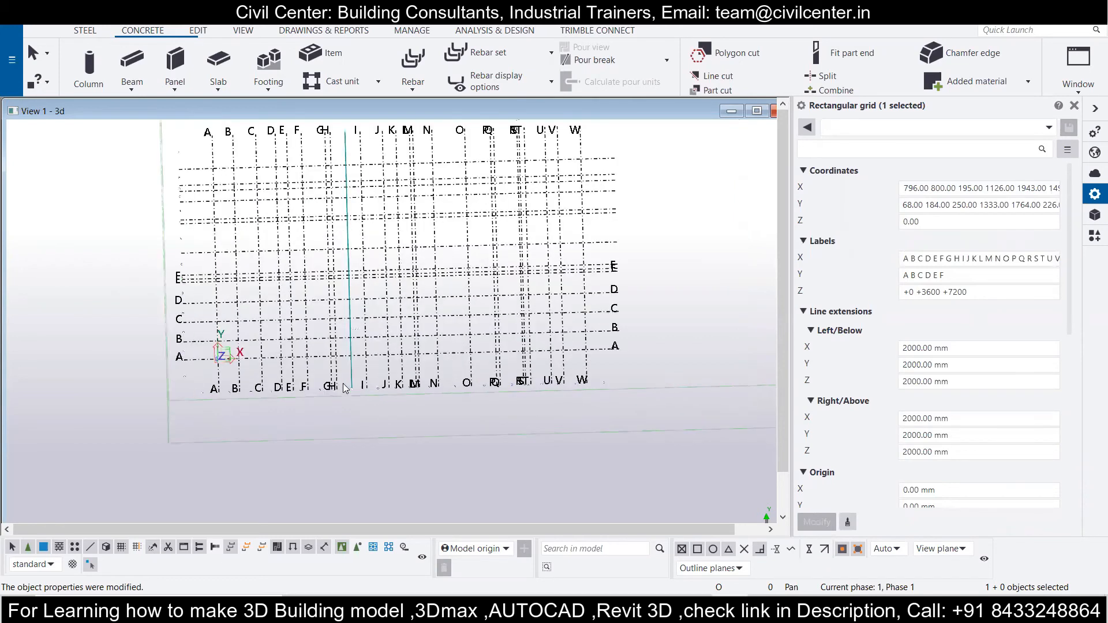
{"action": "scroll", "coordinate": [353, 376], "scroll_direction": "down", "scroll_amount": 6}
{"action": "scroll", "coordinate": [506, 324], "scroll_direction": "up", "scroll_amount": 3}
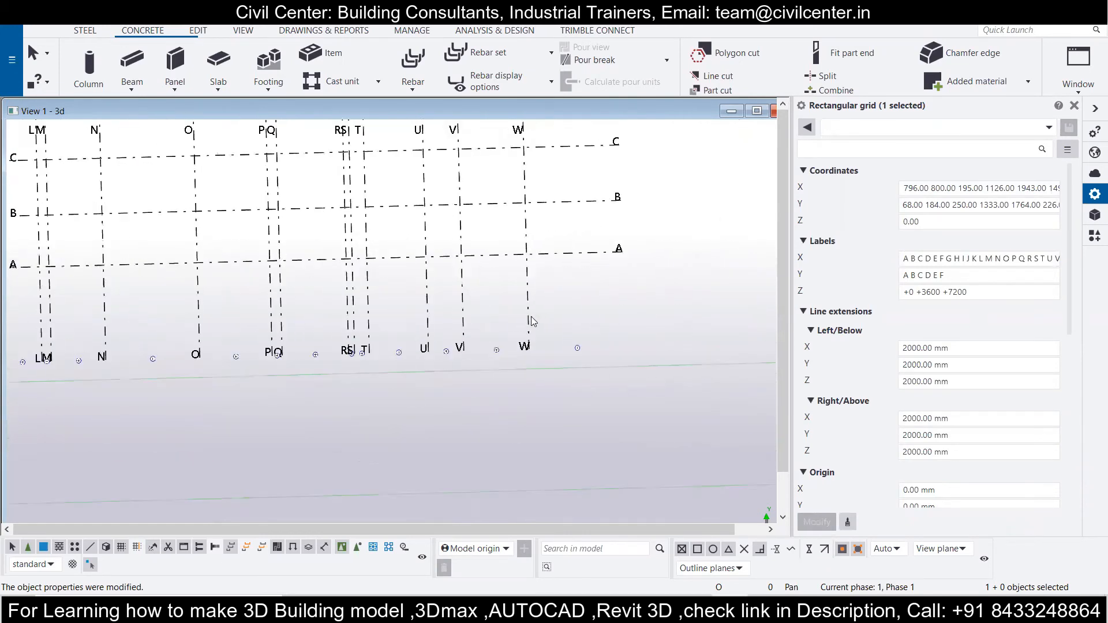
{"action": "scroll", "coordinate": [501, 331], "scroll_direction": "down", "scroll_amount": 5}
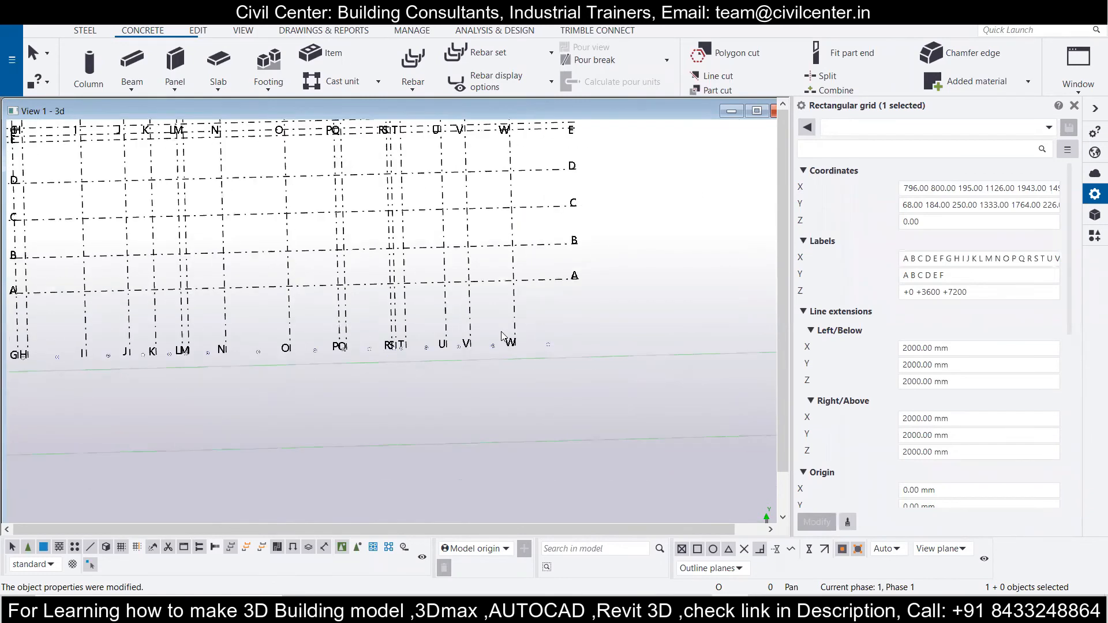
{"action": "middle_click_drag", "start_coordinate": [453, 341], "coordinate": [619, 370]}
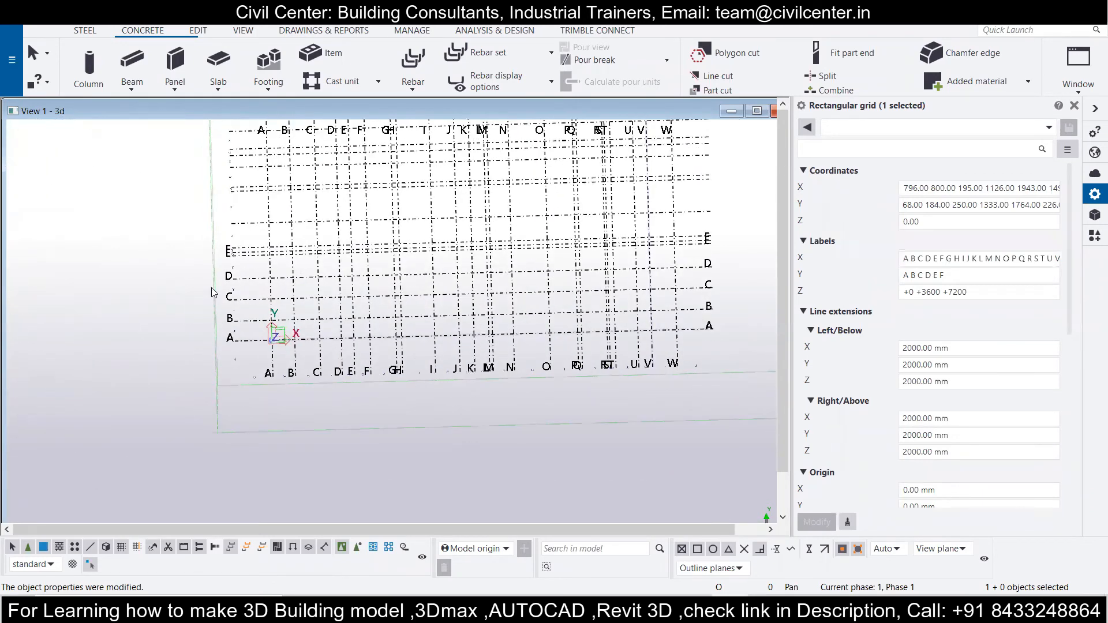
{"action": "left_click_drag", "start_coordinate": [969, 276], "coordinate": [850, 276]}
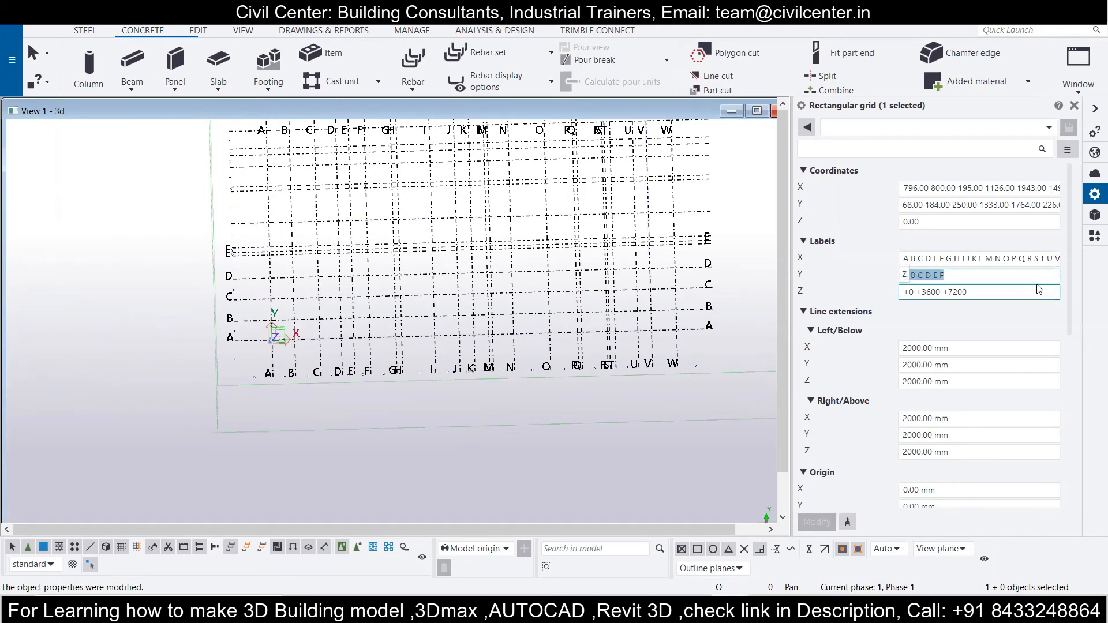
{"action": "key", "text": "BackSpace"}
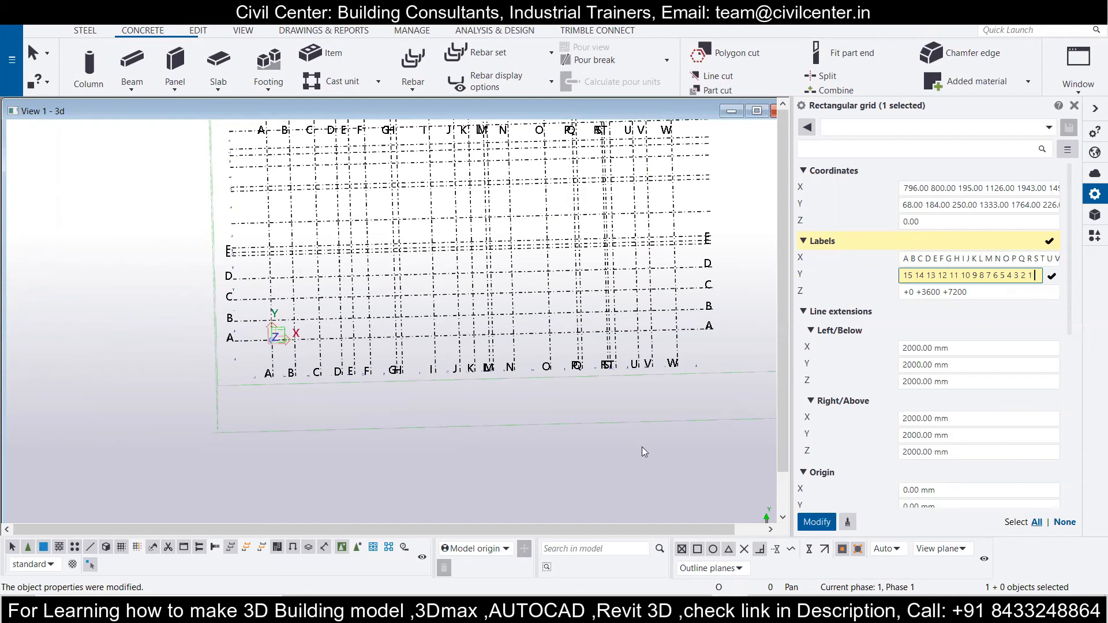
{"action": "left_click", "coordinate": [797, 523]}
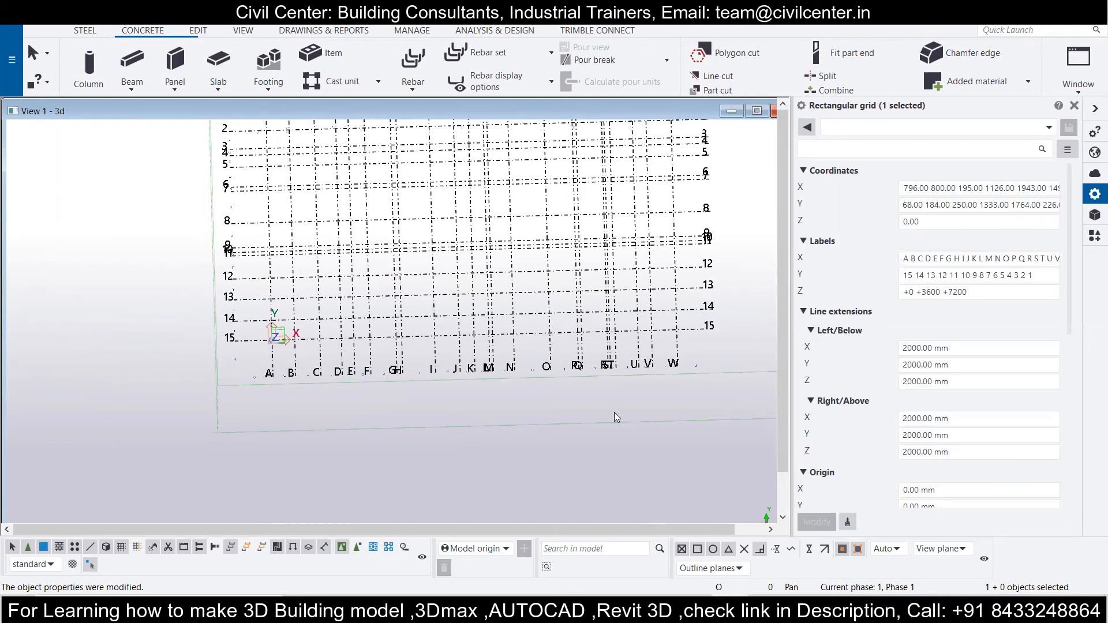
Step: Examine the numbered and lettered grid line labels on all sides of the grid in the 3D view
{"action": "middle_click_drag", "start_coordinate": [466, 322], "coordinate": [460, 405]}
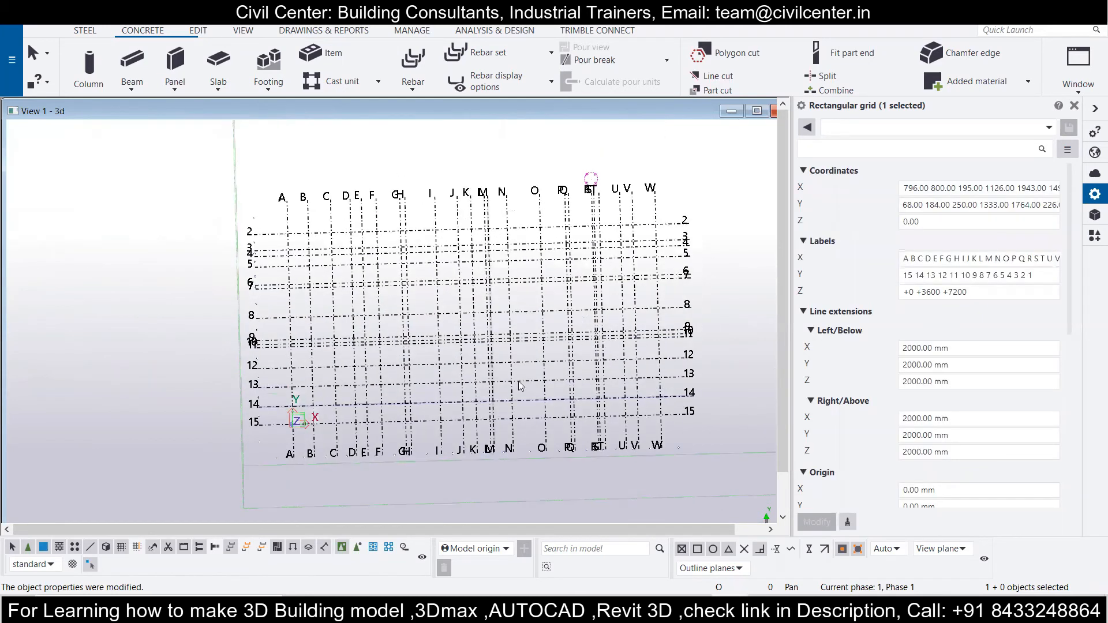
{"action": "scroll", "coordinate": [261, 425], "scroll_direction": "up", "scroll_amount": 10}
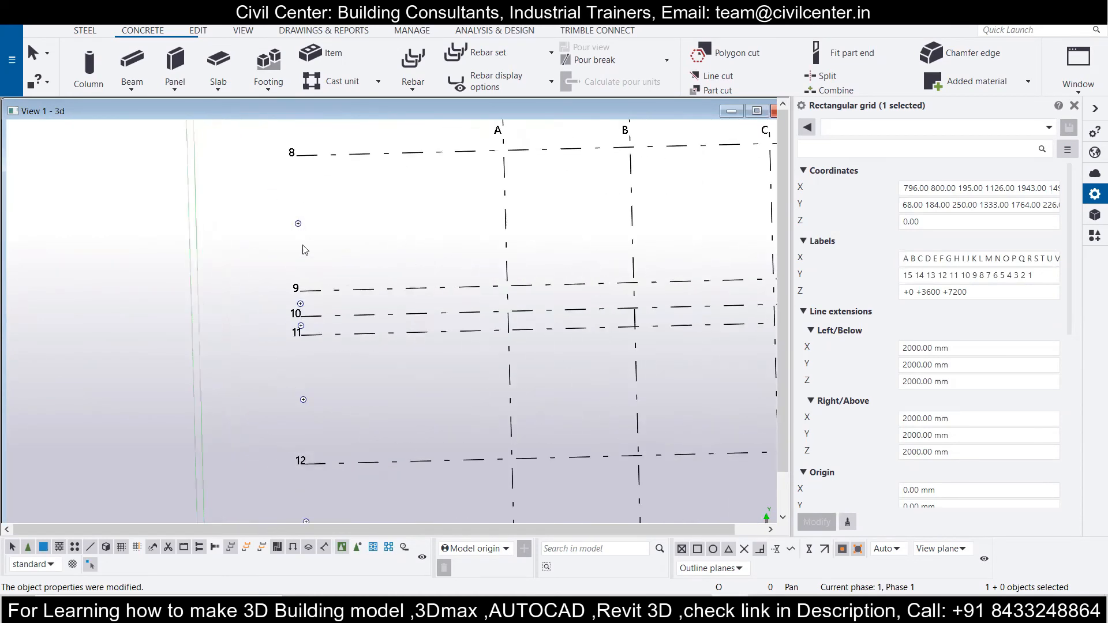
{"action": "scroll", "coordinate": [304, 249], "scroll_direction": "down", "scroll_amount": 10}
{"action": "scroll", "coordinate": [333, 251], "scroll_direction": "down", "scroll_amount": 1}
{"action": "middle_click_drag", "start_coordinate": [333, 251], "coordinate": [112, 245]}
{"action": "scroll", "coordinate": [671, 225], "scroll_direction": "up", "scroll_amount": 1}
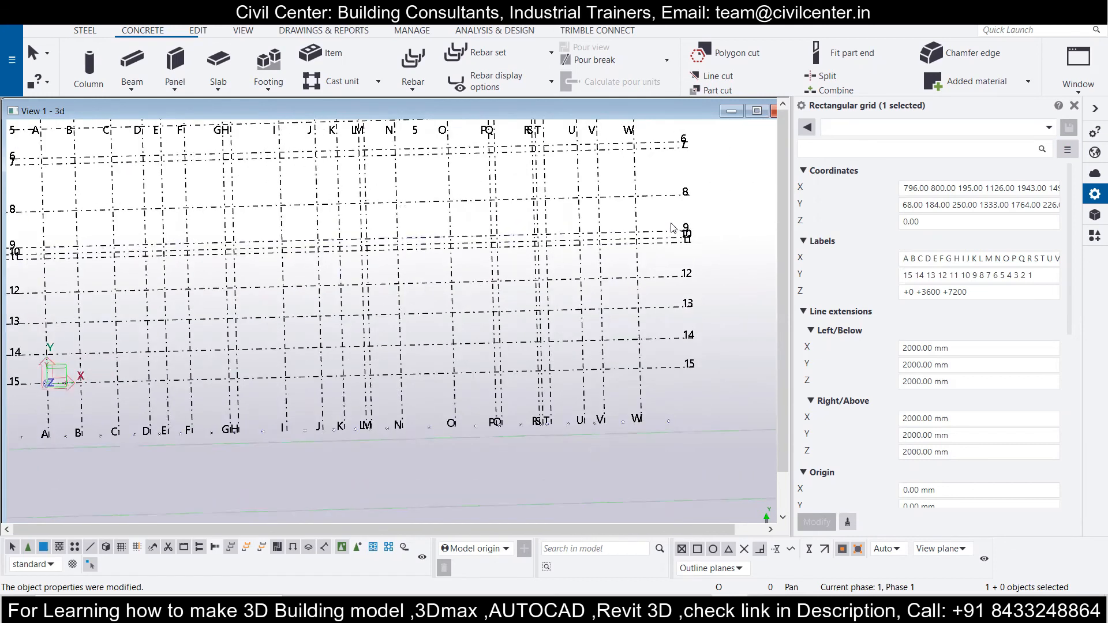
{"action": "scroll", "coordinate": [671, 228], "scroll_direction": "up", "scroll_amount": 2}
{"action": "scroll", "coordinate": [668, 229], "scroll_direction": "down", "scroll_amount": 4}
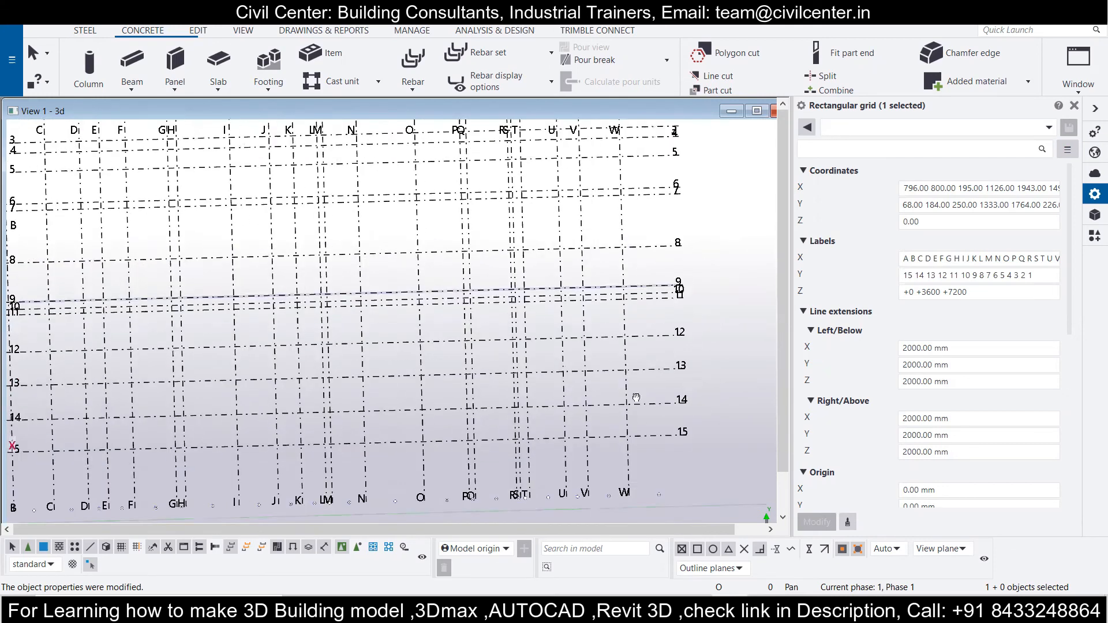
{"action": "scroll", "coordinate": [658, 220], "scroll_direction": "up", "scroll_amount": 1}
{"action": "scroll", "coordinate": [658, 220], "scroll_direction": "down", "scroll_amount": 1}
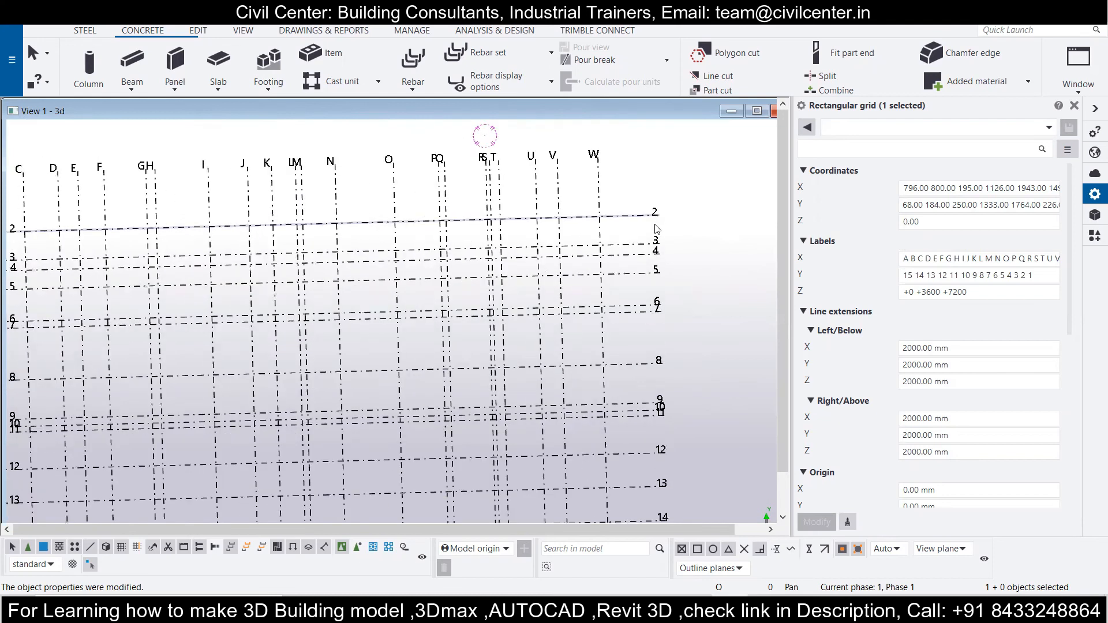
{"action": "middle_click_drag", "start_coordinate": [641, 290], "coordinate": [639, 166]}
{"action": "scroll", "coordinate": [620, 304], "scroll_direction": "down", "scroll_amount": 2}
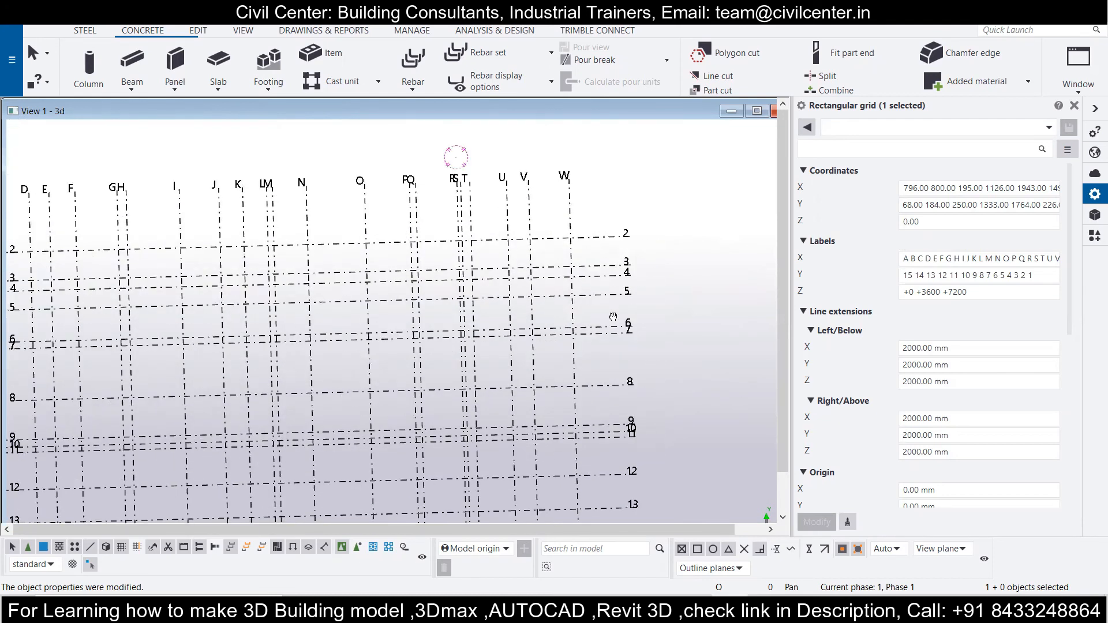
{"action": "middle_click_drag", "start_coordinate": [621, 305], "coordinate": [622, 303]}
Step: Check the rectangular grid's X and Y coordinate values against the grid lines in the 3D view
{"action": "left_click", "coordinate": [903, 191]}
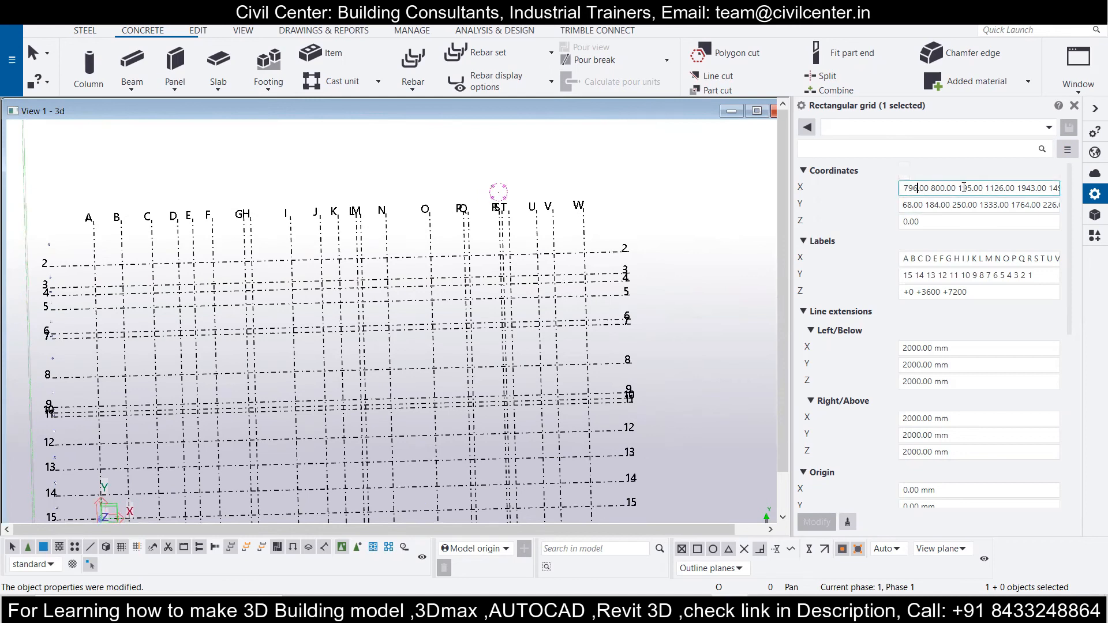
{"action": "left_click", "coordinate": [923, 205]}
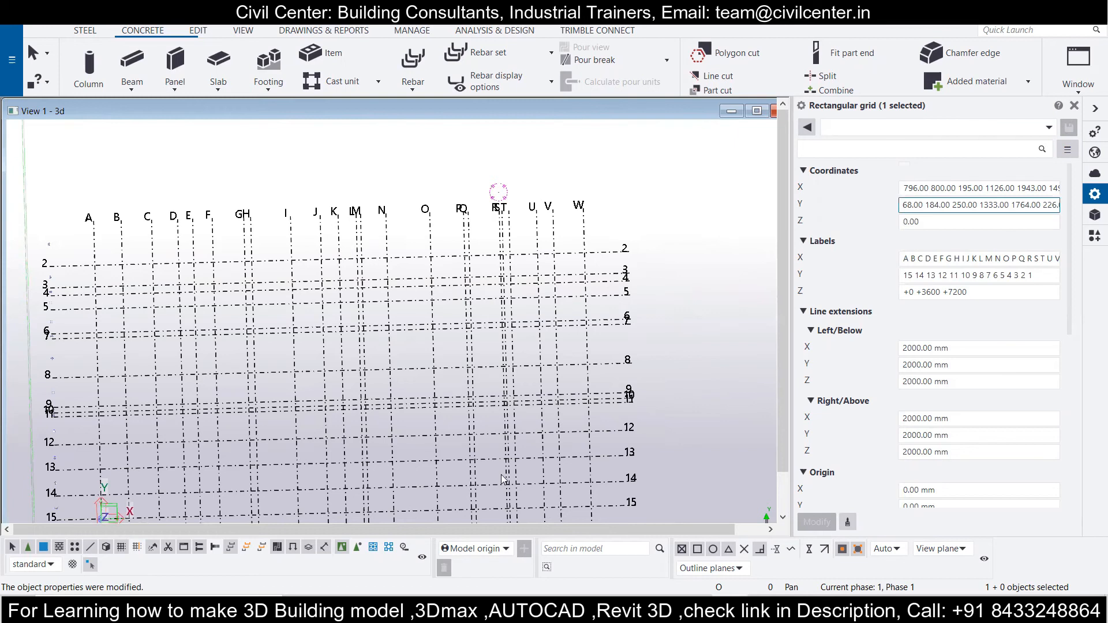
{"action": "middle_click_drag", "start_coordinate": [530, 360], "coordinate": [610, 237]}
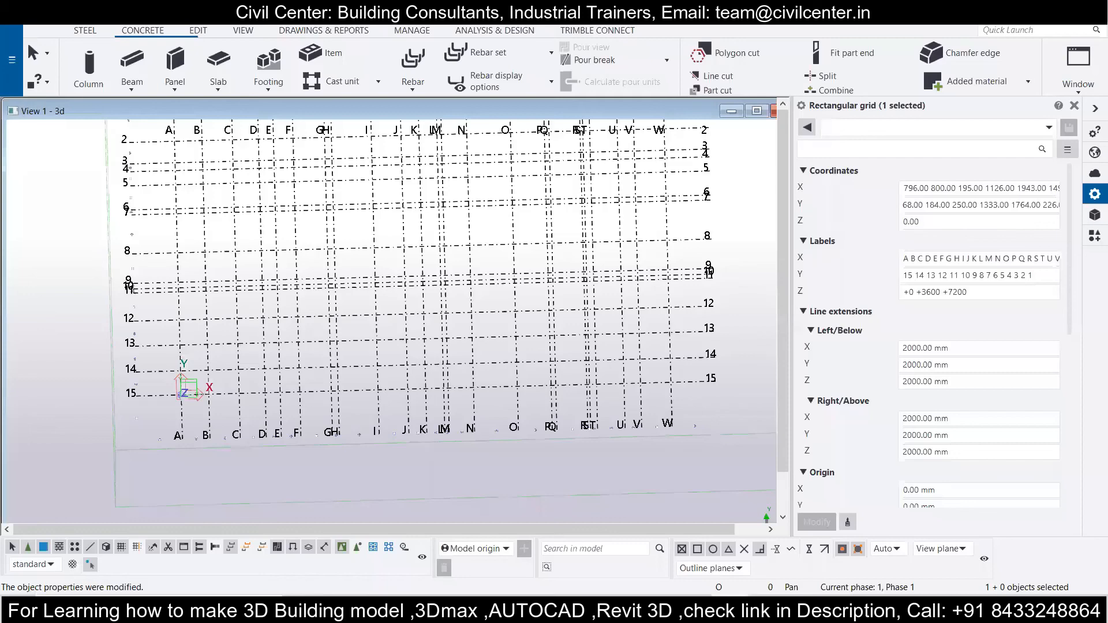
Step: Show the AutoCAD beam layout beside the Tekla Structures model and look over the spacing dimensions of the numbered grid lines
{"action": "left_click", "coordinate": [916, 220]}
{"action": "left_click", "coordinate": [978, 209]}
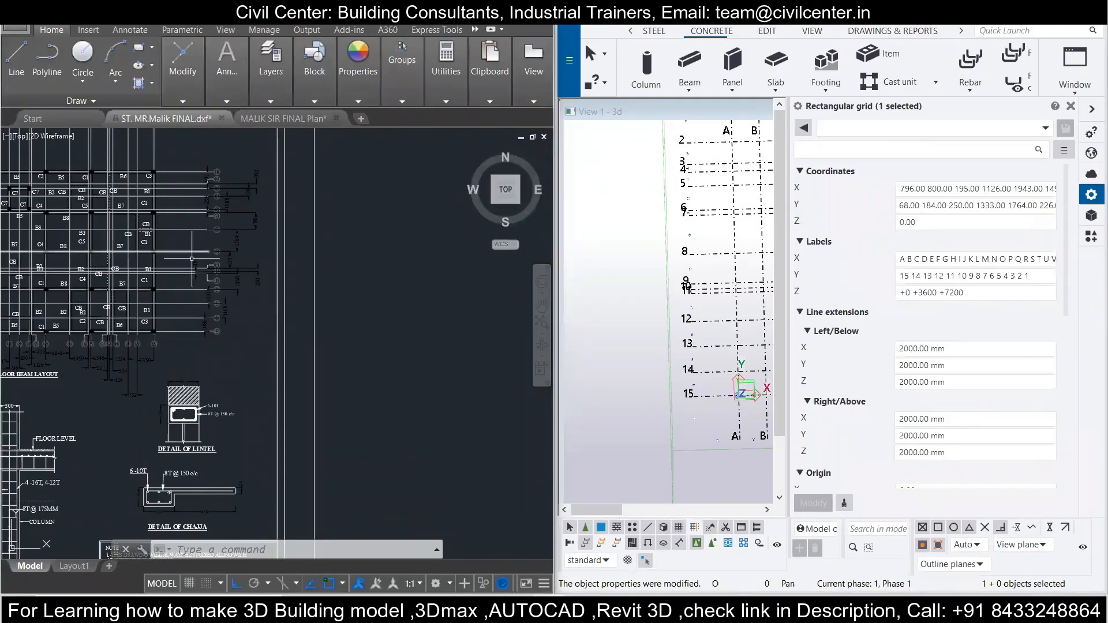
{"action": "scroll", "coordinate": [197, 301], "scroll_direction": "up", "scroll_amount": 3}
{"action": "middle_click_drag", "start_coordinate": [247, 348], "coordinate": [262, 280]}
{"action": "scroll", "coordinate": [292, 342], "scroll_direction": "down", "scroll_amount": 6}
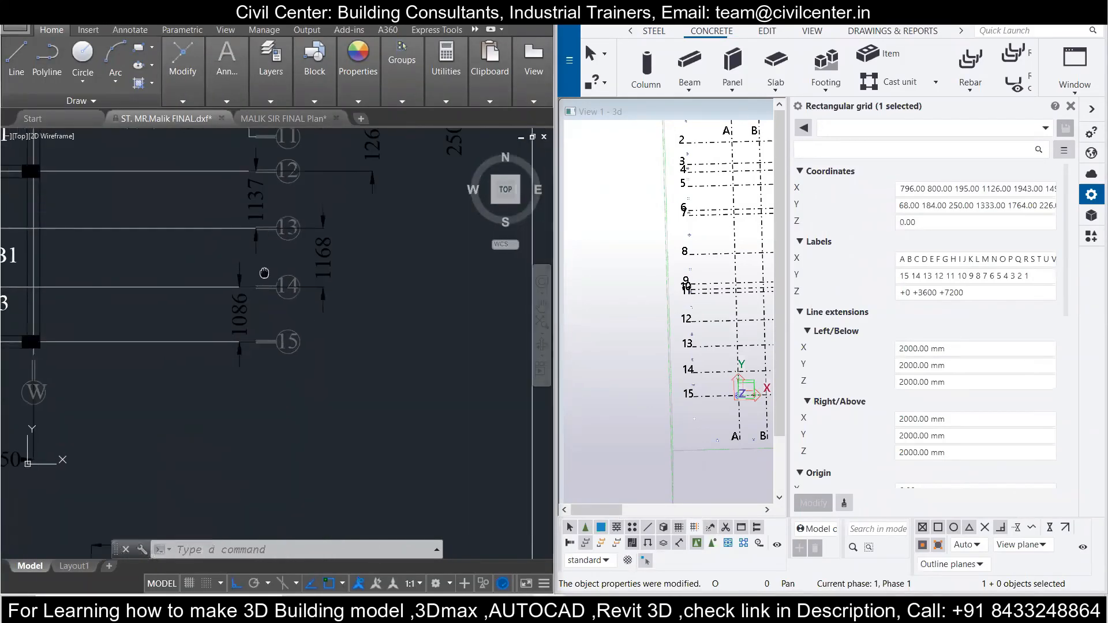
{"action": "middle_click_drag", "start_coordinate": [292, 342], "coordinate": [304, 310]}
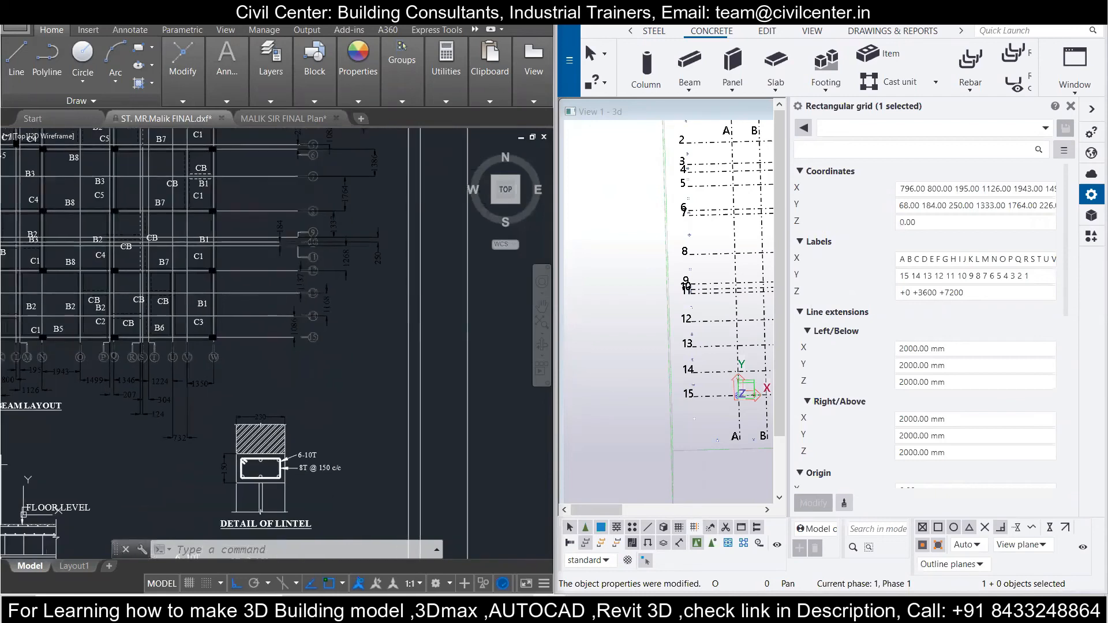
Step: Read the rectangular grid's Y coordinates from the first value onward to compare them with the AutoCAD spacings above line 15
{"action": "left_click", "coordinate": [919, 204]}
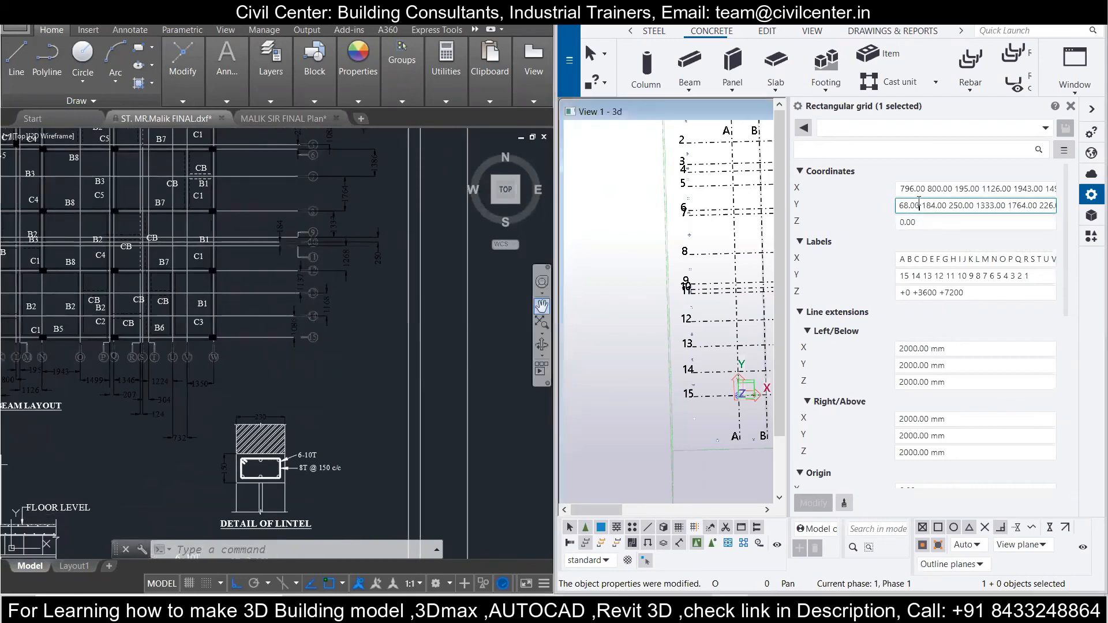
{"action": "key", "text": "Left"}
{"action": "key", "text": "Left"}
{"action": "key", "text": "Left"}
{"action": "key", "text": "Left"}
{"action": "key", "text": "Left"}
{"action": "key", "text": "Left"}
{"action": "key", "text": "Left"}
{"action": "key", "text": "Left"}
{"action": "key", "text": "Left"}
{"action": "key", "text": "Left"}
{"action": "key", "text": "Left"}
{"action": "key", "text": "Left"}
{"action": "key", "text": "Left"}
{"action": "key", "text": "Left"}
{"action": "key", "text": "Left"}
{"action": "key", "text": "Left"}
{"action": "key", "text": "Left"}
{"action": "key", "text": "Left"}
{"action": "key", "text": "Left"}
{"action": "key", "text": "Left"}
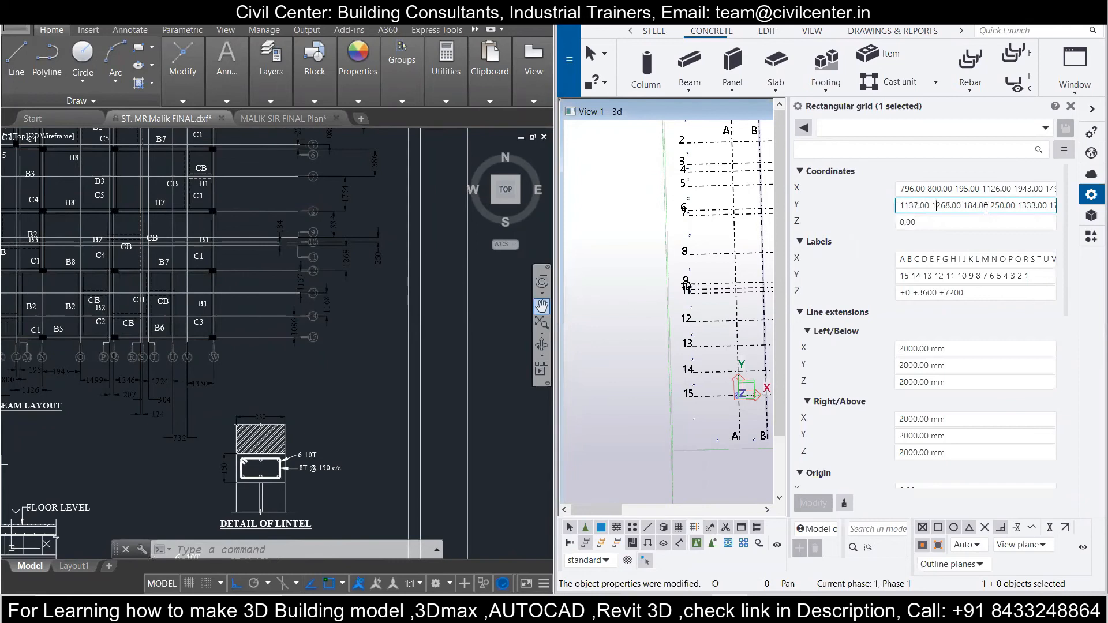
{"action": "key", "text": "Right"}
{"action": "key", "text": "Right"}
{"action": "key", "text": "Right"}
{"action": "key", "text": "Right"}
{"action": "key", "text": "Right"}
{"action": "key", "text": "Right"}
{"action": "key", "text": "Right"}
{"action": "key", "text": "Right"}
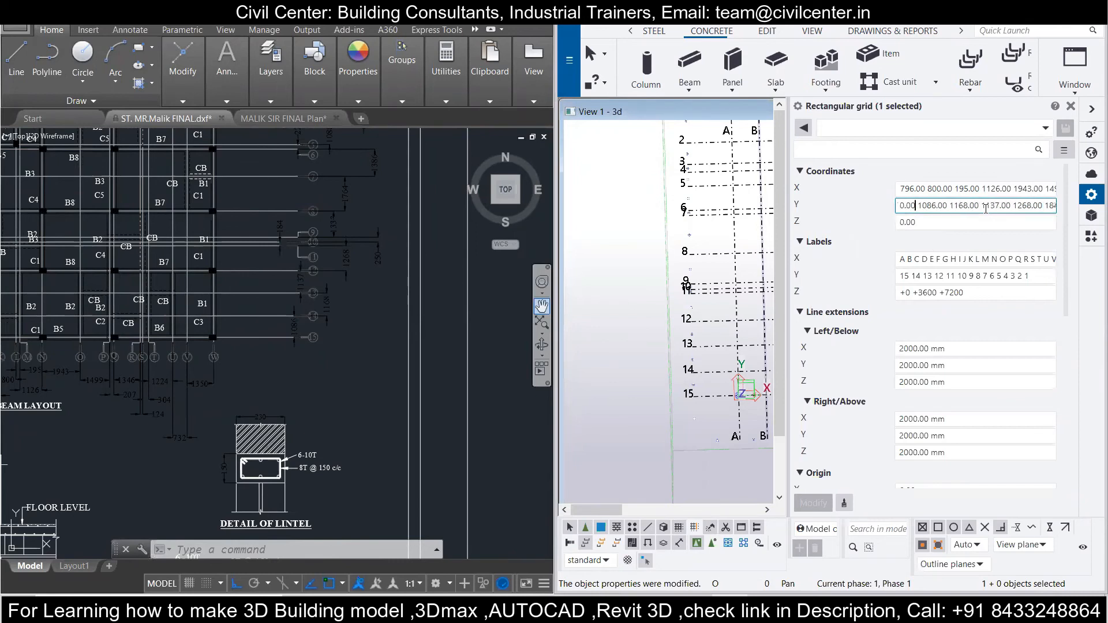
{"action": "key", "text": "Right"}
{"action": "key", "text": "Right"}
{"action": "key", "text": "Right"}
{"action": "key", "text": "Right"}
{"action": "key", "text": "Right"}
{"action": "key", "text": "Right"}
{"action": "key", "text": "Right"}
{"action": "key", "text": "Right"}
{"action": "key", "text": "Right"}
{"action": "key", "text": "Right"}
{"action": "key", "text": "Right"}
{"action": "key", "text": "Right"}
{"action": "key", "text": "Right"}
{"action": "key", "text": "Right"}
{"action": "key", "text": "Right"}
{"action": "key", "text": "Right"}
{"action": "key", "text": "Right"}
{"action": "key", "text": "Right"}
{"action": "key", "text": "Right"}
{"action": "key", "text": "Right"}
{"action": "key", "text": "Right"}
{"action": "key", "text": "Right"}
{"action": "key", "text": "Right"}
{"action": "key", "text": "Right"}
{"action": "key", "text": "Right"}
{"action": "key", "text": "Right"}
{"action": "key", "text": "Right"}
{"action": "key", "text": "Right"}
{"action": "key", "text": "Right"}
{"action": "key", "text": "Right"}
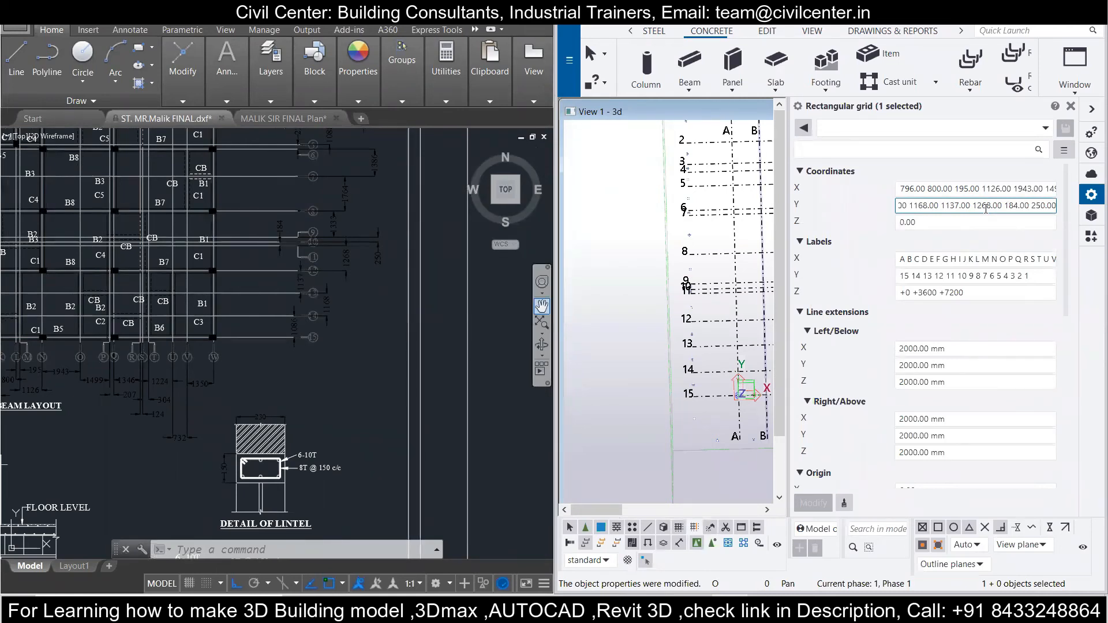
Step: Compare the middle Y coordinates of the grid with the AutoCAD dimensions between lines 12 and 7
{"action": "scroll", "coordinate": [285, 189], "scroll_direction": "up", "scroll_amount": 5}
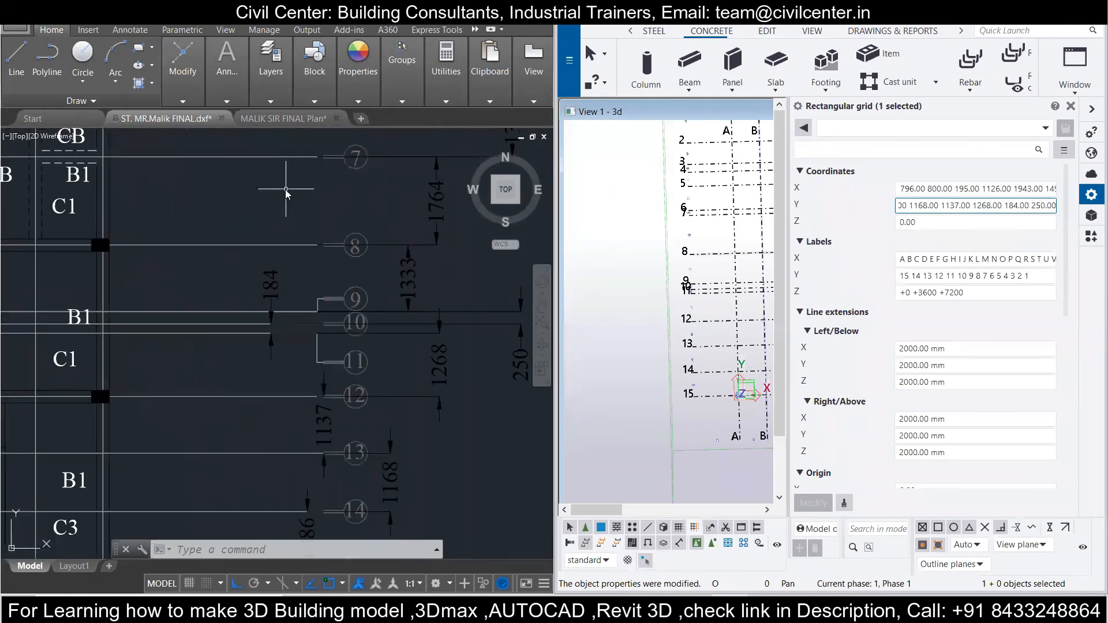
{"action": "middle_click_drag", "start_coordinate": [319, 238], "coordinate": [160, 198]}
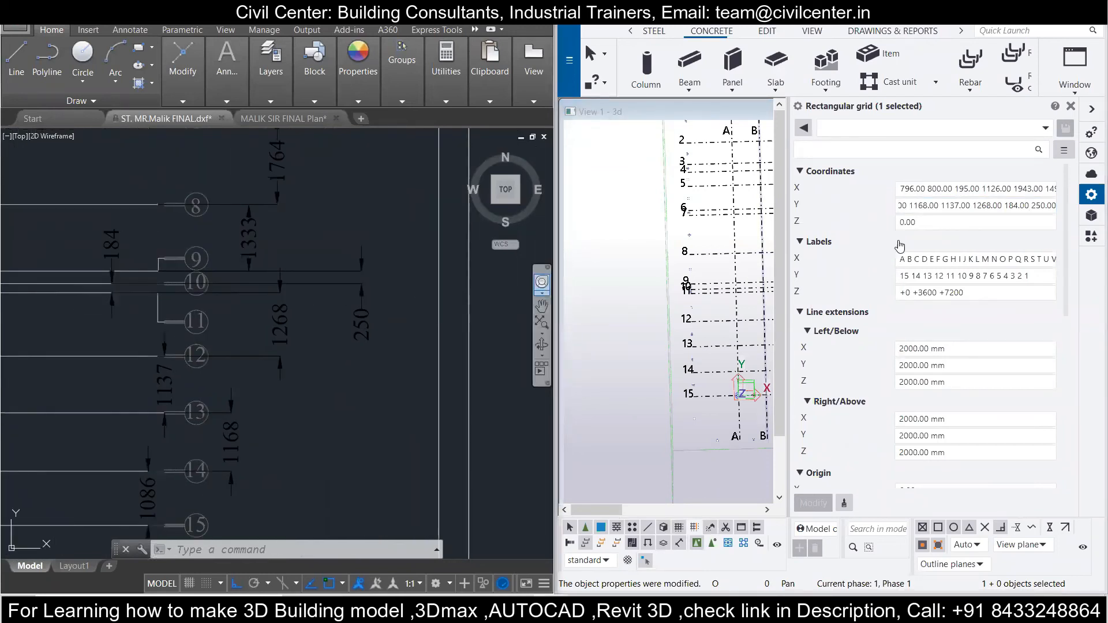
{"action": "left_click", "coordinate": [1032, 205]}
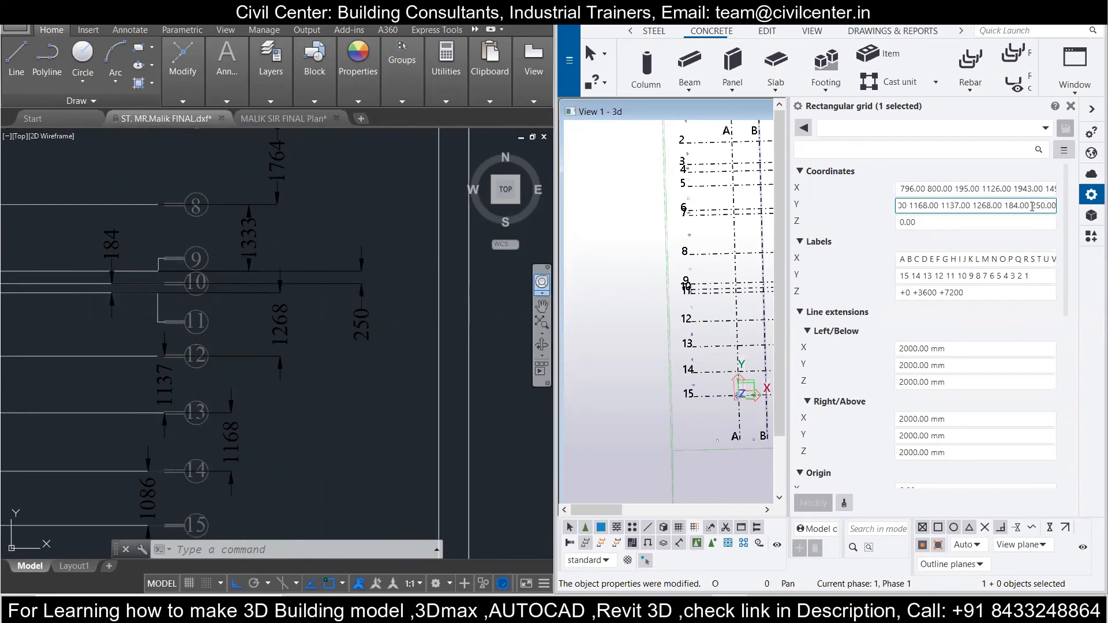
{"action": "key", "text": "Right"}
{"action": "key", "text": "Right"}
{"action": "key", "text": "Right"}
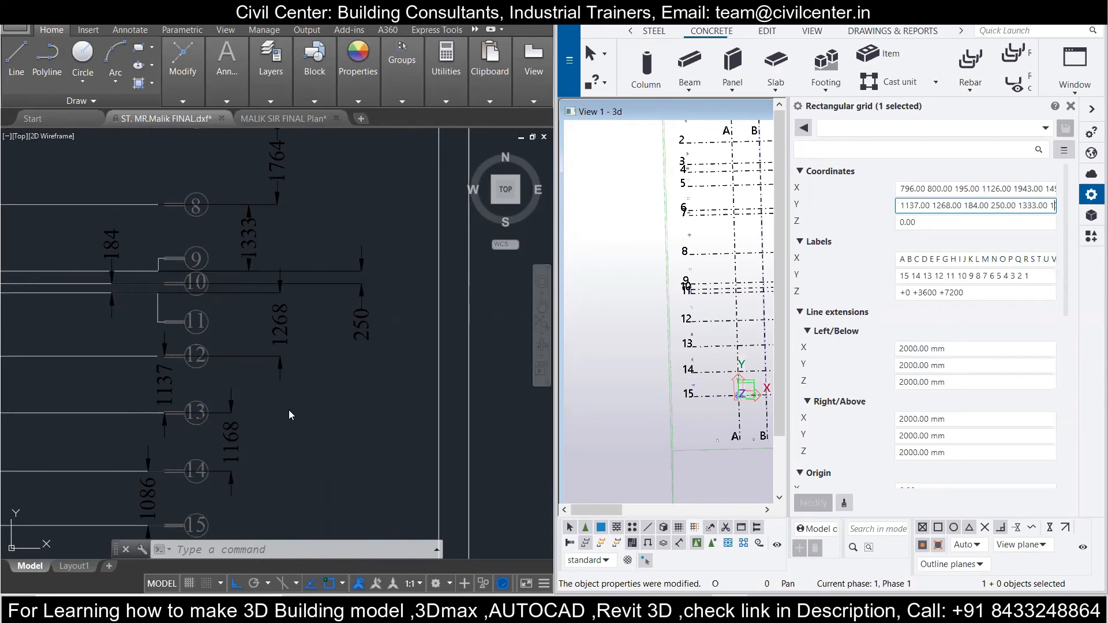
{"action": "left_click", "coordinate": [365, 275]}
{"action": "middle_click_drag", "start_coordinate": [327, 233], "coordinate": [264, 465]}
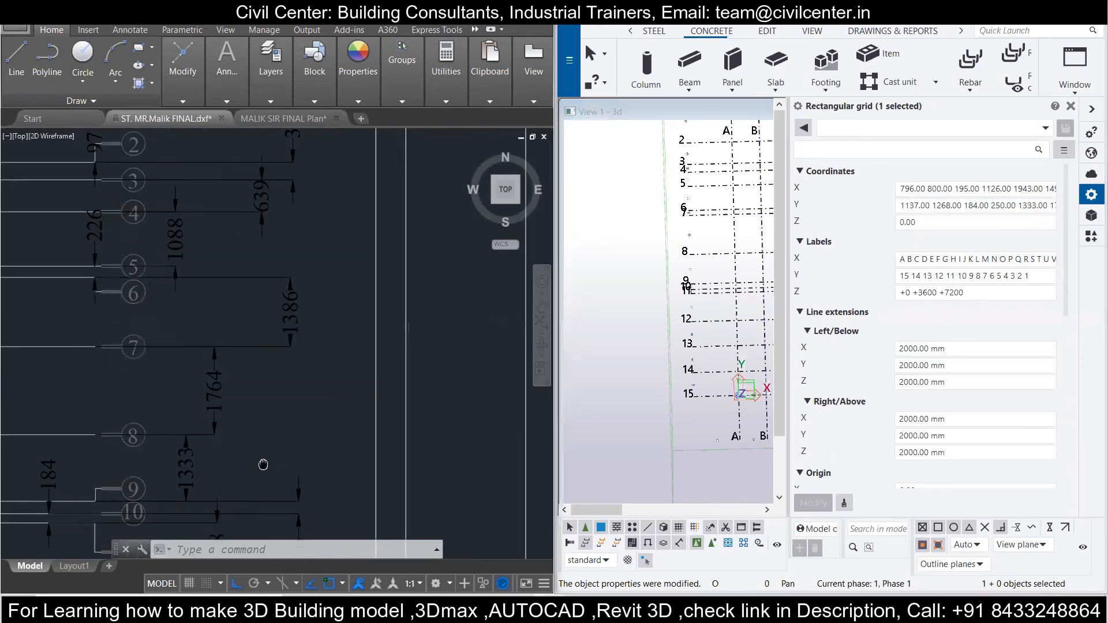
Step: Insert the missing spacing 1386 between 1764.00 and 226.00 in the rectangular grid's Y coordinates
{"action": "left_click", "coordinate": [1036, 205]}
{"action": "key", "text": "Right"}
{"action": "key", "text": "Right"}
{"action": "key", "text": "Right"}
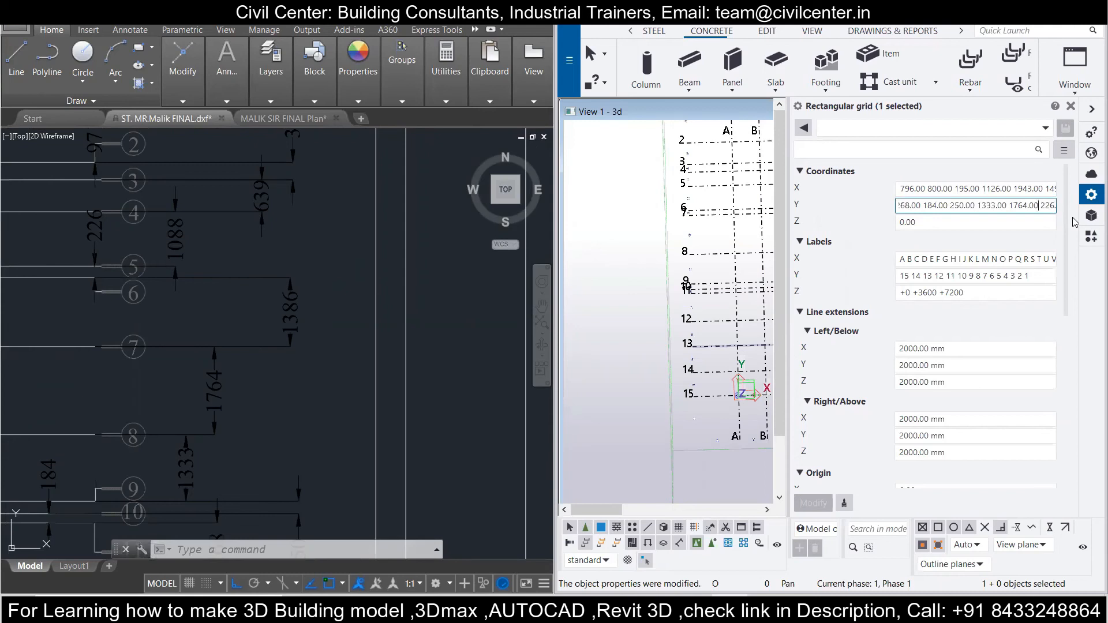
{"action": "type", "text": "00 1088.00"}
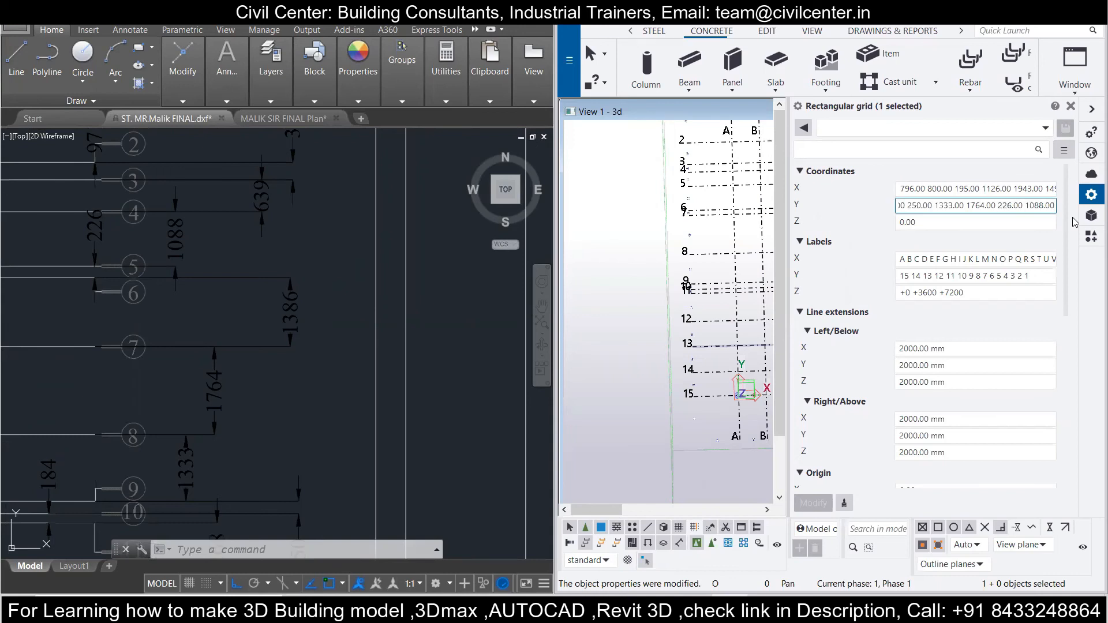
{"action": "type", "text": "1386"}
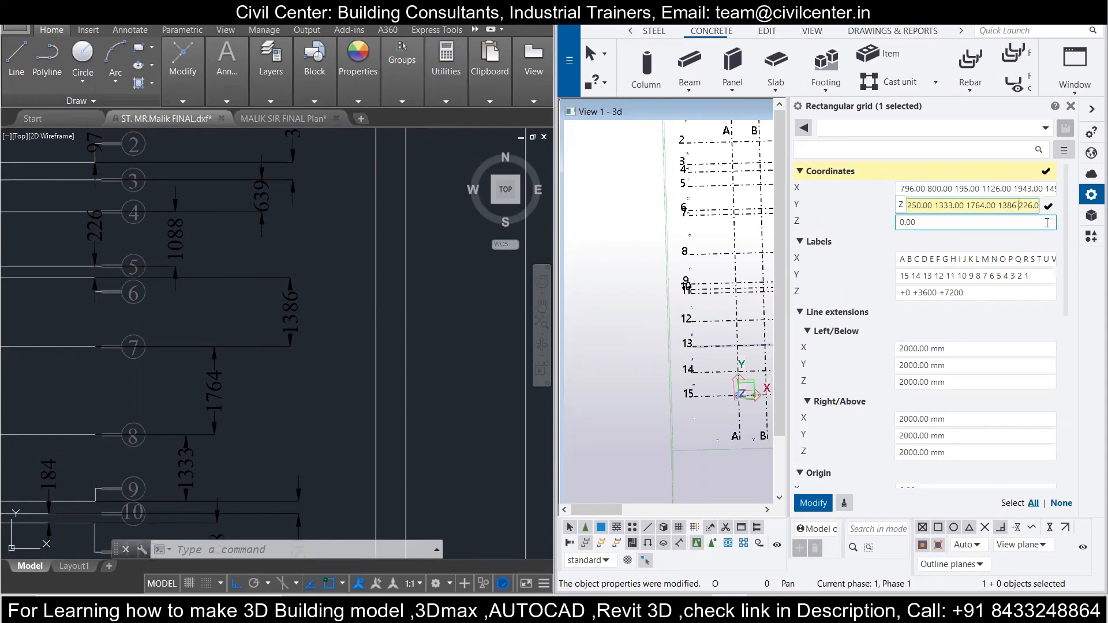
Step: Check the Y coordinates following 1386 against the AutoCAD dimensions between lines 6 and 1
{"action": "key", "text": "Right"}
{"action": "key", "text": "Right"}
{"action": "key", "text": "Right"}
{"action": "key", "text": "Right"}
{"action": "key", "text": "Right"}
{"action": "key", "text": "Right"}
{"action": "key", "text": "Right"}
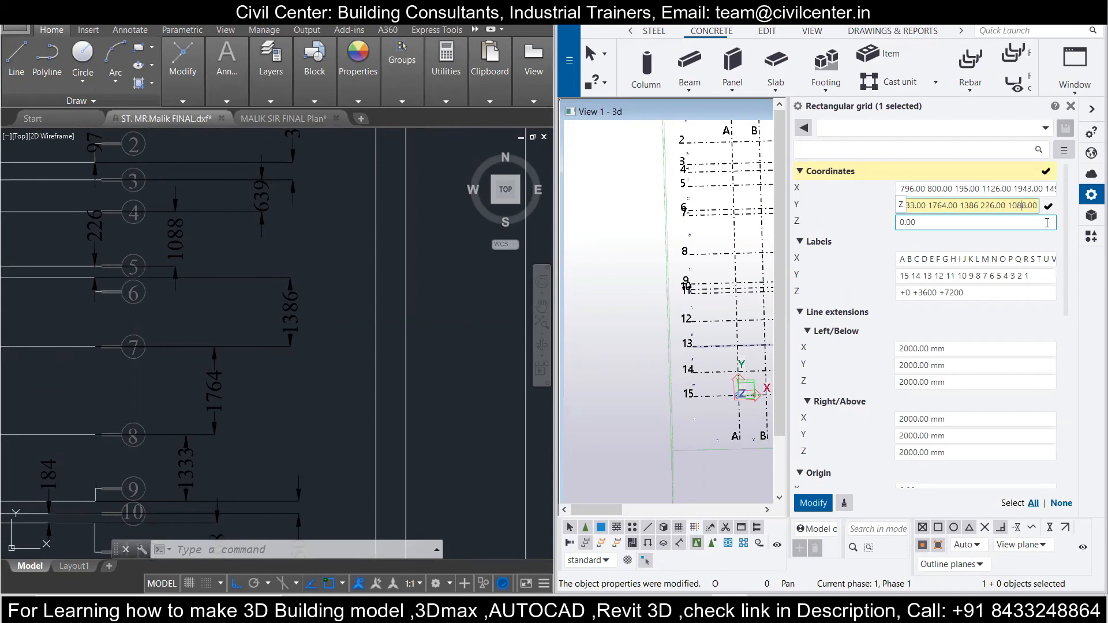
{"action": "key", "text": "Right"}
{"action": "key", "text": "Right"}
{"action": "key", "text": "Right"}
{"action": "key", "text": "Right"}
{"action": "key", "text": "Right"}
{"action": "key", "text": "Right"}
{"action": "key", "text": "Right"}
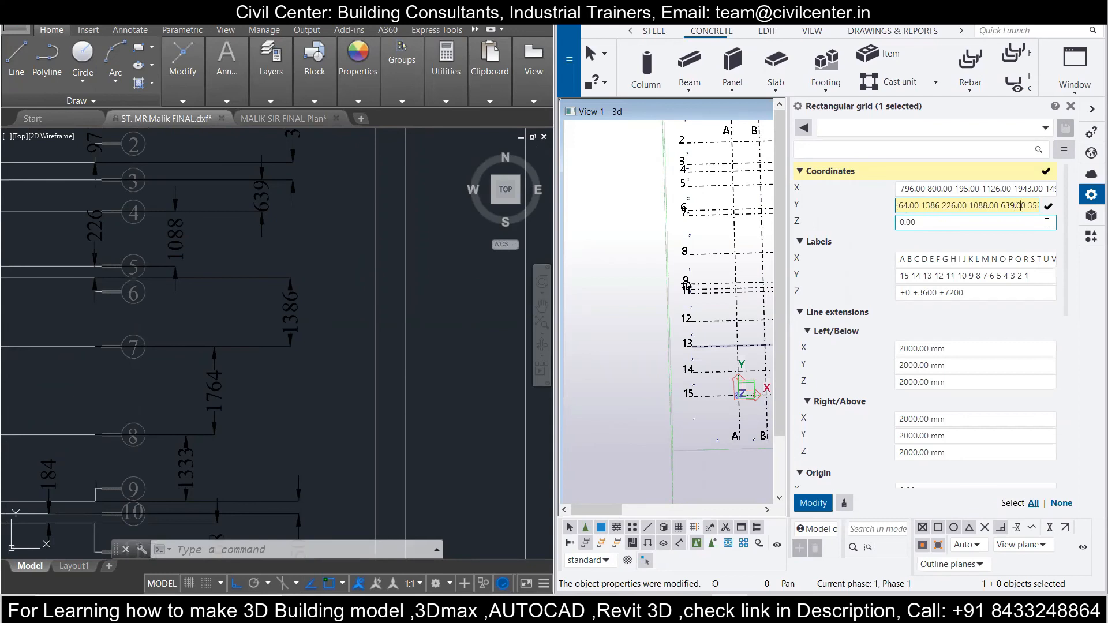
{"action": "key", "text": "Right"}
{"action": "key", "text": "Right"}
{"action": "key", "text": "Right"}
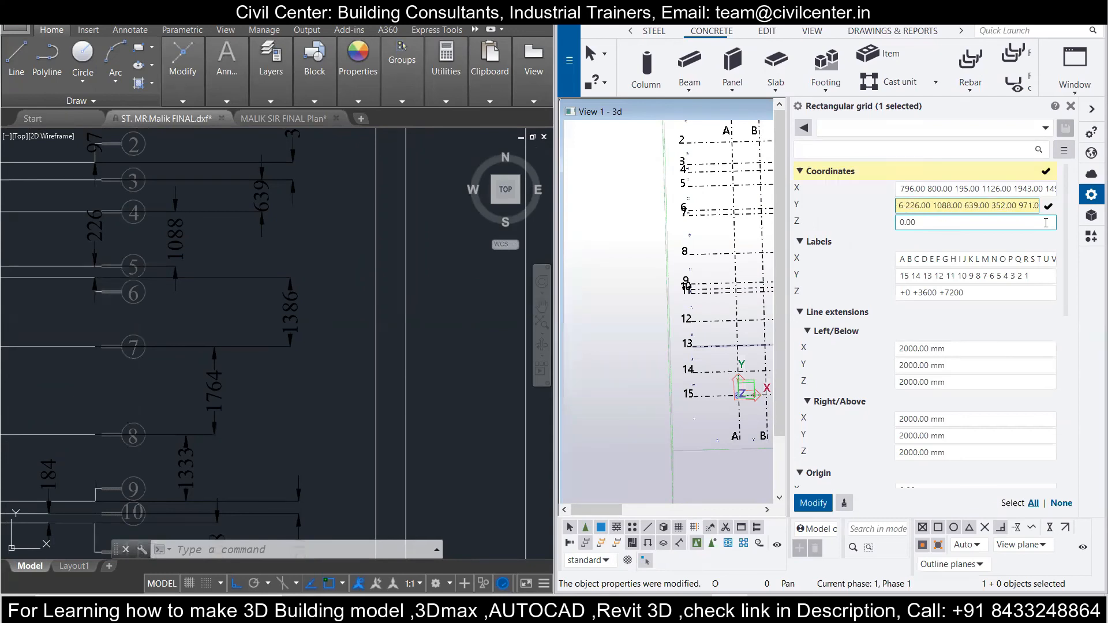
{"action": "left_click", "coordinate": [354, 277]}
{"action": "middle_click_drag", "start_coordinate": [295, 266], "coordinate": [309, 385]}
Step: Apply the edited Y coordinates to the rectangular grid
{"action": "left_click", "coordinate": [917, 259]}
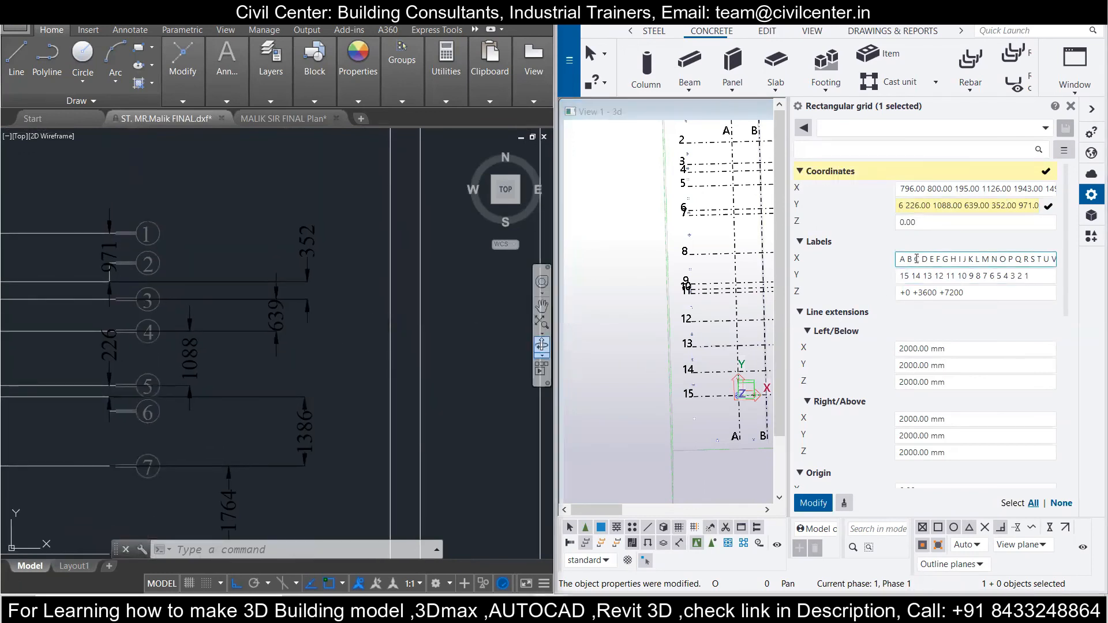
{"action": "left_click", "coordinate": [808, 503]}
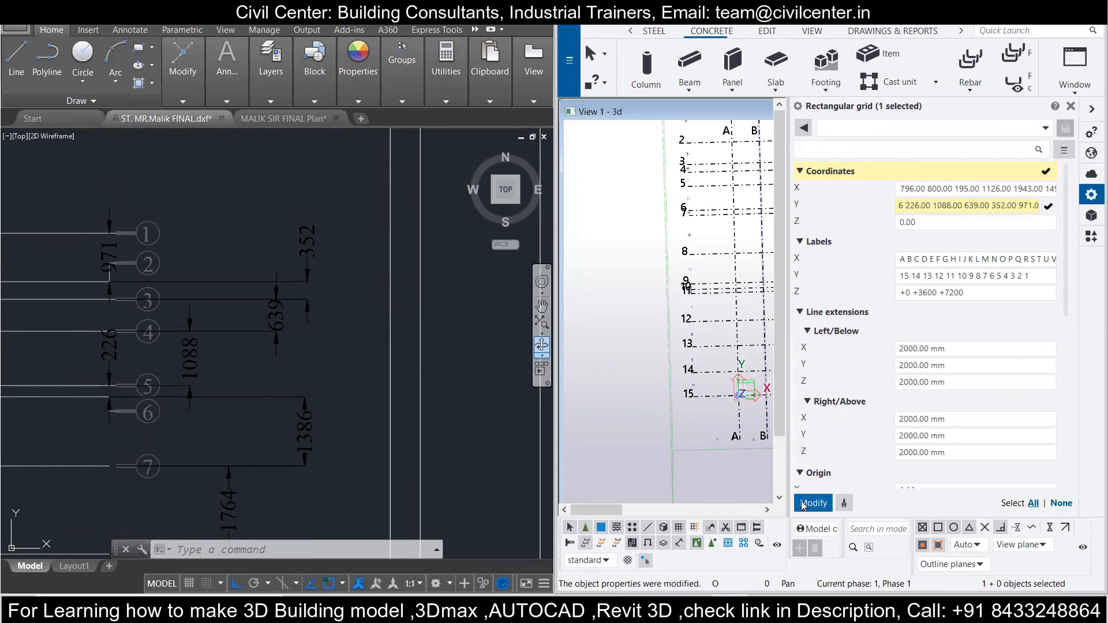
{"action": "left_click", "coordinate": [804, 504]}
Step: Enlarge the Tekla Structures window and examine the grid's lines 1 to 15 and A to W in the 3D view
{"action": "middle_click_drag", "start_coordinate": [690, 304], "coordinate": [639, 347]}
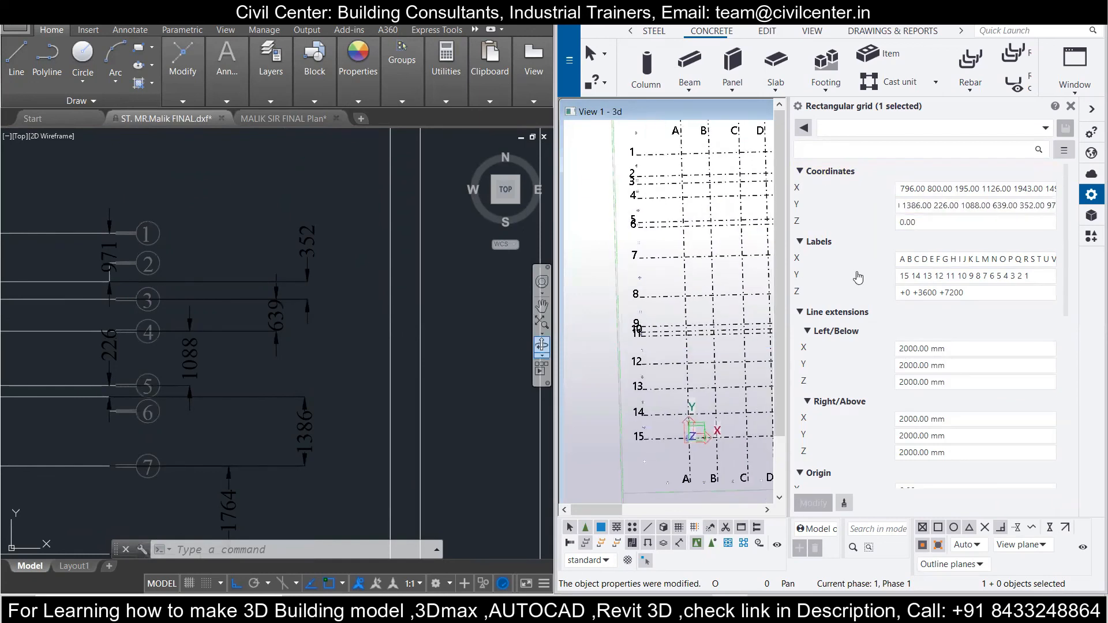
{"action": "left_click", "coordinate": [1062, 12]}
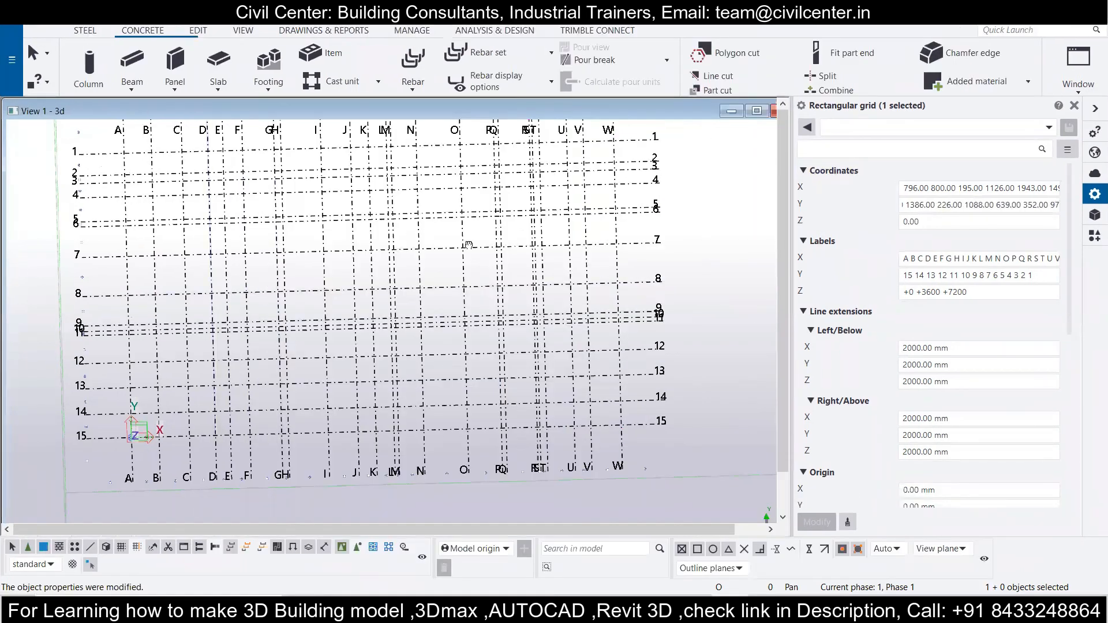
{"action": "scroll", "coordinate": [468, 245], "scroll_direction": "down", "scroll_amount": 3}
{"action": "middle_click_drag", "start_coordinate": [385, 270], "coordinate": [383, 325]}
{"action": "middle_click_drag", "start_coordinate": [455, 261], "coordinate": [451, 260]}
{"action": "scroll", "coordinate": [292, 187], "scroll_direction": "up", "scroll_amount": 5}
{"action": "scroll", "coordinate": [292, 188], "scroll_direction": "down", "scroll_amount": 4}
{"action": "middle_click_drag", "start_coordinate": [245, 247], "coordinate": [304, 243]}
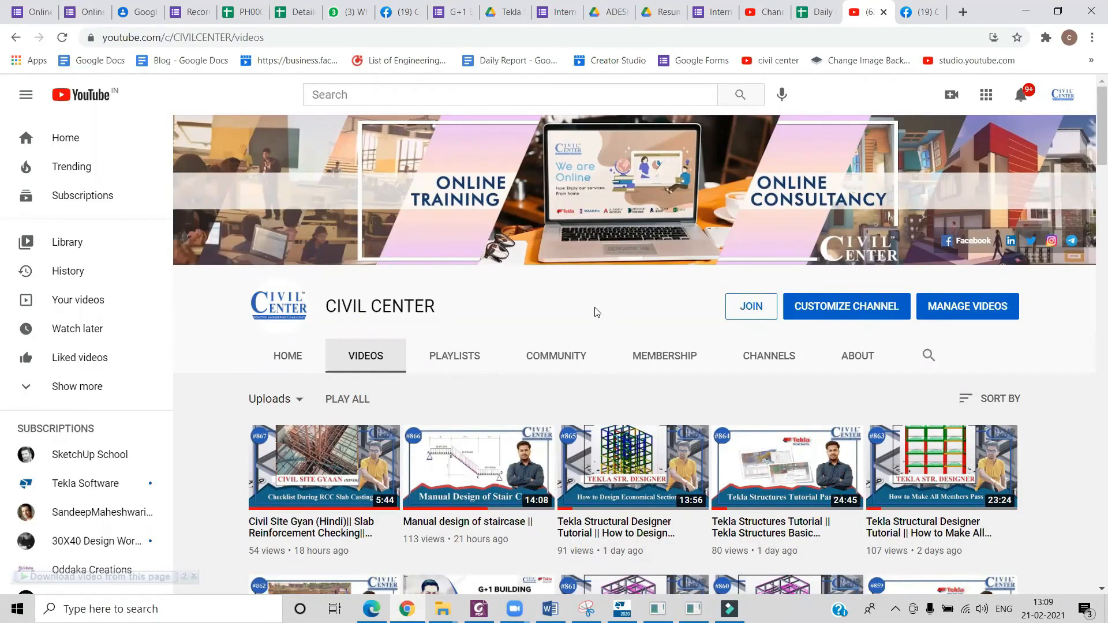
Step: Look through the Civil Center channel's uploaded videos on YouTube and the posts on its Facebook page in the browser
{"action": "scroll", "coordinate": [596, 312], "scroll_direction": "down", "scroll_amount": 3}
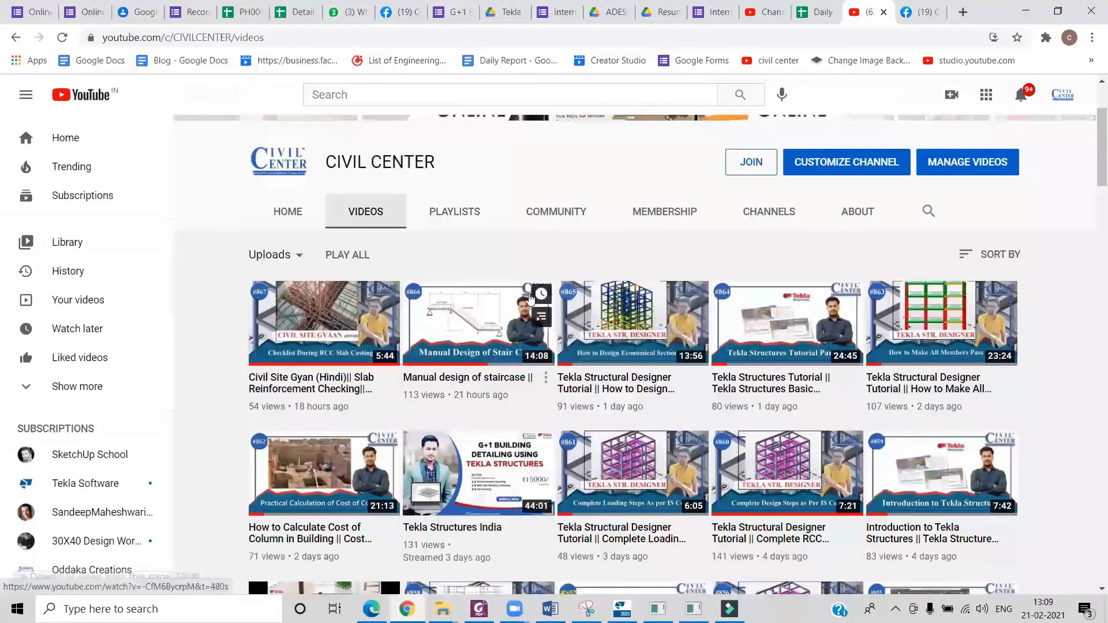
{"action": "scroll", "coordinate": [531, 297], "scroll_direction": "down", "scroll_amount": 6}
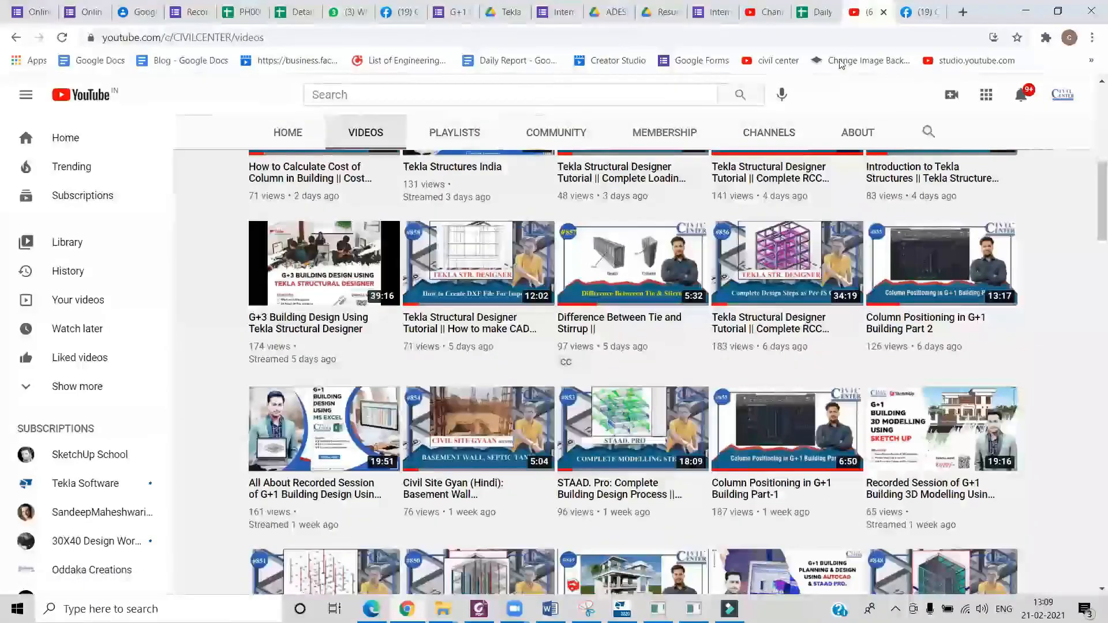
{"action": "left_click", "coordinate": [922, 12]}
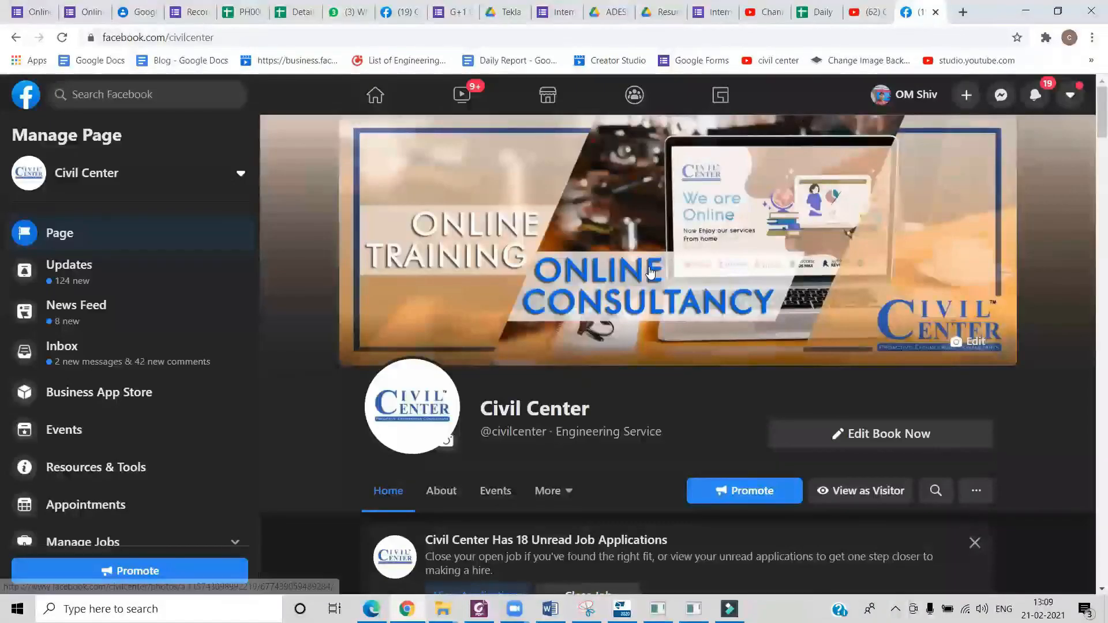
{"action": "scroll", "coordinate": [650, 271], "scroll_direction": "down", "scroll_amount": 15}
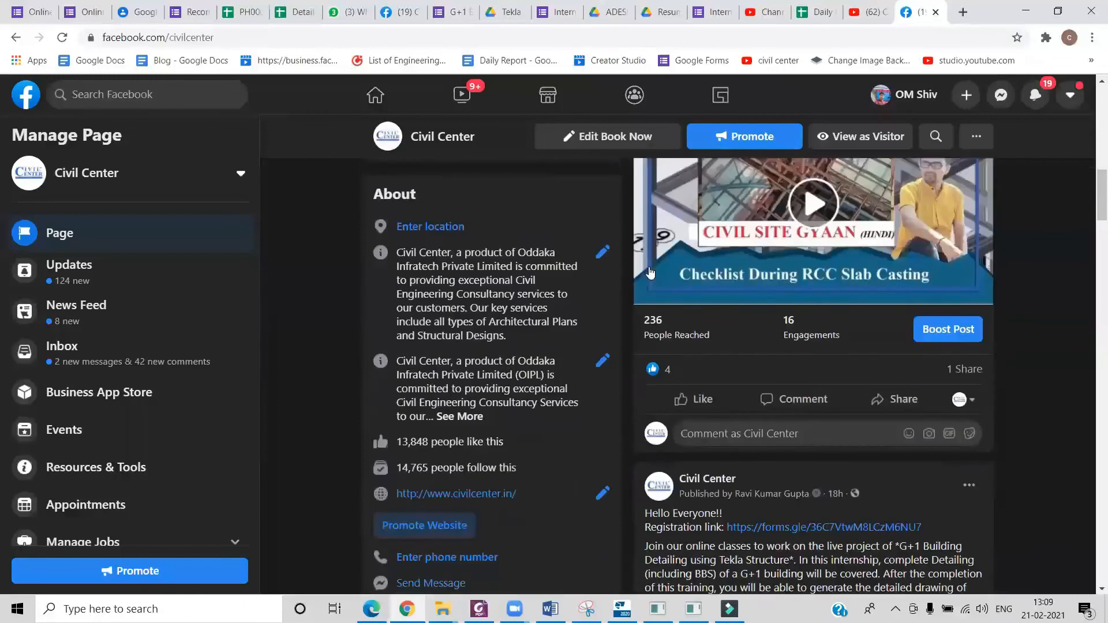
{"action": "scroll", "coordinate": [651, 271], "scroll_direction": "down", "scroll_amount": 6}
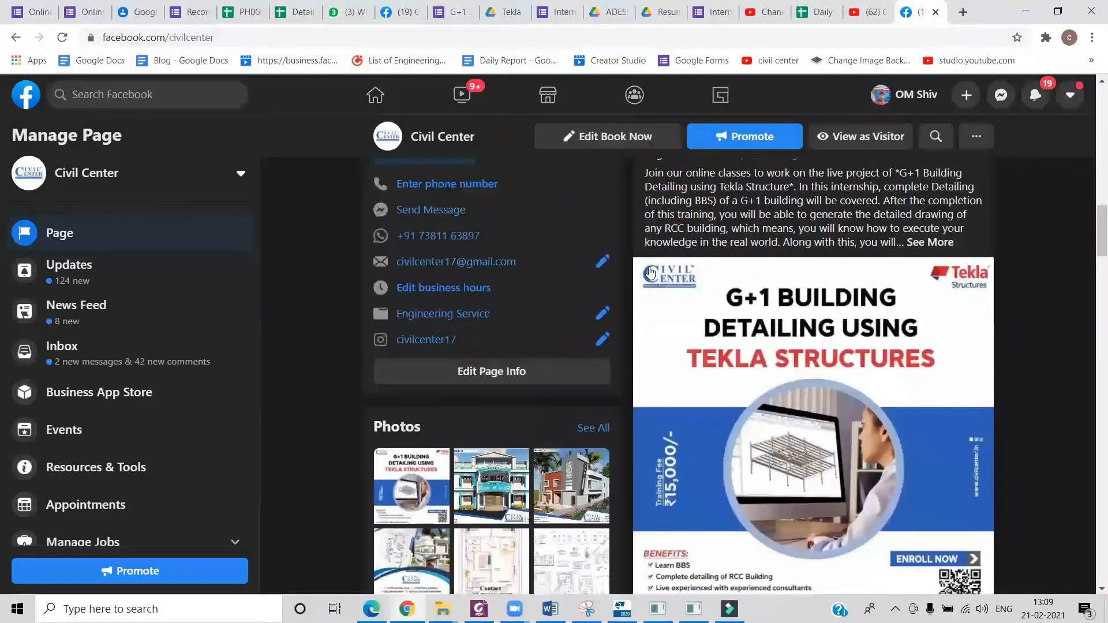
{"action": "scroll", "coordinate": [650, 272], "scroll_direction": "down", "scroll_amount": 1}
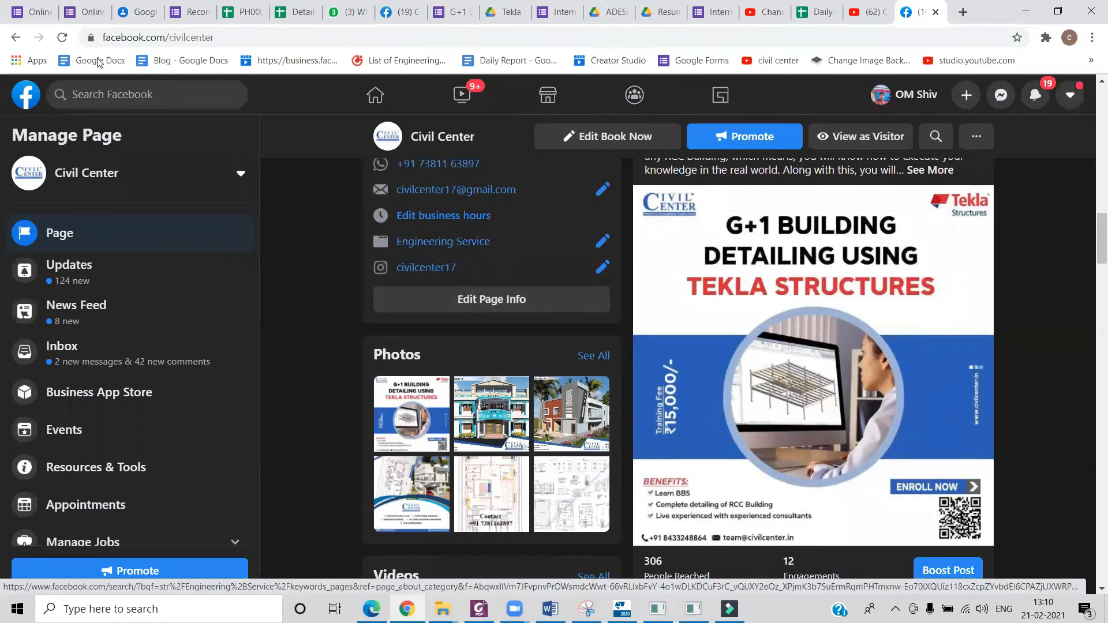
Step: Switch to the Online Training Program form and read through its training options and registration questions
{"action": "left_click", "coordinate": [86, 13]}
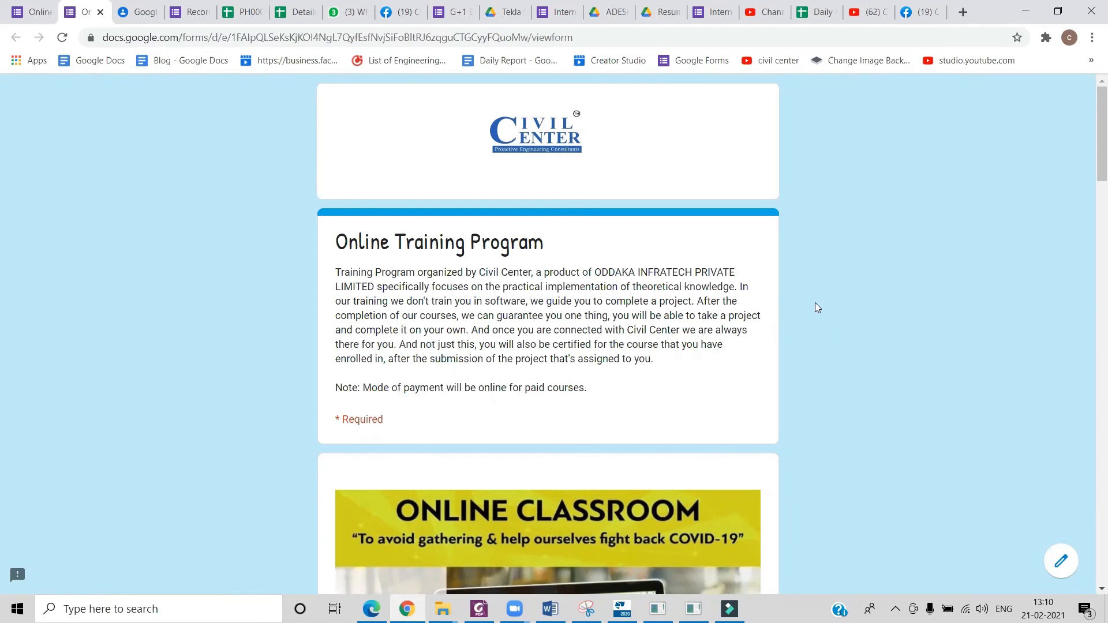
{"action": "scroll", "coordinate": [815, 303], "scroll_direction": "down", "scroll_amount": 6}
{"action": "scroll", "coordinate": [815, 304], "scroll_direction": "down", "scroll_amount": 7}
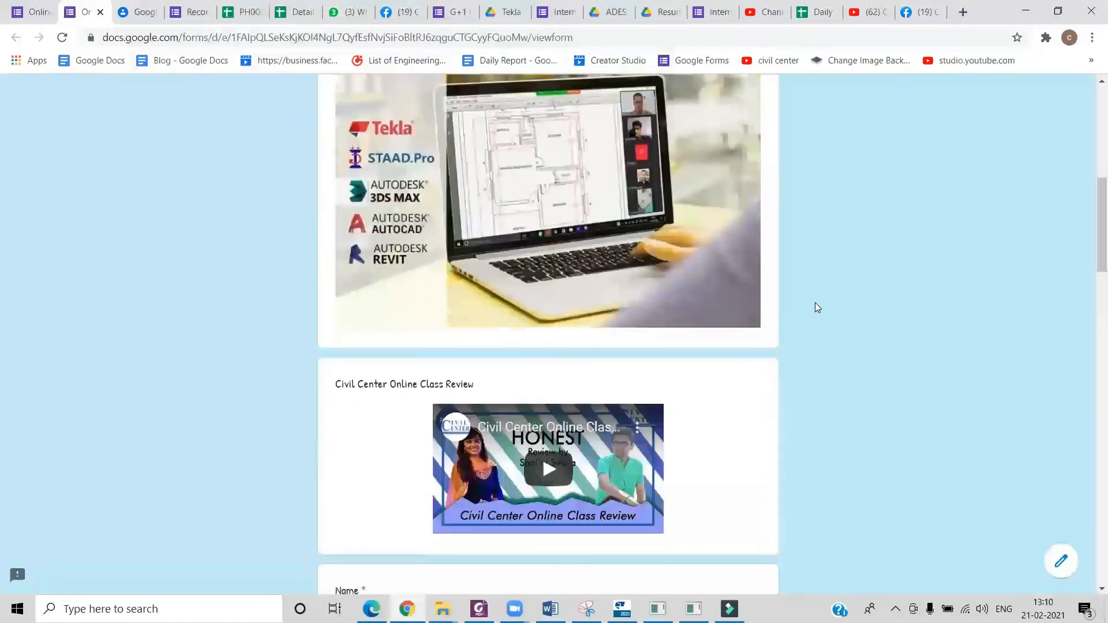
{"action": "scroll", "coordinate": [816, 307], "scroll_direction": "down", "scroll_amount": 12}
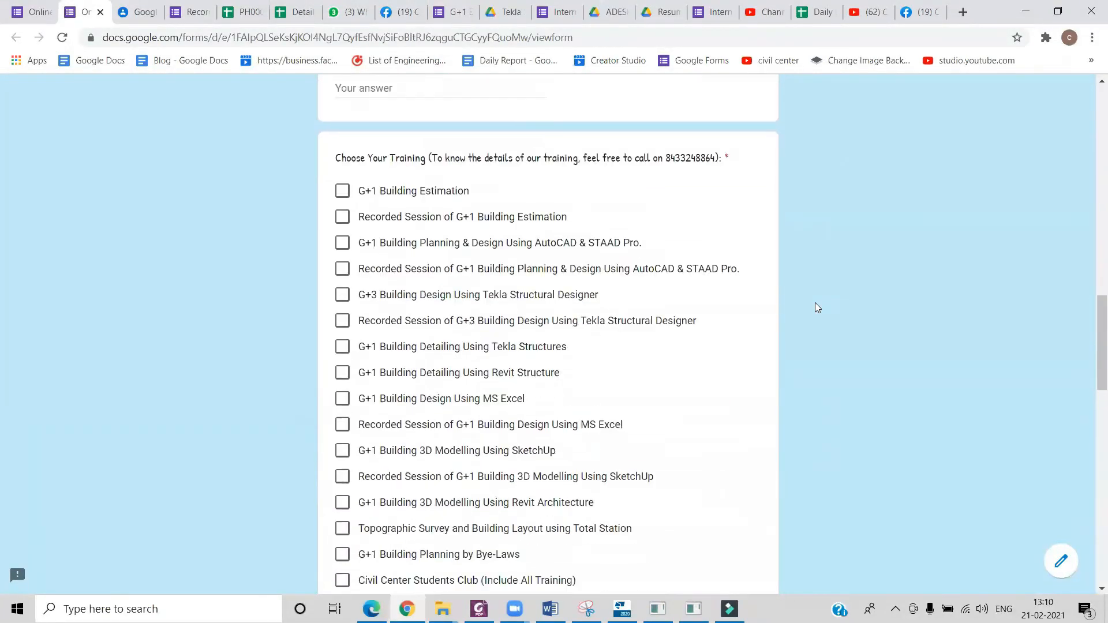
{"action": "scroll", "coordinate": [815, 304], "scroll_direction": "down", "scroll_amount": 5}
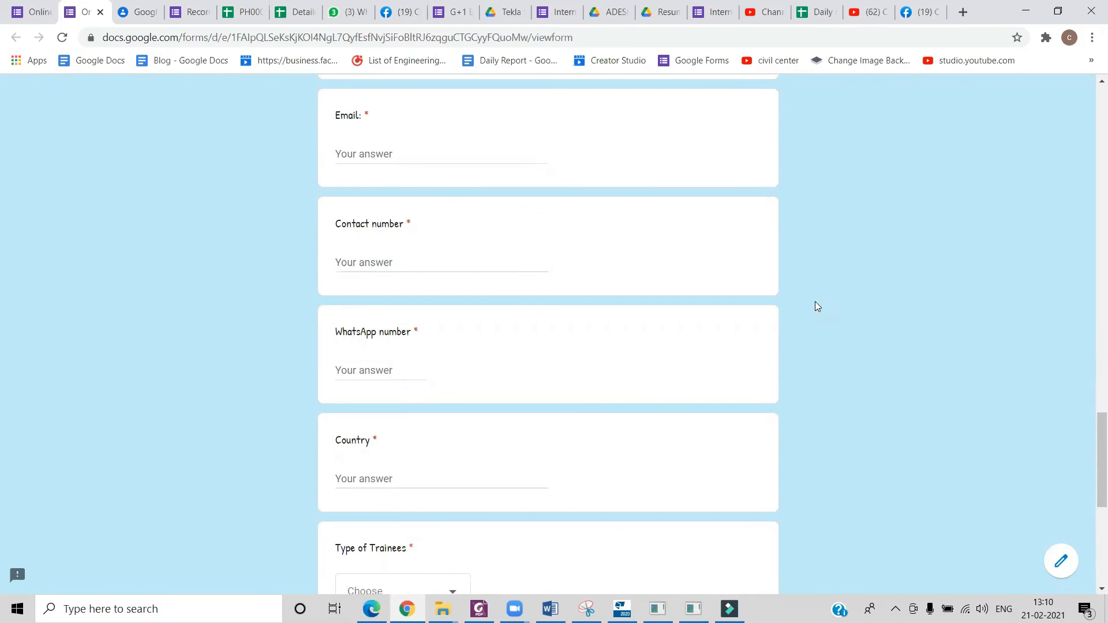
{"action": "scroll", "coordinate": [817, 306], "scroll_direction": "down", "scroll_amount": 5}
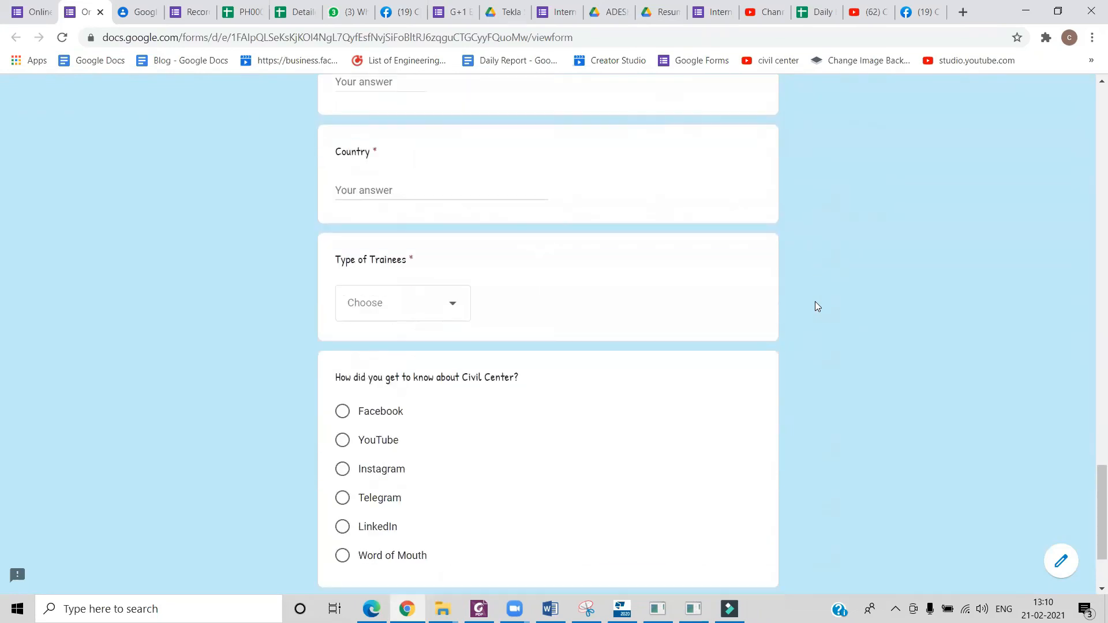